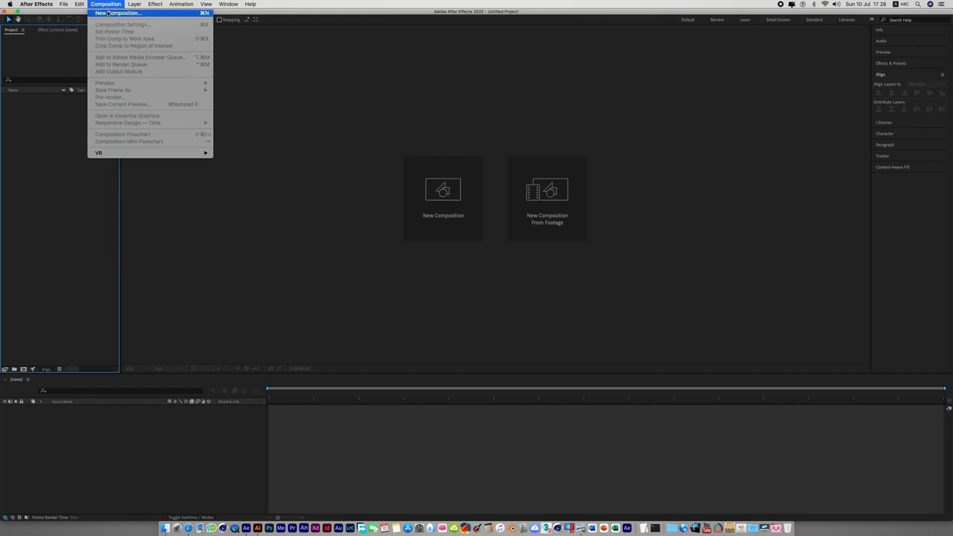
Step: Create a new composition and rename it from Comp 1 to Infographics
{"action": "left_click", "coordinate": [108, 12]}
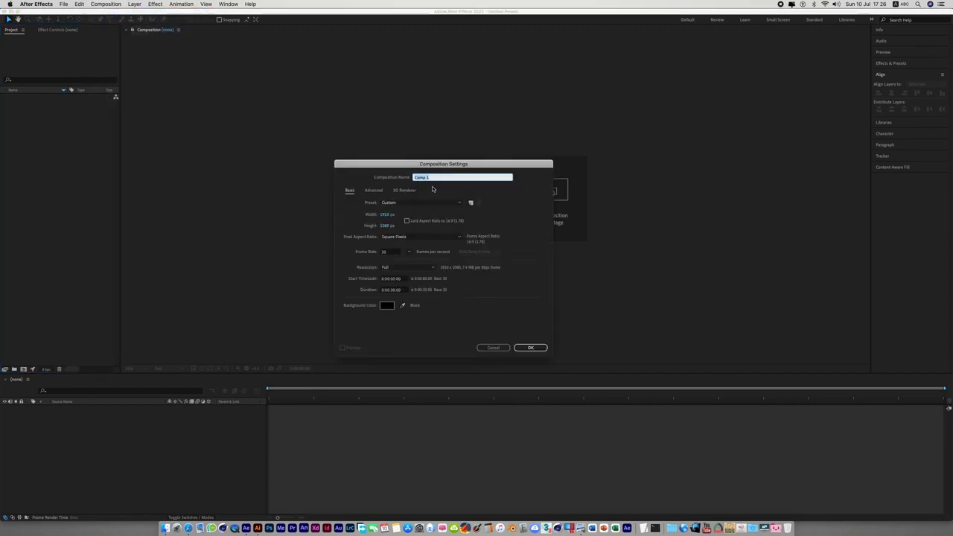
{"action": "key", "text": "BackSpace"}
{"action": "type", "text": "l"}
{"action": "left_click", "coordinate": [530, 347]}
{"action": "left_click", "coordinate": [49, 140]}
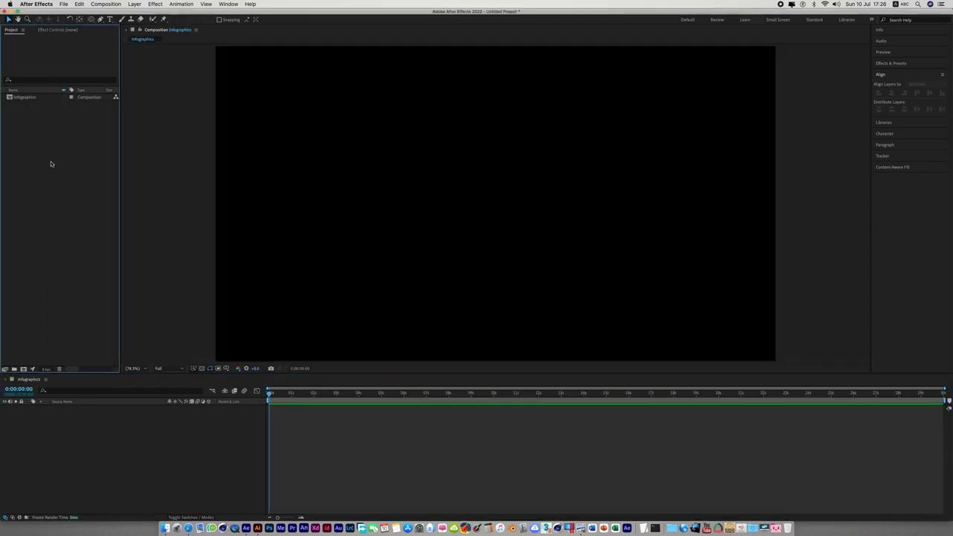
Step: Import Color Pallete.ai into the project as merged-layer footage
{"action": "left_click", "coordinate": [64, 4]}
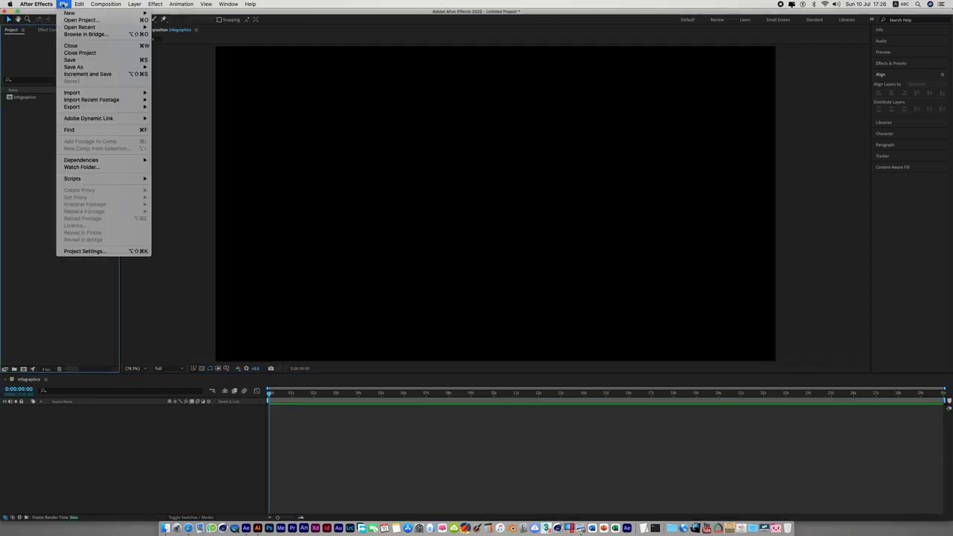
{"action": "mouse_move", "coordinate": [79, 93]}
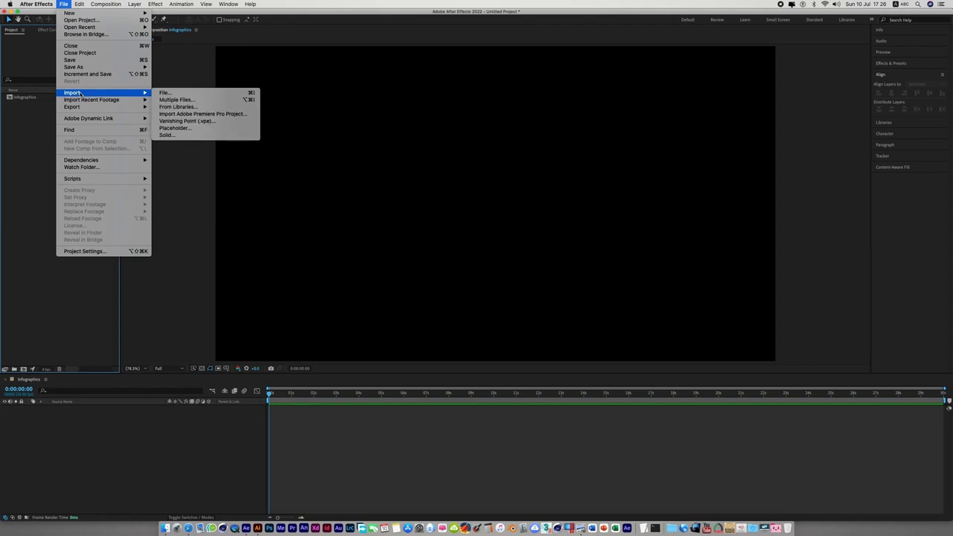
{"action": "left_click", "coordinate": [178, 92]}
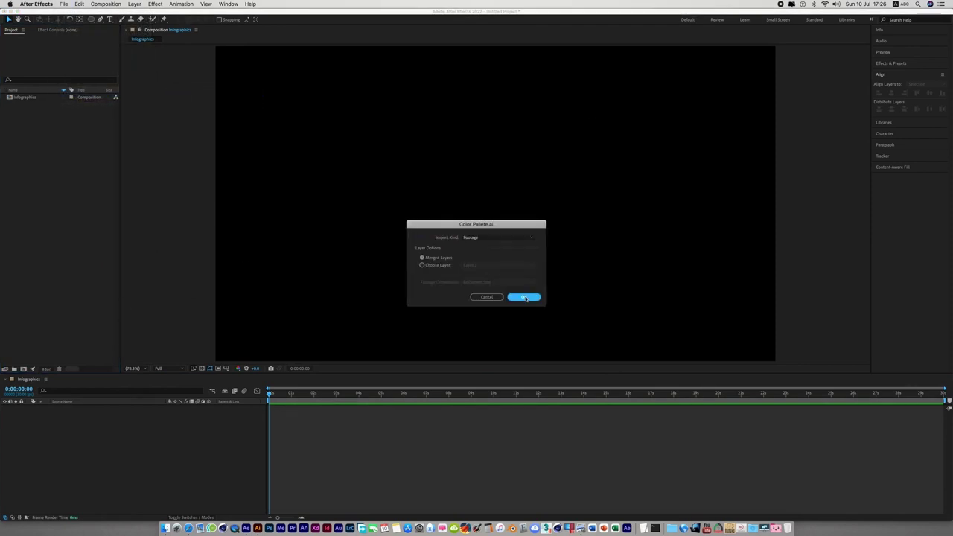
{"action": "left_click", "coordinate": [523, 296]}
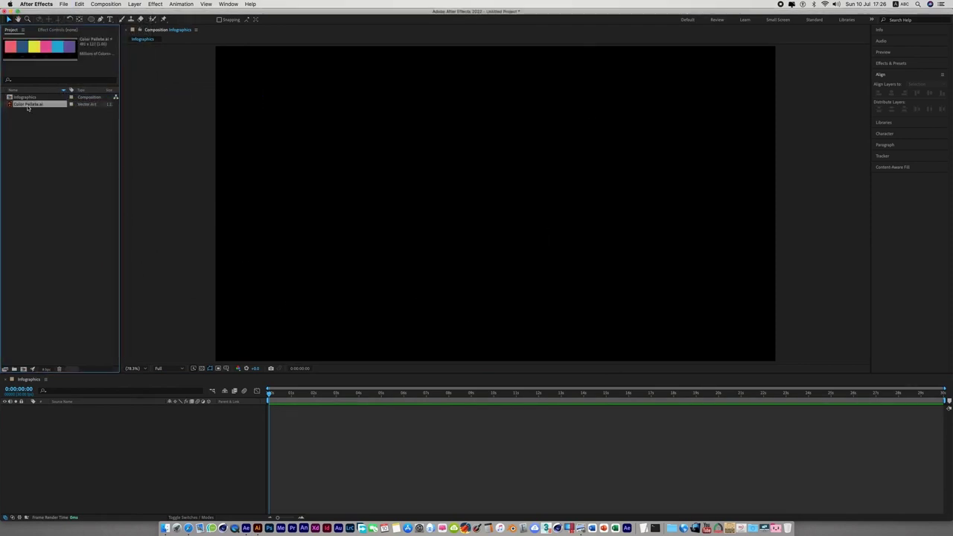
Step: Add a light-grey 1920×1080 solid layer named BG to Infographics
{"action": "left_click", "coordinate": [67, 315]}
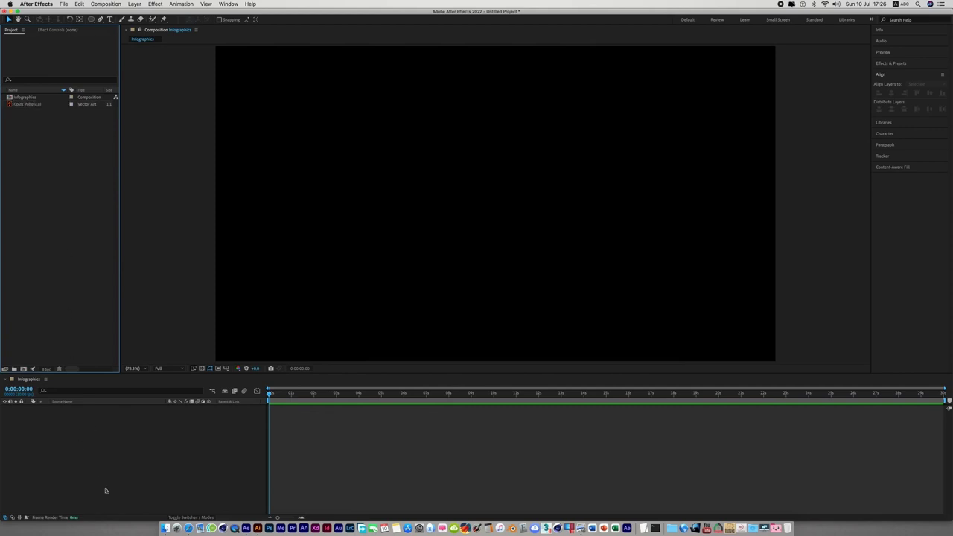
{"action": "right_click", "coordinate": [127, 428]}
{"action": "mouse_move", "coordinate": [159, 431]}
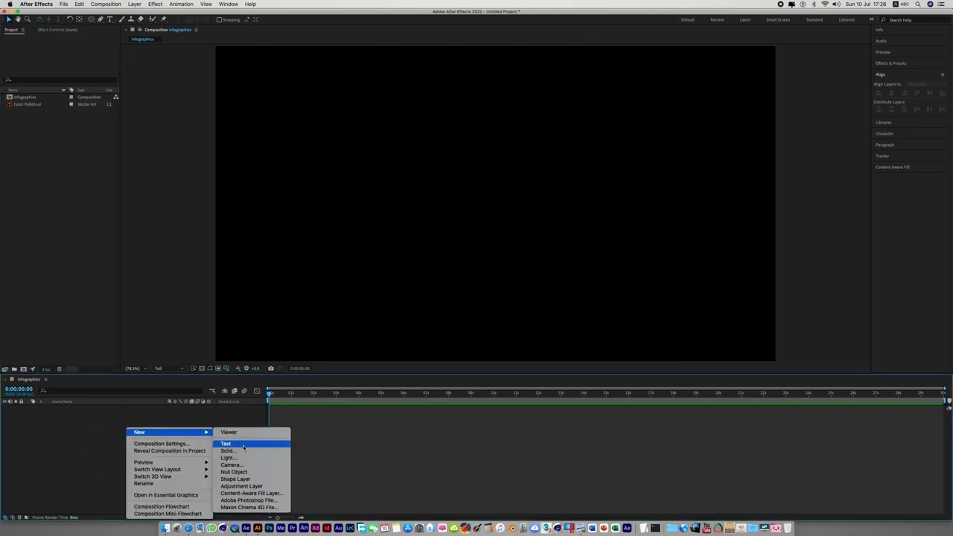
{"action": "left_click", "coordinate": [243, 451]}
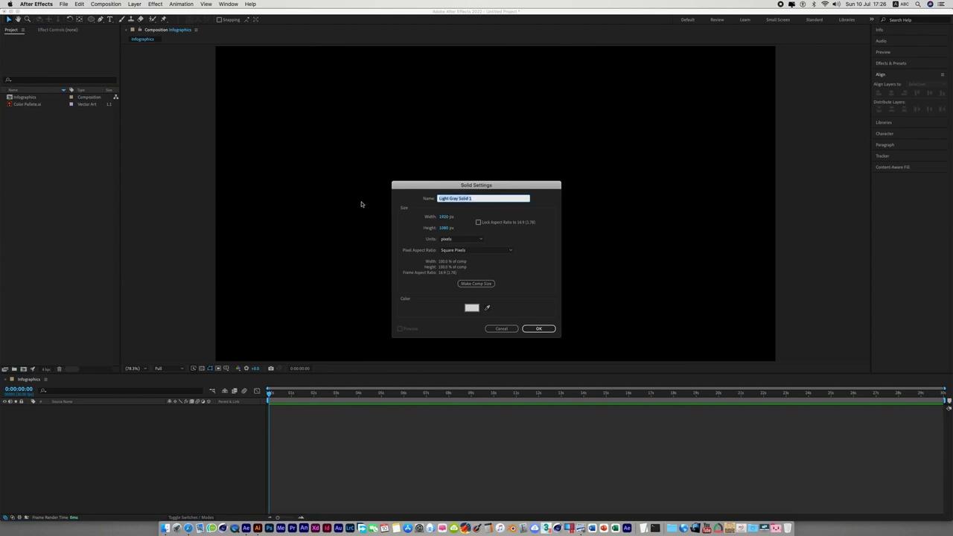
{"action": "type", "text": "BG"}
{"action": "left_click", "coordinate": [538, 329]}
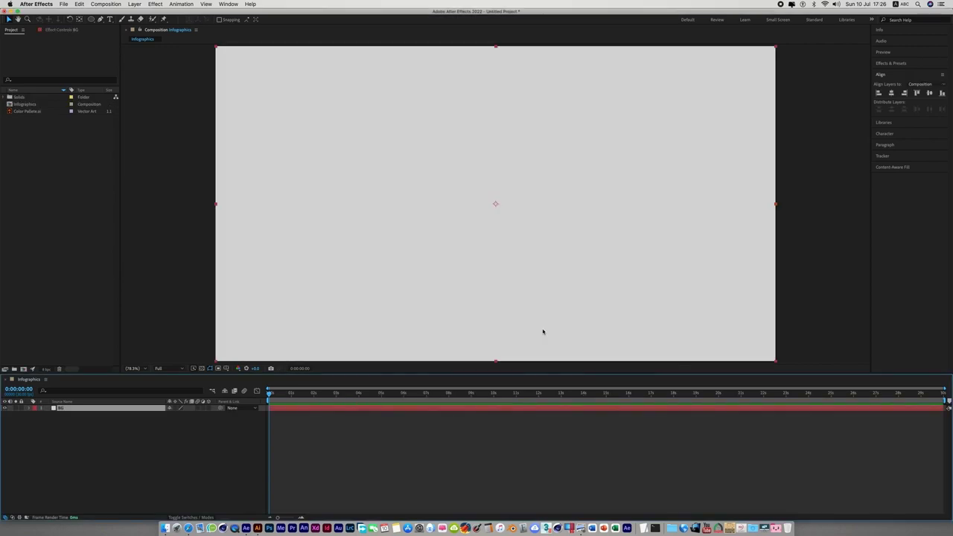
{"action": "left_click", "coordinate": [22, 417]}
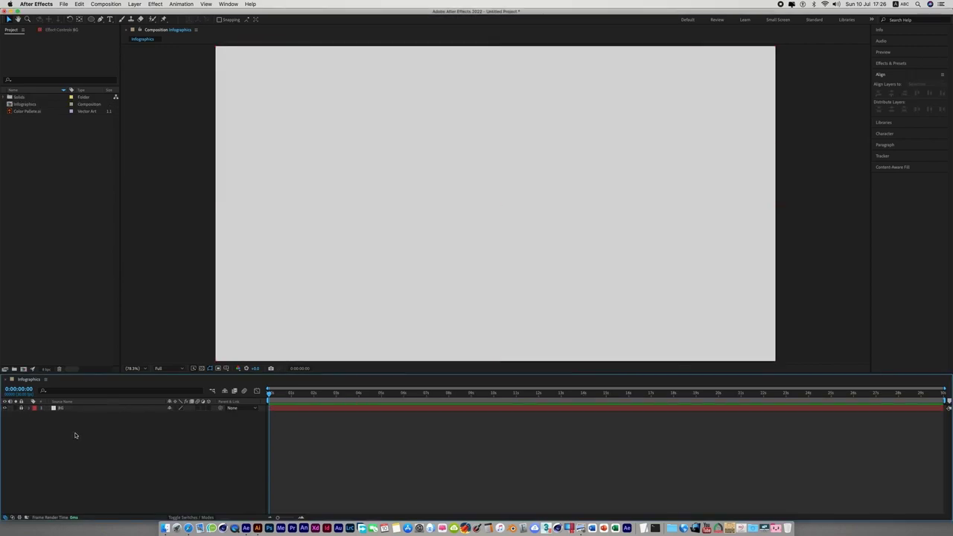
Step: Turn on Title/Action Safe guides and place Color Pallete.ai near the bottom centre
{"action": "left_click", "coordinate": [225, 368]}
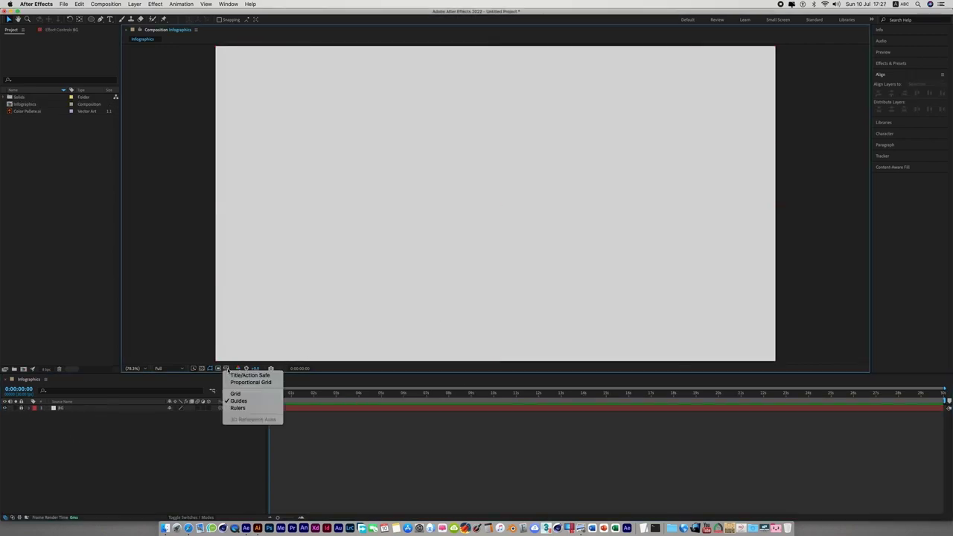
{"action": "left_click", "coordinate": [237, 375]}
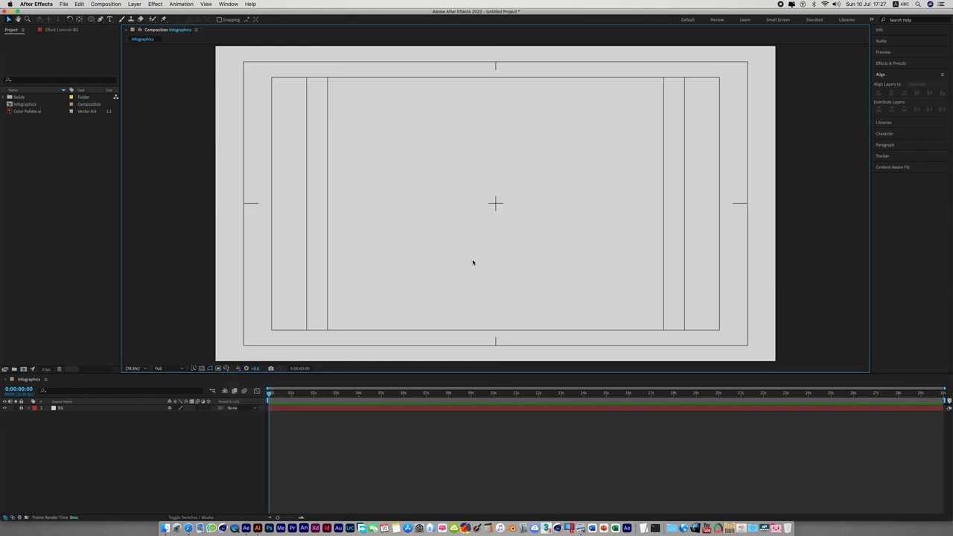
{"action": "left_click_drag", "start_coordinate": [31, 112], "coordinate": [498, 347]}
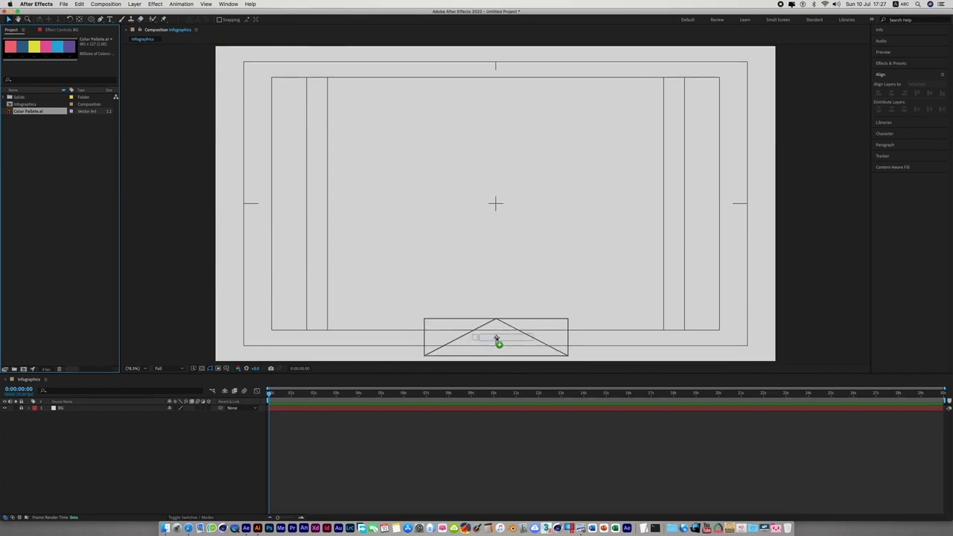
{"action": "left_click_drag", "start_coordinate": [498, 347], "coordinate": [495, 332]}
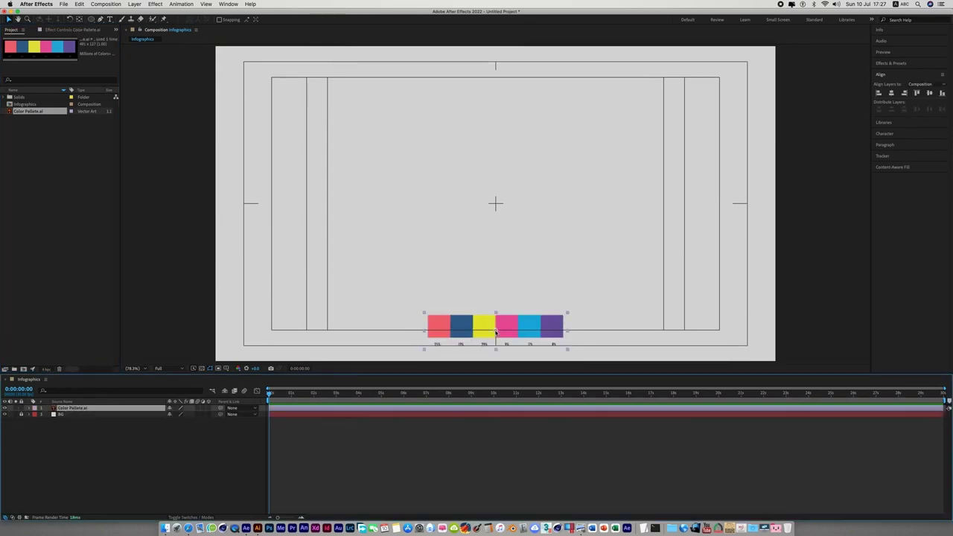
{"action": "left_click", "coordinate": [551, 270]}
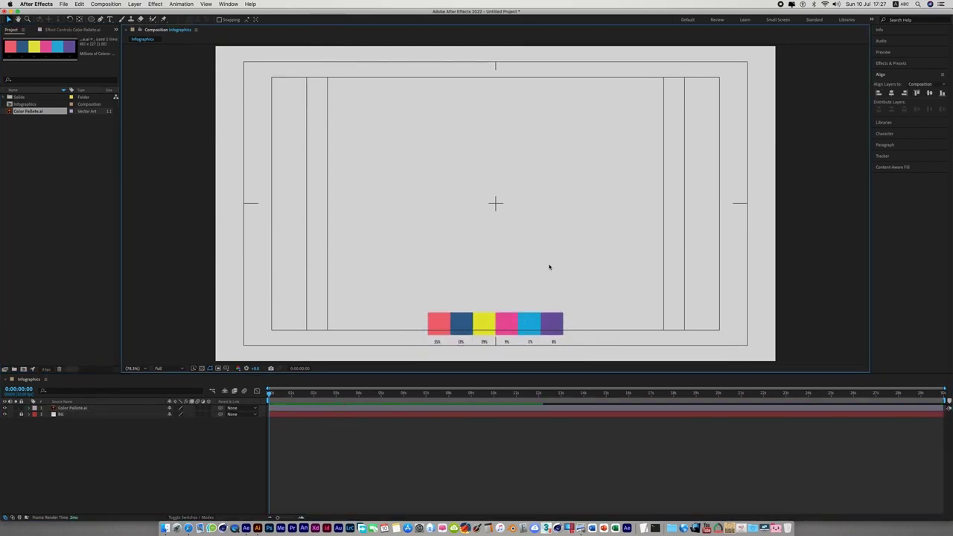
{"action": "left_click_drag", "start_coordinate": [549, 266], "coordinate": [544, 264]}
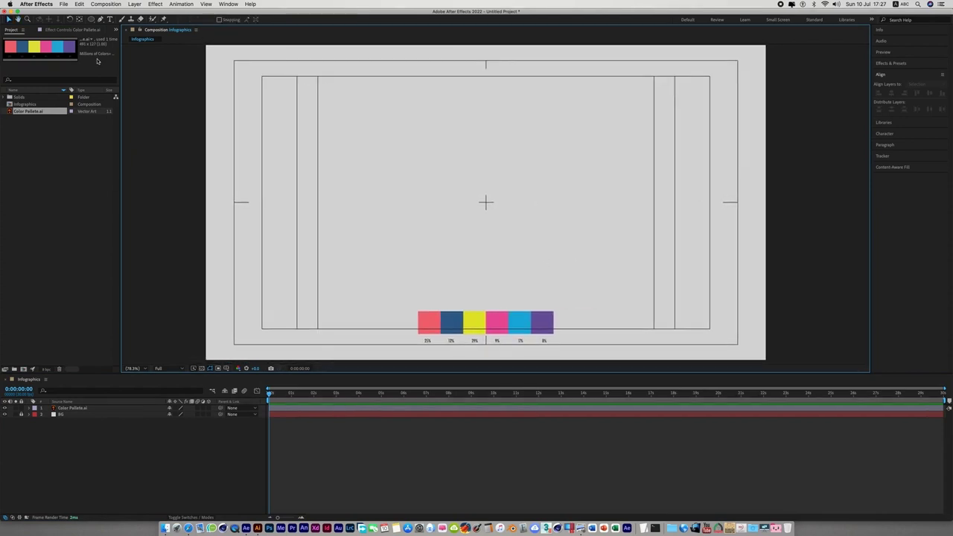
Step: Draw a centred circle with a white 200 px stroke and scale it up
{"action": "left_click", "coordinate": [92, 20]}
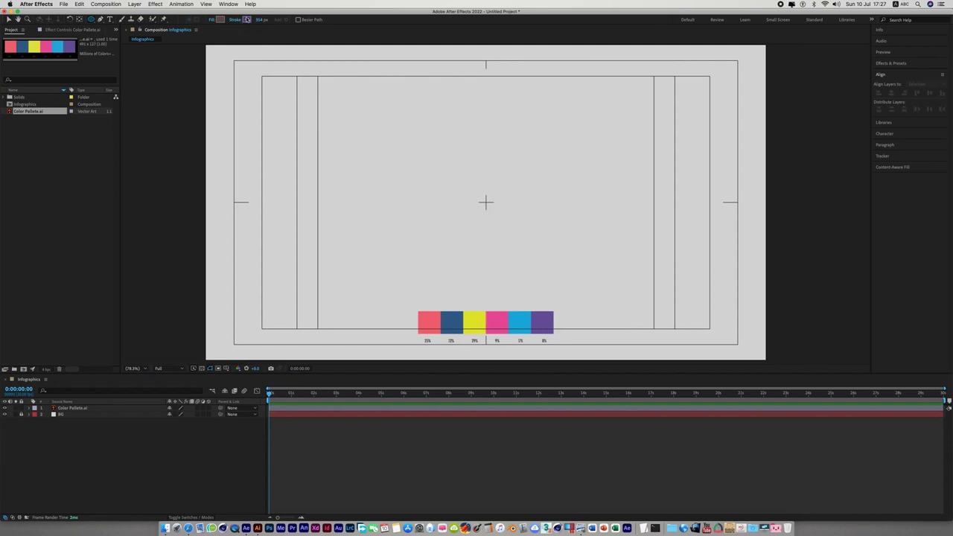
{"action": "left_click", "coordinate": [246, 19]}
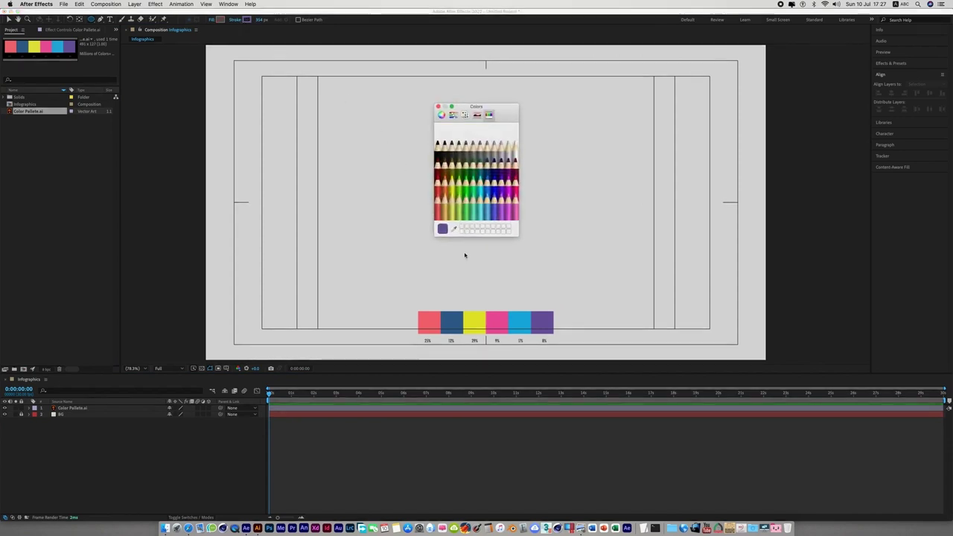
{"action": "left_click", "coordinate": [515, 146]}
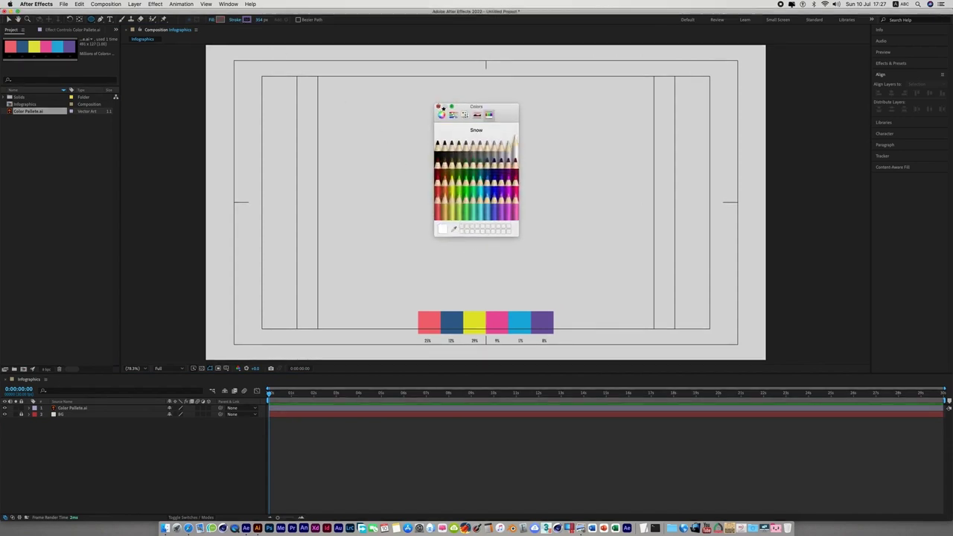
{"action": "left_click", "coordinate": [438, 107]}
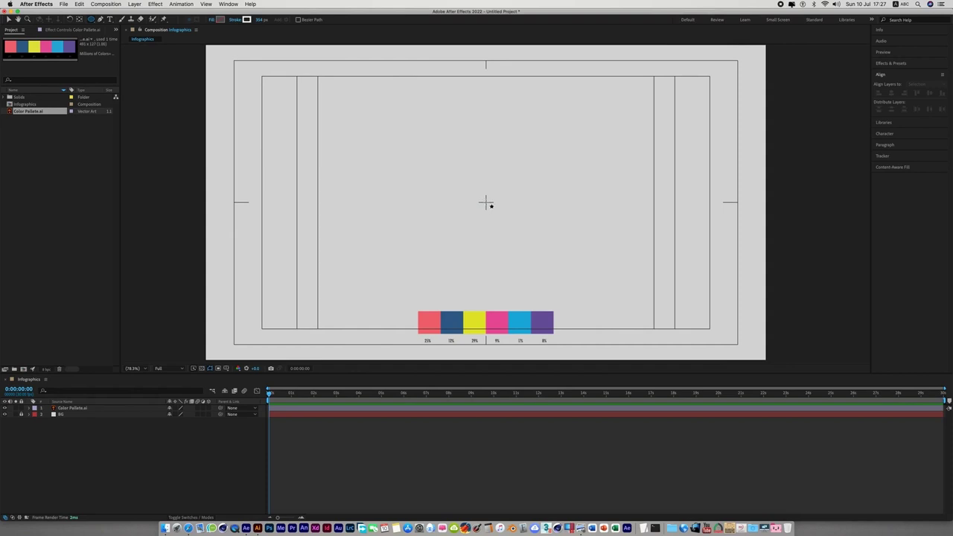
{"action": "left_click_drag", "start_coordinate": [485, 202], "coordinate": [514, 174]}
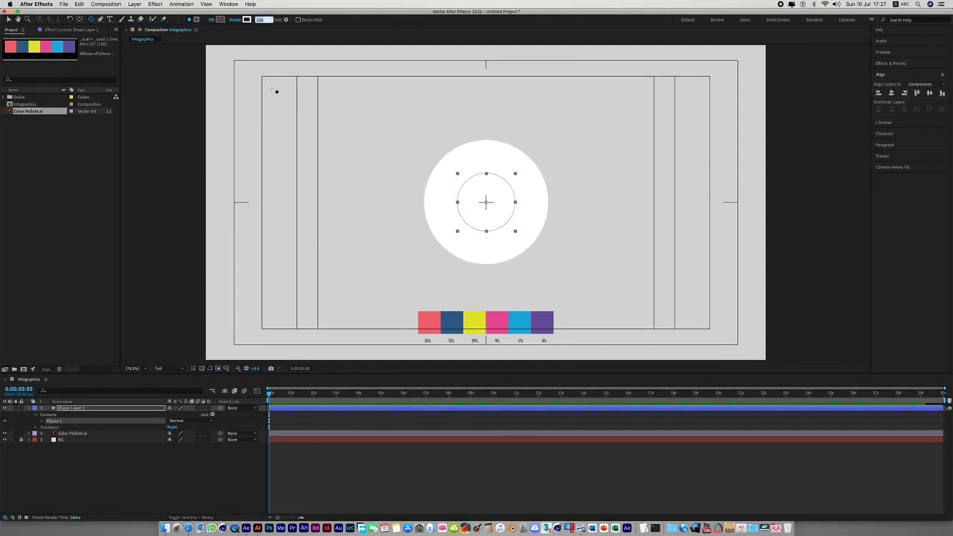
{"action": "type", "text": "200"}
{"action": "key", "text": "Return"}
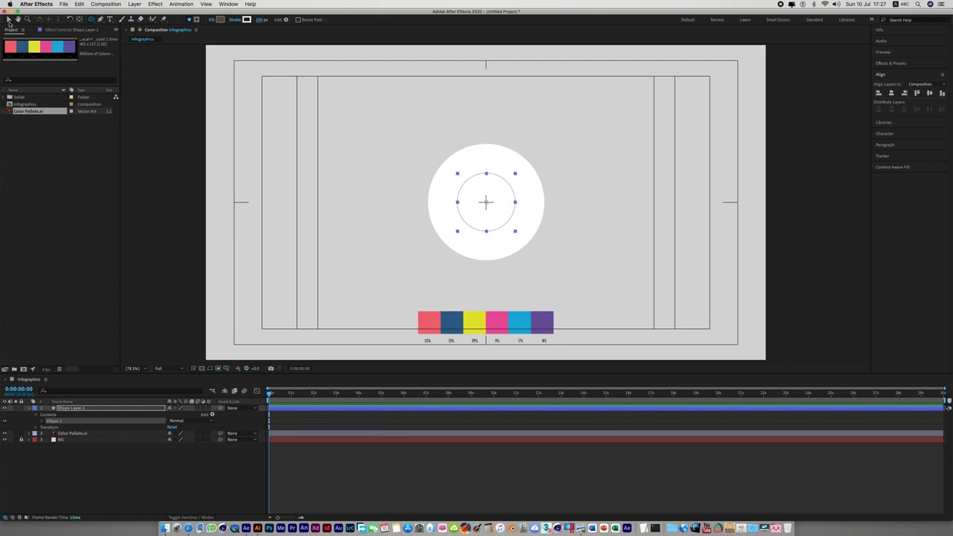
{"action": "key", "text": "v"}
{"action": "left_click_drag", "start_coordinate": [524, 172], "coordinate": [529, 165]}
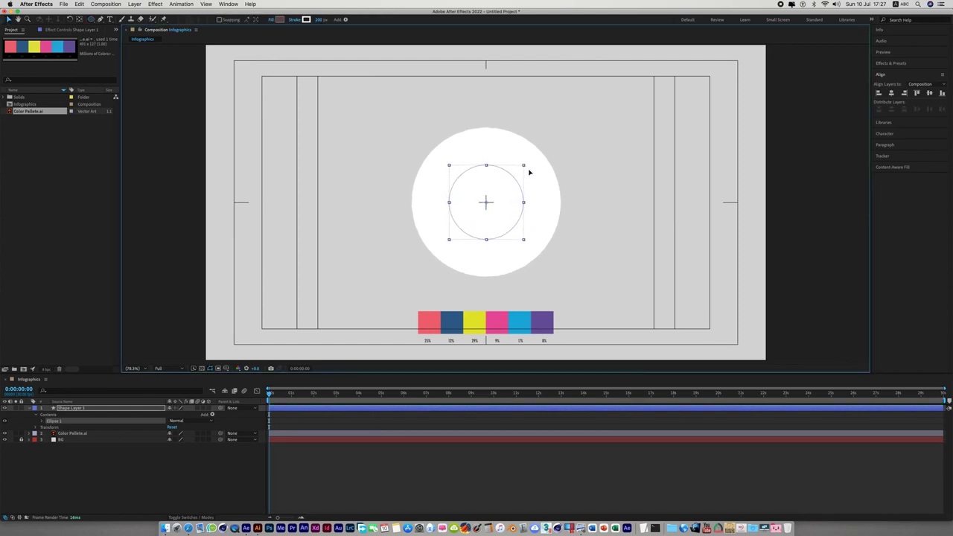
Step: Rename Shape Layer 1 to Shadow
{"action": "left_click", "coordinate": [367, 480]}
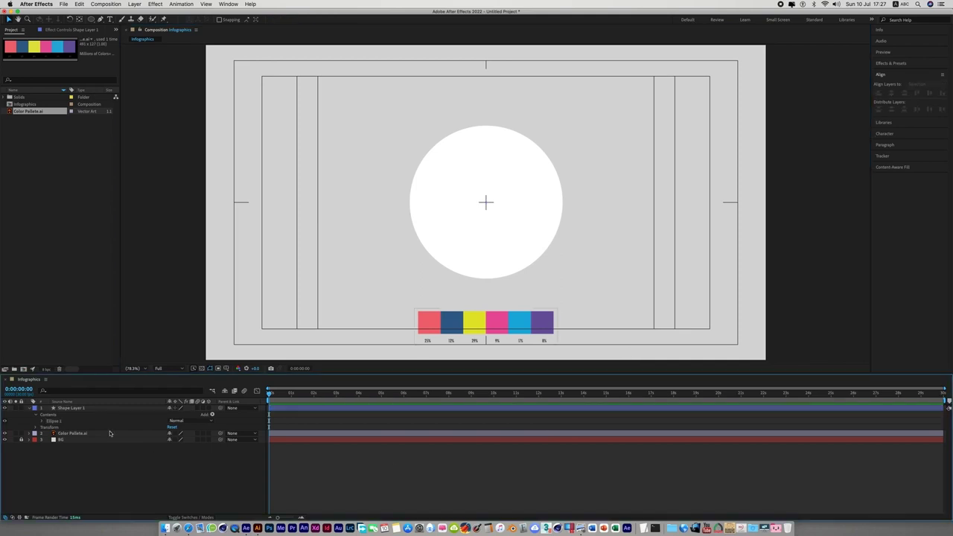
{"action": "left_click", "coordinate": [29, 409]}
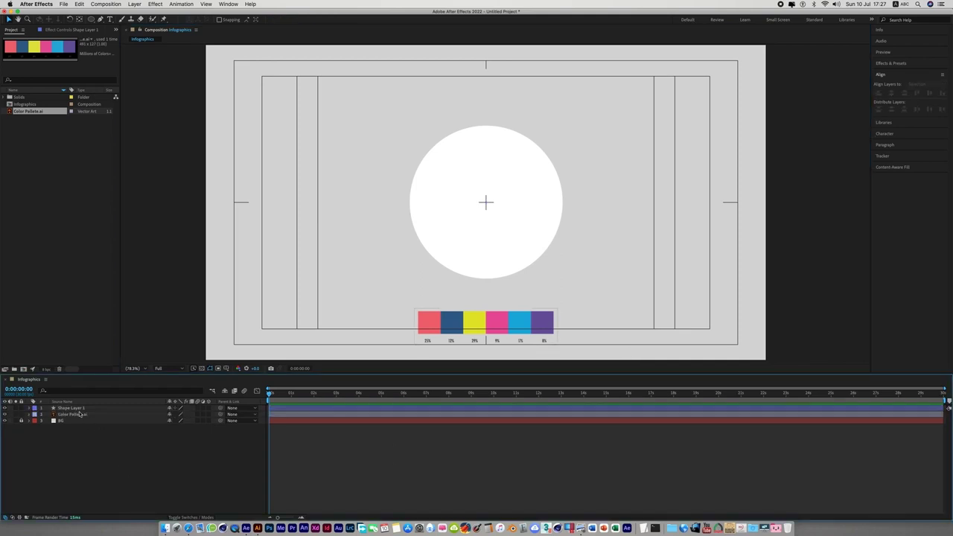
{"action": "left_click", "coordinate": [103, 409]}
{"action": "right_click", "coordinate": [103, 409]}
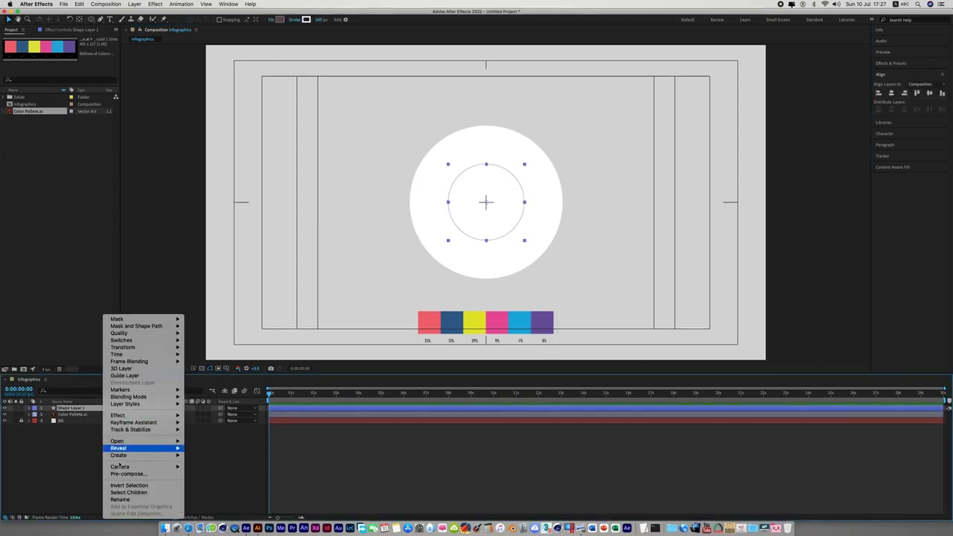
{"action": "left_click", "coordinate": [136, 500]}
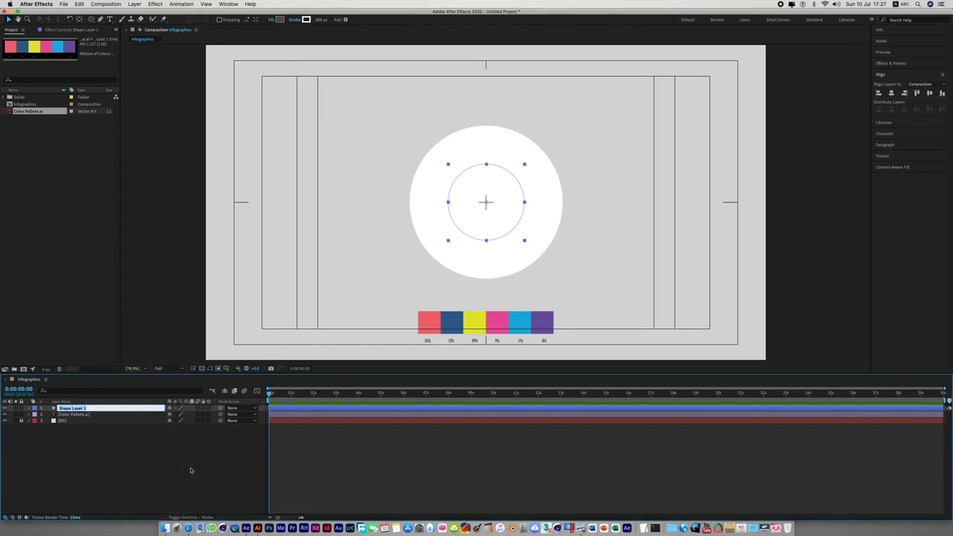
{"action": "type", "text": "C"}
{"action": "left_click", "coordinate": [185, 471]}
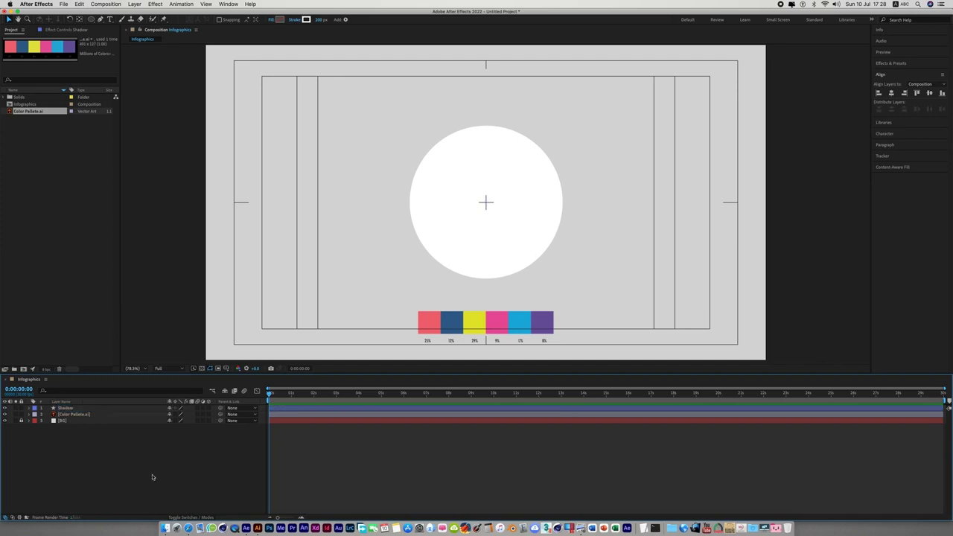
{"action": "left_click", "coordinate": [85, 409]}
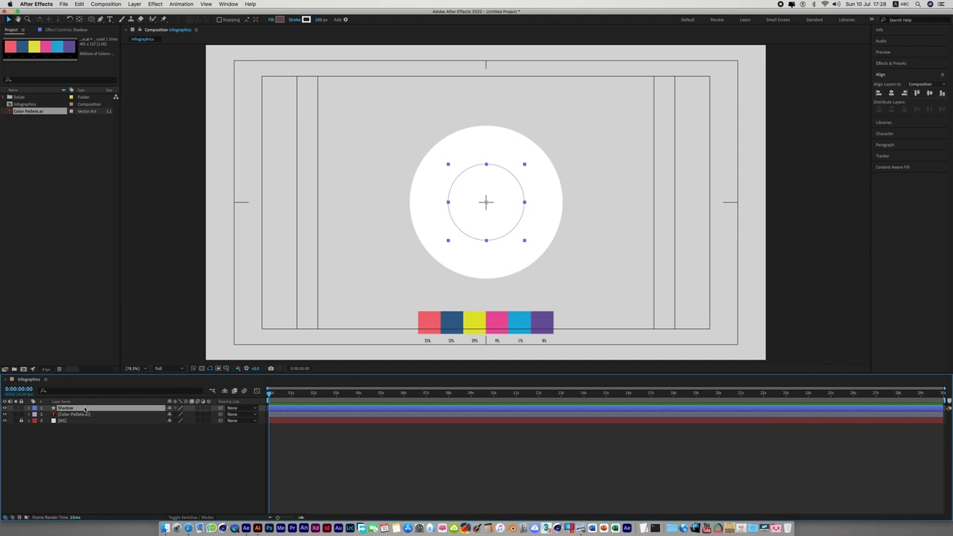
{"action": "left_click", "coordinate": [29, 409]}
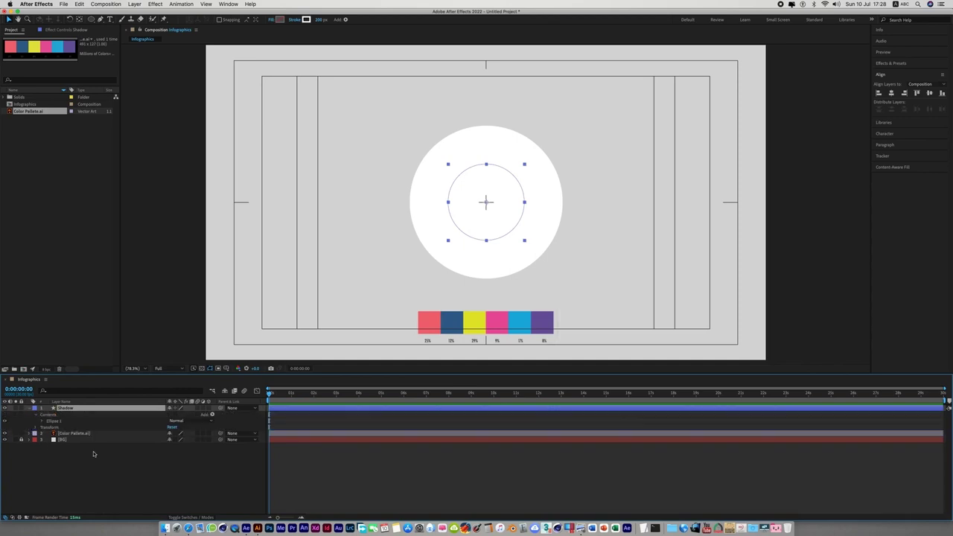
Step: Add Trim Paths to the Shadow layer's contents
{"action": "left_click", "coordinate": [212, 414]}
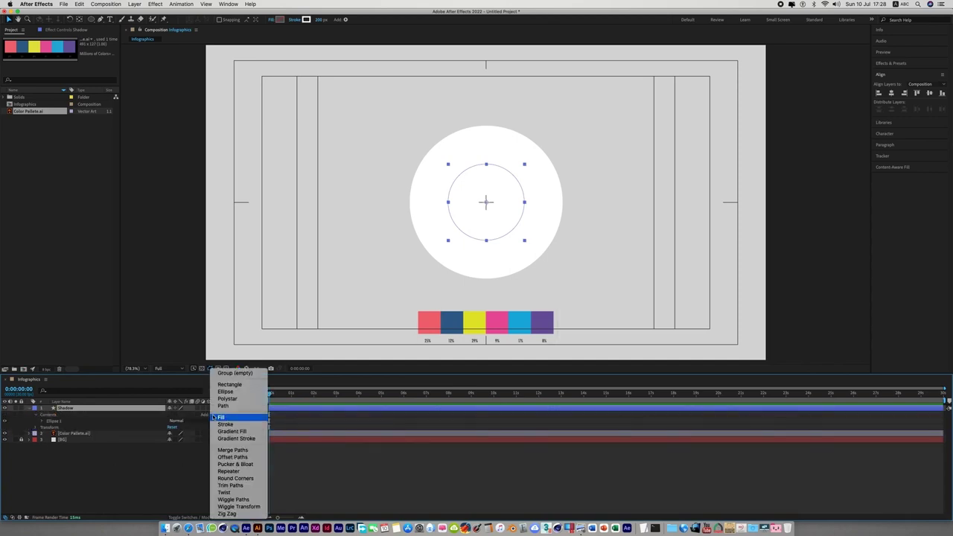
{"action": "left_click", "coordinate": [231, 485]}
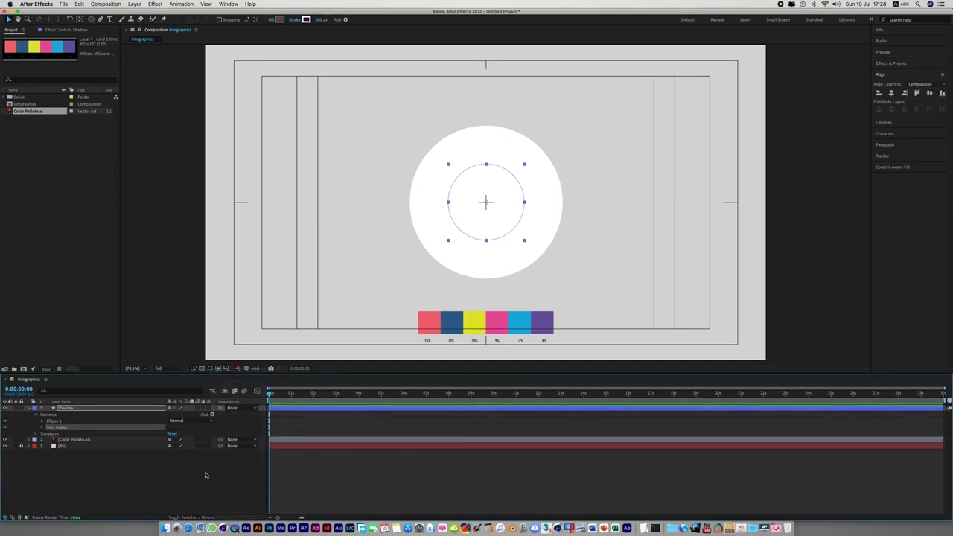
{"action": "left_click", "coordinate": [42, 427]}
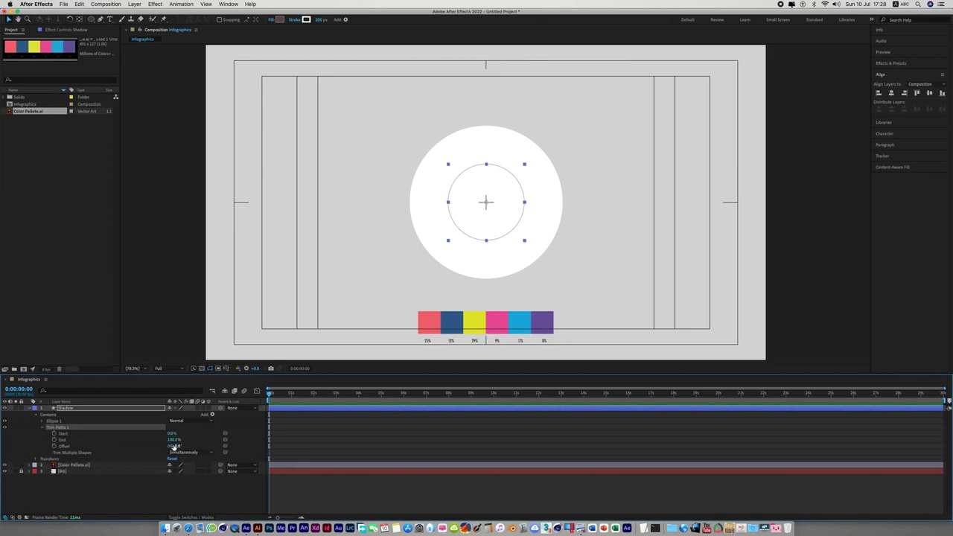
Step: Keyframe Trim Paths End from 0% at 0 s to 100% at 4 s
{"action": "left_click_drag", "start_coordinate": [173, 445], "coordinate": [60, 440]}
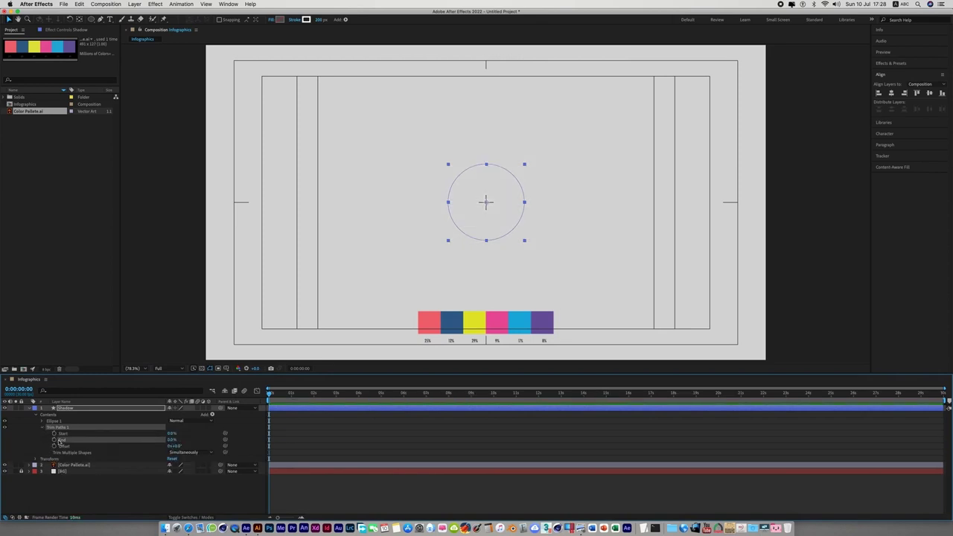
{"action": "left_click", "coordinate": [55, 439]}
{"action": "left_click_drag", "start_coordinate": [269, 394], "coordinate": [359, 402]}
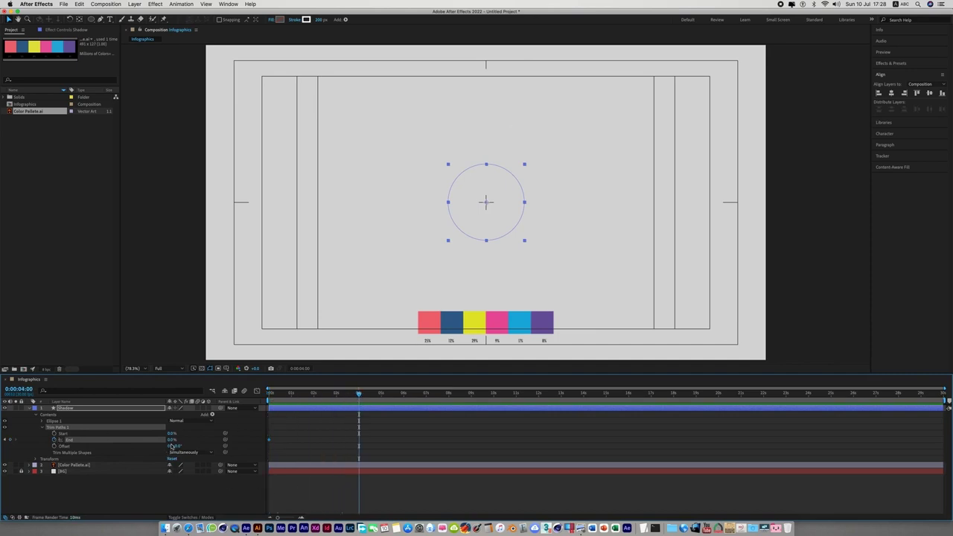
{"action": "left_click_drag", "start_coordinate": [171, 444], "coordinate": [224, 441]}
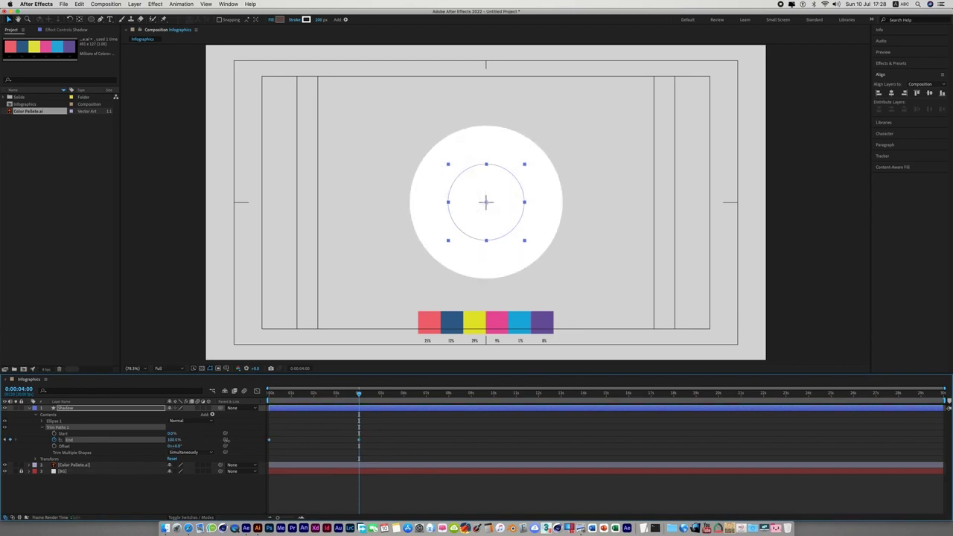
{"action": "left_click", "coordinate": [434, 511]}
{"action": "mouse_move", "coordinate": [359, 395]}
{"action": "left_mouse_down"}
{"action": "mouse_move", "coordinate": [279, 407]}
{"action": "mouse_move", "coordinate": [343, 411]}
{"action": "mouse_move", "coordinate": [260, 426]}
{"action": "mouse_move", "coordinate": [358, 424]}
{"action": "left_mouse_up"}
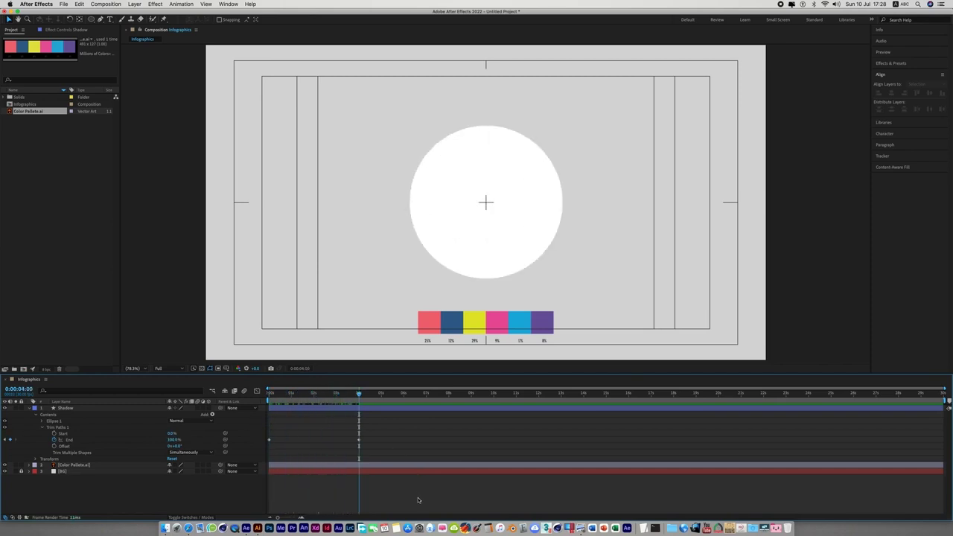
{"action": "left_click", "coordinate": [299, 408]}
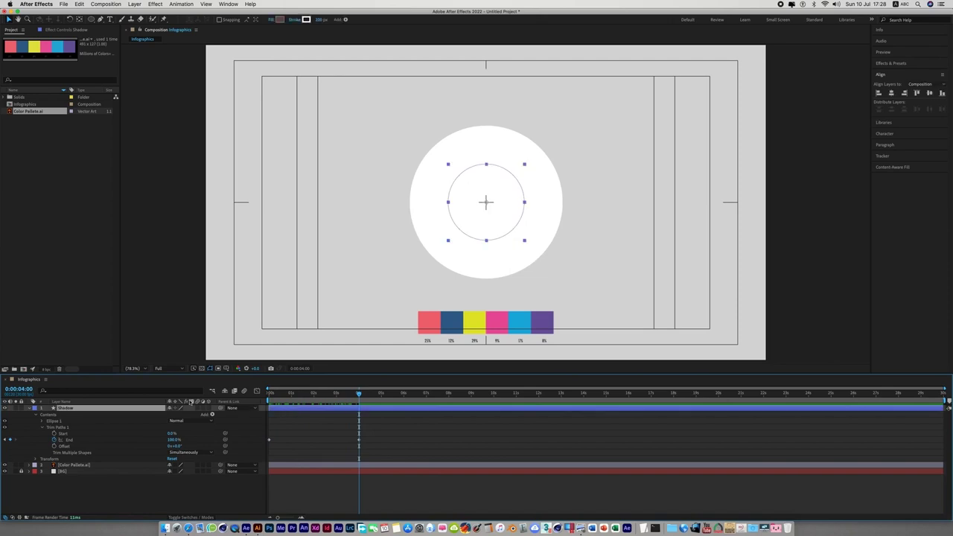
{"action": "left_click", "coordinate": [42, 408]}
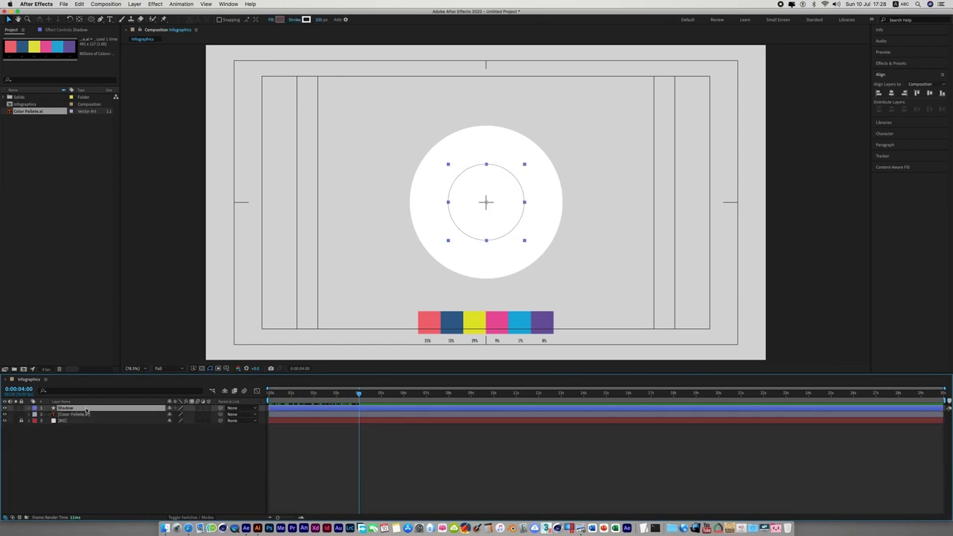
Step: Duplicate the Shadow layer and rename the copy Pie Chart
{"action": "left_click", "coordinate": [79, 4]}
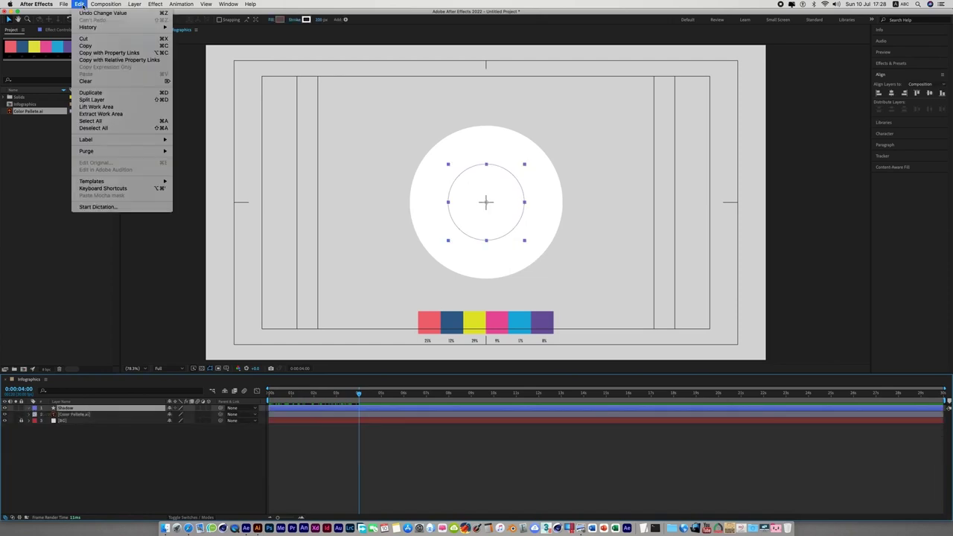
{"action": "left_click", "coordinate": [90, 92]}
{"action": "right_click", "coordinate": [76, 410]}
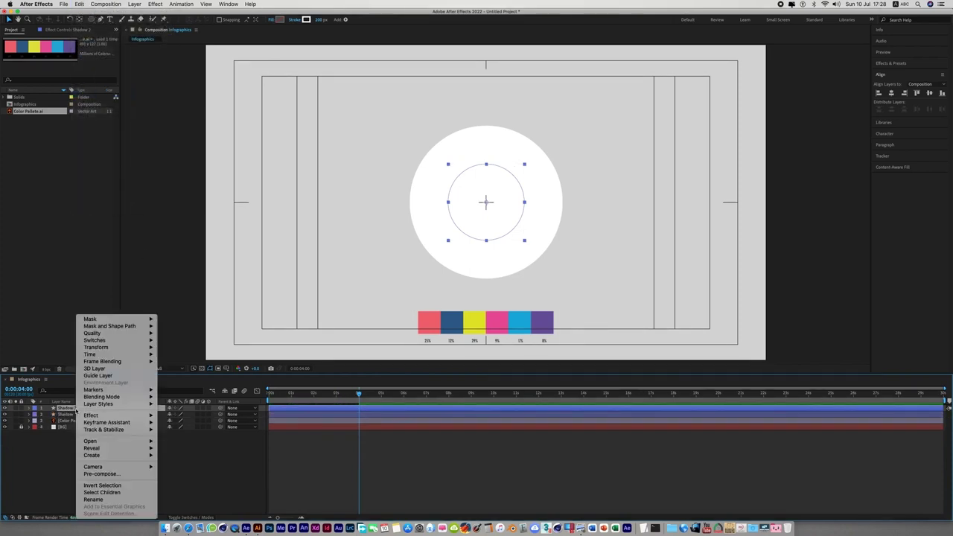
{"action": "left_click", "coordinate": [114, 499]}
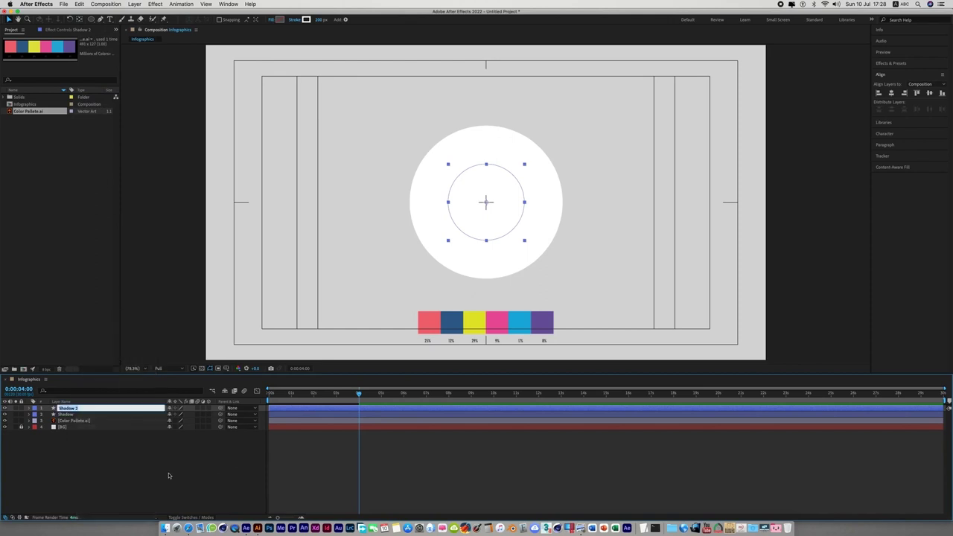
{"action": "type", "text": "#"}
{"action": "type", "text": " Chart"}
{"action": "left_click", "coordinate": [137, 474]}
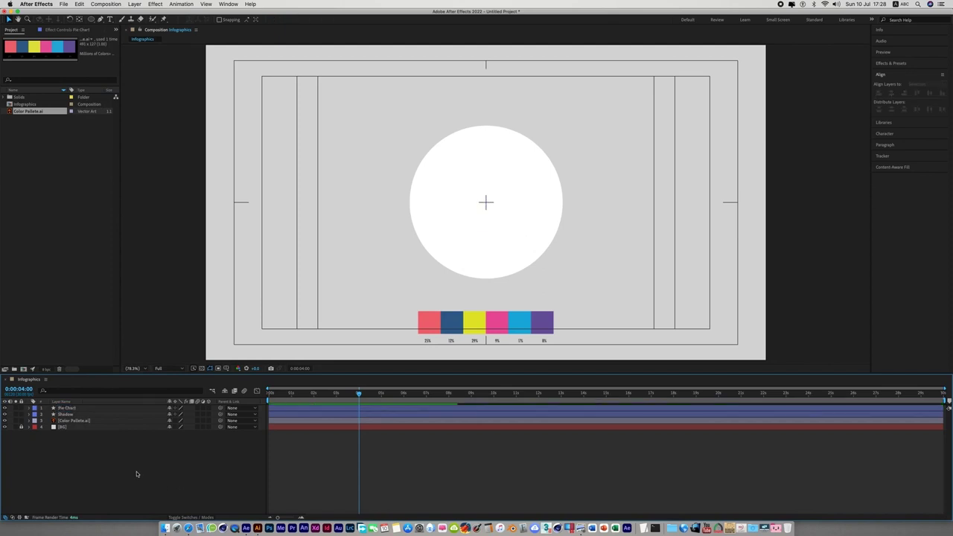
{"action": "left_click", "coordinate": [74, 410]}
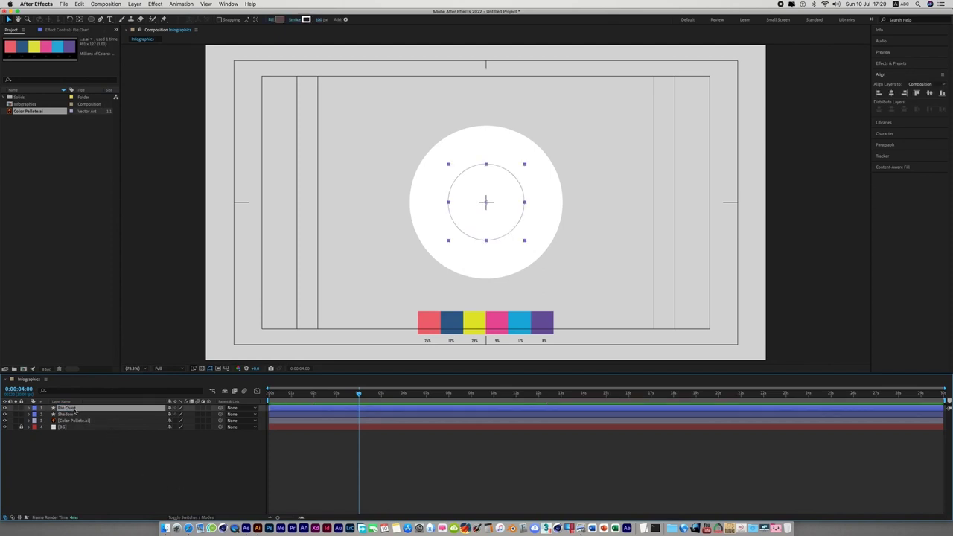
Step: Shrink the Pie Chart circle slightly
{"action": "left_click", "coordinate": [524, 164]}
{"action": "left_click", "coordinate": [536, 189]}
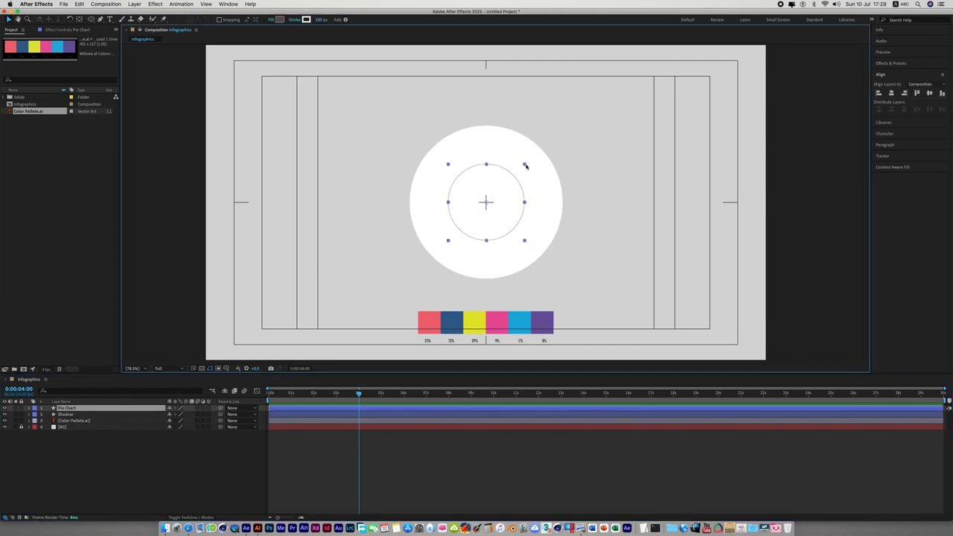
{"action": "left_click_drag", "start_coordinate": [524, 164], "coordinate": [523, 169]}
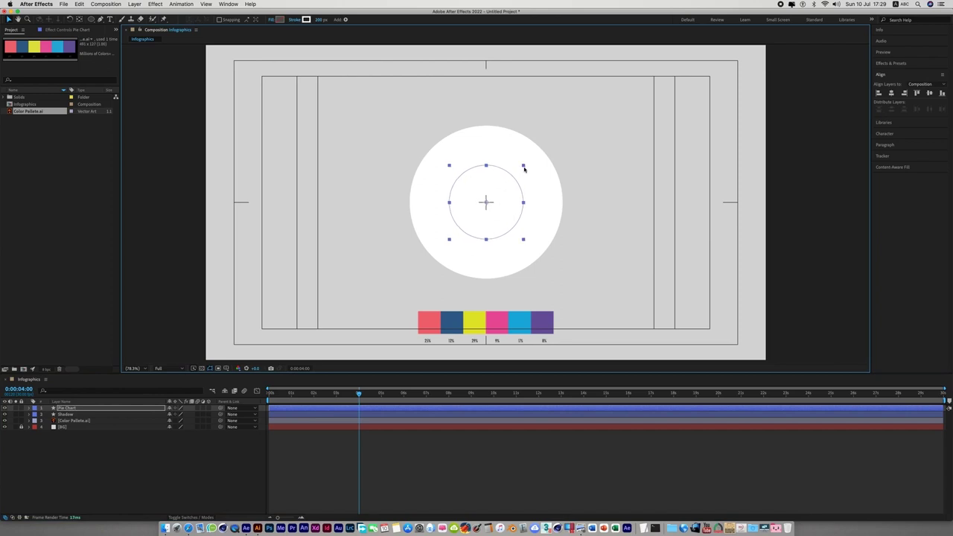
Step: Eyedrop the palette's coral red as the Pie Chart circle's stroke colour
{"action": "left_click", "coordinate": [305, 20]}
{"action": "left_click", "coordinate": [454, 229]}
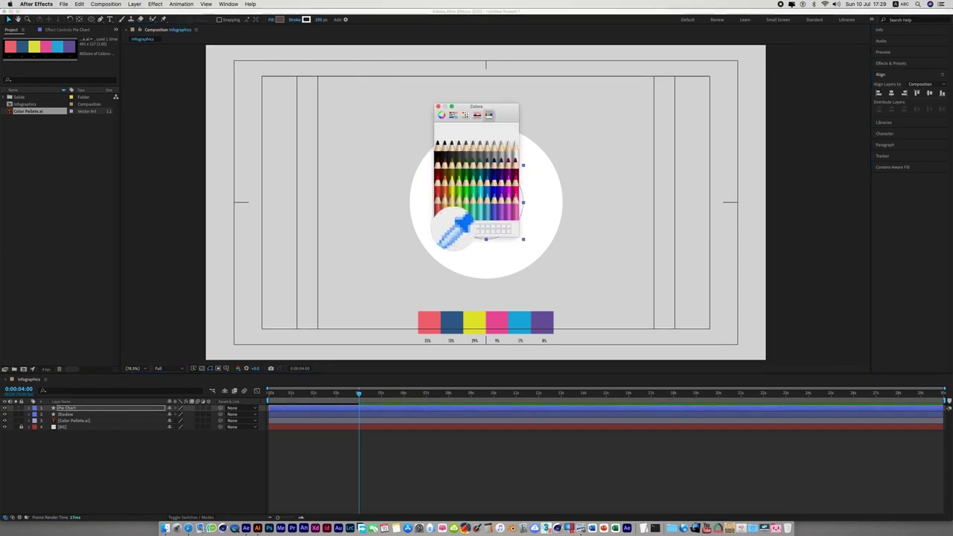
{"action": "left_click", "coordinate": [429, 322]}
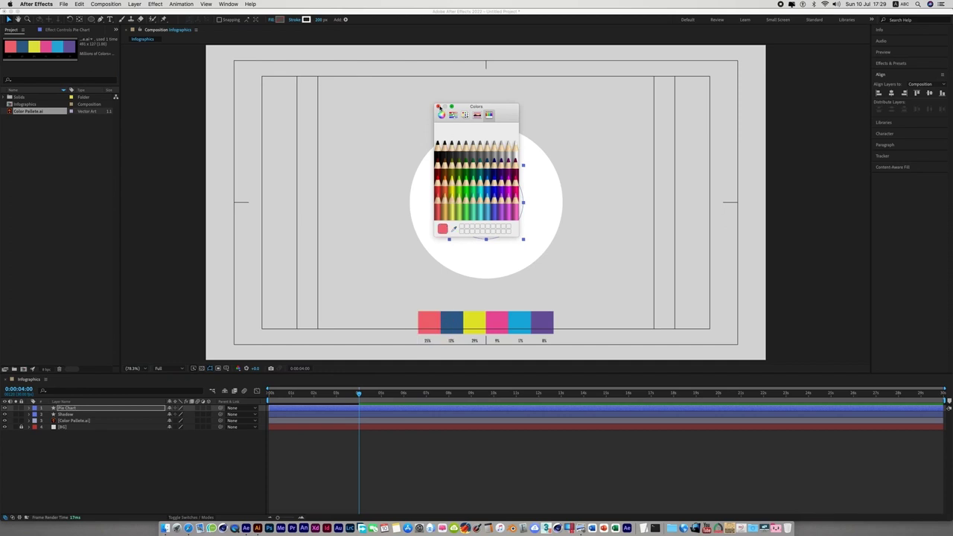
{"action": "left_click", "coordinate": [437, 107]}
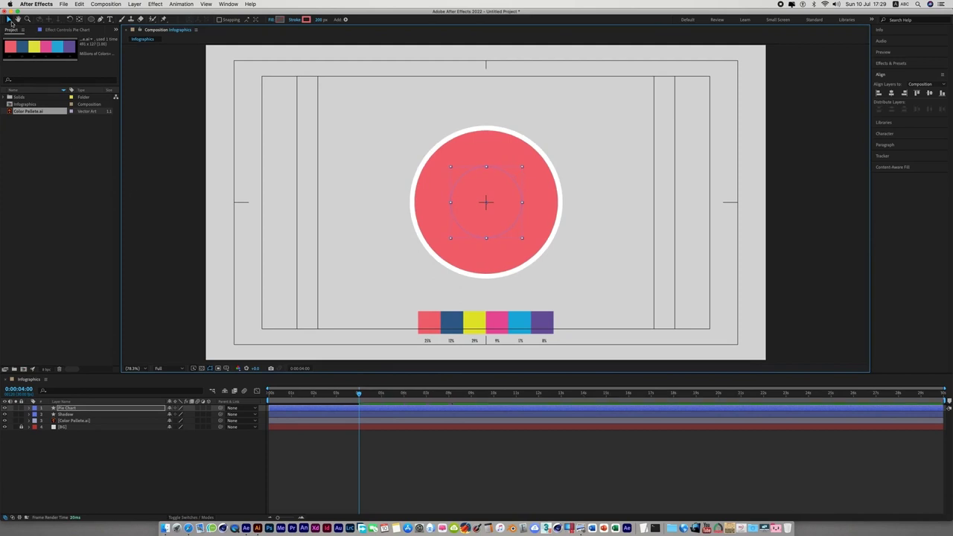
{"action": "left_click", "coordinate": [164, 168]}
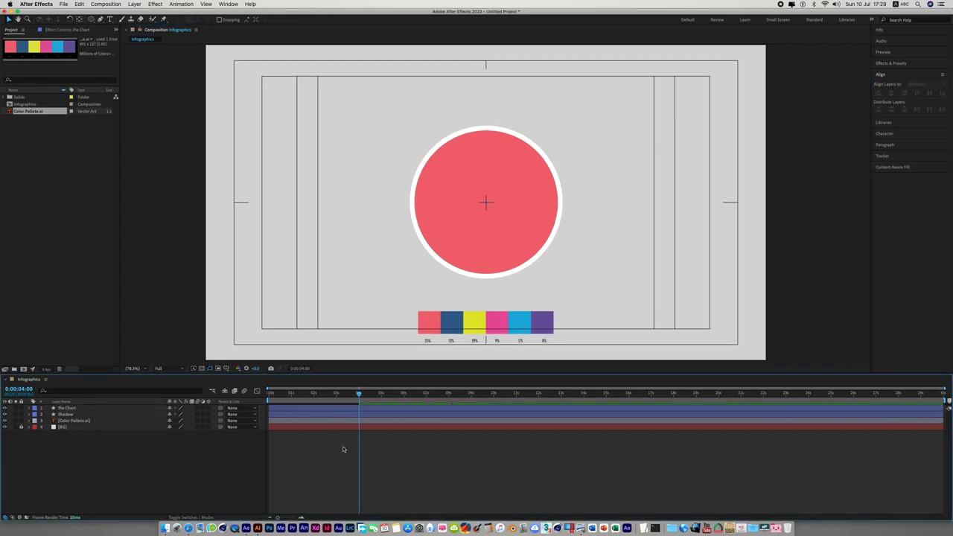
{"action": "left_click", "coordinate": [78, 408]}
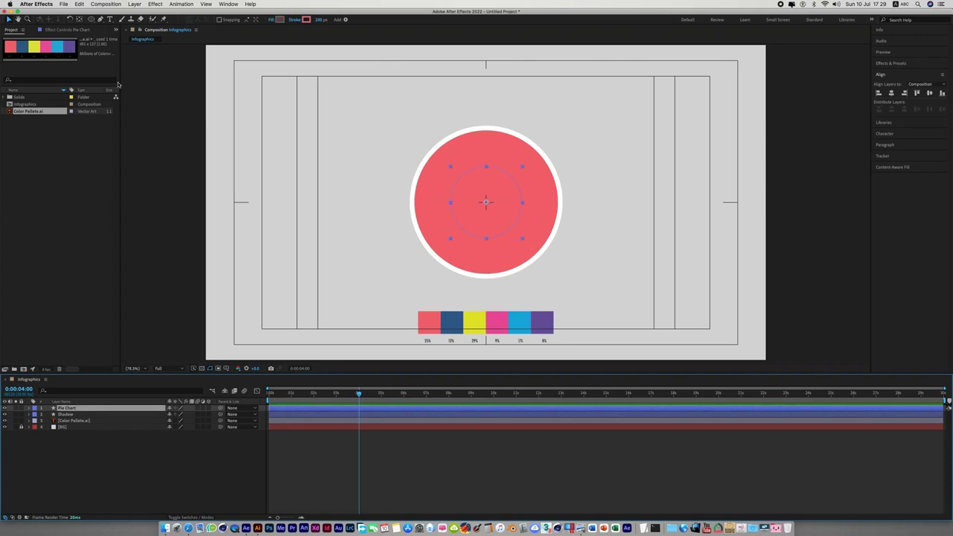
{"action": "left_click", "coordinate": [79, 5]}
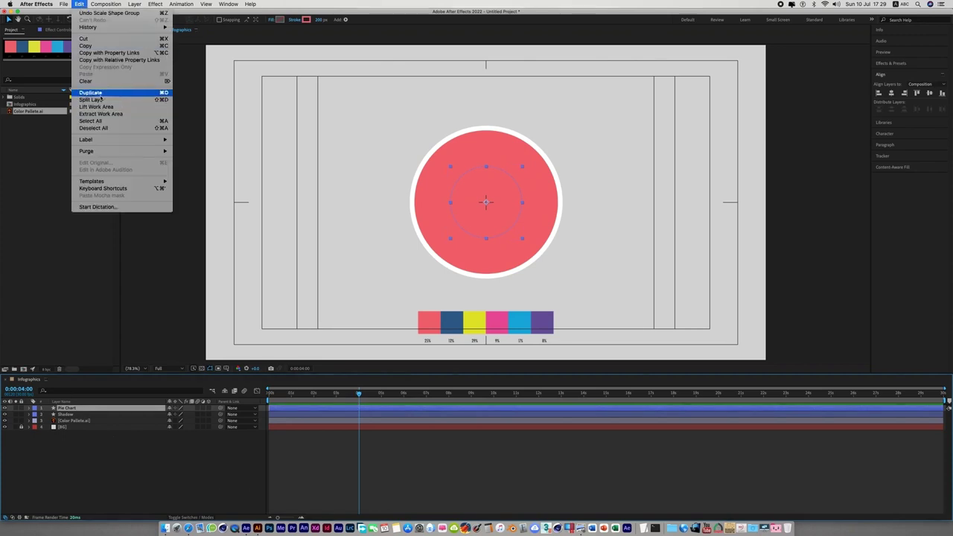
Step: Duplicate Pie Chart and recolour the copy's stroke with the palette's dark blue
{"action": "left_click", "coordinate": [100, 93]}
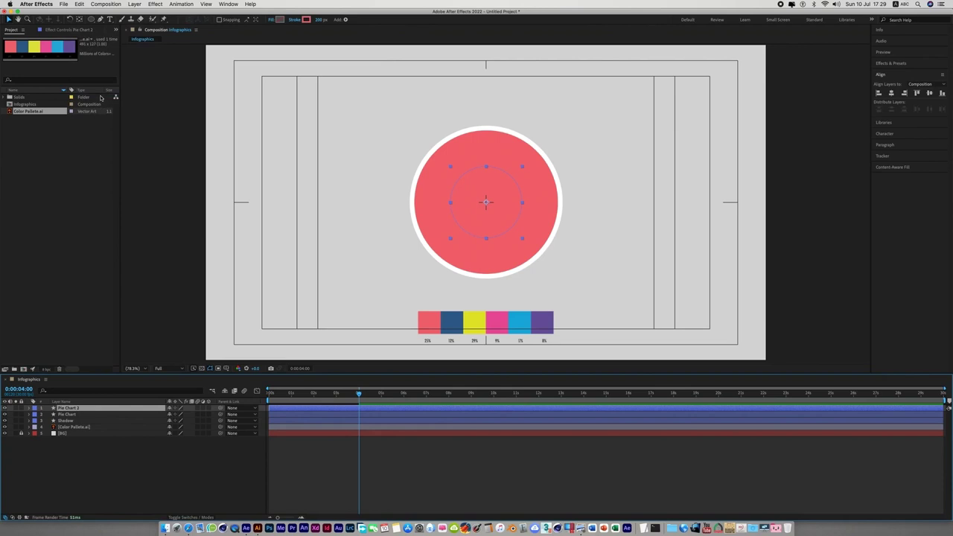
{"action": "left_click", "coordinate": [306, 19]}
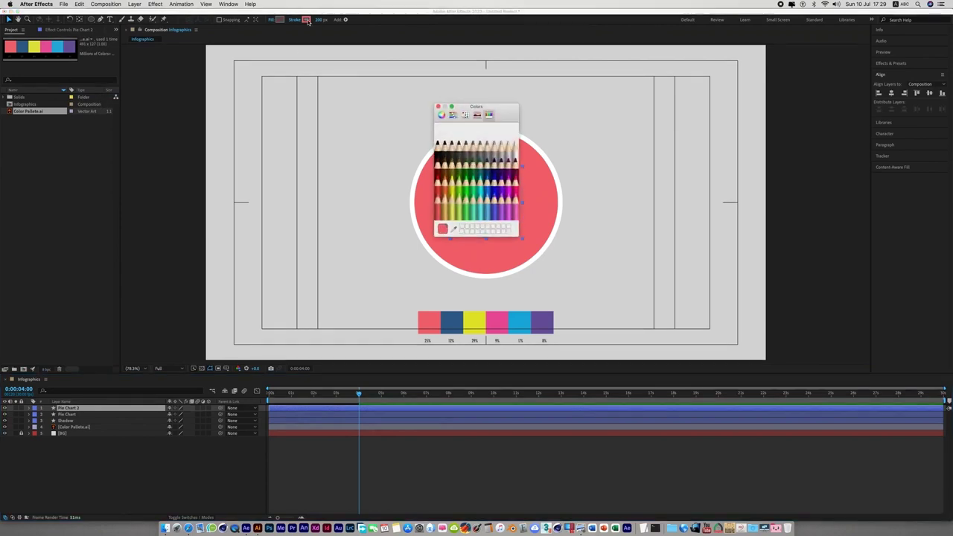
{"action": "left_click", "coordinate": [454, 229]}
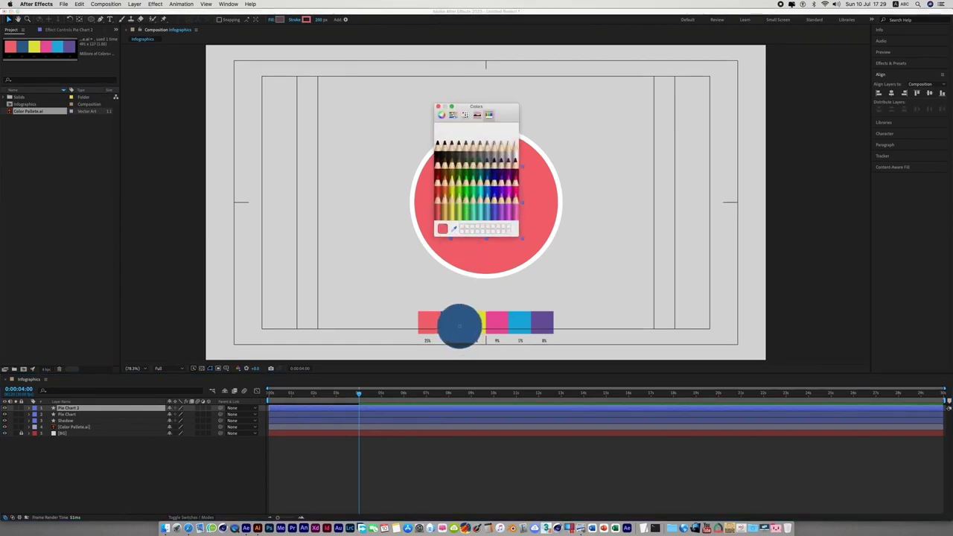
{"action": "left_click", "coordinate": [461, 314]}
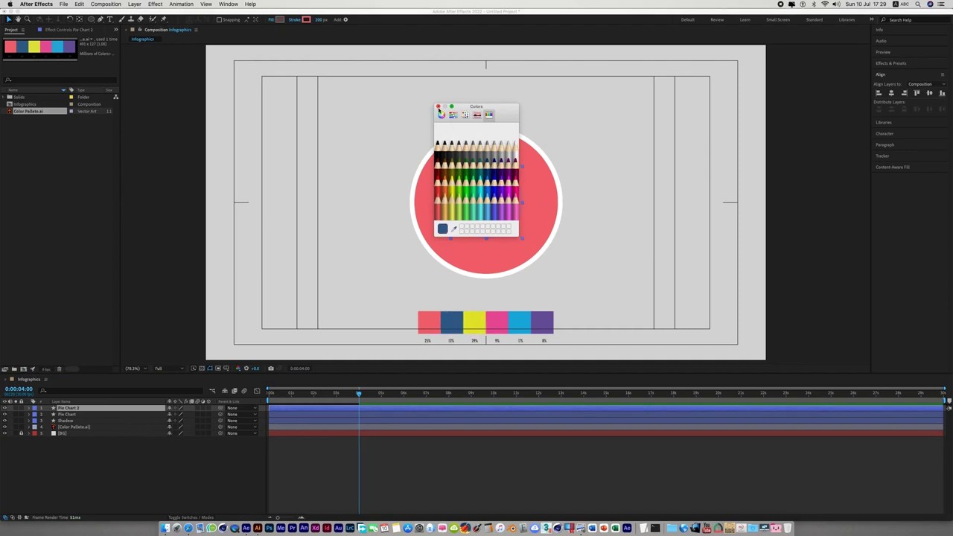
{"action": "left_click", "coordinate": [438, 107]}
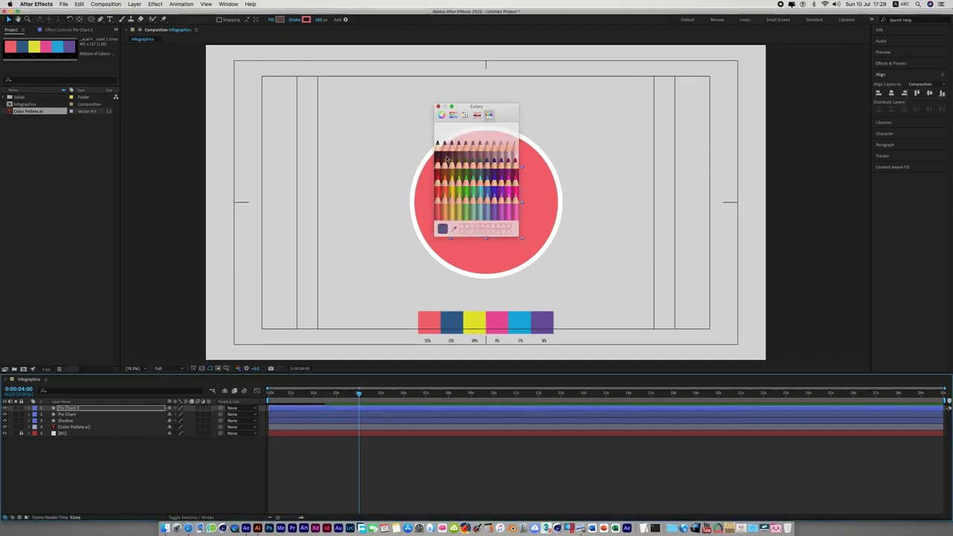
{"action": "left_click", "coordinate": [30, 409]}
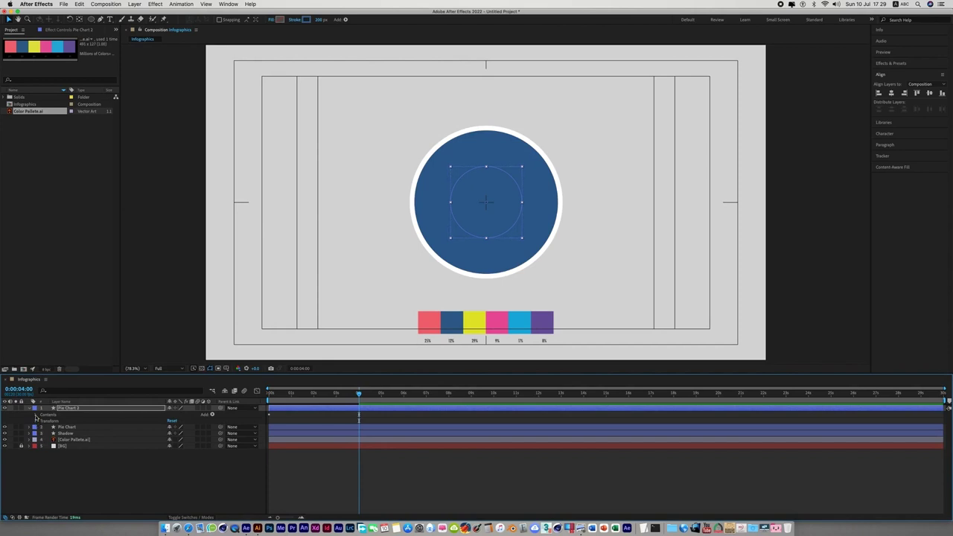
Step: Set Pie Chart 2's Trim Paths End to 75%, exposing a red quarter slice at upper left
{"action": "left_click", "coordinate": [35, 416]}
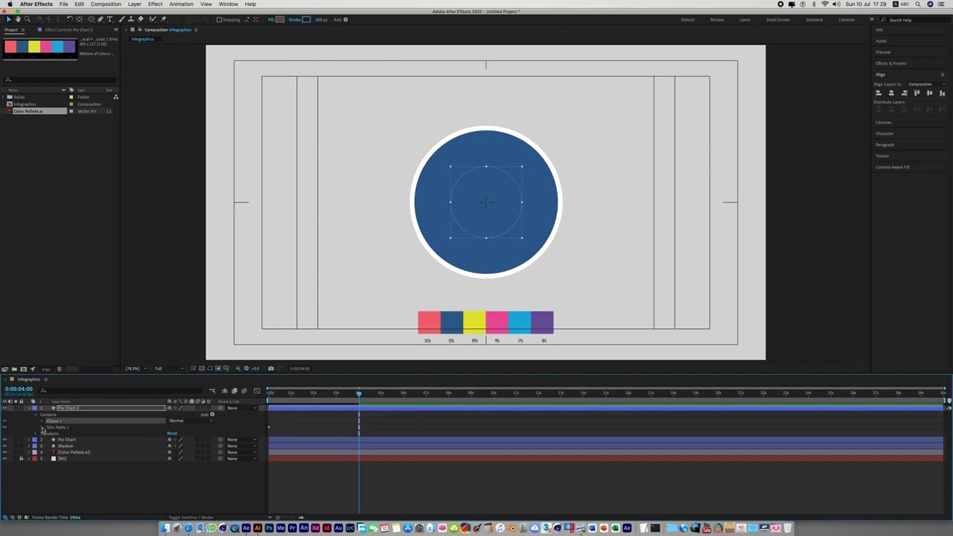
{"action": "left_click", "coordinate": [42, 428]}
{"action": "left_click", "coordinate": [176, 440]}
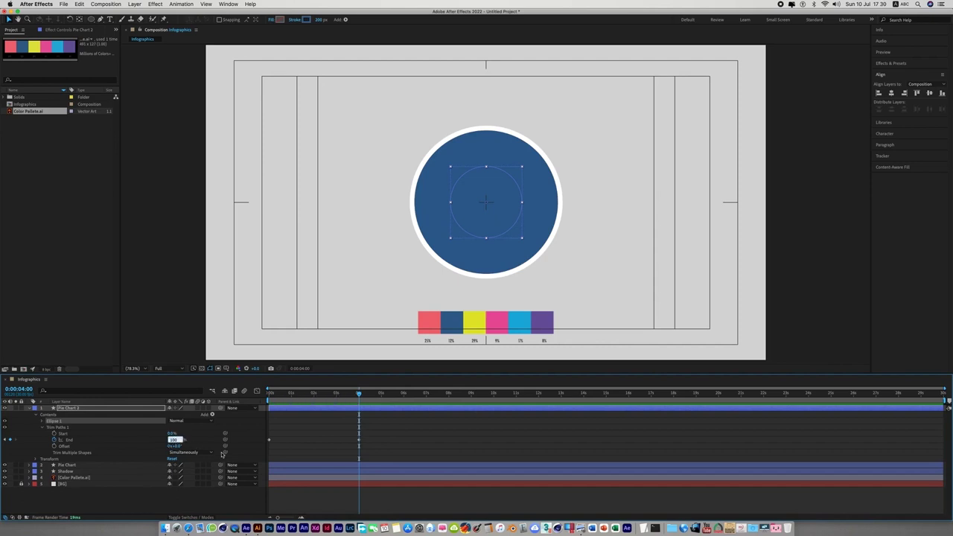
{"action": "type", "text": "100-20"}
{"action": "key", "text": "Return"}
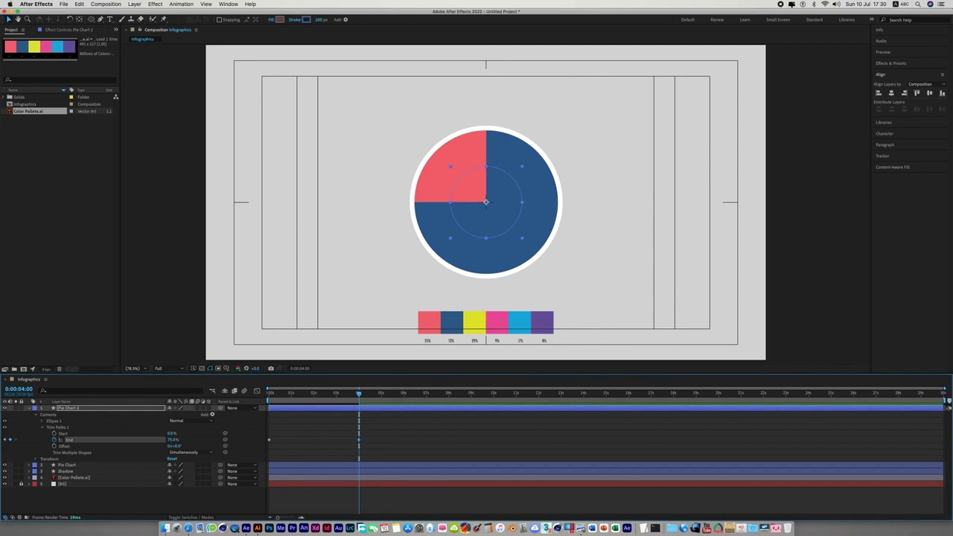
{"action": "left_click", "coordinate": [320, 446]}
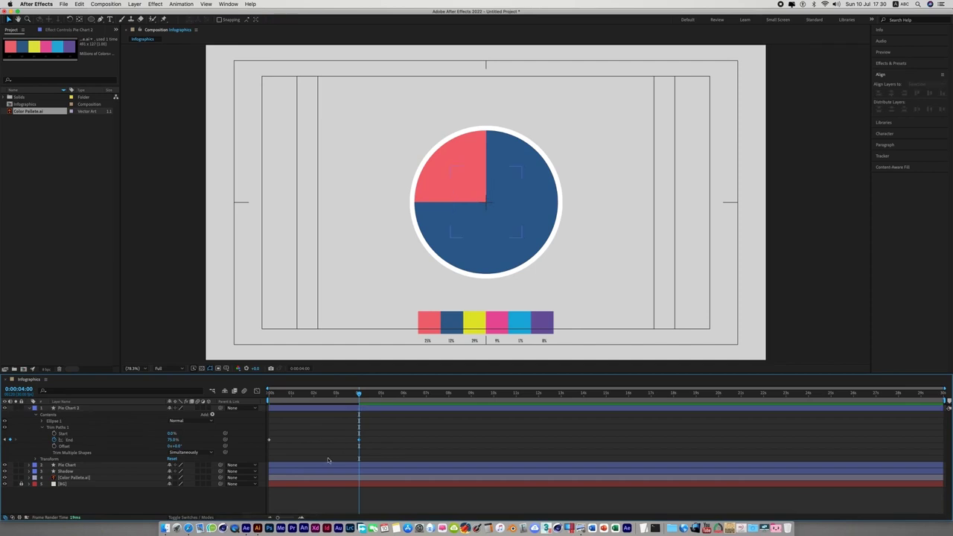
{"action": "left_click", "coordinate": [312, 410]}
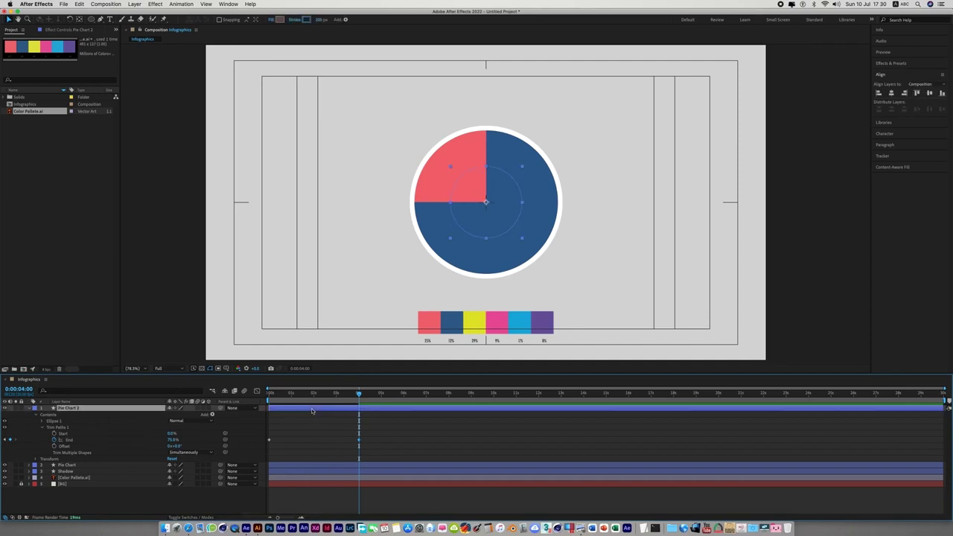
Step: Duplicate the pie layer as Pie Chart 3 and sample the palette yellow for its stroke
{"action": "left_click", "coordinate": [79, 4]}
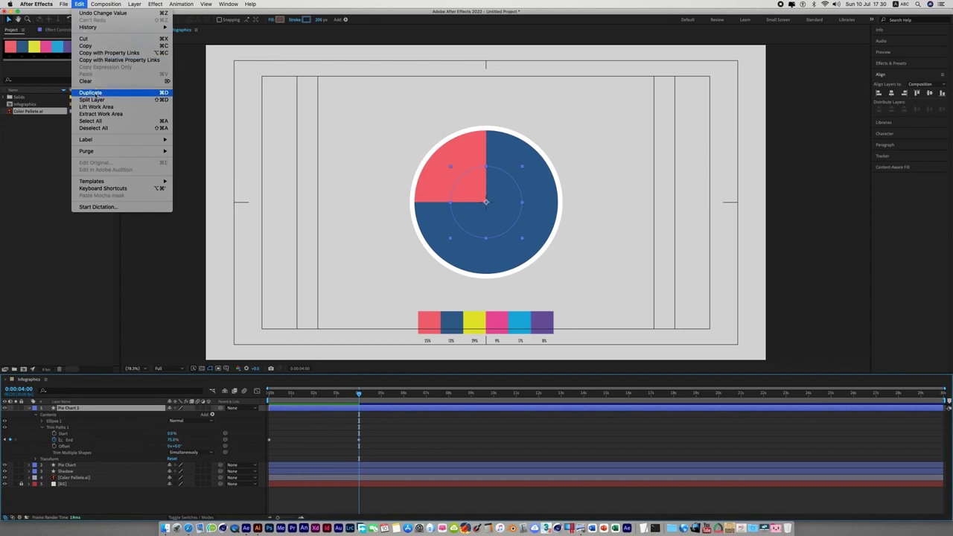
{"action": "left_click", "coordinate": [91, 92]}
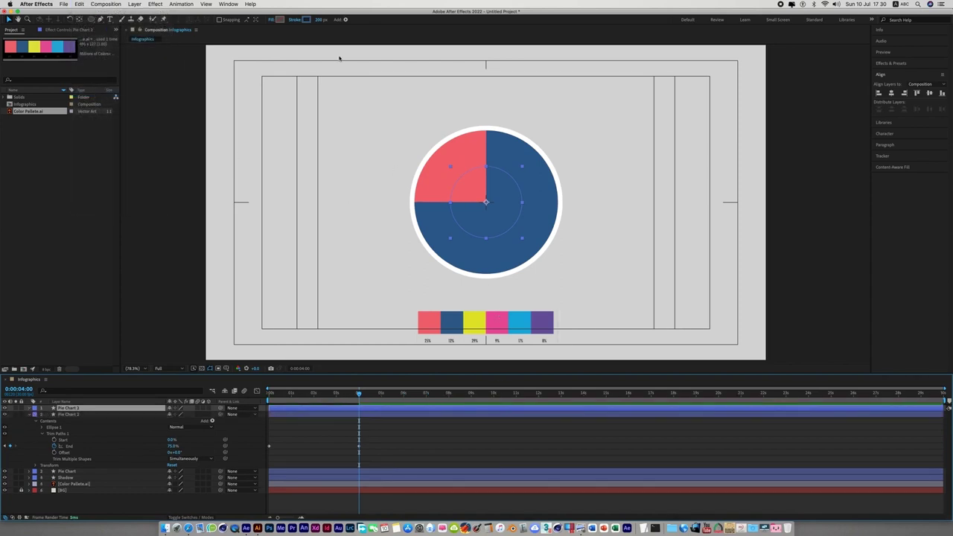
{"action": "left_click", "coordinate": [305, 19]}
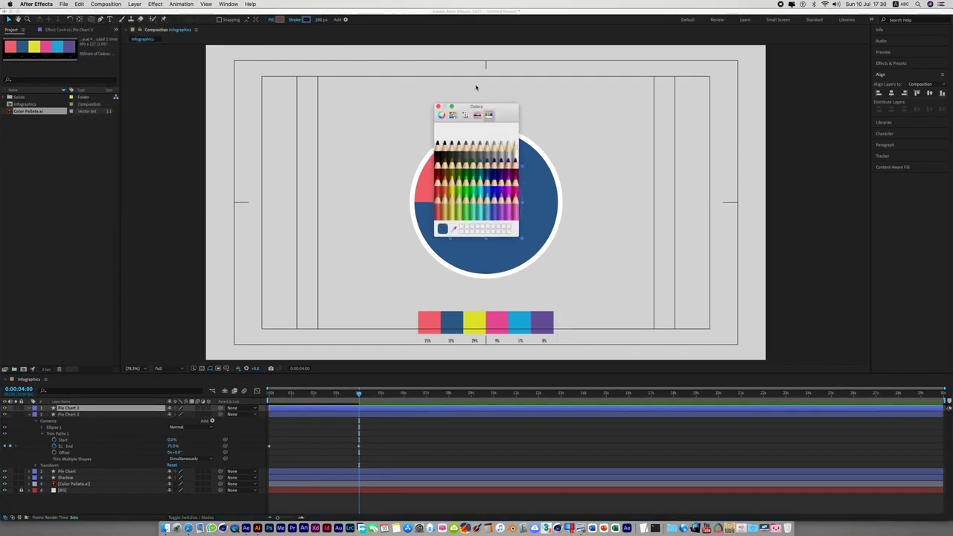
{"action": "left_click_drag", "start_coordinate": [504, 109], "coordinate": [304, 106]}
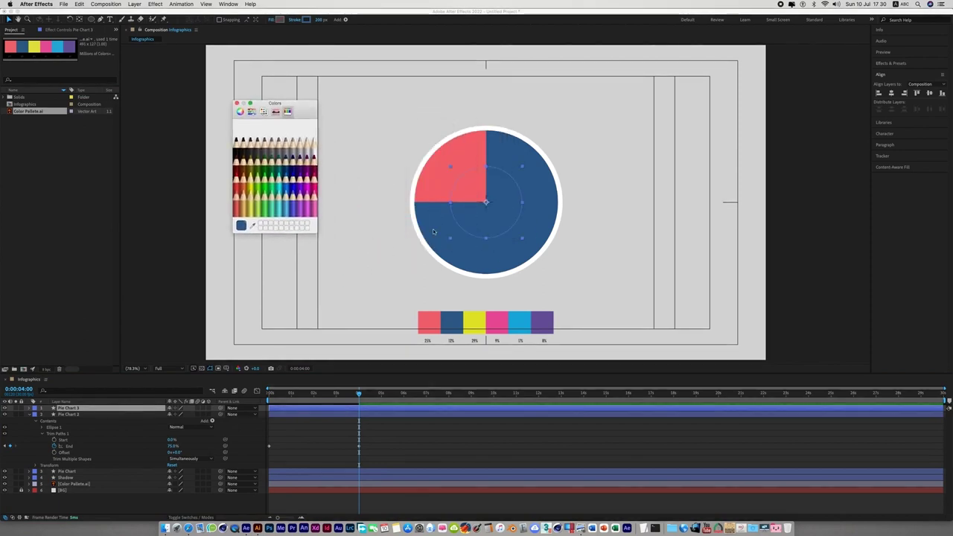
{"action": "left_click", "coordinate": [253, 225]}
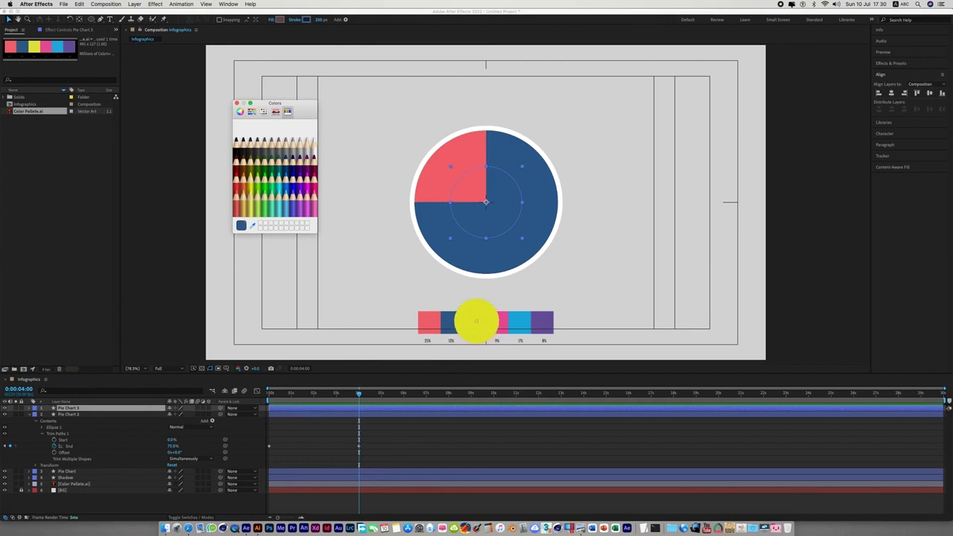
{"action": "left_click", "coordinate": [476, 322]}
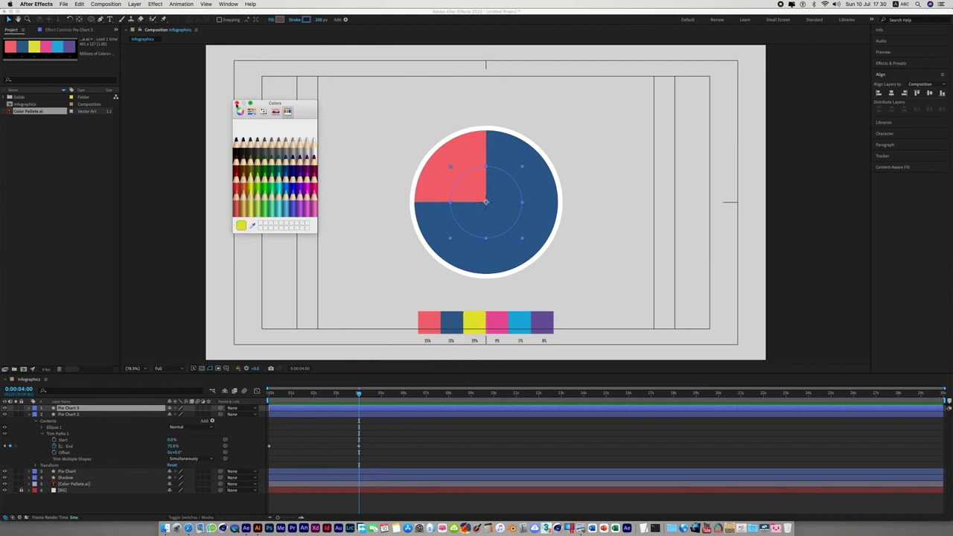
{"action": "left_click", "coordinate": [236, 104]}
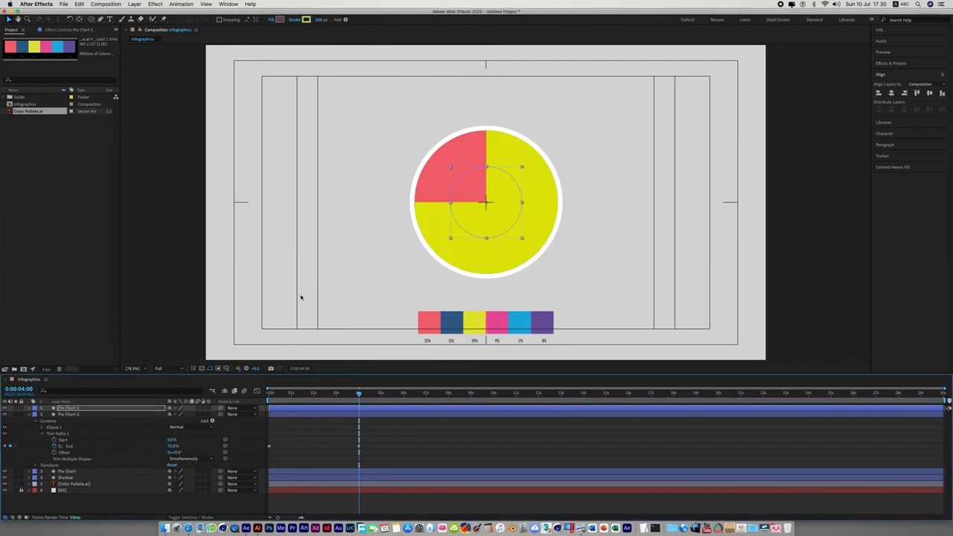
Step: Set Pie Chart 3's Trim Paths End to 63%, revealing a dark blue wedge
{"action": "left_click", "coordinate": [29, 408]}
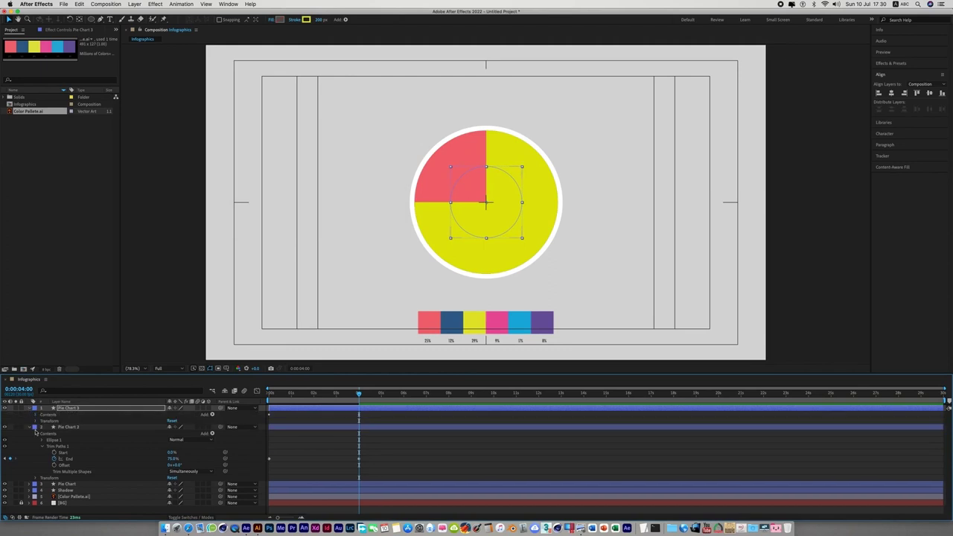
{"action": "left_click", "coordinate": [36, 414]}
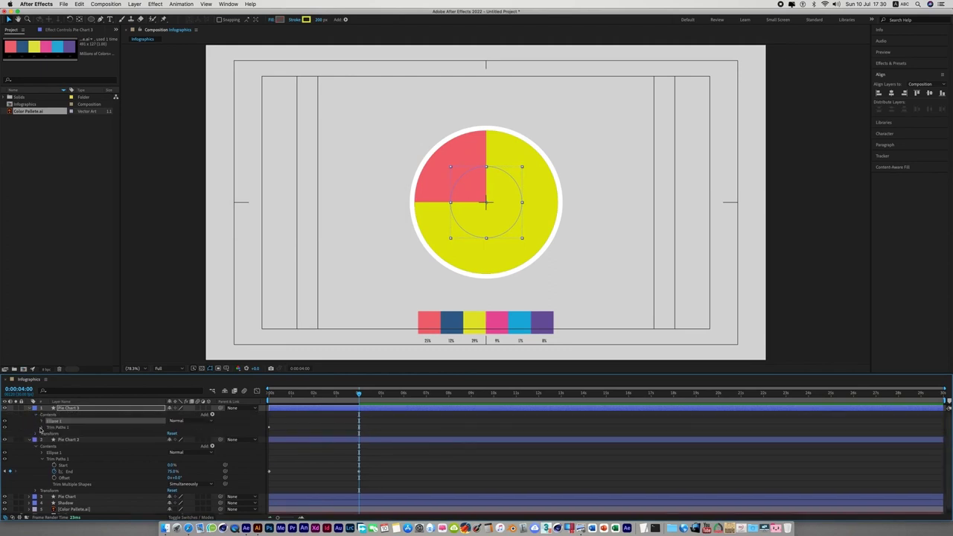
{"action": "left_click", "coordinate": [42, 427]}
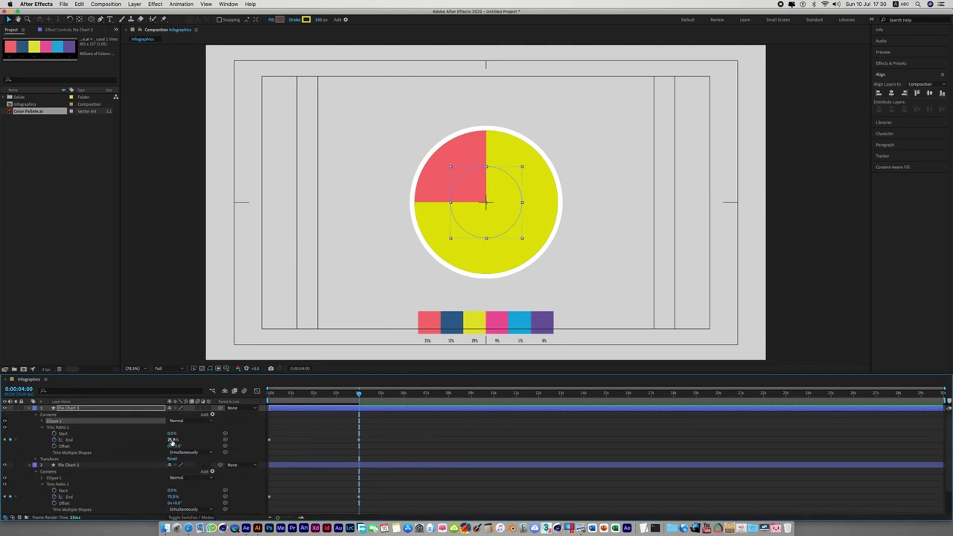
{"action": "left_click", "coordinate": [173, 439]}
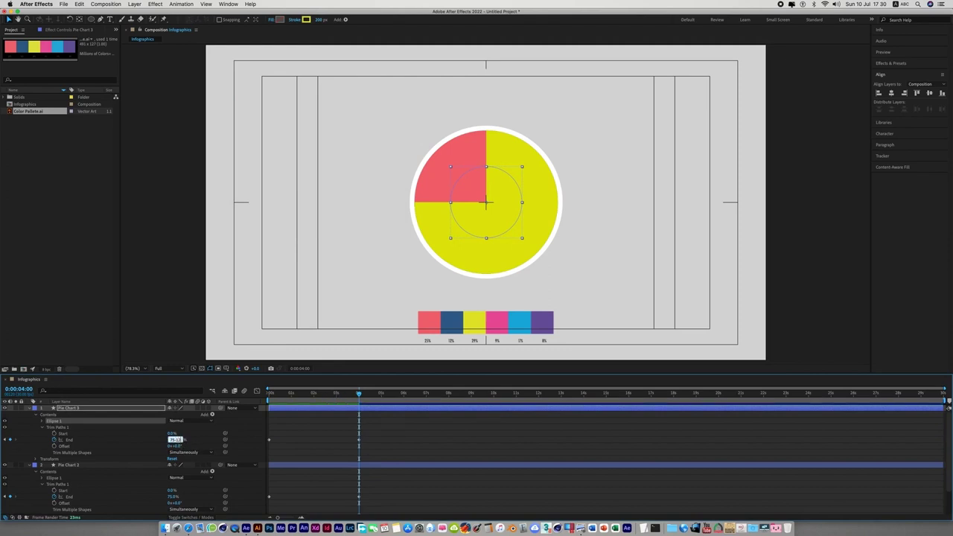
{"action": "type", "text": "63"}
{"action": "key", "text": "Return"}
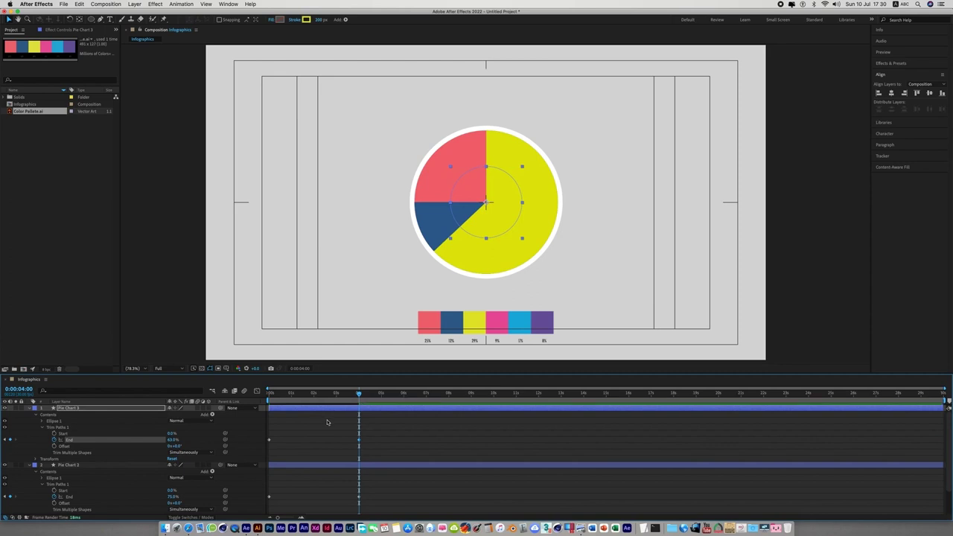
{"action": "left_click", "coordinate": [379, 409]}
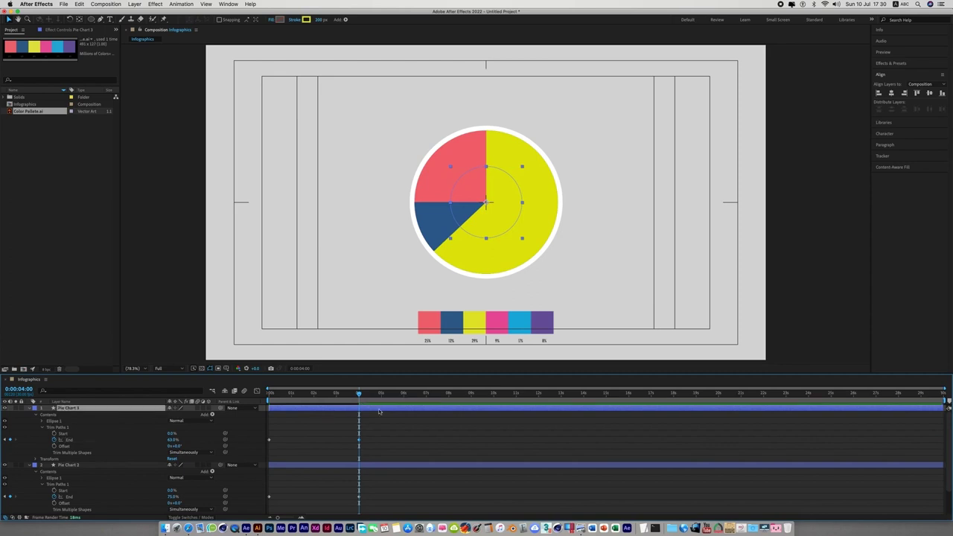
Step: Duplicate the layer as Pie Chart 4 and sample the pink palette swatch for its stroke
{"action": "left_click", "coordinate": [81, 5]}
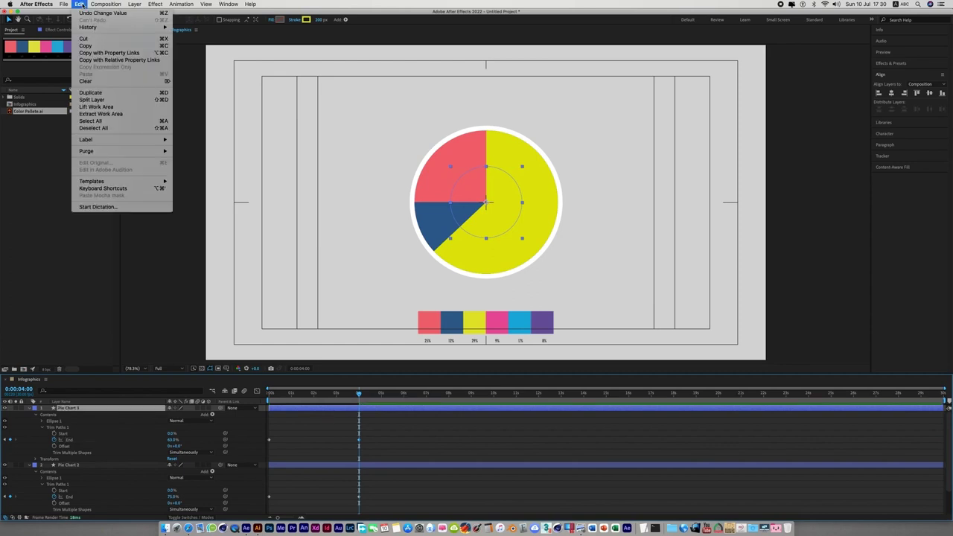
{"action": "left_click", "coordinate": [96, 92]}
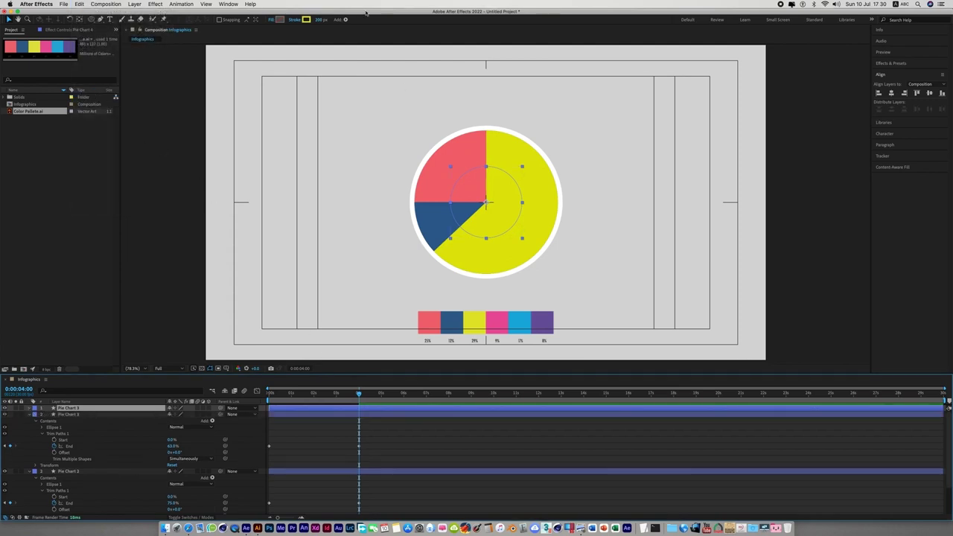
{"action": "left_click", "coordinate": [306, 20]}
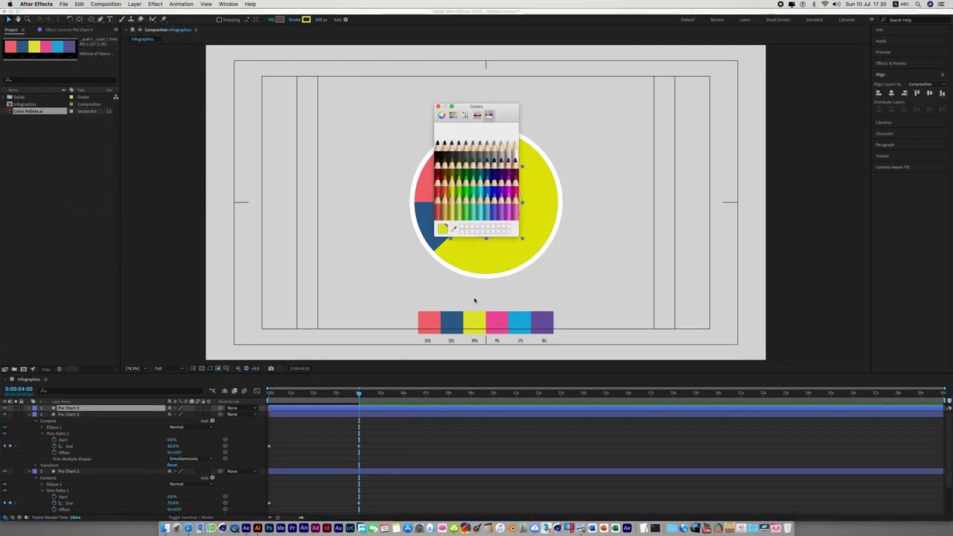
{"action": "left_click", "coordinate": [456, 230]}
{"action": "left_click", "coordinate": [498, 322]}
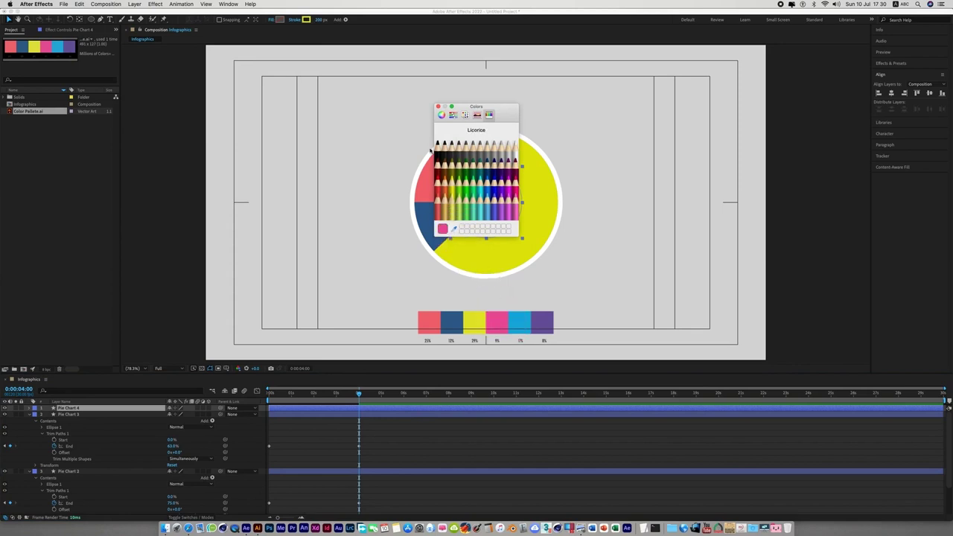
{"action": "left_click", "coordinate": [439, 107]}
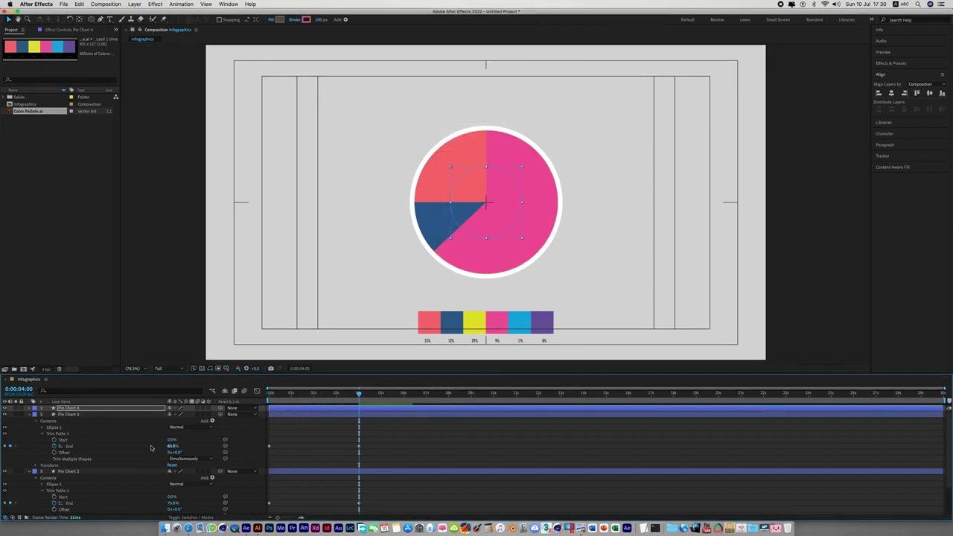
Step: Set Pie Chart 4's Trim Paths End to 34%, revealing a yellow slice along the bottom
{"action": "left_click", "coordinate": [31, 408]}
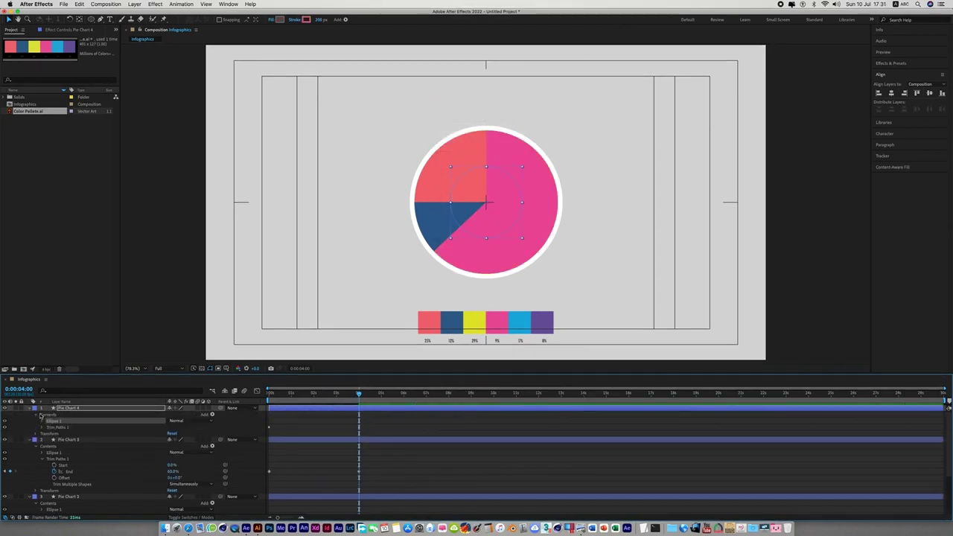
{"action": "left_click", "coordinate": [42, 428]}
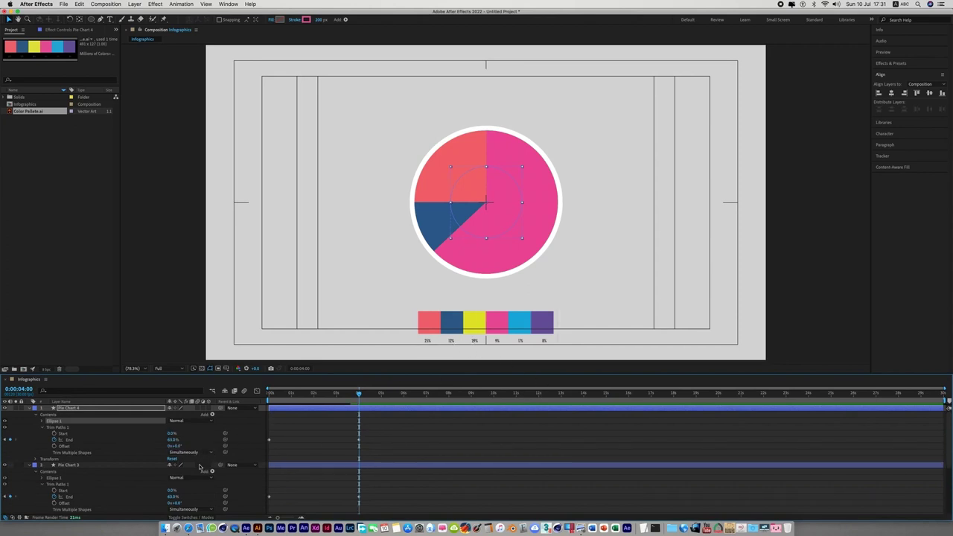
{"action": "left_click", "coordinate": [174, 440]}
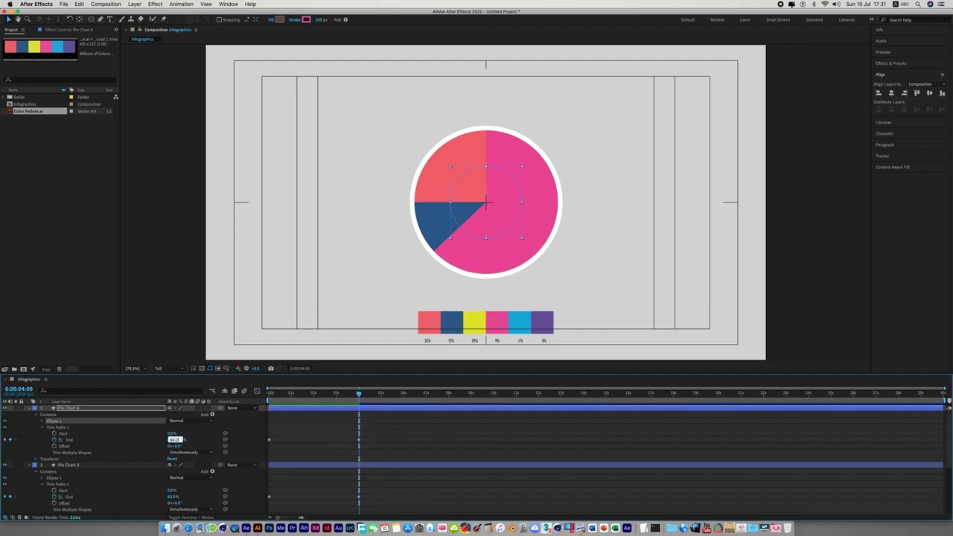
{"action": "type", "text": "66"}
{"action": "key", "text": "Return"}
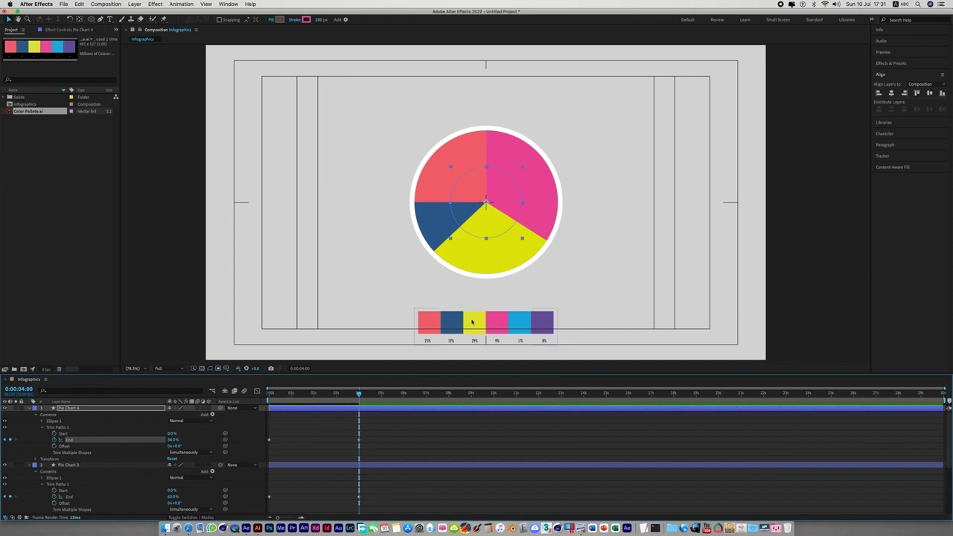
{"action": "left_click", "coordinate": [305, 409]}
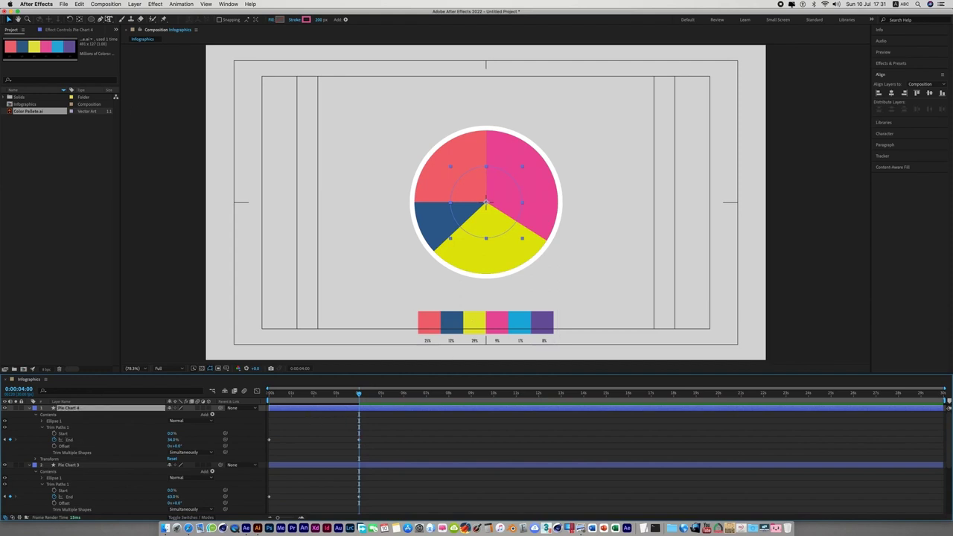
Step: Duplicate the layer as Pie Chart 5 and sample the light blue palette colour for its stroke
{"action": "left_click", "coordinate": [79, 4]}
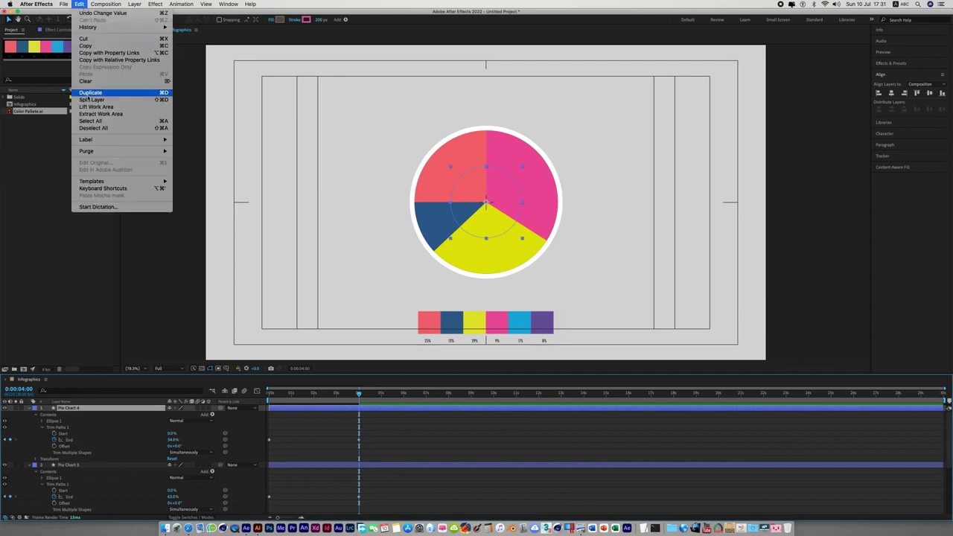
{"action": "left_click", "coordinate": [90, 92]}
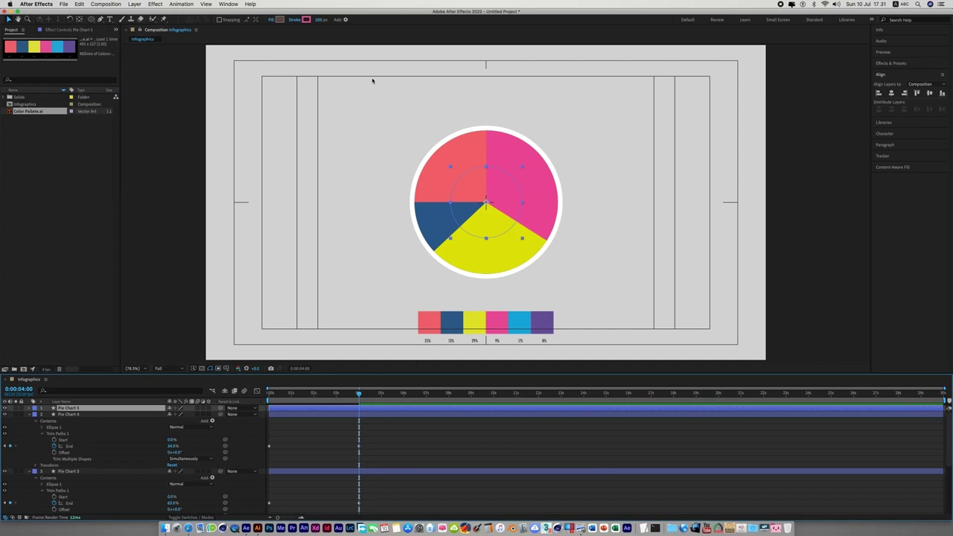
{"action": "left_click", "coordinate": [309, 21]}
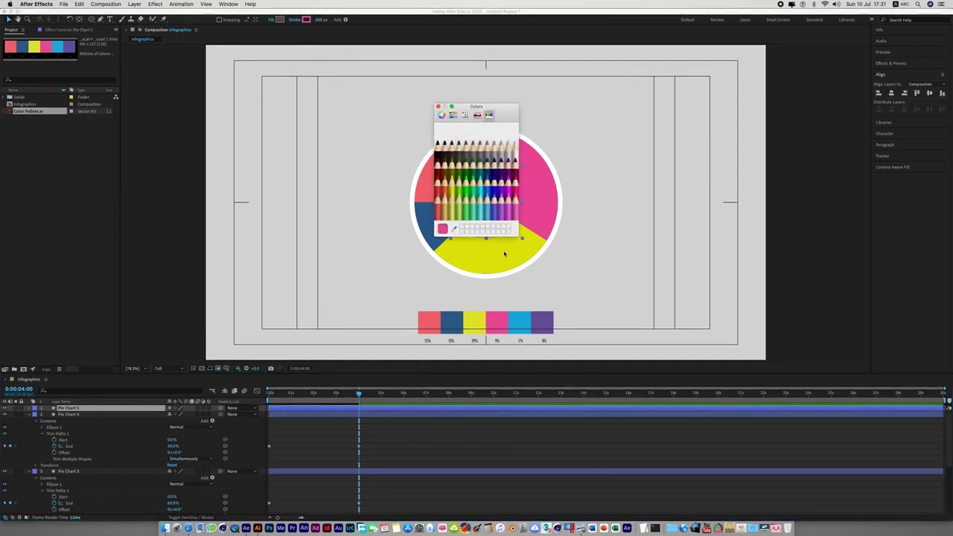
{"action": "left_click", "coordinate": [453, 228]}
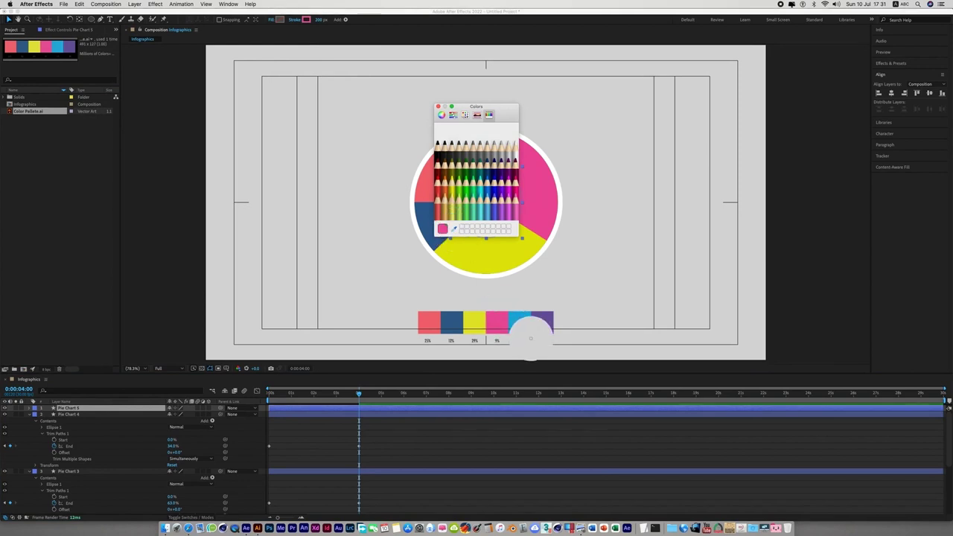
{"action": "left_click", "coordinate": [519, 321]}
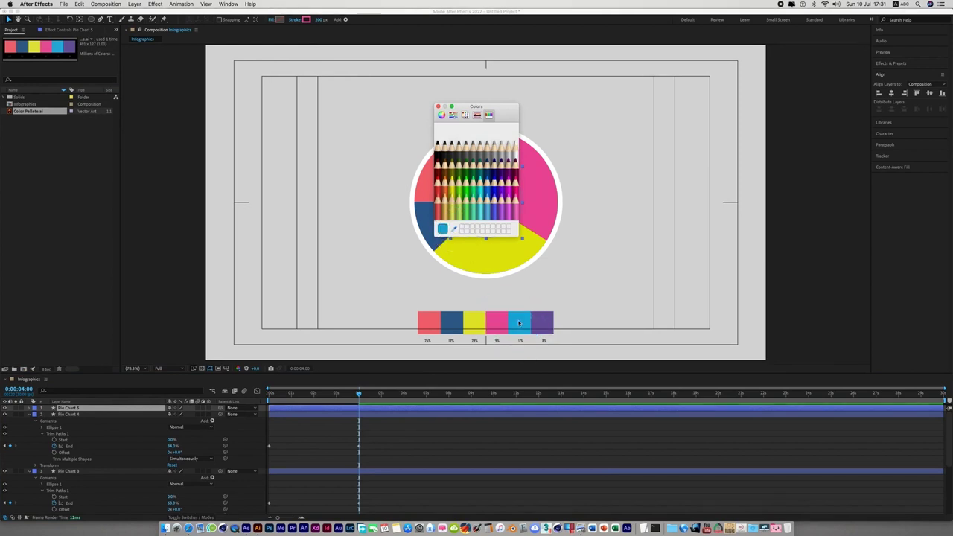
{"action": "left_click", "coordinate": [438, 106]}
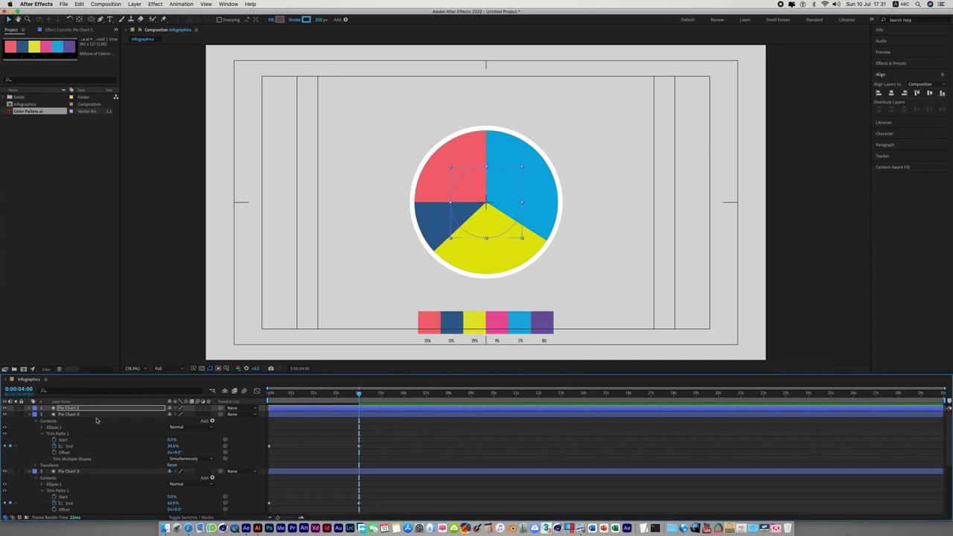
Step: Set Pie Chart 5's Trim Paths End to 25%, revealing the magenta wedge on the right
{"action": "left_click", "coordinate": [30, 409]}
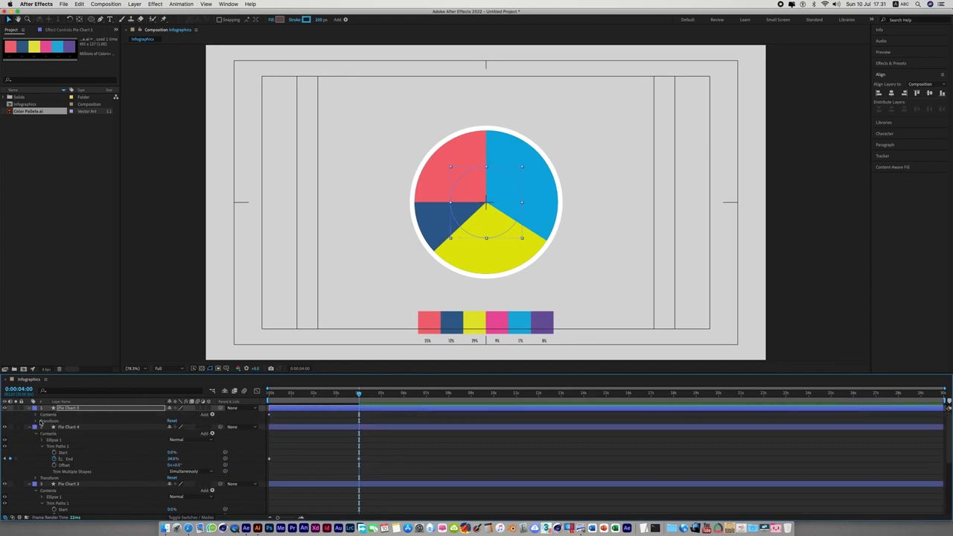
{"action": "left_click", "coordinate": [36, 414]}
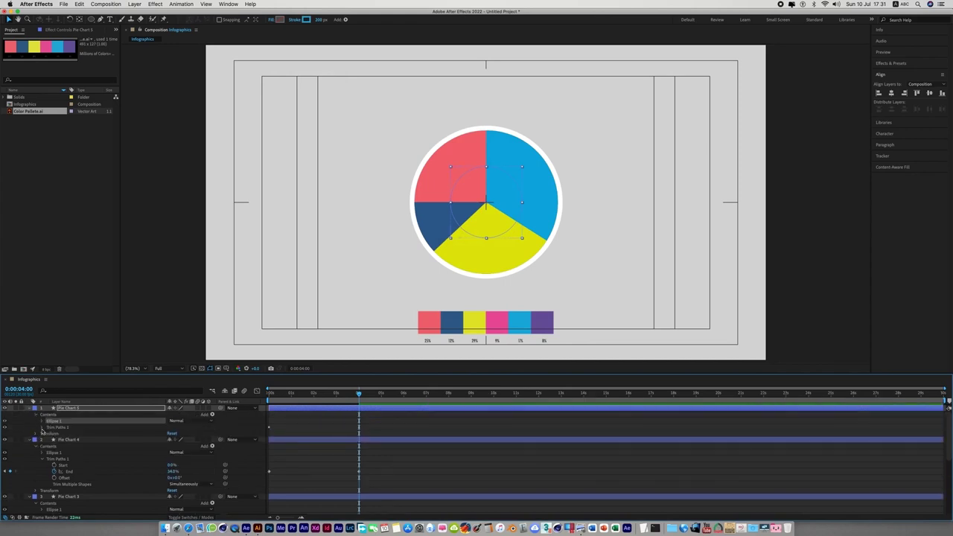
{"action": "left_click", "coordinate": [42, 427]}
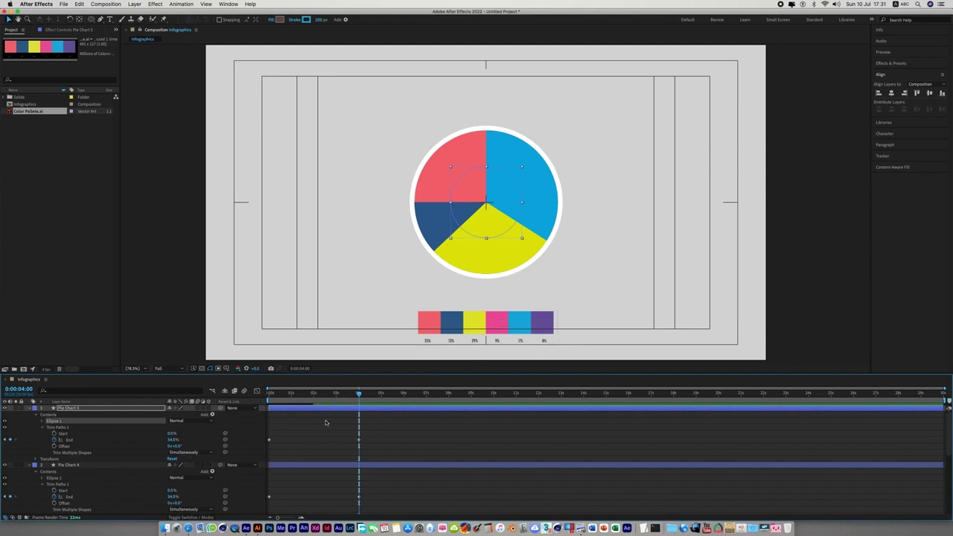
{"action": "left_click", "coordinate": [174, 440]}
{"action": "type", "text": "34"}
{"action": "key", "text": "Return"}
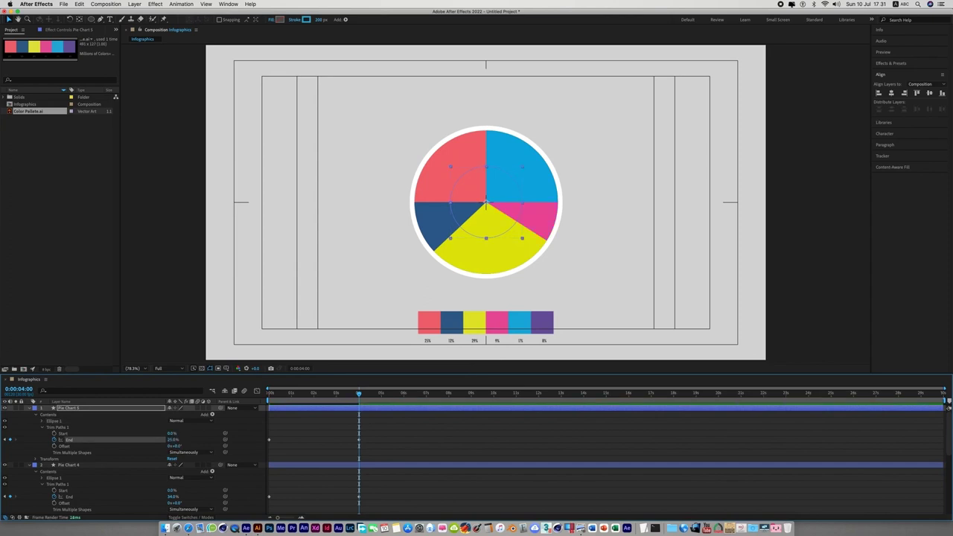
{"action": "left_click", "coordinate": [378, 409]}
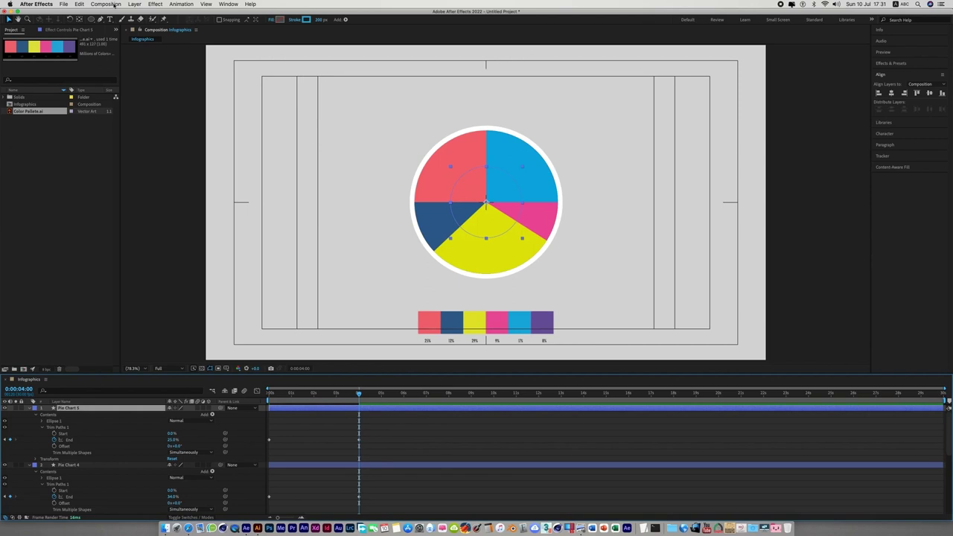
Step: Duplicate the layer as Pie Chart 6 and sample the palette purple for its stroke
{"action": "left_click", "coordinate": [80, 5]}
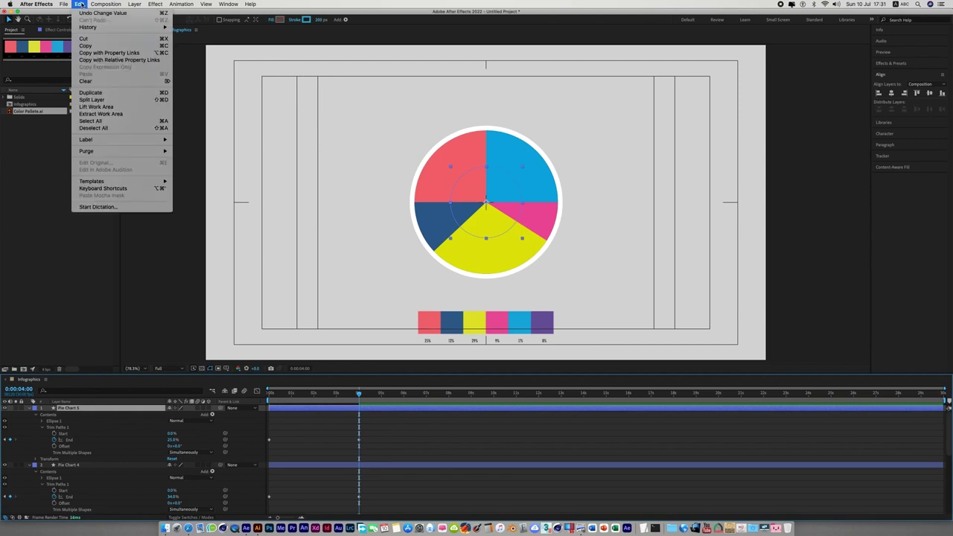
{"action": "left_click", "coordinate": [90, 92]}
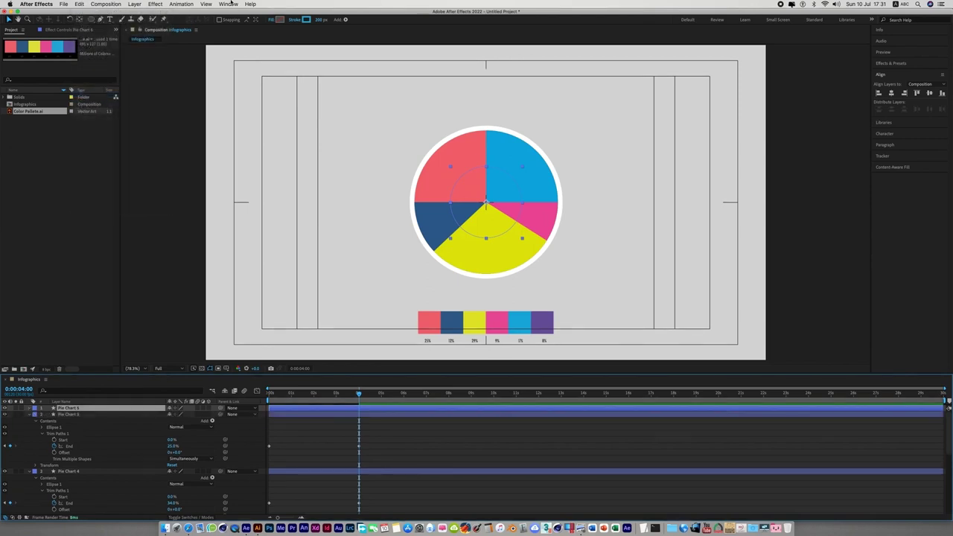
{"action": "left_click", "coordinate": [305, 19]}
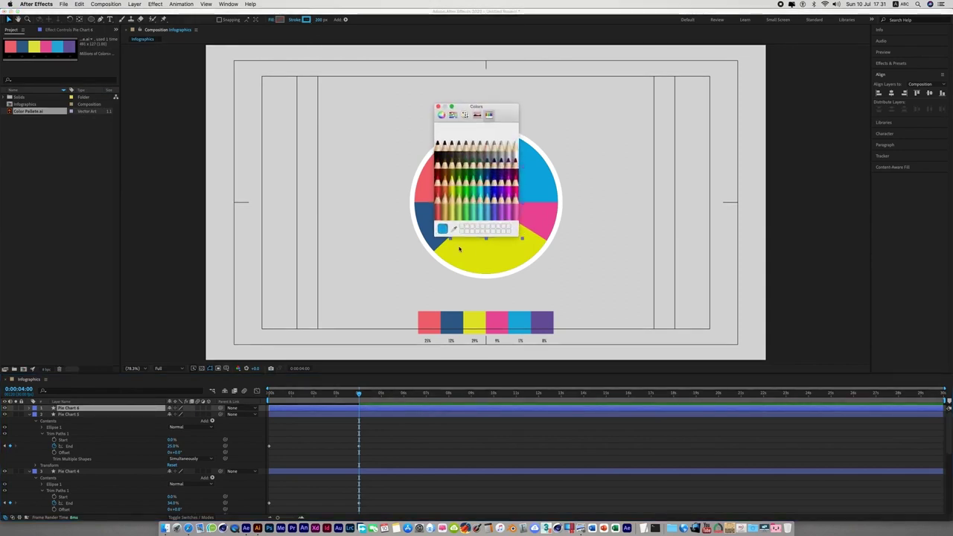
{"action": "left_click", "coordinate": [454, 228]}
{"action": "left_click", "coordinate": [548, 324]}
{"action": "left_click", "coordinate": [238, 436]}
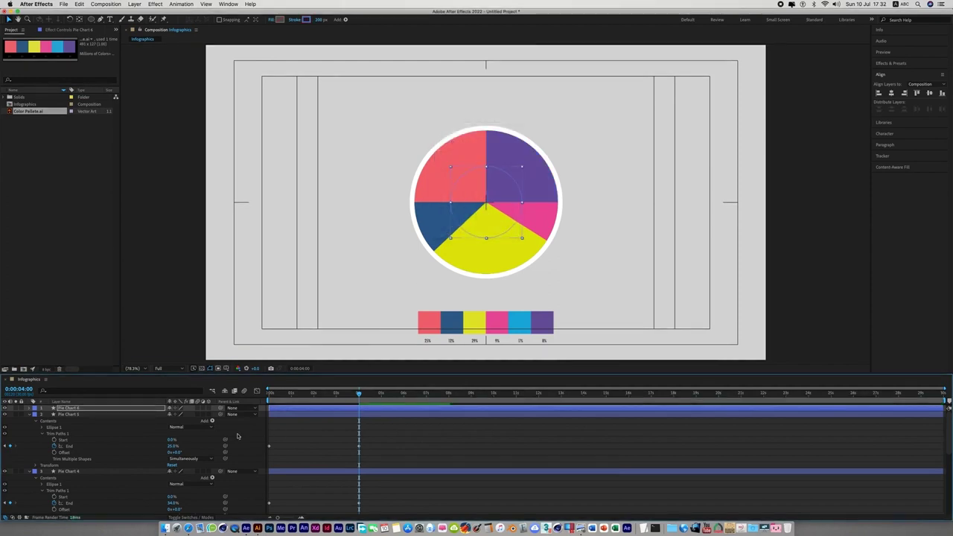
Step: Narrow Pie Chart 6's Trim Paths End to 7% for a thin purple slice at the top
{"action": "left_click", "coordinate": [30, 409]}
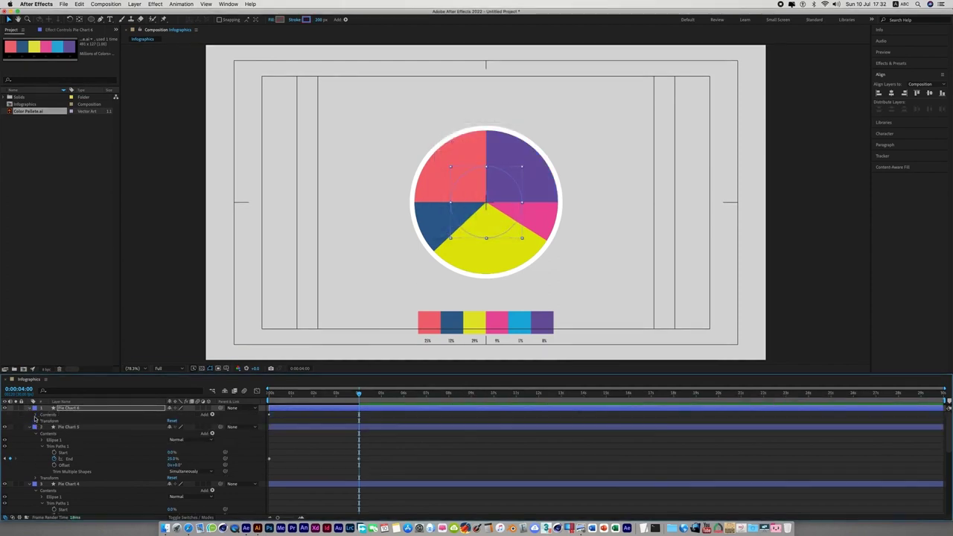
{"action": "left_click", "coordinate": [35, 415]}
{"action": "left_click", "coordinate": [42, 428]}
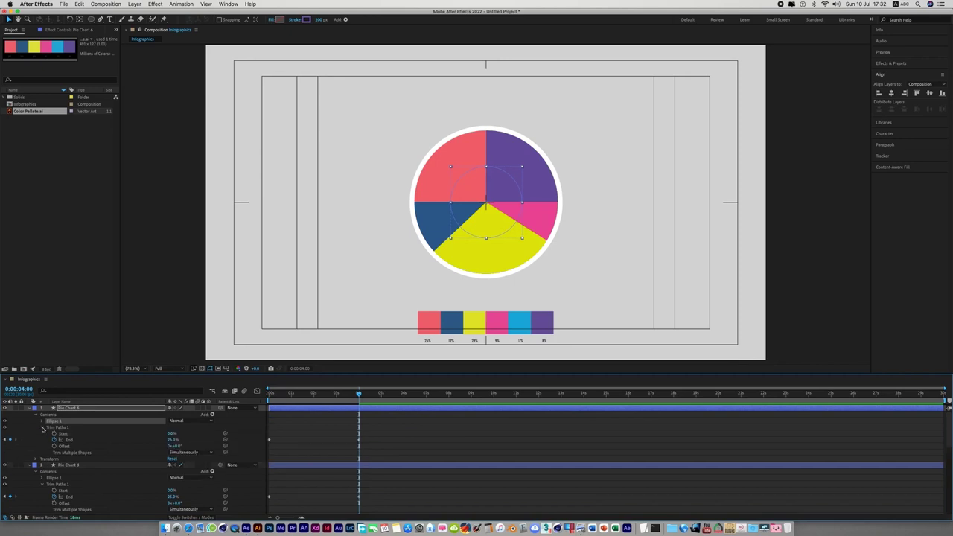
{"action": "left_click", "coordinate": [173, 439]}
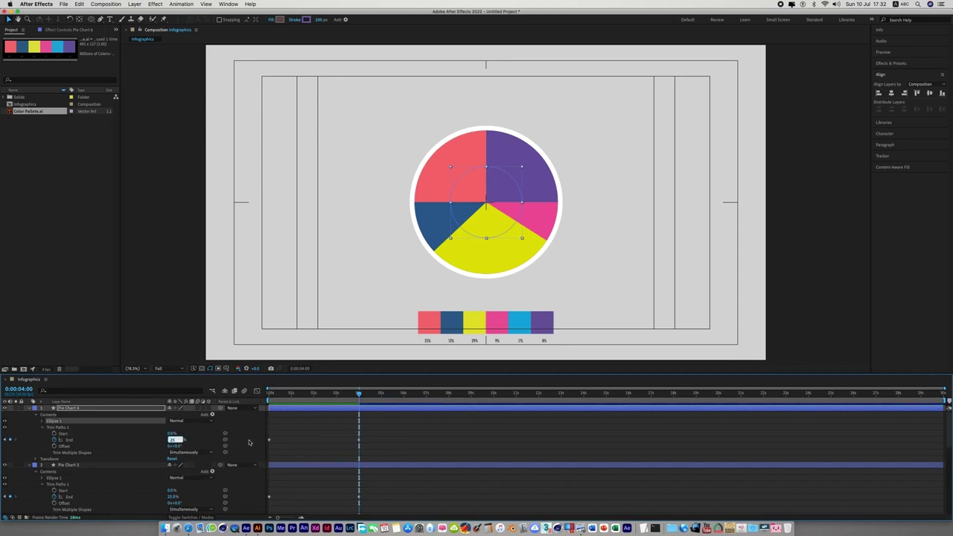
{"action": "type", "text": "-25"}
{"action": "key", "text": "Return"}
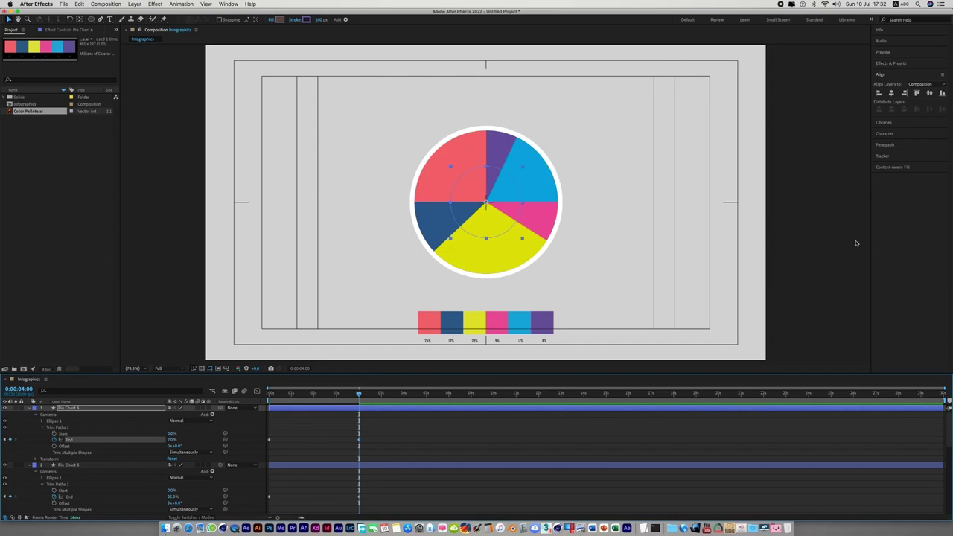
{"action": "left_click", "coordinate": [839, 255]}
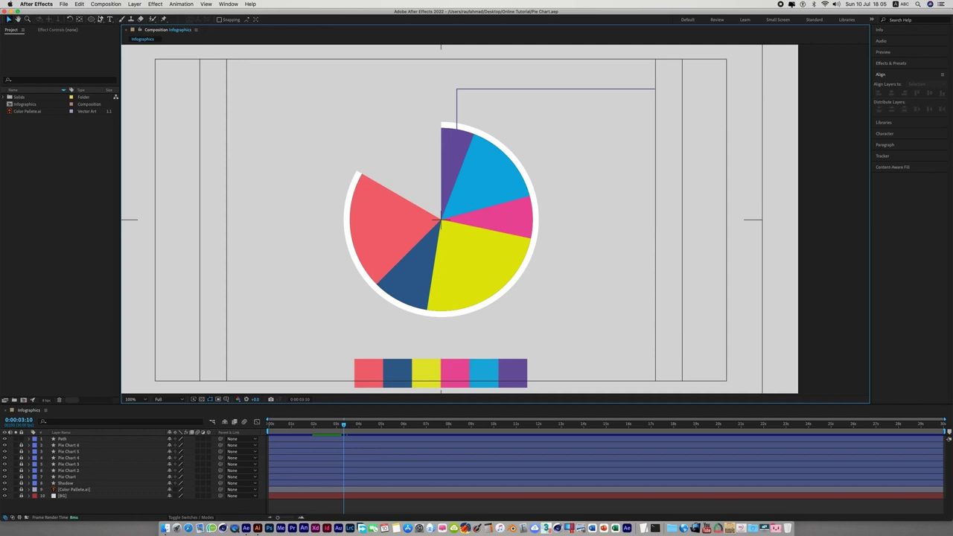
Step: Select the Pen tool and scrub the timeline to preview the pie animation at an earlier frame
{"action": "left_click", "coordinate": [100, 20]}
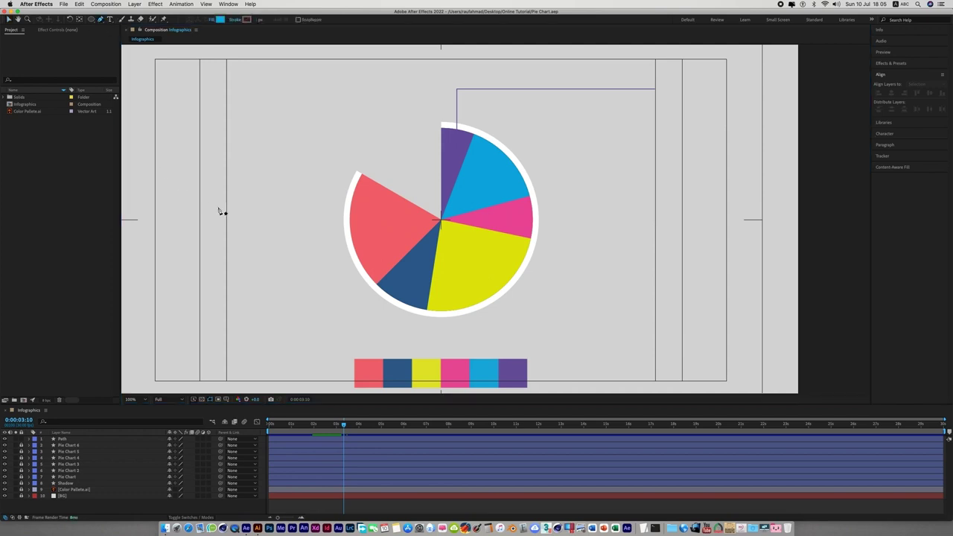
{"action": "left_click_drag", "start_coordinate": [324, 425], "coordinate": [366, 429]}
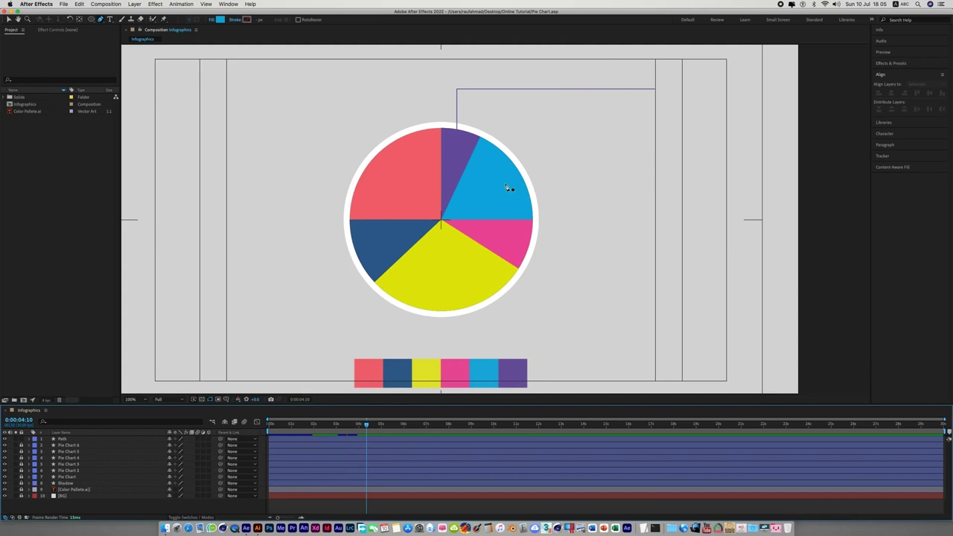
Step: Draw a horizontal line from the cyan slice out to the right, with Fill set to None
{"action": "left_click", "coordinate": [505, 184]}
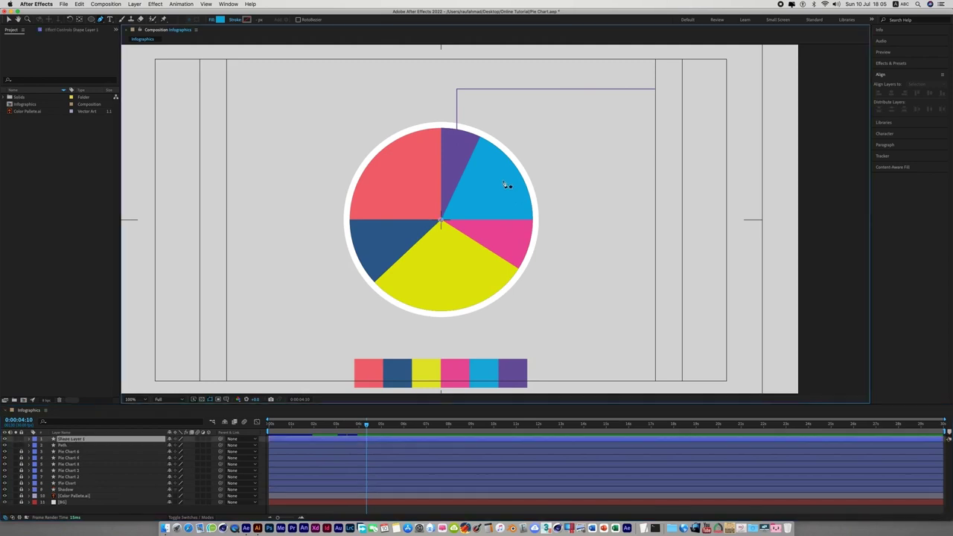
{"action": "left_click", "coordinate": [655, 179]}
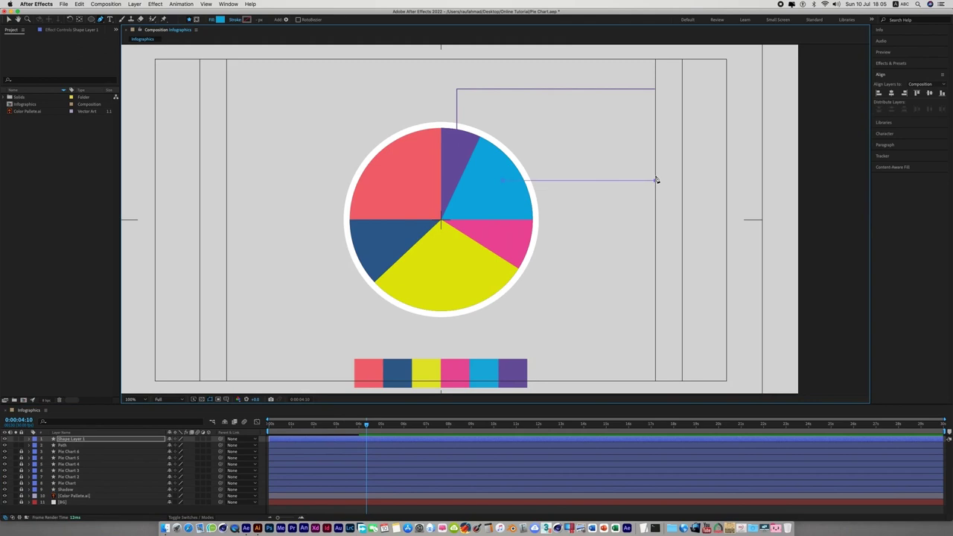
{"action": "left_click", "coordinate": [216, 19]}
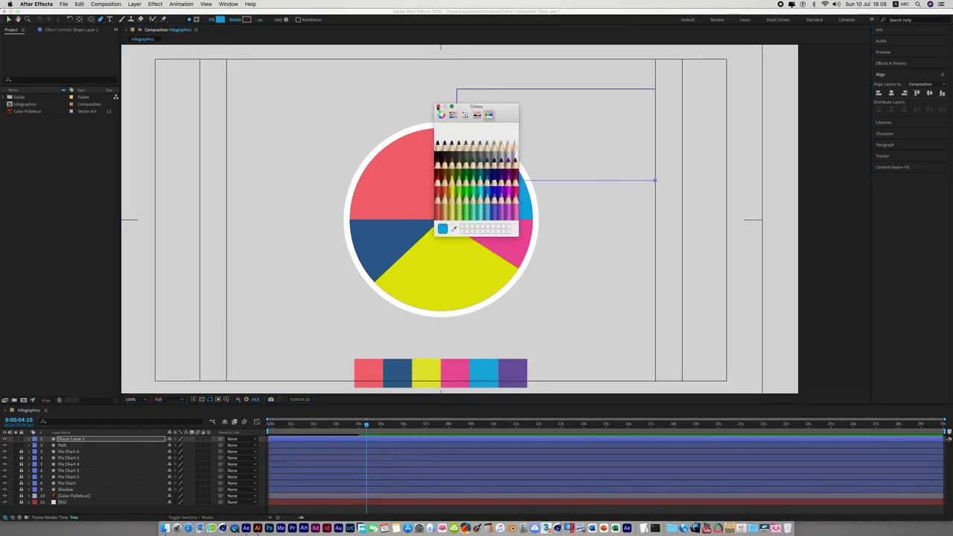
{"action": "left_click", "coordinate": [438, 106]}
{"action": "left_click", "coordinate": [213, 20]}
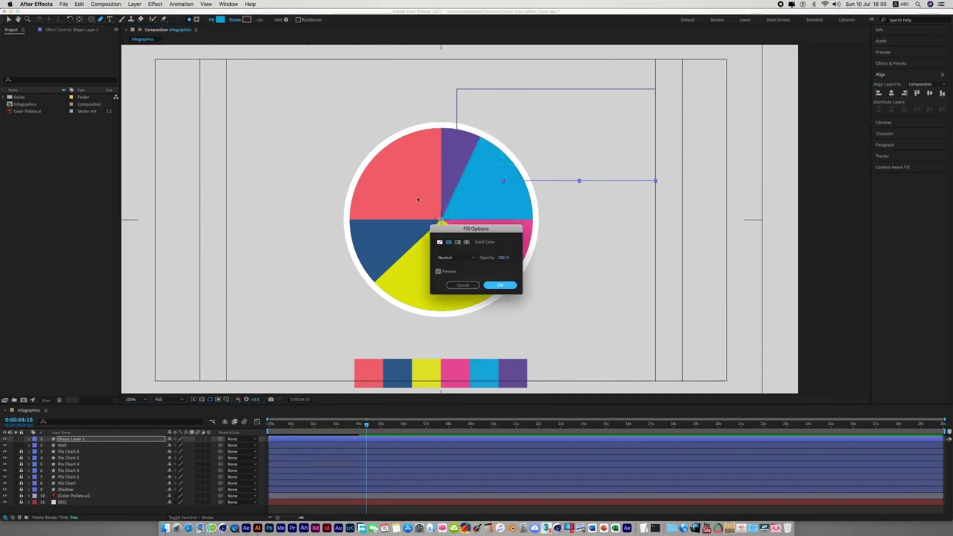
{"action": "left_click", "coordinate": [439, 241]}
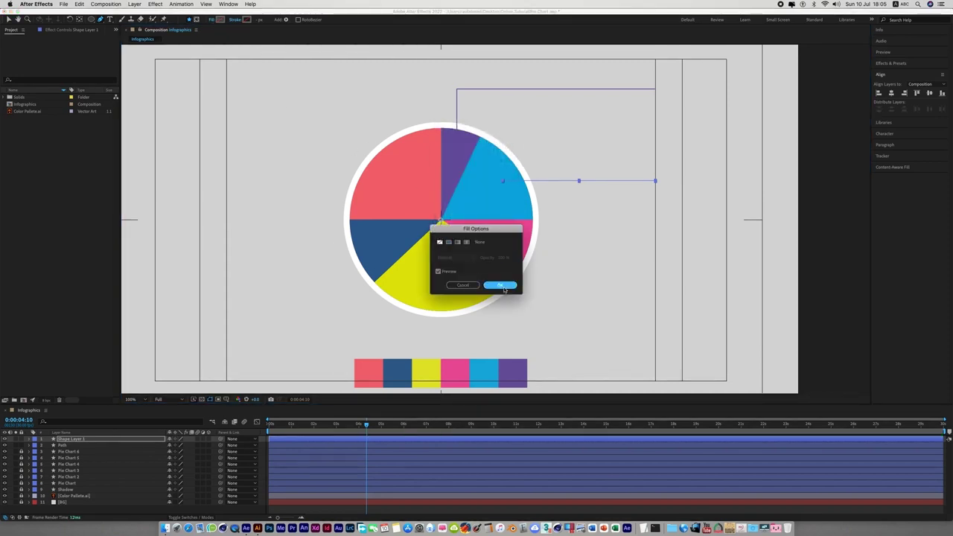
{"action": "left_click", "coordinate": [501, 286]}
Step: Give the line a cyan stroke sampled from the slice, then zoom in to check its end
{"action": "left_click", "coordinate": [247, 20]}
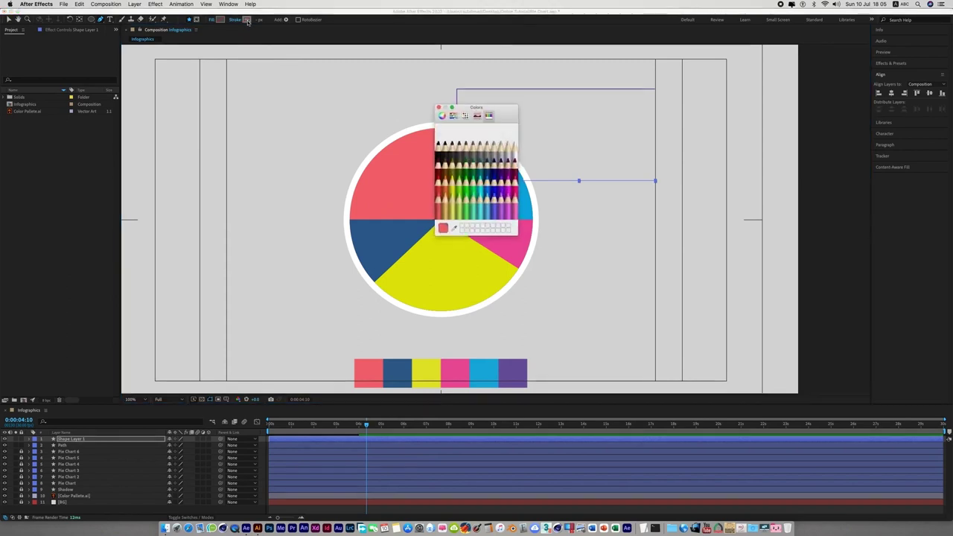
{"action": "left_click_drag", "start_coordinate": [509, 113], "coordinate": [368, 99]}
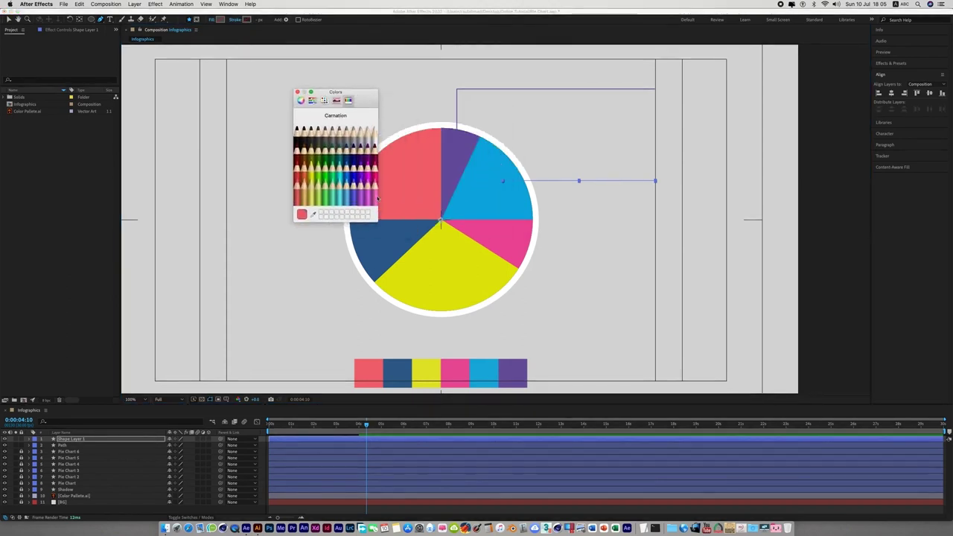
{"action": "left_click", "coordinate": [313, 214]}
{"action": "left_click", "coordinate": [519, 196]}
{"action": "left_click", "coordinate": [297, 91]}
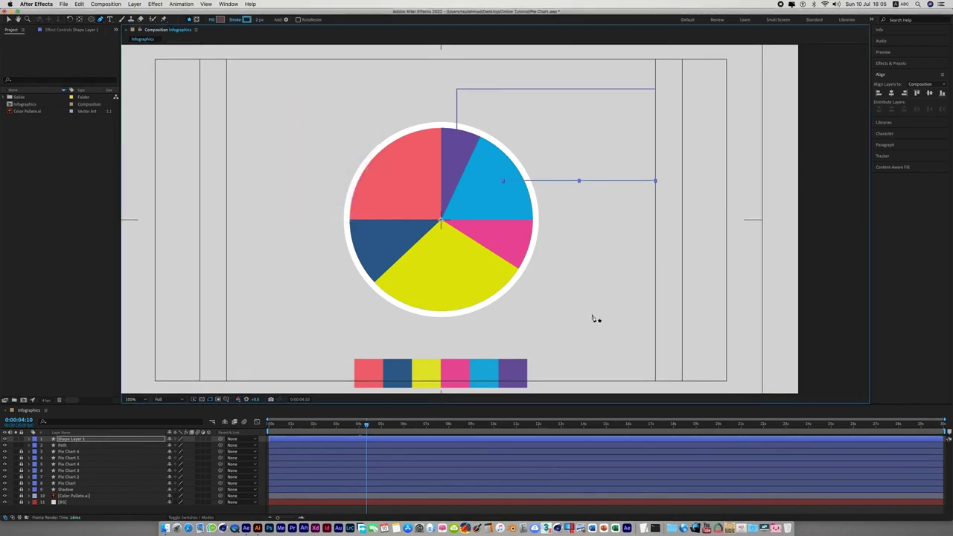
{"action": "key", "text": "period"}
{"action": "key", "text": "period"}
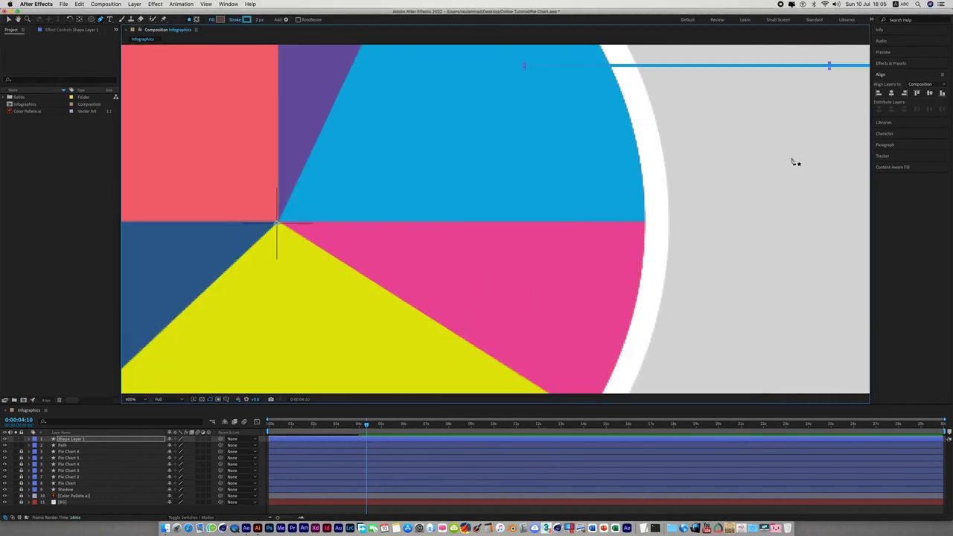
{"action": "key", "text": "comma"}
{"action": "left_click_drag", "start_coordinate": [827, 153], "coordinate": [498, 226]}
{"action": "key", "text": "period"}
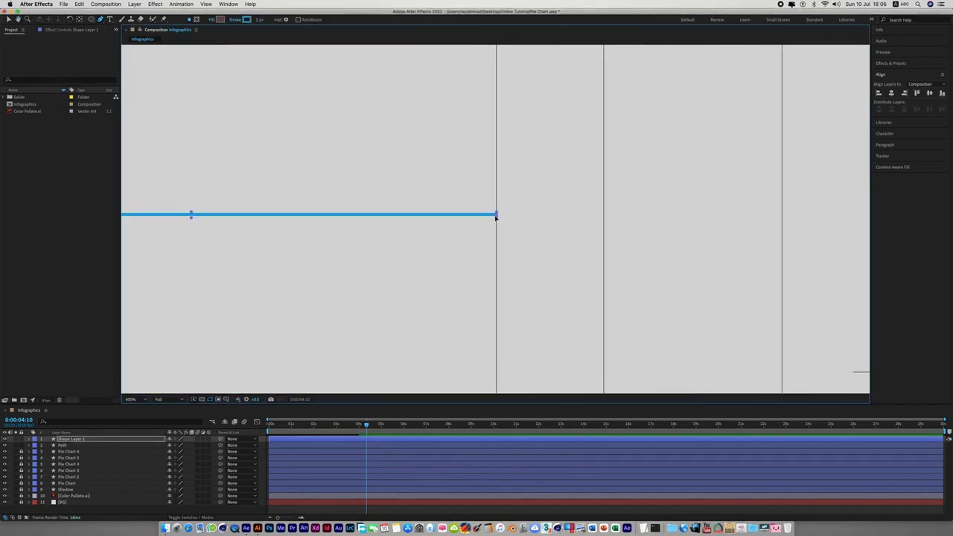
{"action": "key", "text": "period"}
{"action": "key", "text": "comma"}
{"action": "key", "text": "comma"}
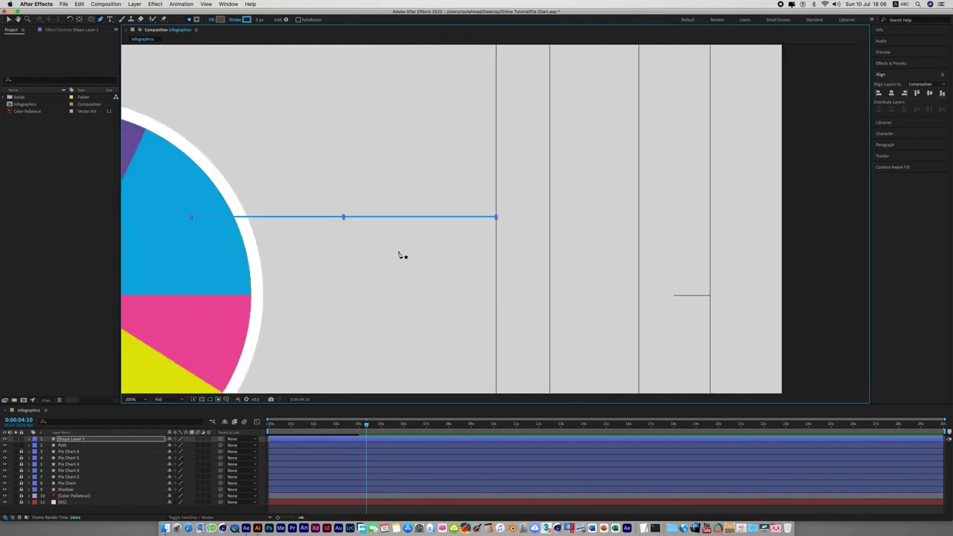
{"action": "left_click_drag", "start_coordinate": [311, 277], "coordinate": [473, 244]}
{"action": "key", "text": "comma"}
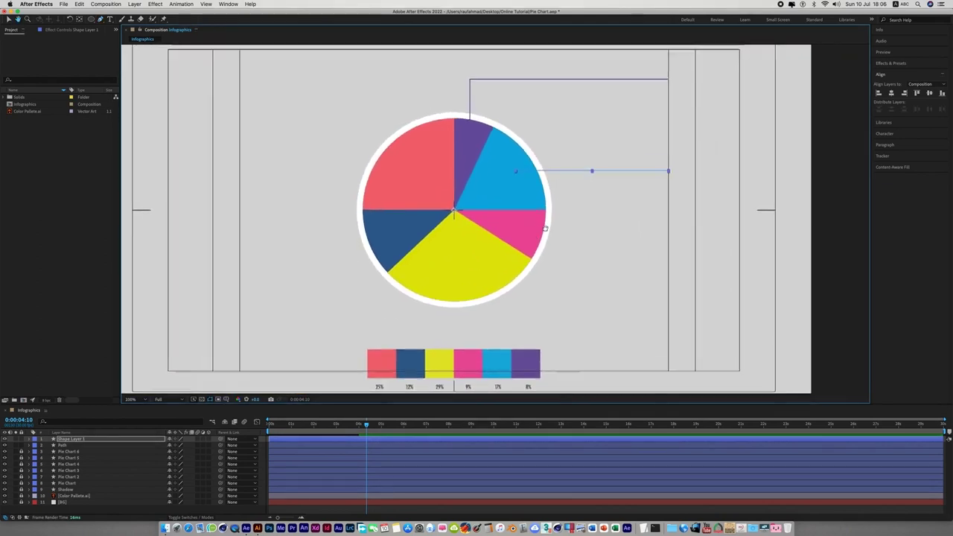
{"action": "left_click", "coordinate": [8, 19]}
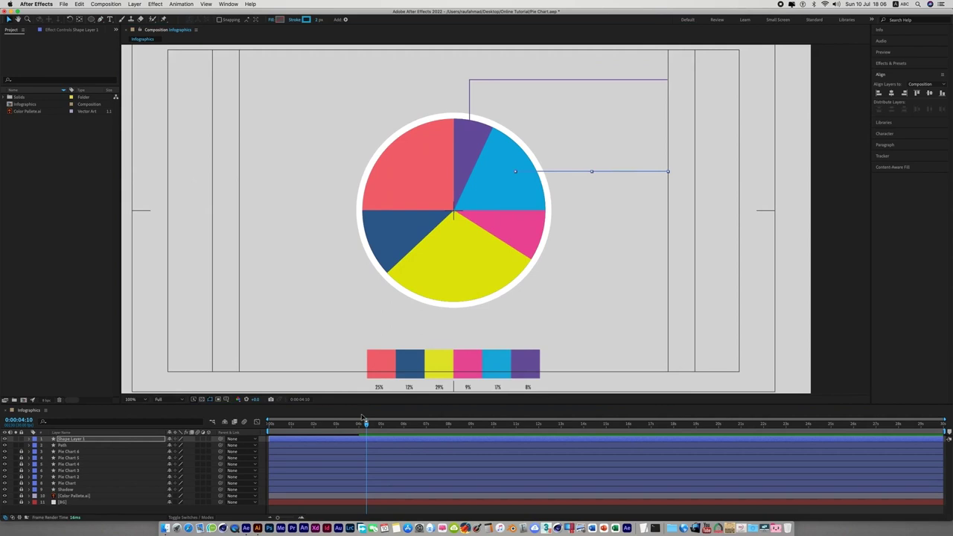
Step: Add Trim Paths to the callout line and keyframe End at 0% at 0:00:02:19
{"action": "left_click", "coordinate": [29, 440]}
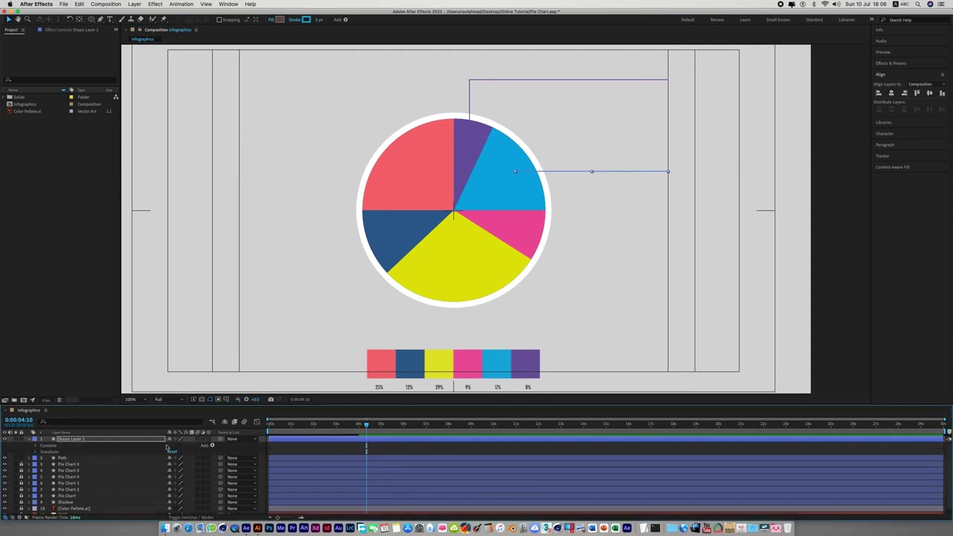
{"action": "left_click", "coordinate": [213, 446]}
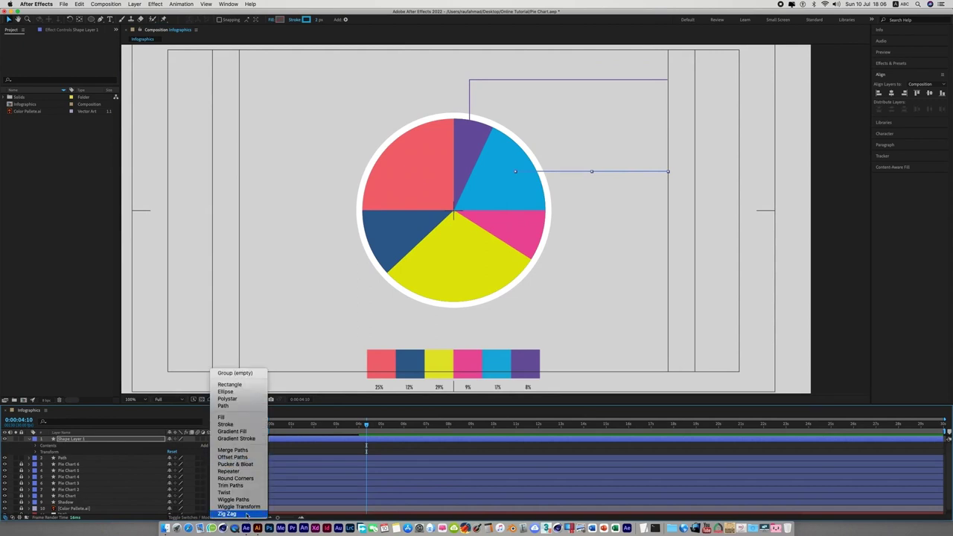
{"action": "left_click", "coordinate": [248, 485]}
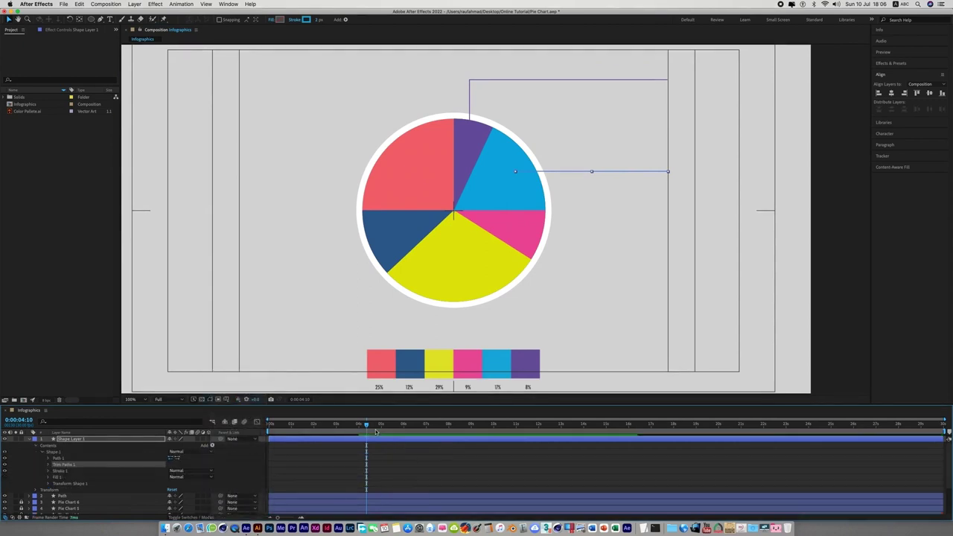
{"action": "left_click_drag", "start_coordinate": [366, 425], "coordinate": [327, 434]}
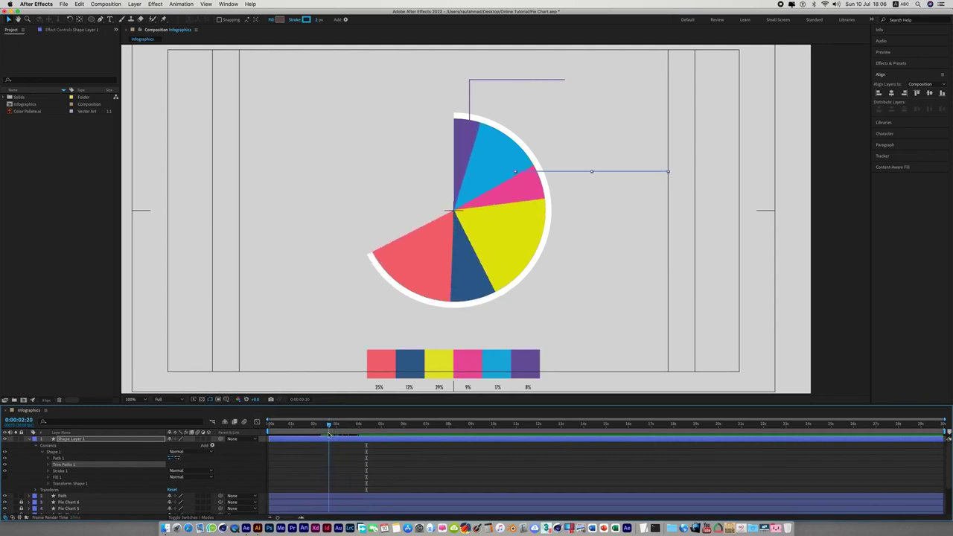
{"action": "left_click_drag", "start_coordinate": [329, 434], "coordinate": [335, 440]}
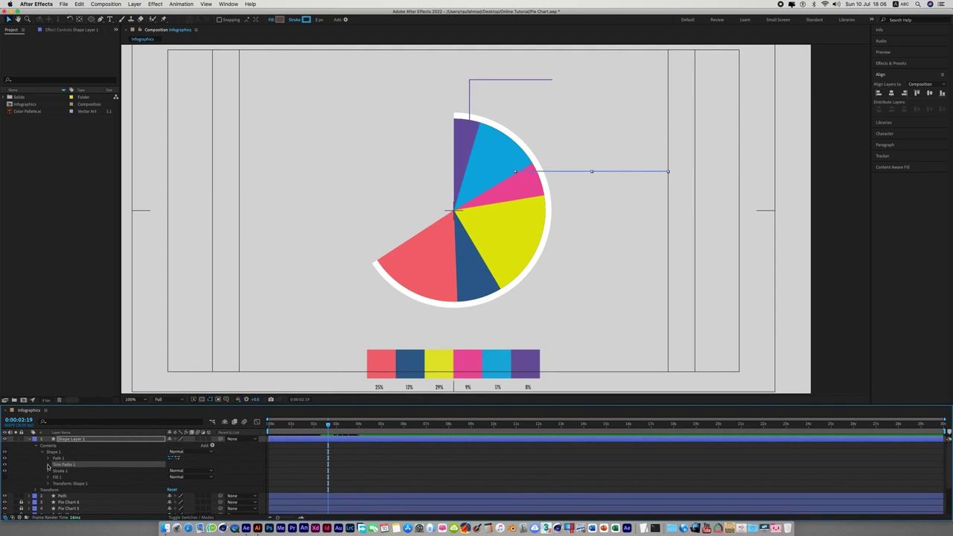
{"action": "left_click", "coordinate": [48, 463]}
{"action": "left_click", "coordinate": [60, 477]}
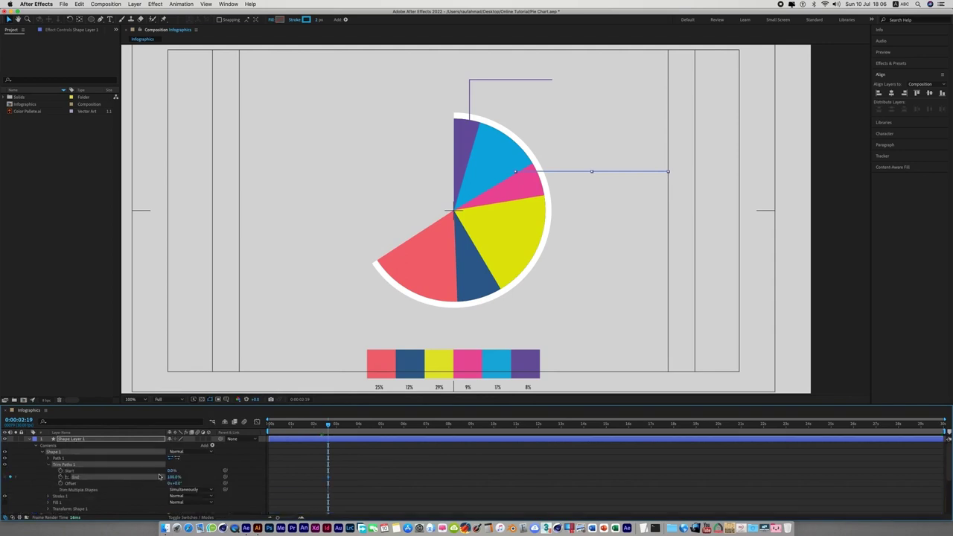
{"action": "left_click", "coordinate": [173, 476]}
{"action": "type", "text": "0"}
{"action": "key", "text": "Return"}
{"action": "key", "text": "space"}
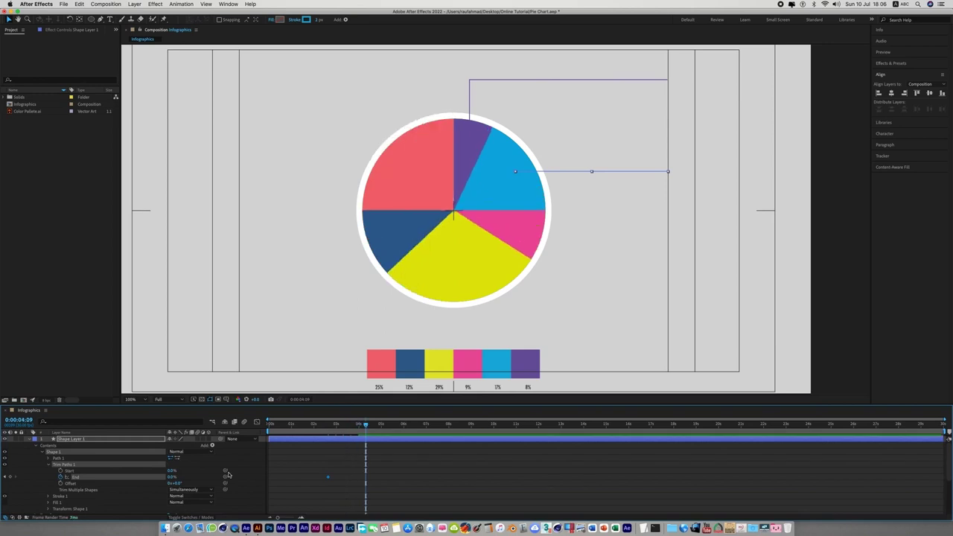
Step: Keyframe the line's Trim Paths End at 100% at 0:00:03:29 and collapse the layer
{"action": "key", "text": "shift+Page_Up"}
{"action": "left_click", "coordinate": [173, 476]}
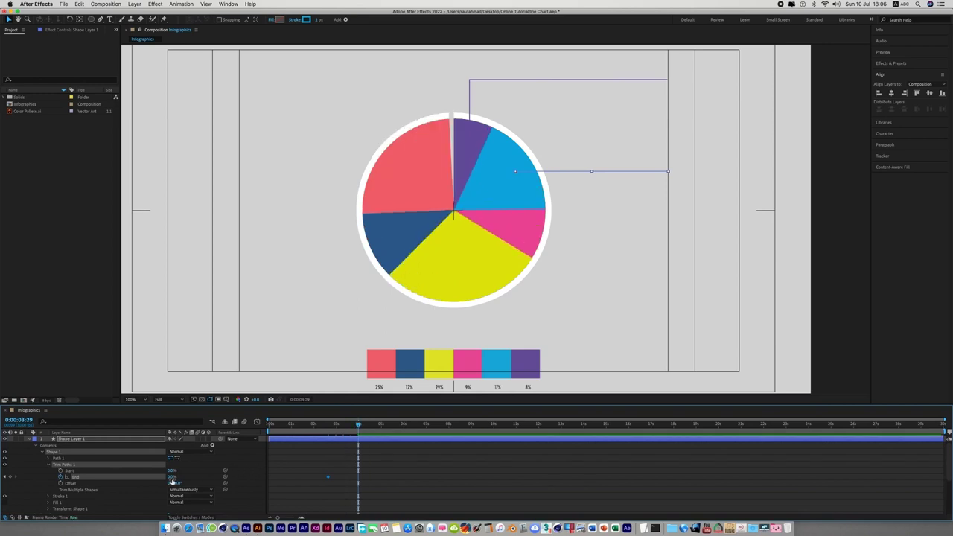
{"action": "type", "text": "100"}
{"action": "key", "text": "Return"}
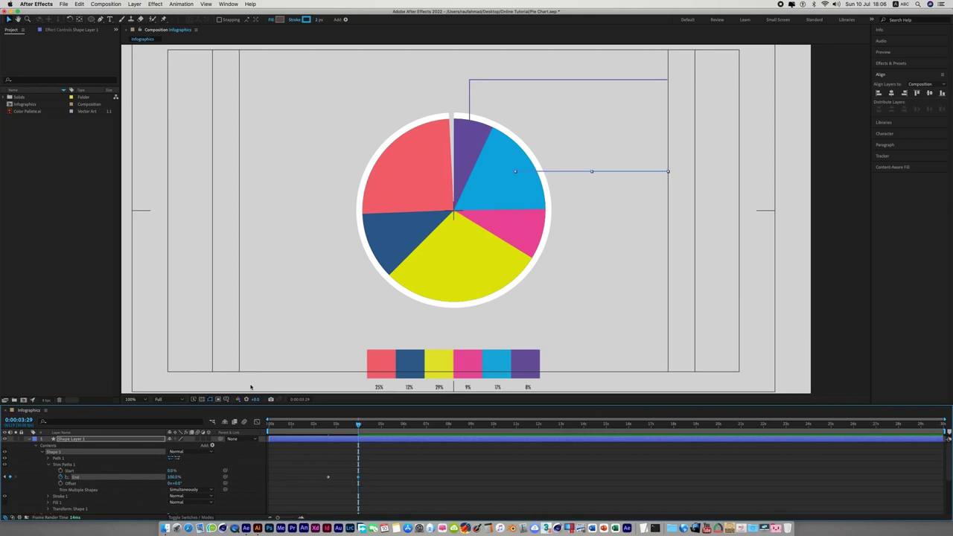
{"action": "left_click", "coordinate": [47, 187]}
{"action": "left_click", "coordinate": [837, 355]}
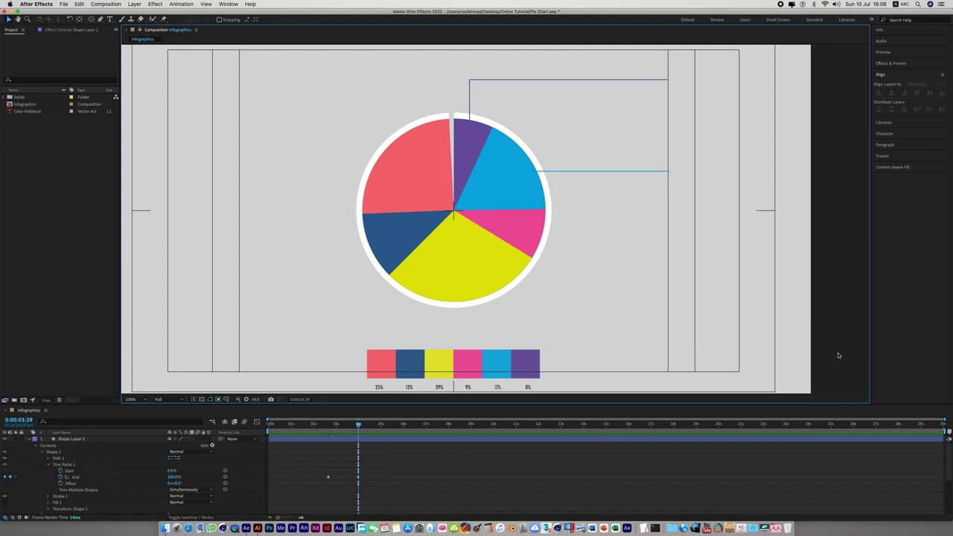
{"action": "left_click_drag", "start_coordinate": [546, 324], "coordinate": [546, 321]}
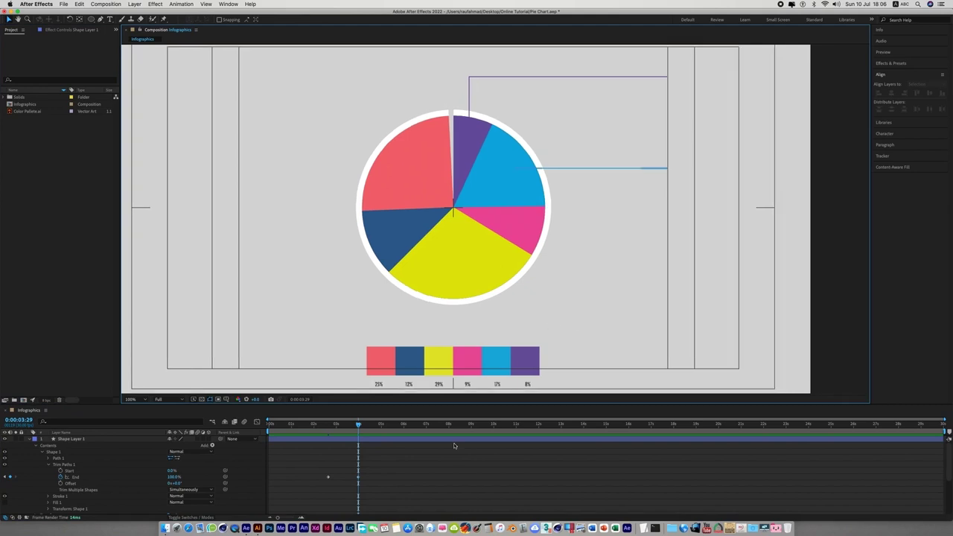
{"action": "left_click", "coordinate": [31, 441]}
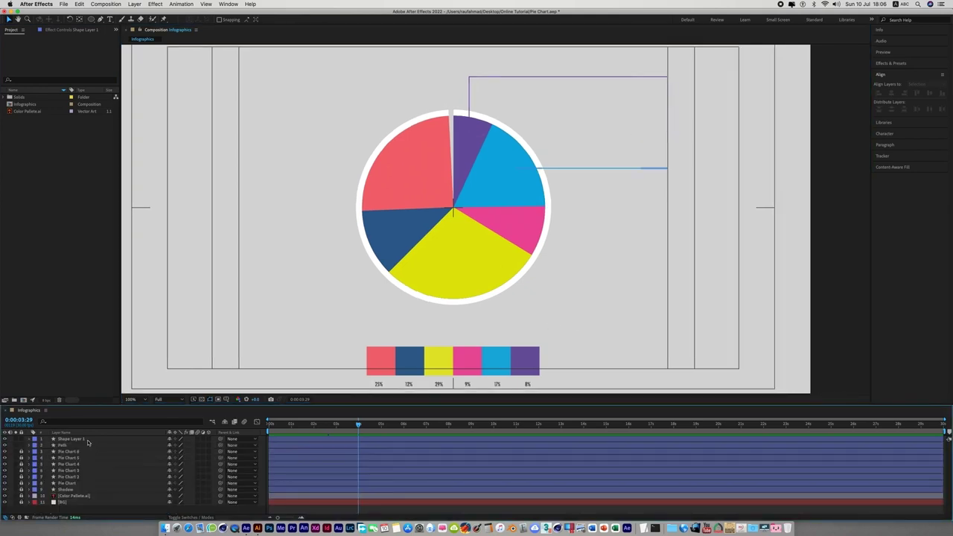
Step: Rename the cyan callout line layer Shape Layer 1 to 'Path 2'
{"action": "left_click", "coordinate": [82, 439]}
{"action": "right_click", "coordinate": [84, 441]}
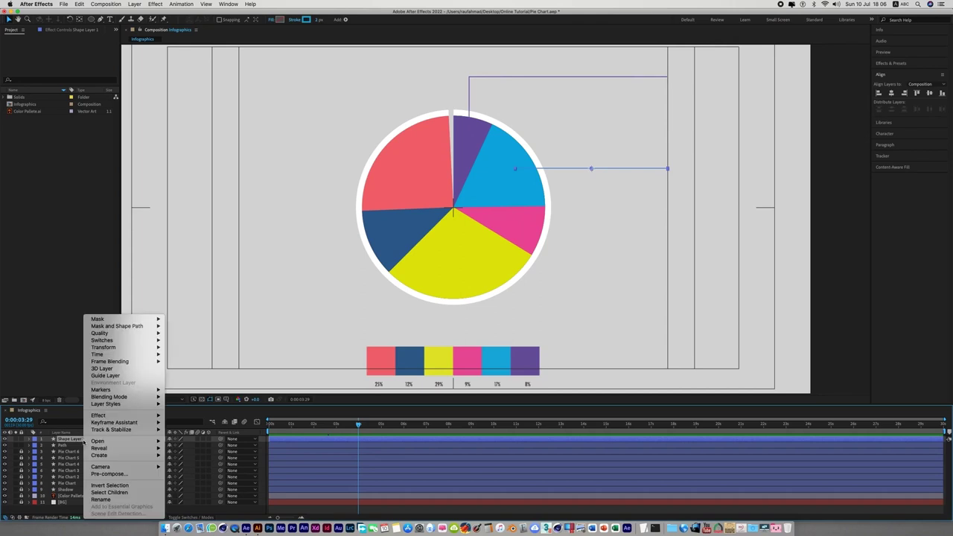
{"action": "left_click", "coordinate": [101, 499]}
{"action": "type", "text": "Pi"}
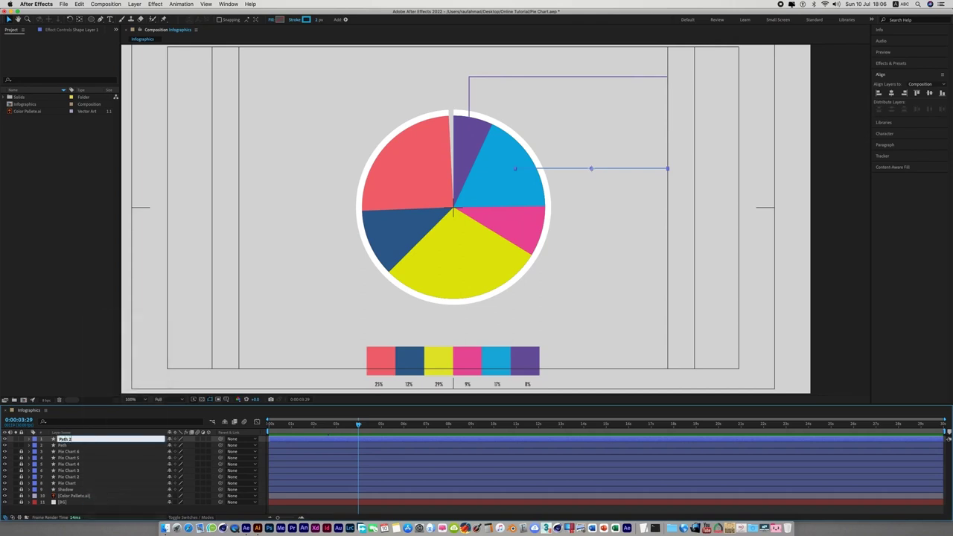
{"action": "key", "text": "Return"}
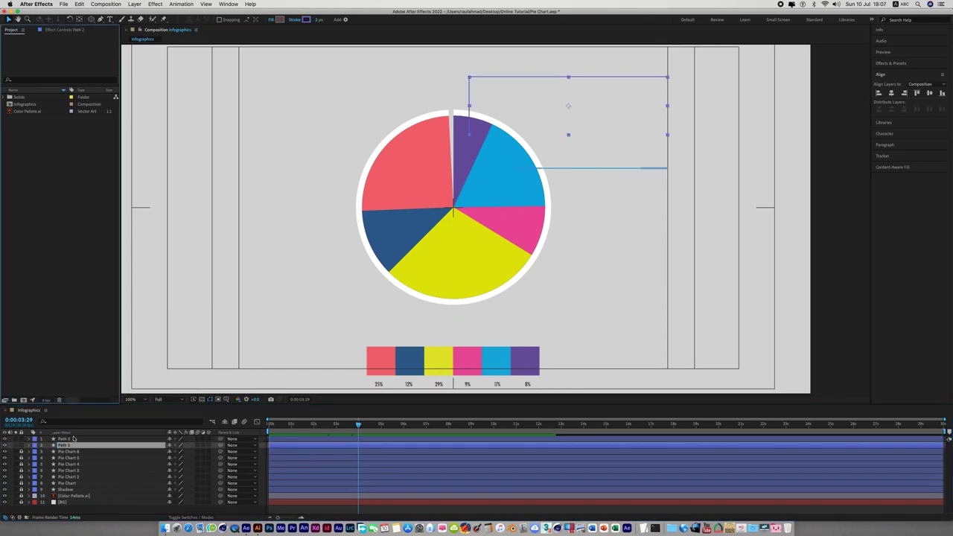
{"action": "left_click", "coordinate": [835, 337]}
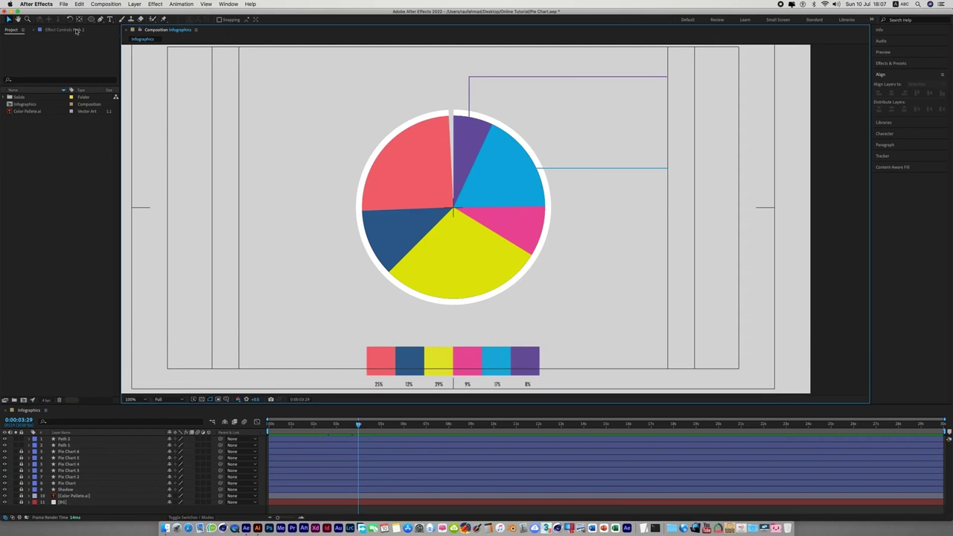
{"action": "left_click", "coordinate": [100, 19]}
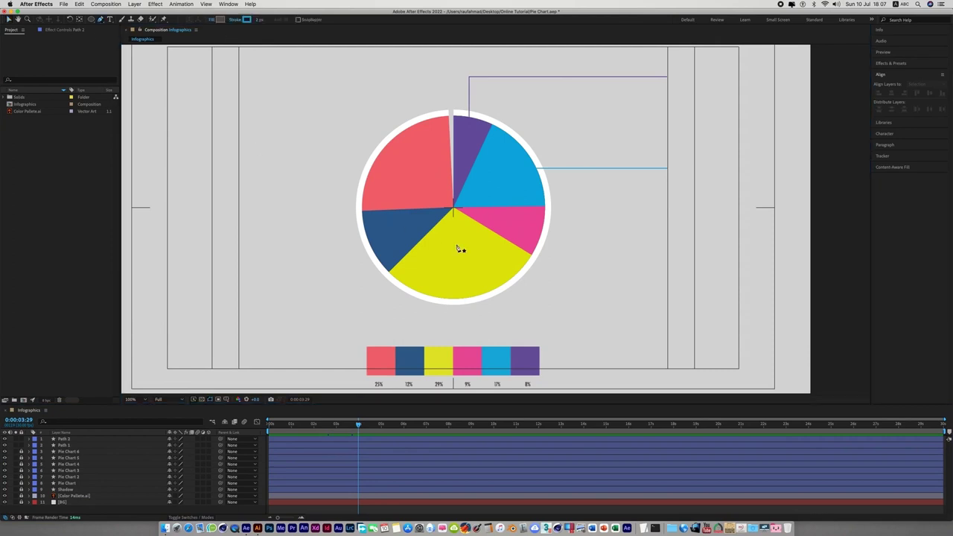
Step: Draw a horizontal line right from the pink slice with a stroke sampled from the slice's pink
{"action": "left_click", "coordinate": [528, 235]}
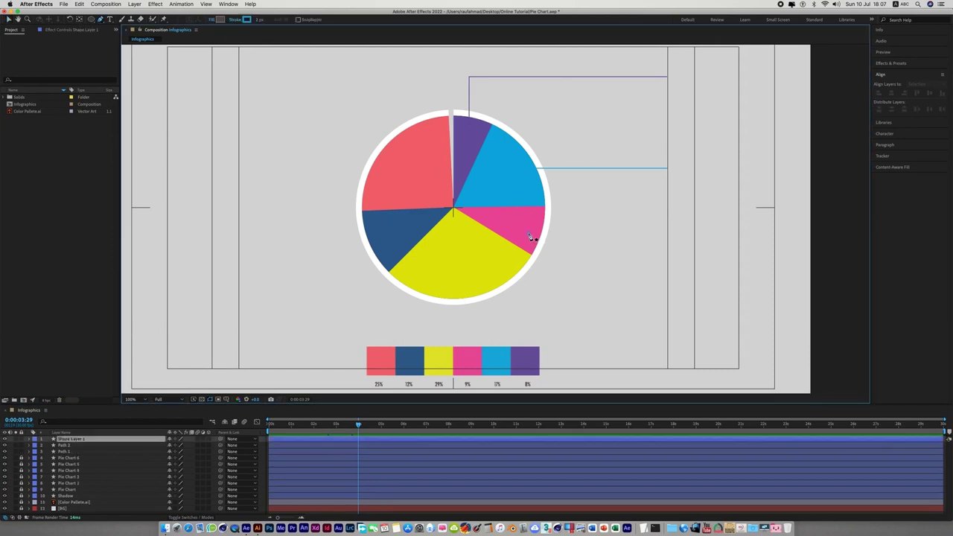
{"action": "left_click", "coordinate": [667, 233]}
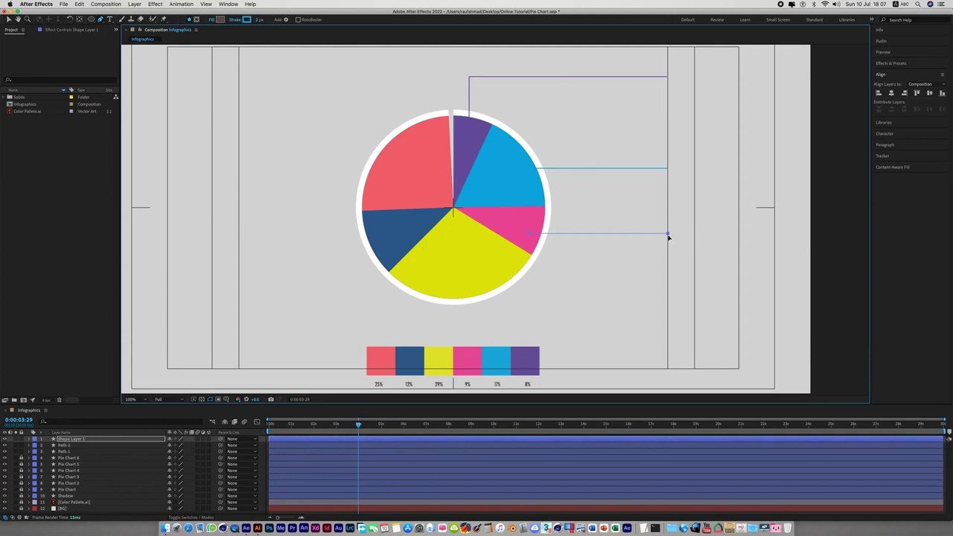
{"action": "left_click", "coordinate": [246, 19]}
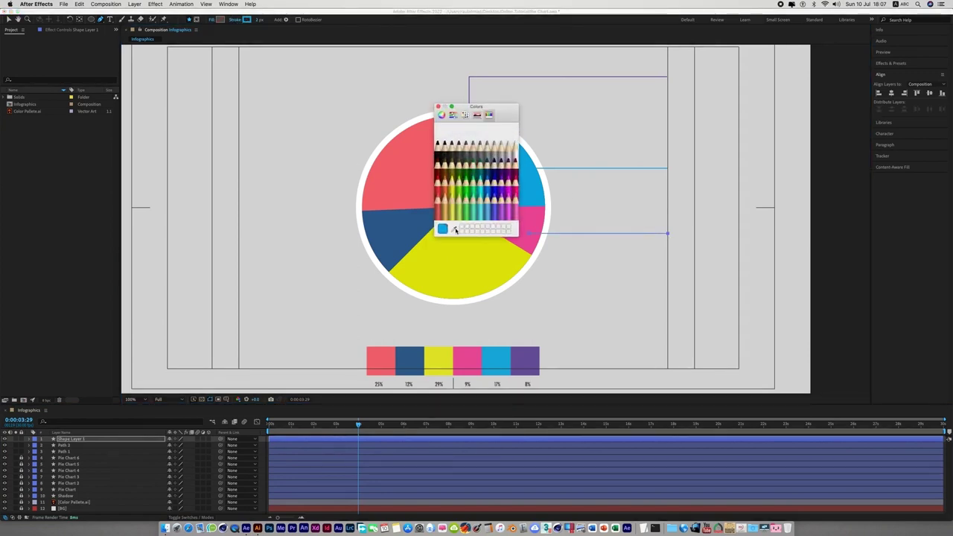
{"action": "left_click", "coordinate": [454, 228]}
{"action": "left_click", "coordinate": [503, 229]}
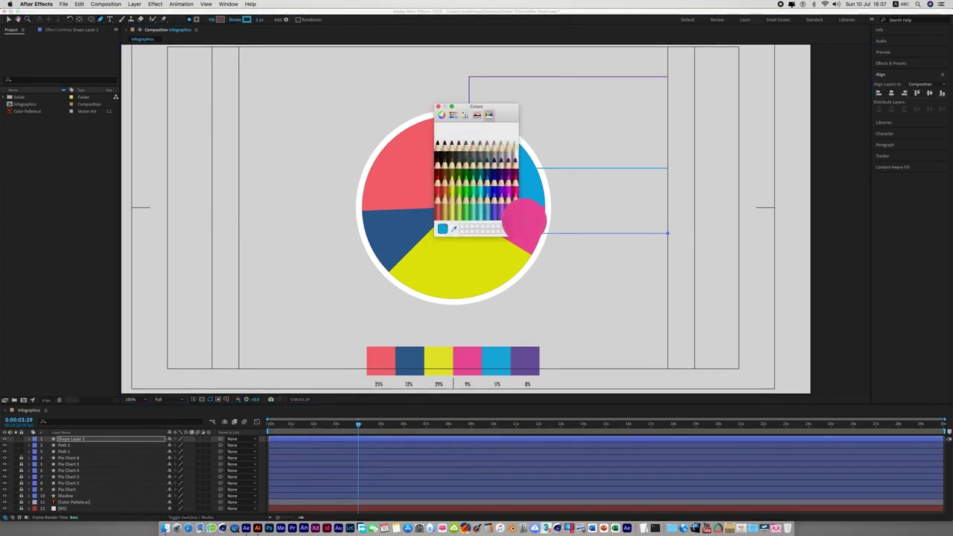
{"action": "left_click", "coordinate": [438, 106]}
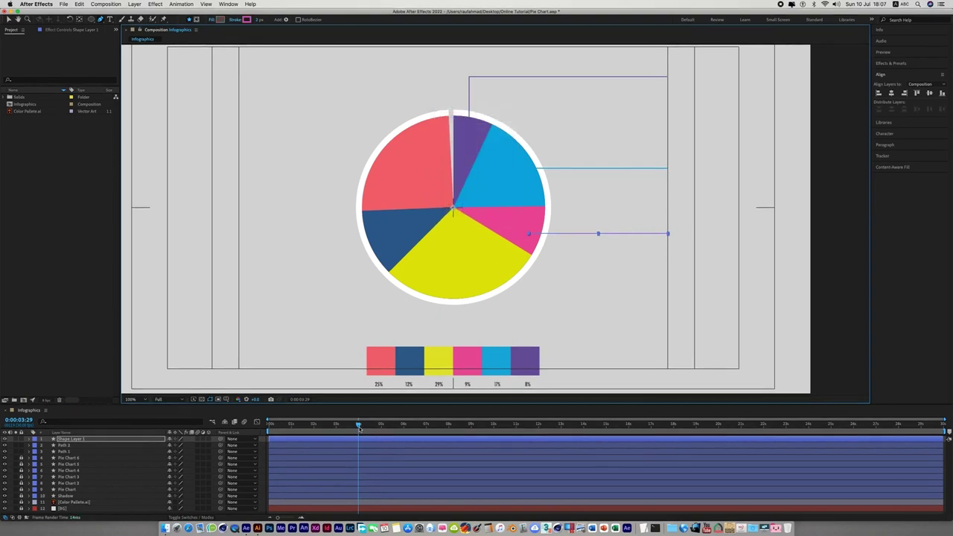
Step: Add Trim Paths to the pink line, keyframing End from 0% at 0:00:03:19 to 100% at 0:00:04:29
{"action": "left_click", "coordinate": [28, 440]}
{"action": "left_click", "coordinate": [211, 445]}
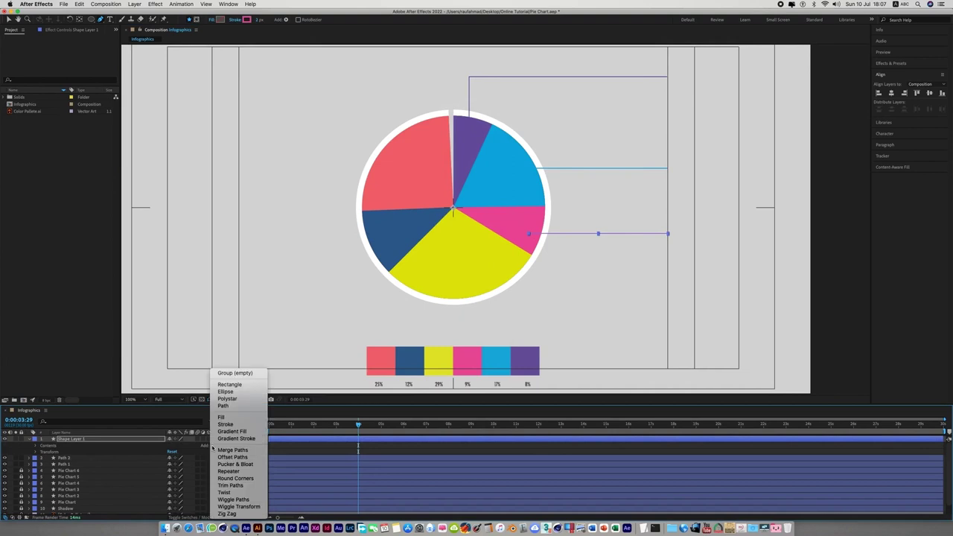
{"action": "left_click", "coordinate": [255, 485]}
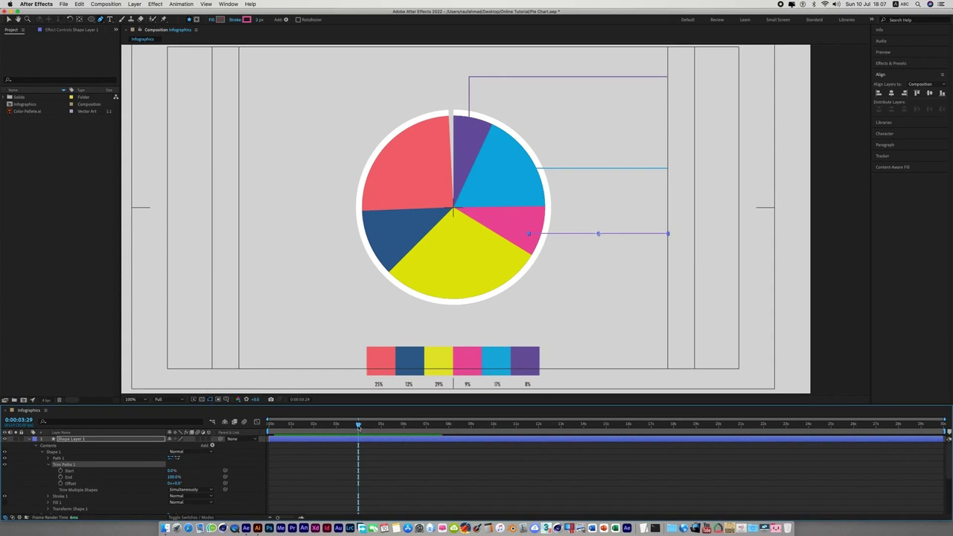
{"action": "left_click_drag", "start_coordinate": [358, 427], "coordinate": [350, 430]}
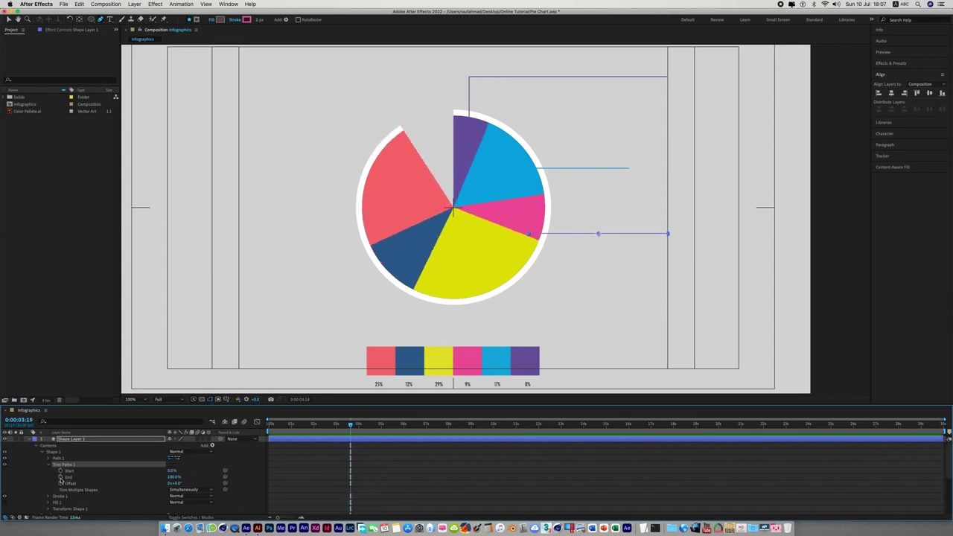
{"action": "left_click", "coordinate": [60, 477]}
{"action": "left_click", "coordinate": [173, 476]}
{"action": "type", "text": "0"}
{"action": "key", "text": "Return"}
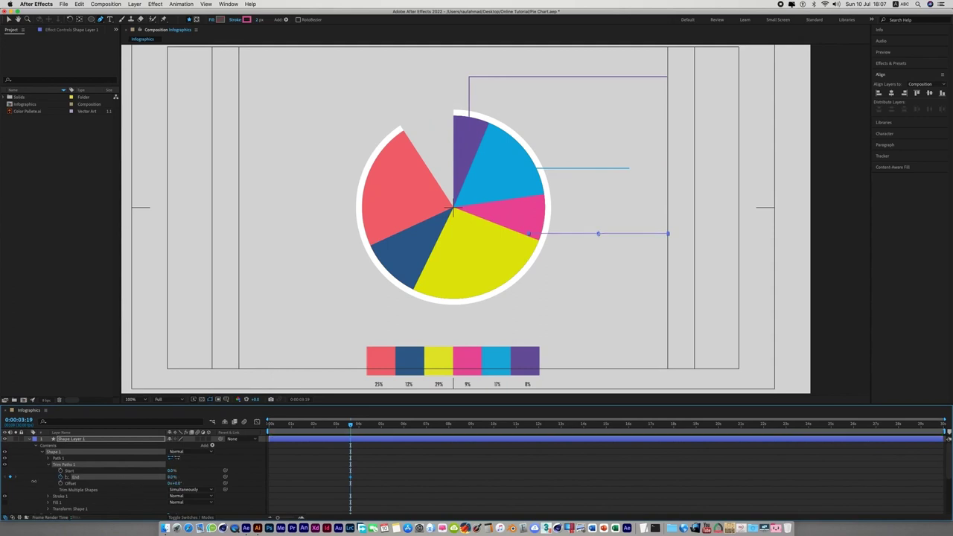
{"action": "key", "text": "space"}
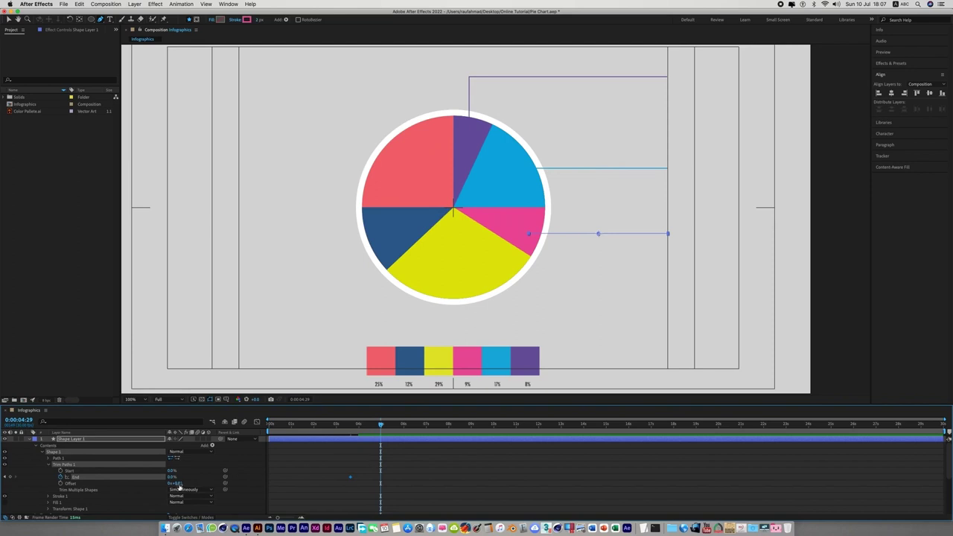
{"action": "type", "text": "100"}
{"action": "key", "text": "Return"}
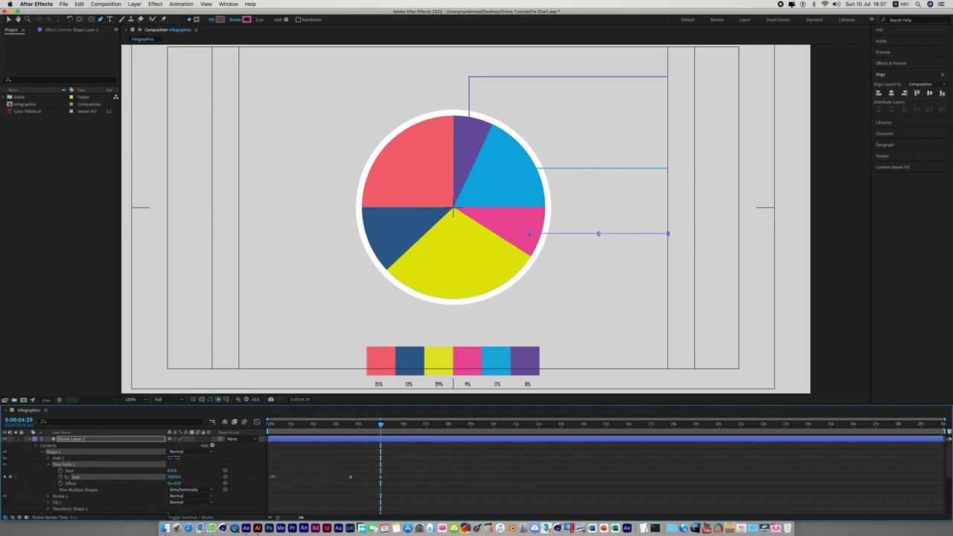
{"action": "left_click", "coordinate": [9, 20]}
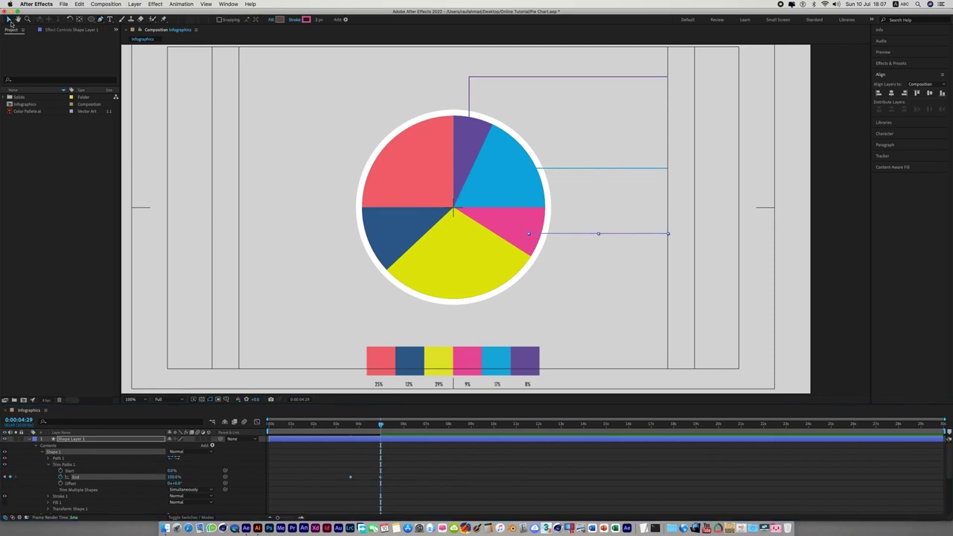
{"action": "left_click", "coordinate": [106, 217]}
{"action": "left_click", "coordinate": [829, 320]}
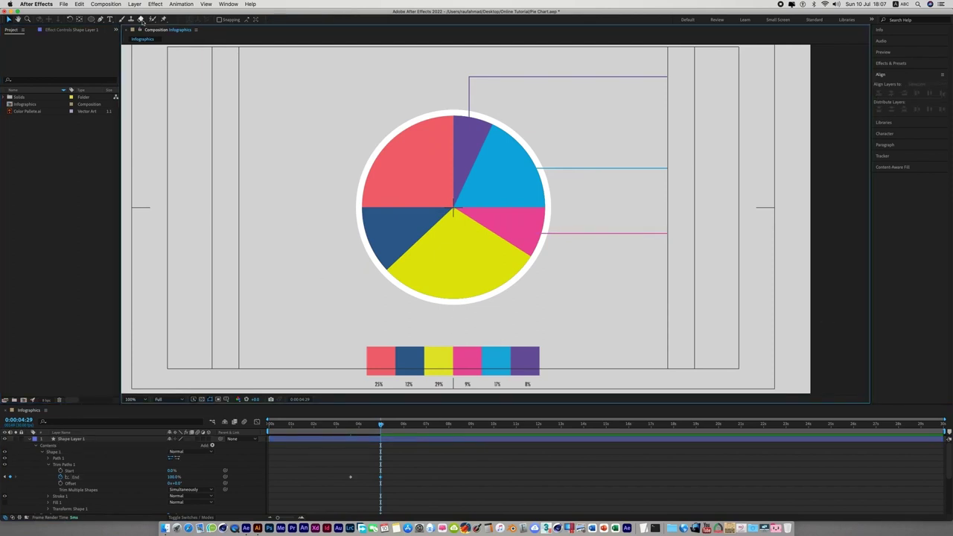
Step: Draw a Pen path from the yellow slice straight down, then right to the callout edge
{"action": "left_click", "coordinate": [99, 19]}
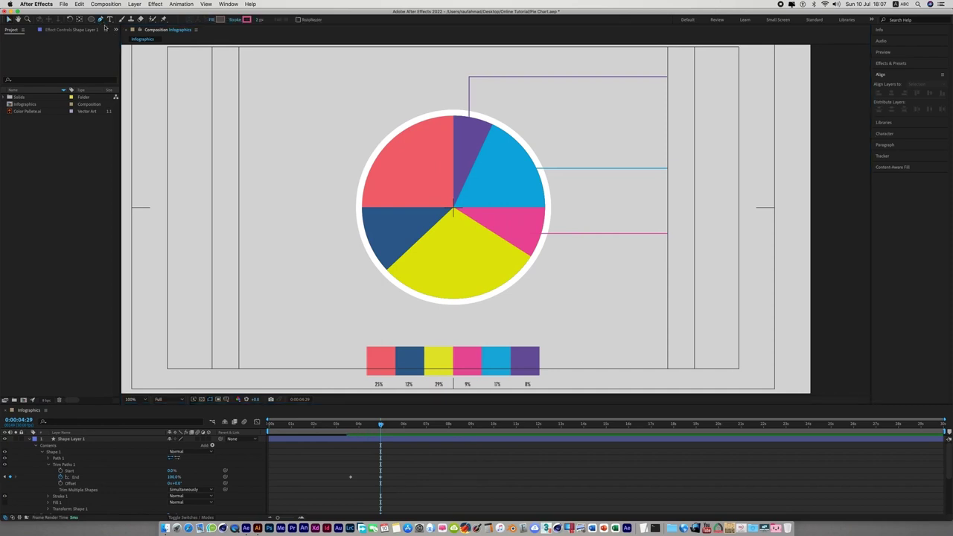
{"action": "left_click", "coordinate": [458, 276]}
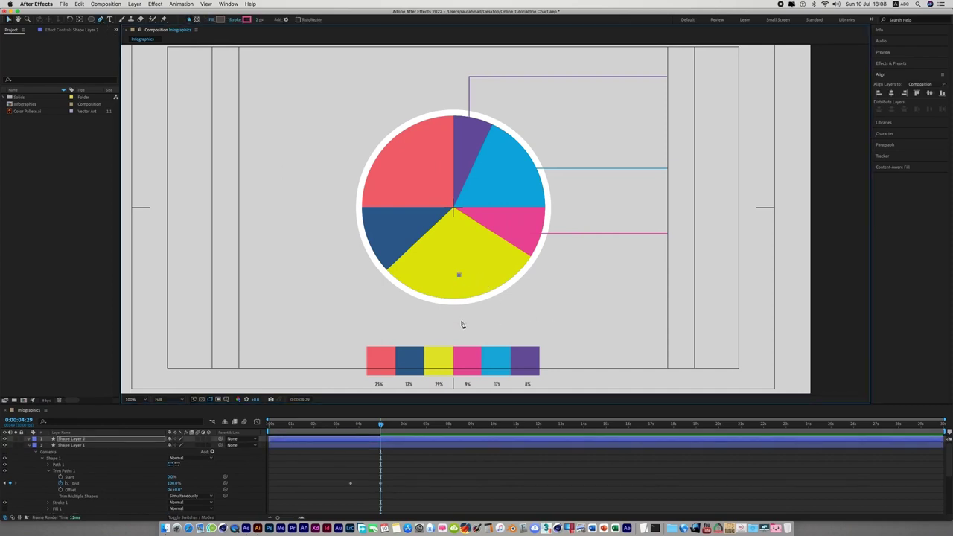
{"action": "left_click", "coordinate": [458, 320]}
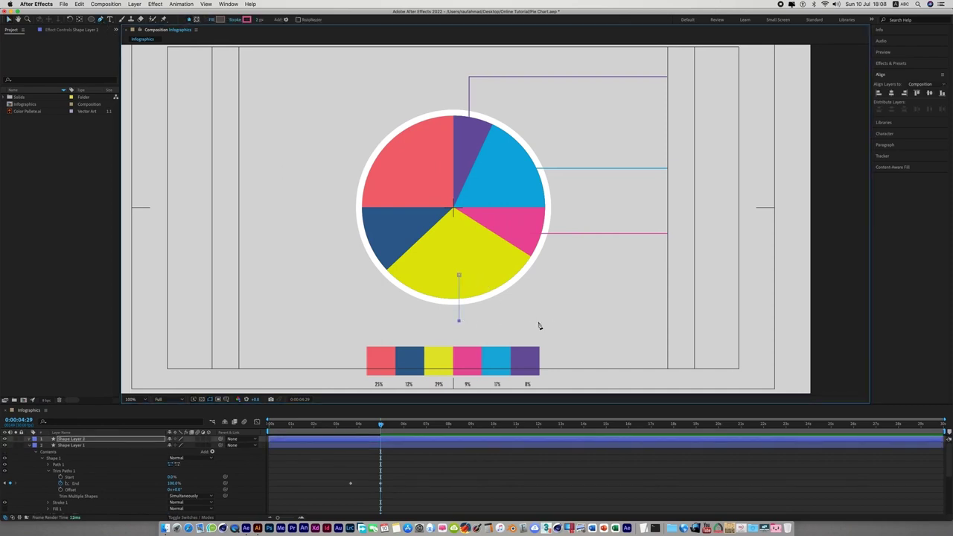
{"action": "left_click", "coordinate": [667, 321]}
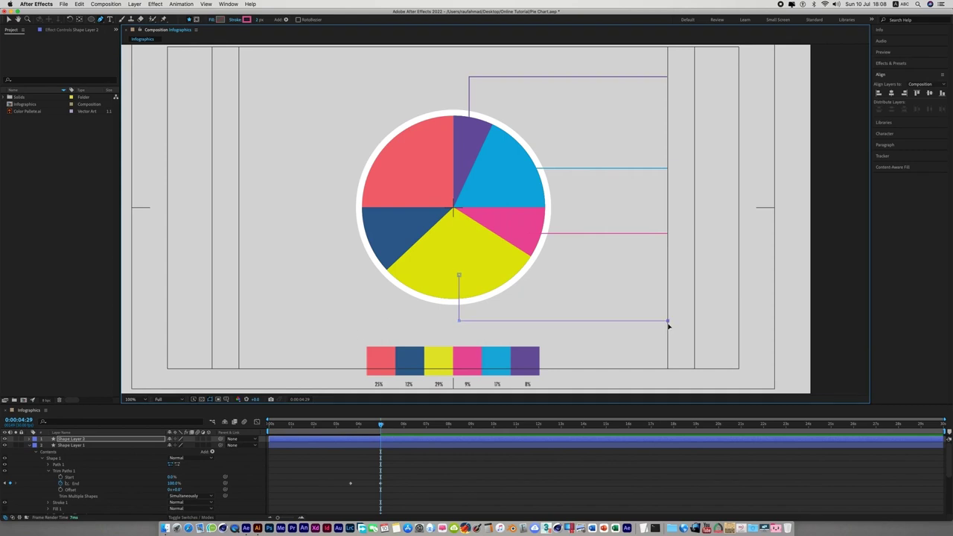
Step: Give the new line a yellow stroke sampled from the yellow slice, then select the pink line's layer
{"action": "left_click", "coordinate": [246, 20]}
{"action": "left_click", "coordinate": [454, 230]}
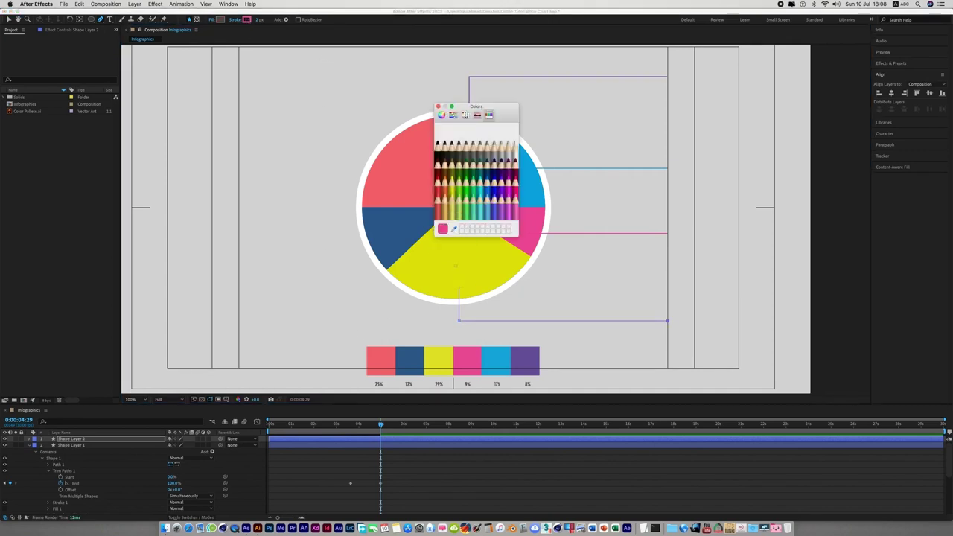
{"action": "left_click", "coordinate": [459, 282]}
{"action": "left_click", "coordinate": [439, 108]}
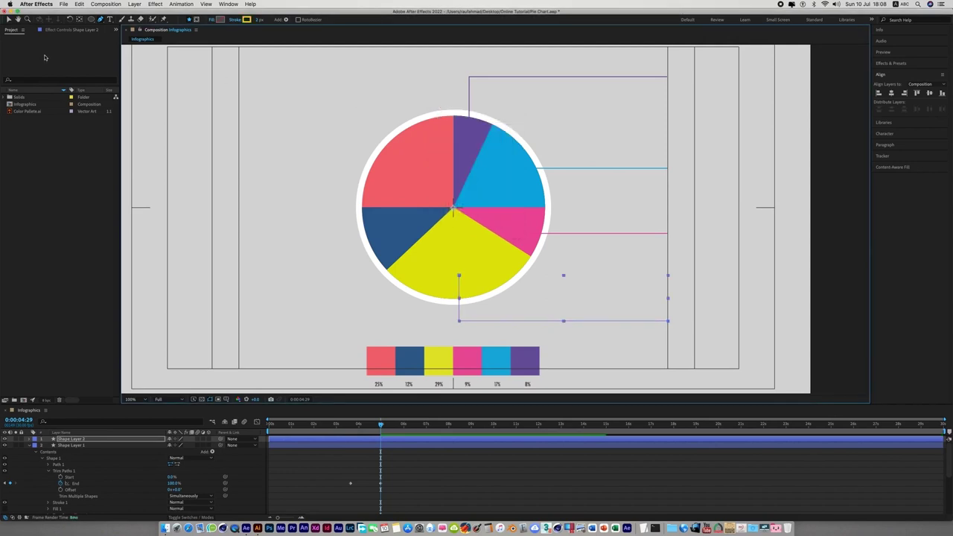
{"action": "left_click", "coordinate": [9, 19]}
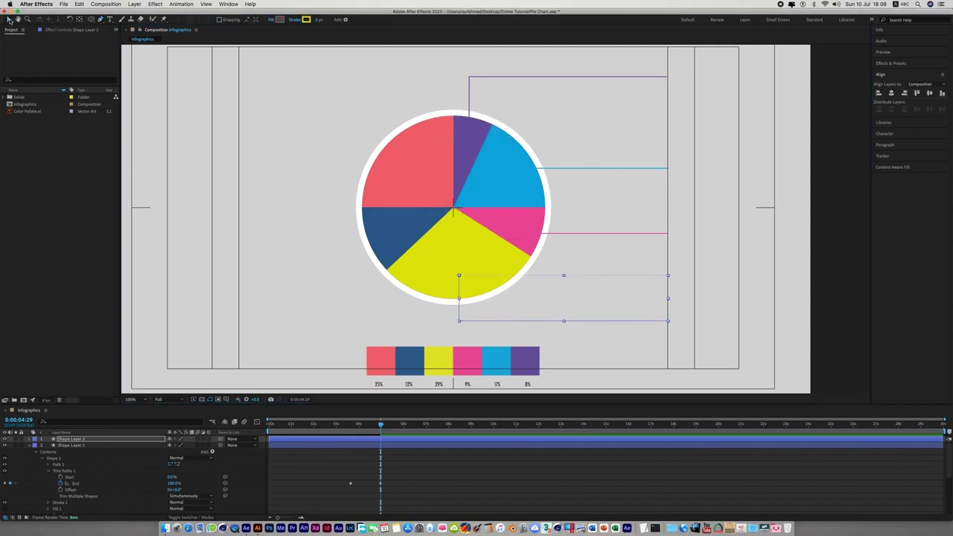
{"action": "left_click", "coordinate": [827, 366]}
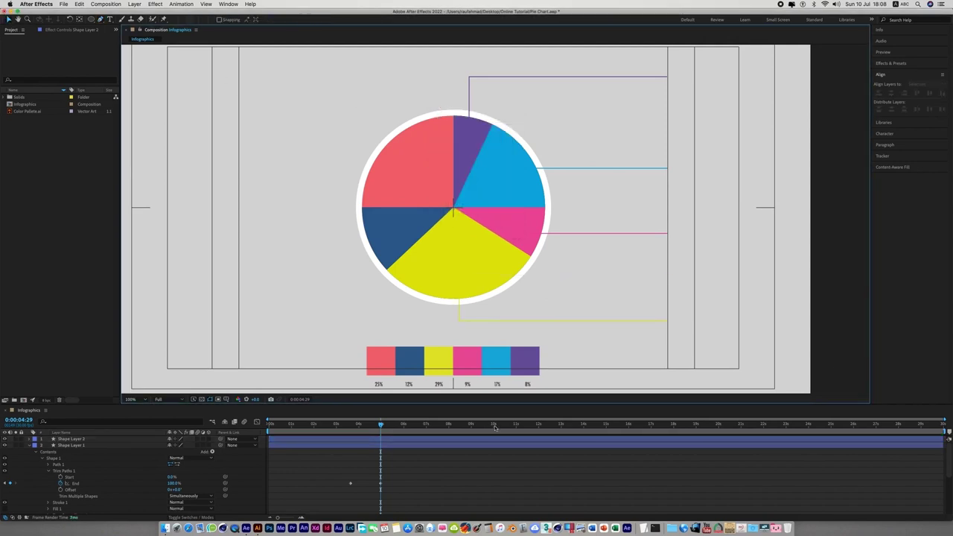
{"action": "left_click", "coordinate": [85, 446]}
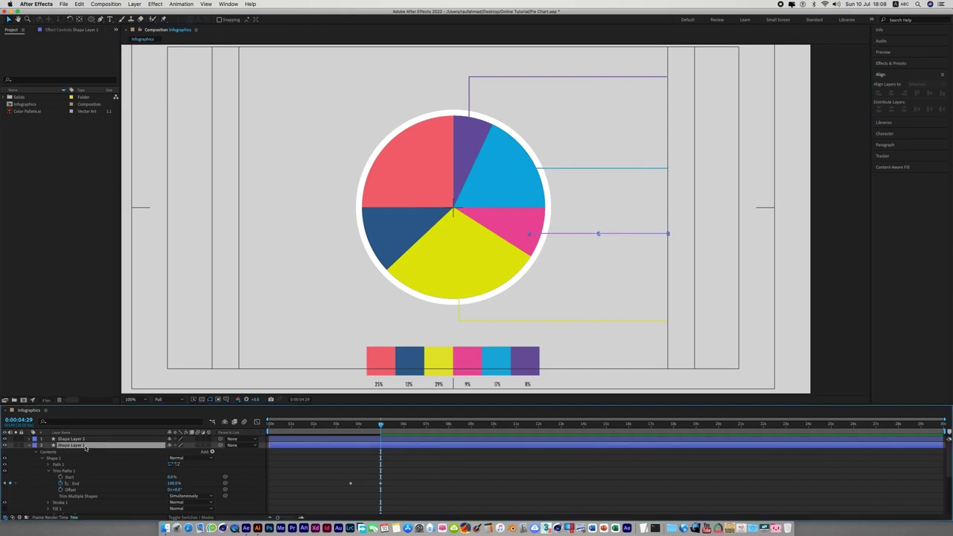
Step: Rename the pink callout line's layer to Path 3
{"action": "left_click", "coordinate": [29, 445]}
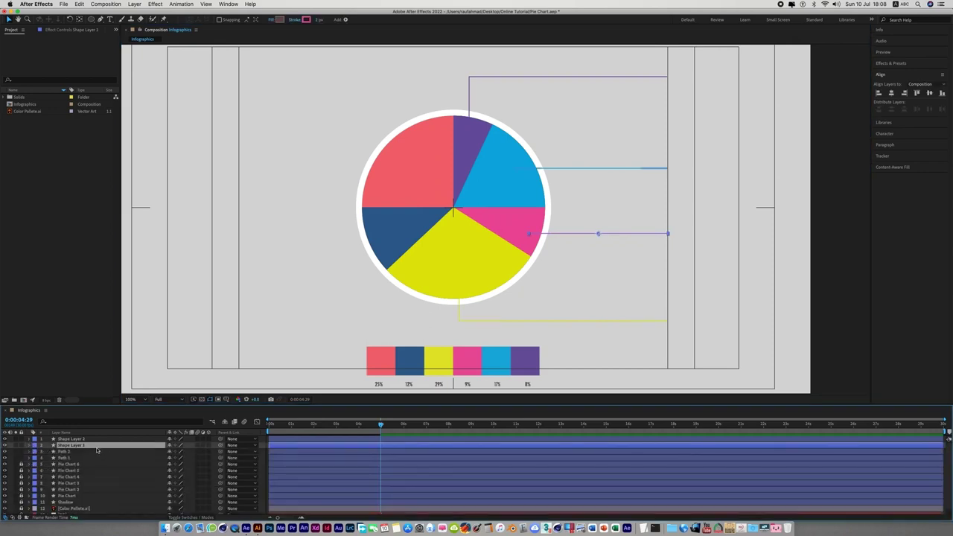
{"action": "right_click", "coordinate": [72, 447]}
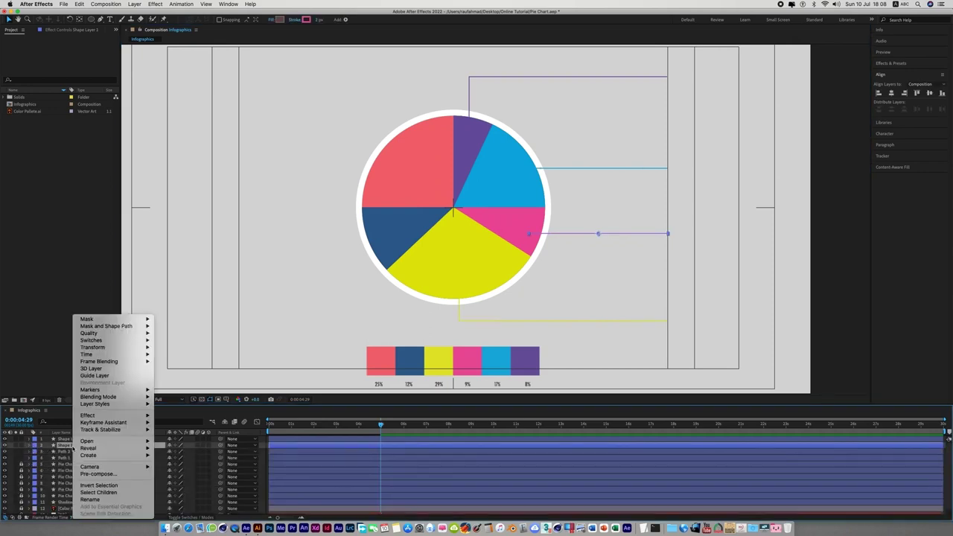
{"action": "left_click", "coordinate": [97, 499]}
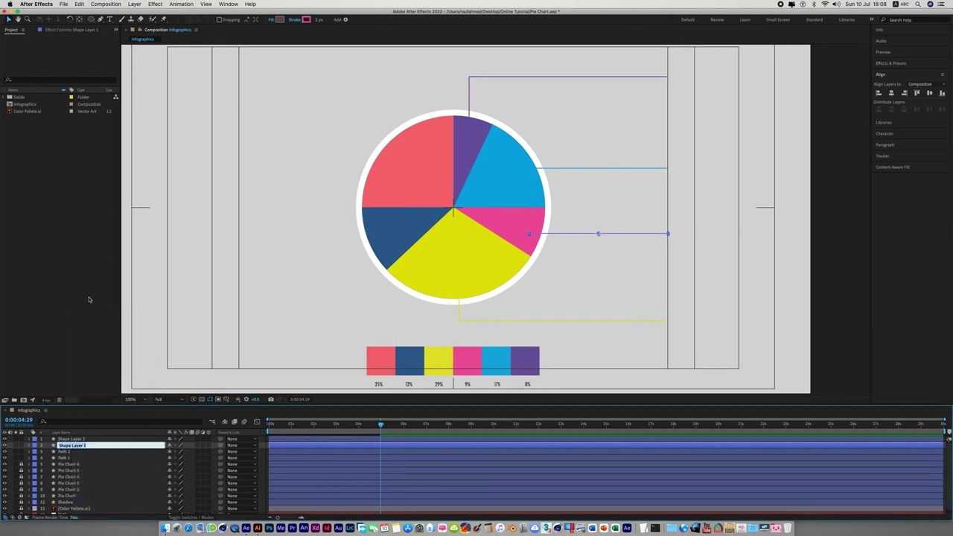
{"action": "type", "text": "Path 3"}
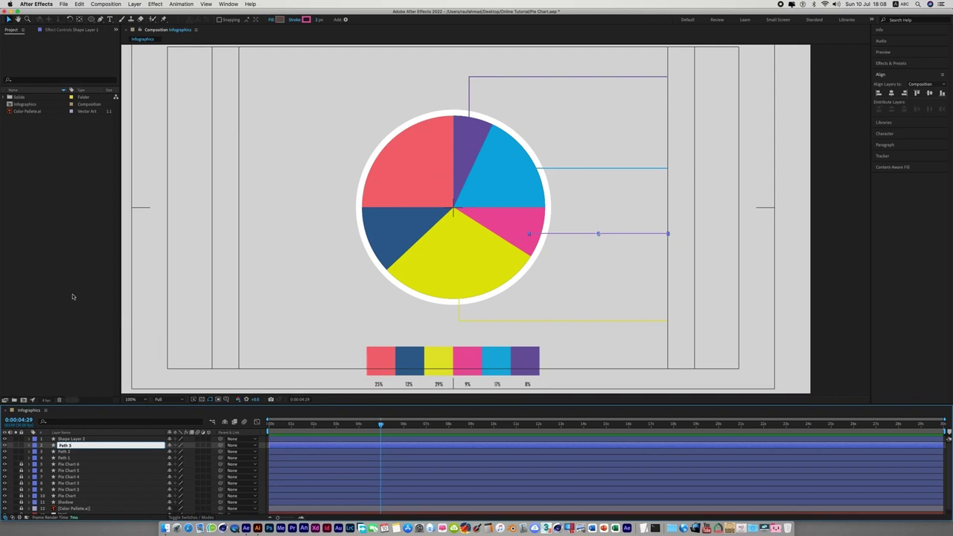
{"action": "key", "text": "Return"}
Step: Rename the yellow callout line's layer to Path 4 and expand its properties
{"action": "left_click", "coordinate": [78, 439]}
{"action": "right_click", "coordinate": [85, 442]}
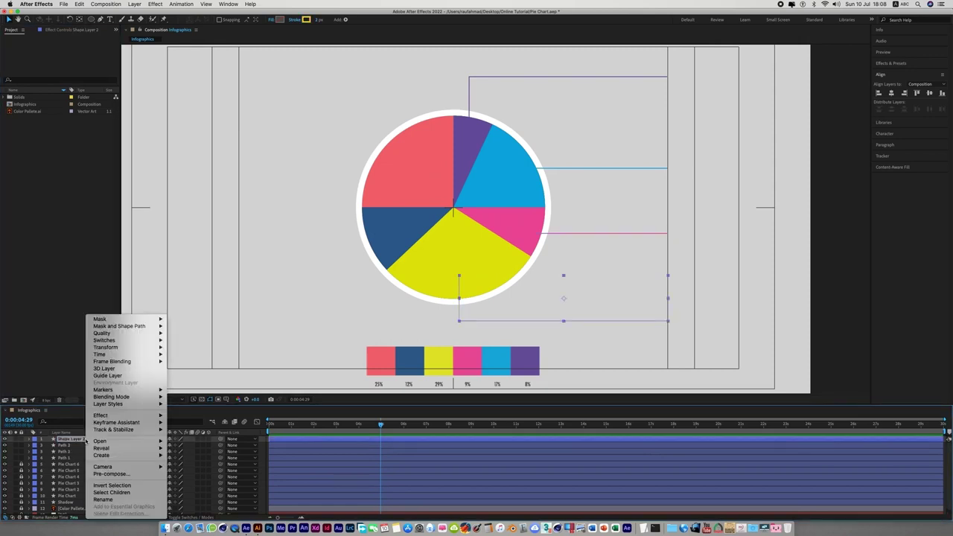
{"action": "left_click", "coordinate": [103, 499]}
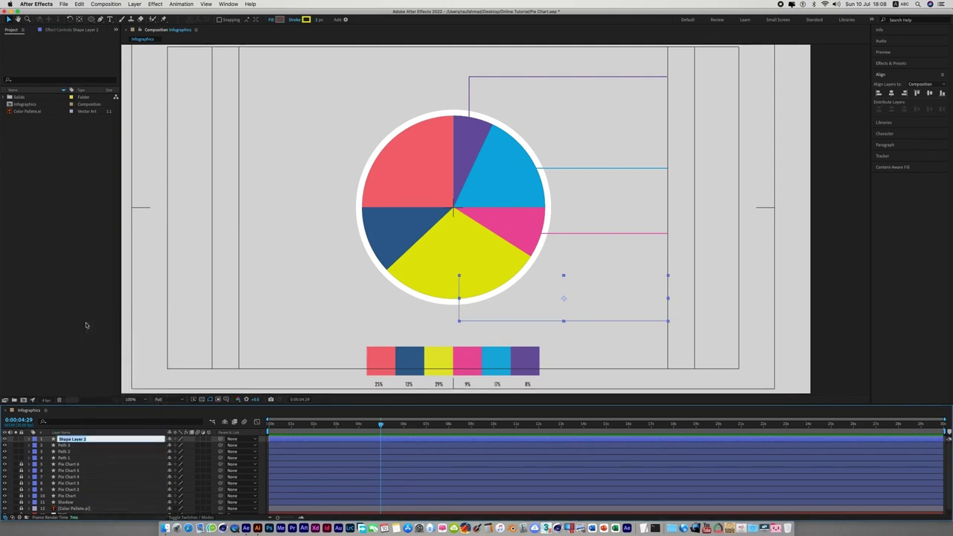
{"action": "type", "text": "Path 4"}
{"action": "left_click", "coordinate": [47, 288]}
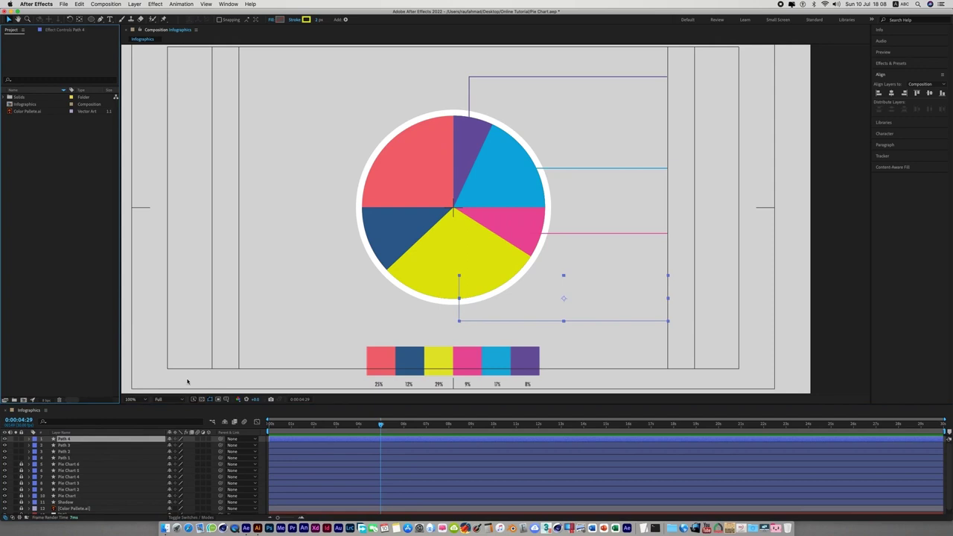
{"action": "left_click", "coordinate": [96, 440]}
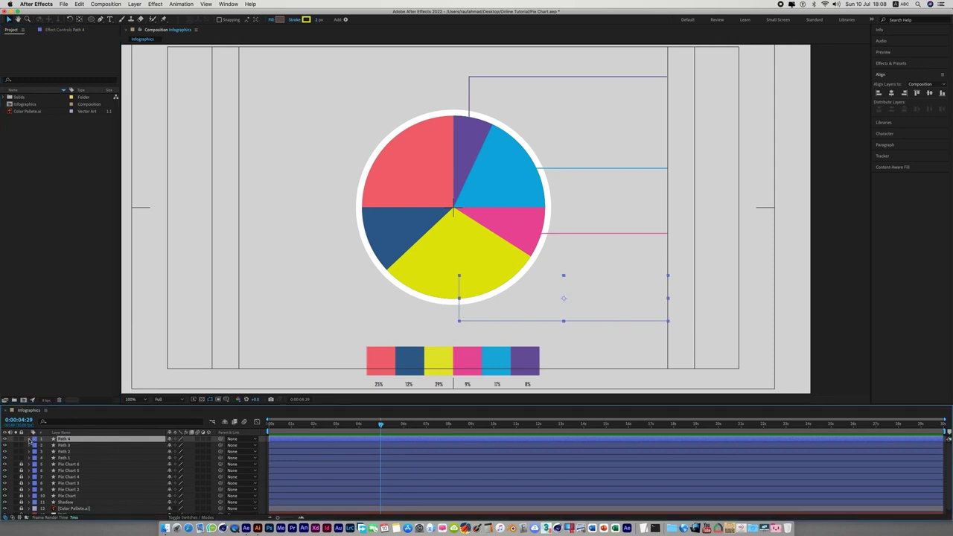
{"action": "left_click", "coordinate": [30, 440]}
{"action": "left_click", "coordinate": [212, 445]}
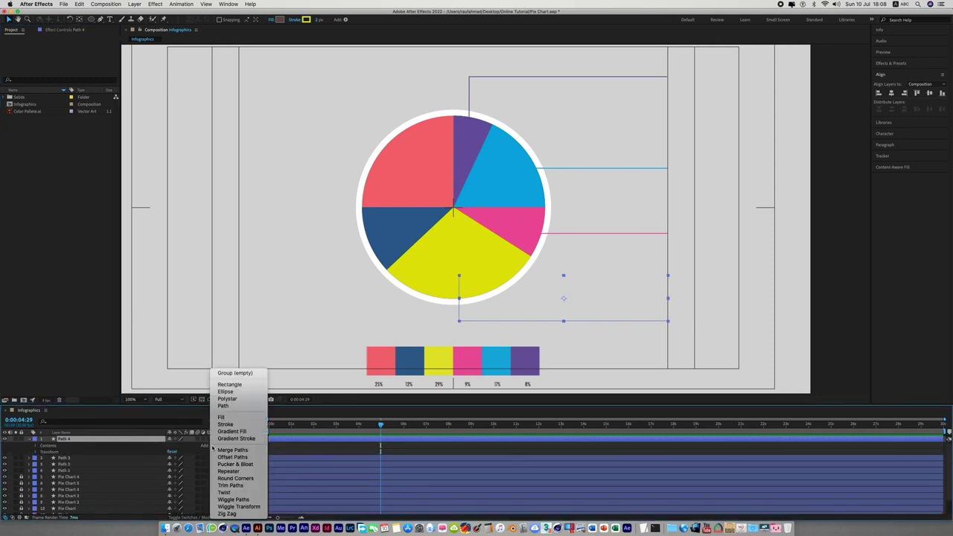
Step: Add Trim Paths to Path 4 and keyframe End from 0% near 3:04 to 100% at 4:14
{"action": "left_click", "coordinate": [249, 485]}
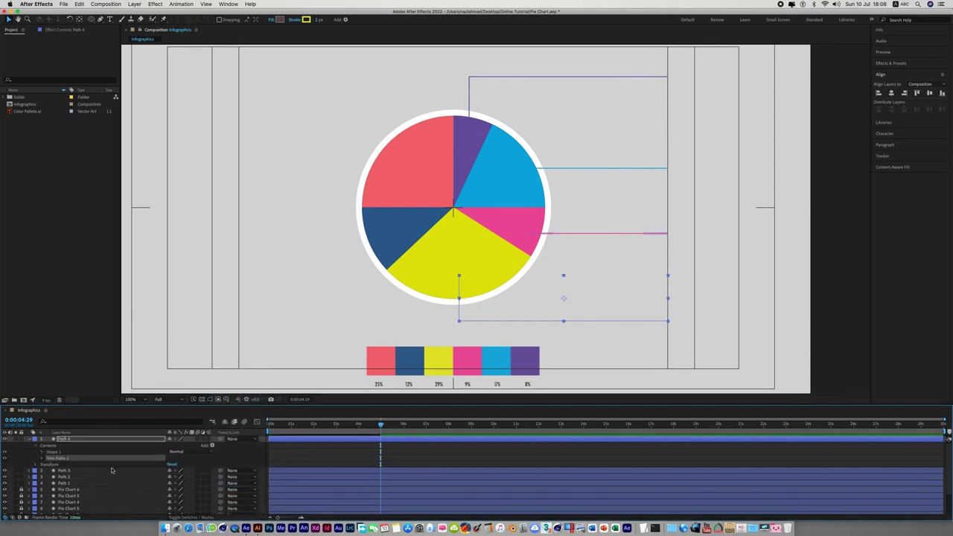
{"action": "left_click", "coordinate": [42, 459]}
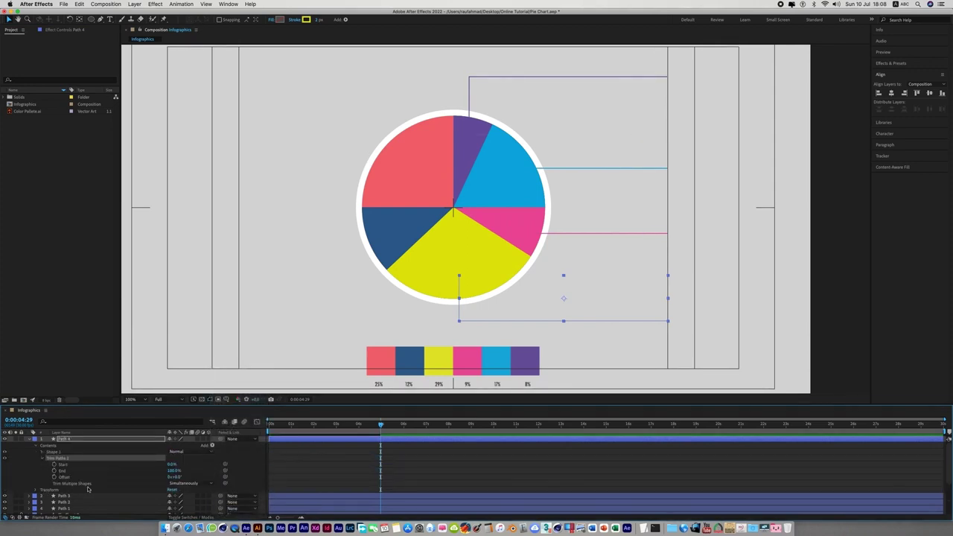
{"action": "mouse_move", "coordinate": [380, 426]}
{"action": "left_mouse_down"}
{"action": "mouse_move", "coordinate": [337, 432]}
{"action": "mouse_move", "coordinate": [346, 435]}
{"action": "left_mouse_up"}
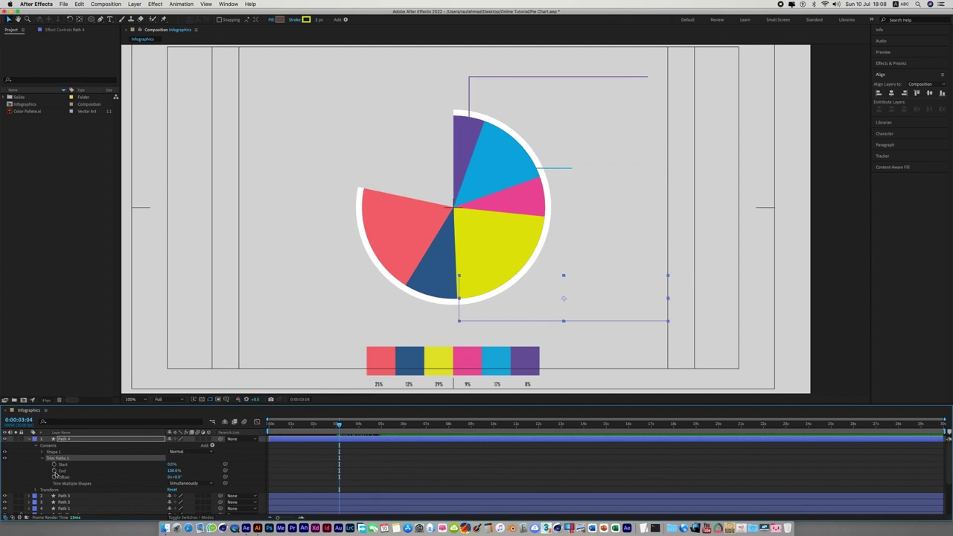
{"action": "left_click", "coordinate": [54, 471]}
{"action": "type", "text": "0"}
{"action": "key", "text": "Return"}
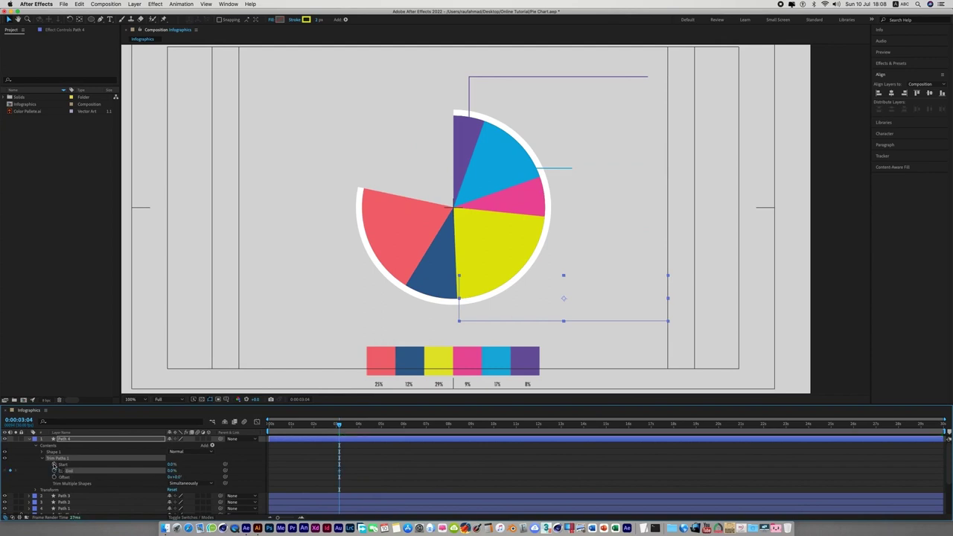
{"action": "key", "text": "space"}
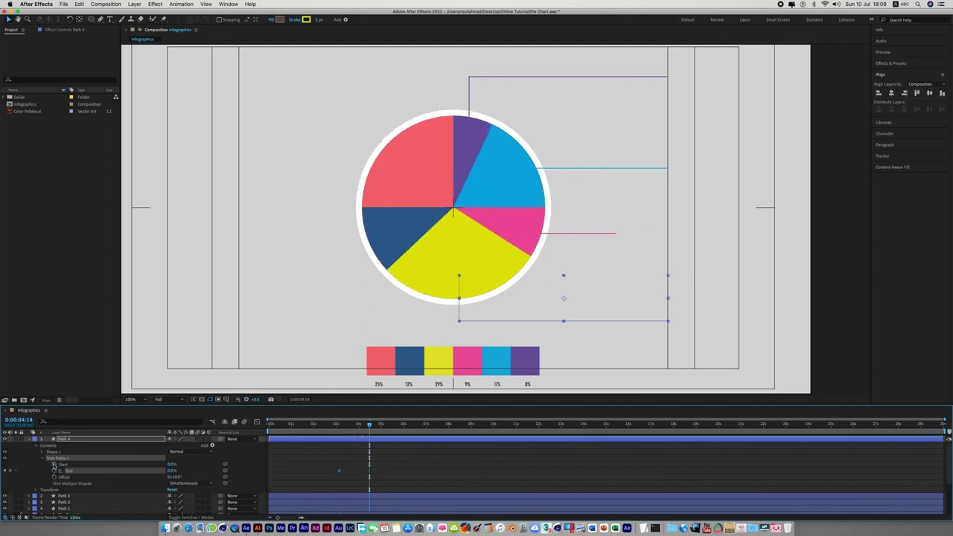
{"action": "type", "text": "100"}
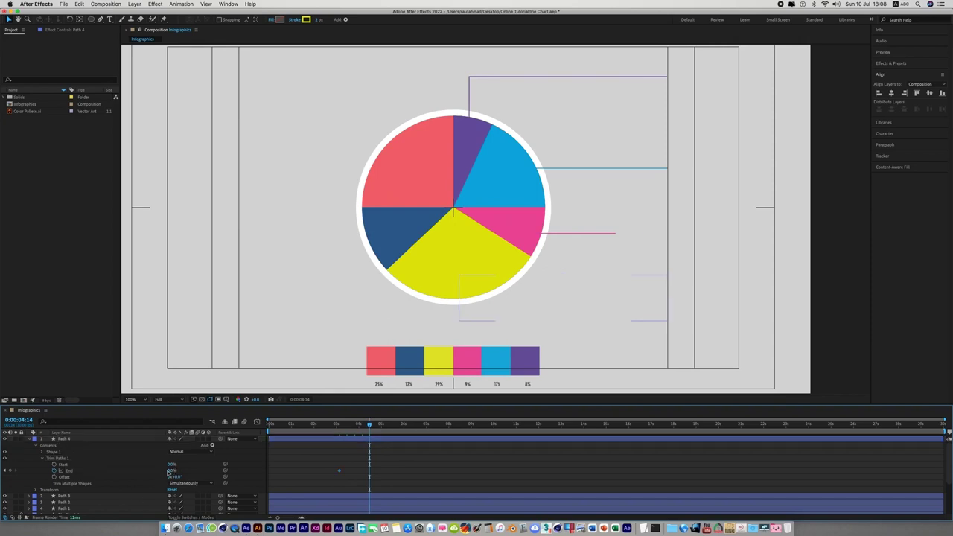
{"action": "key", "text": "Return"}
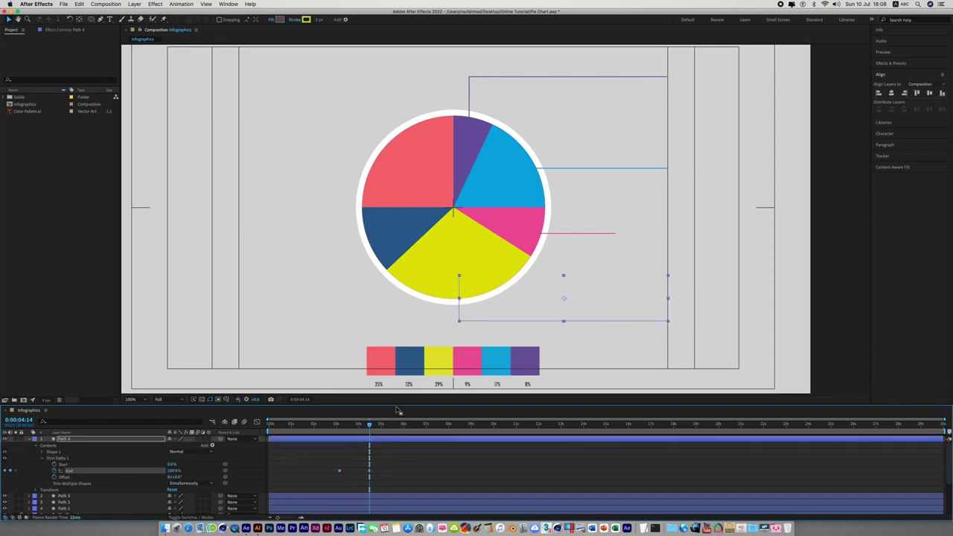
{"action": "left_click", "coordinate": [846, 284]}
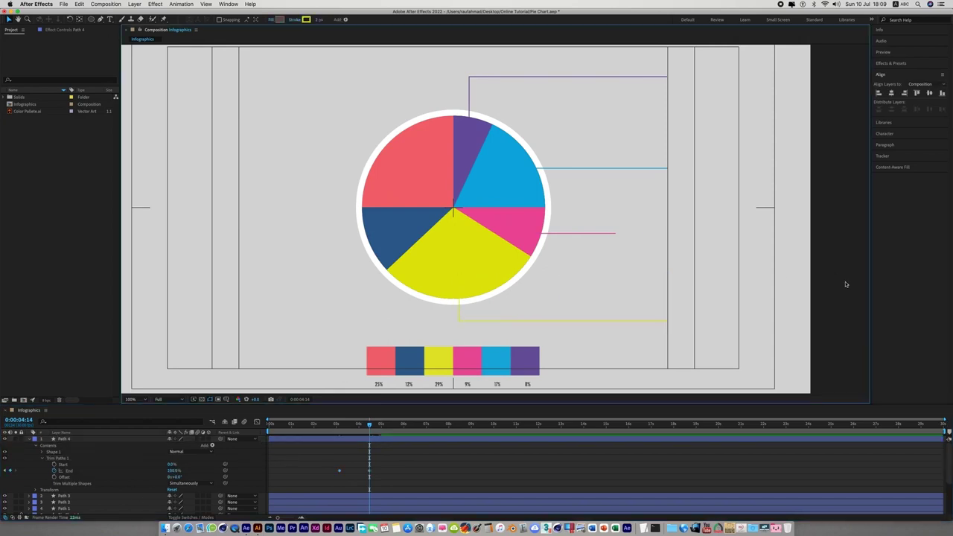
{"action": "left_click", "coordinate": [99, 19]}
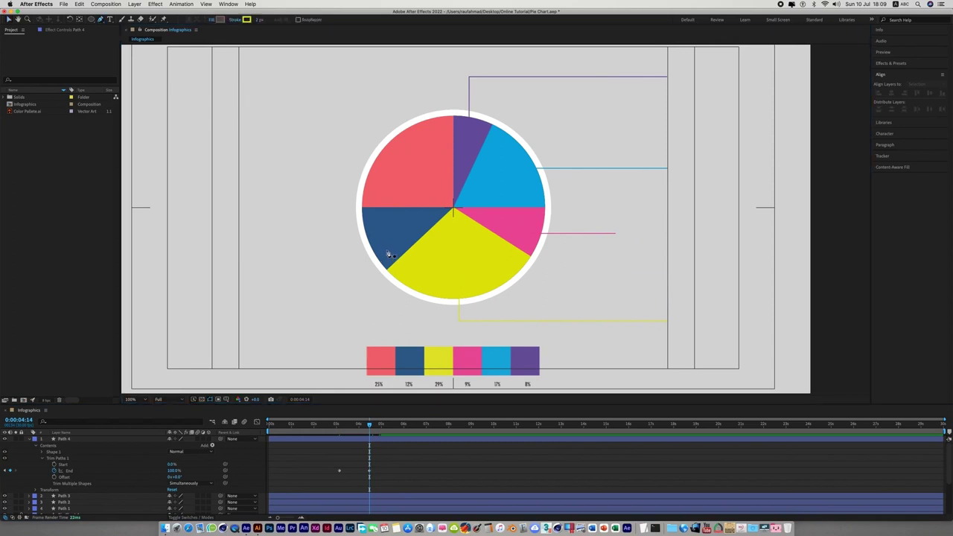
Step: Draw a horizontal line leftward from the dark blue slice and name its layer Path 5
{"action": "left_click", "coordinate": [387, 252]}
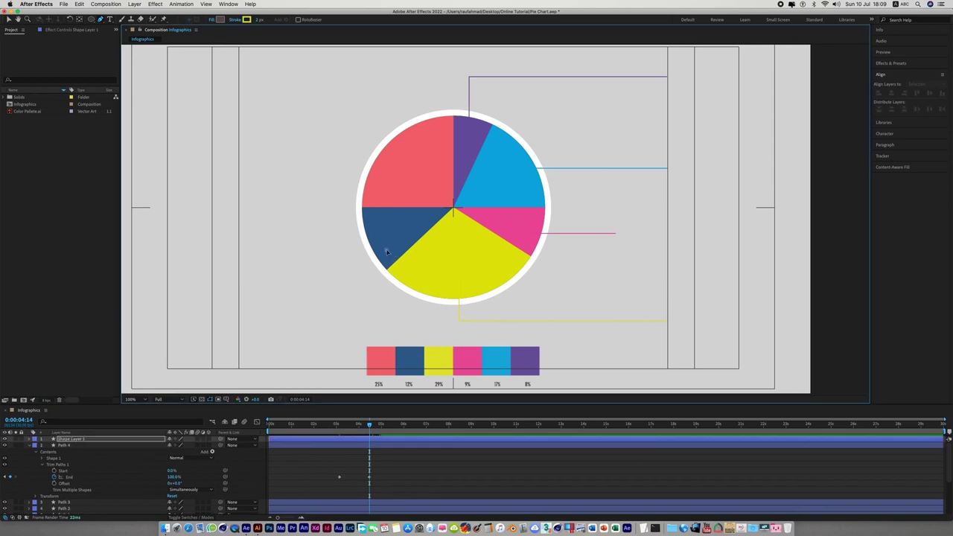
{"action": "left_click", "coordinate": [239, 250]}
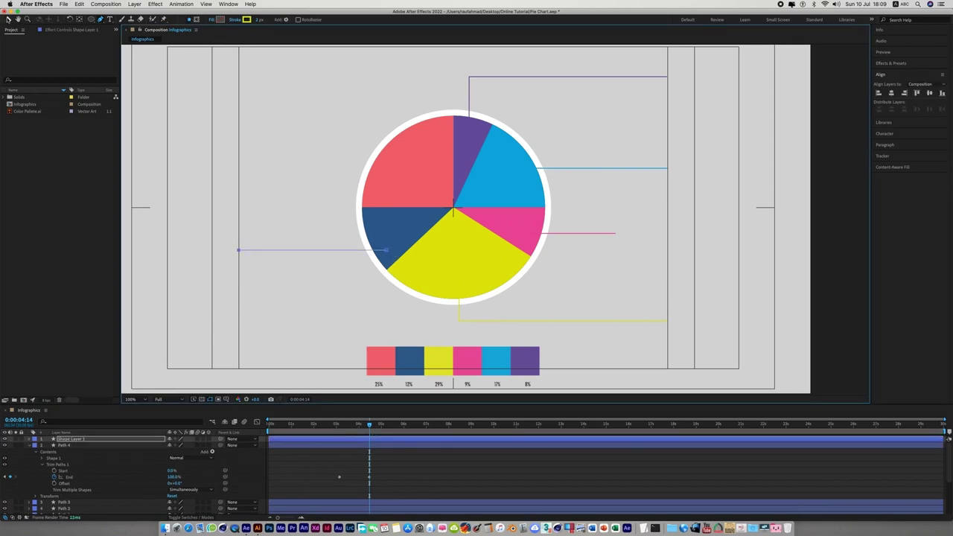
{"action": "left_click", "coordinate": [7, 18]}
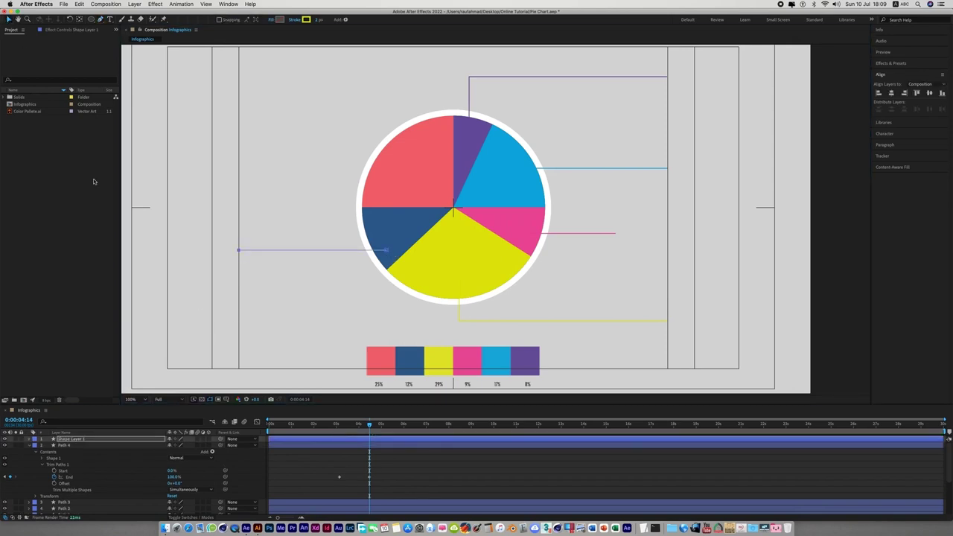
{"action": "right_click", "coordinate": [90, 441]}
{"action": "left_click", "coordinate": [112, 500]}
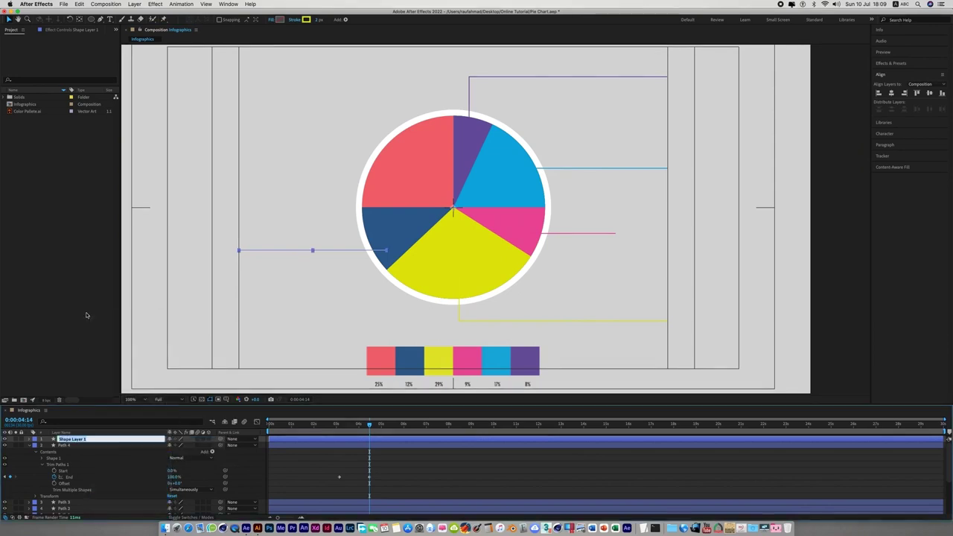
{"action": "type", "text": "Path 5"}
{"action": "key", "text": "Return"}
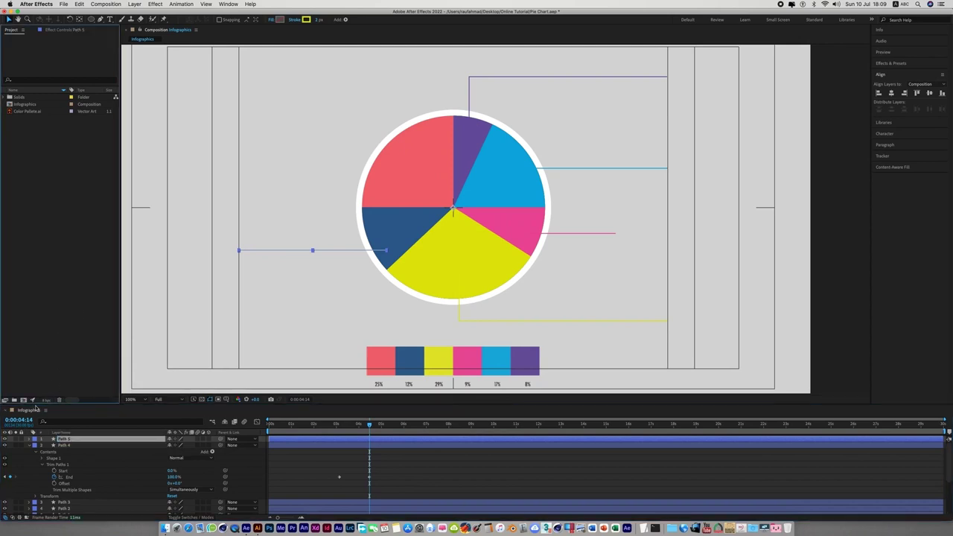
Step: Add Trim Paths to Path 5 and keyframe End from 0% at 3:17 to 100% at 4:27
{"action": "left_click", "coordinate": [30, 439]}
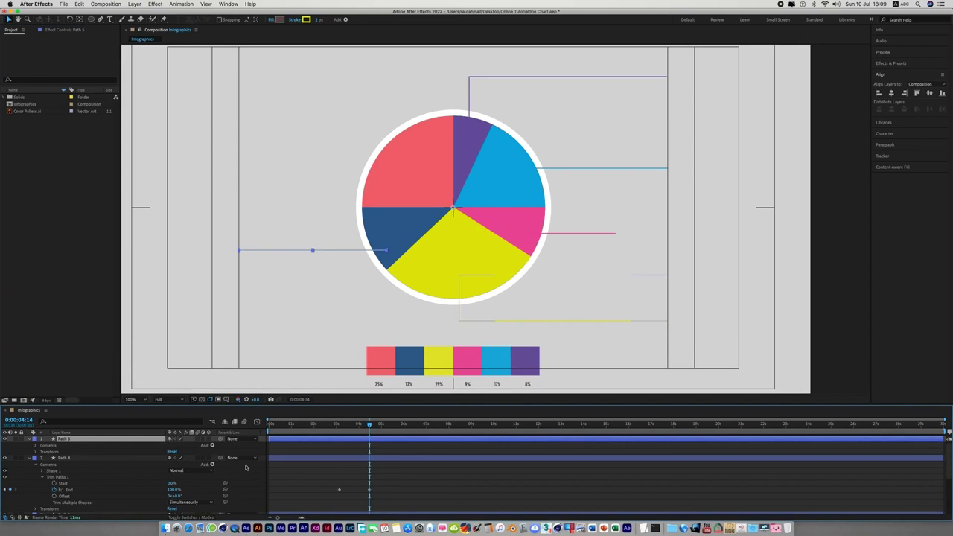
{"action": "left_click", "coordinate": [212, 445]}
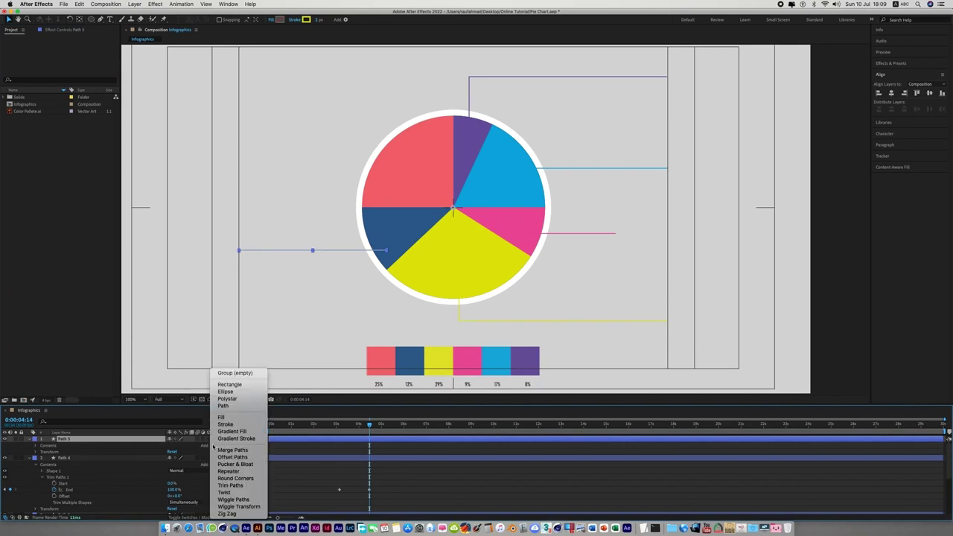
{"action": "left_click", "coordinate": [243, 485]}
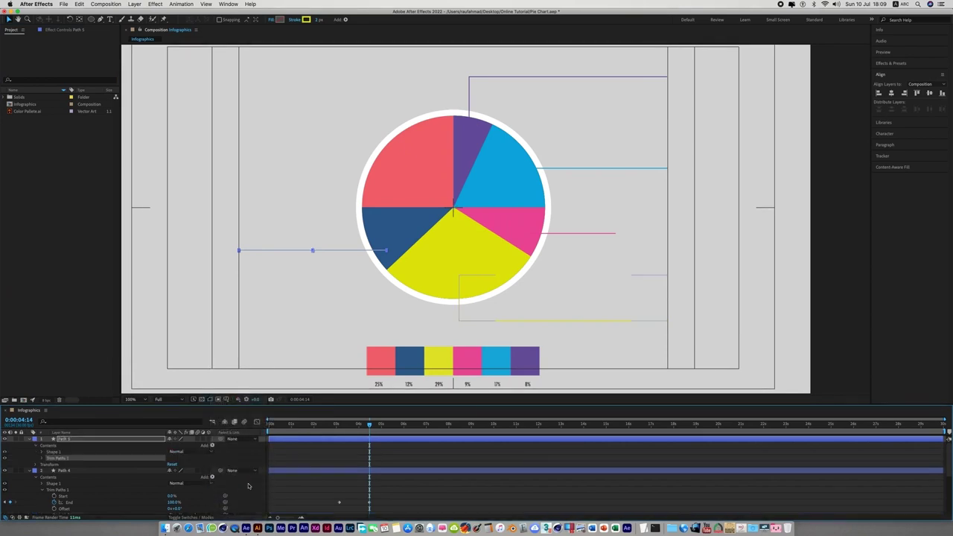
{"action": "left_click_drag", "start_coordinate": [370, 428], "coordinate": [349, 431]}
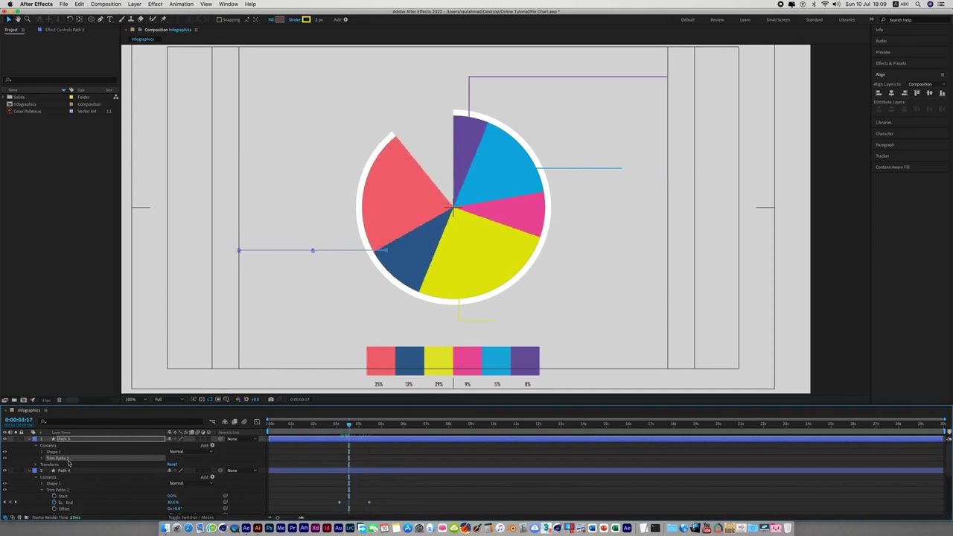
{"action": "left_click", "coordinate": [42, 457]}
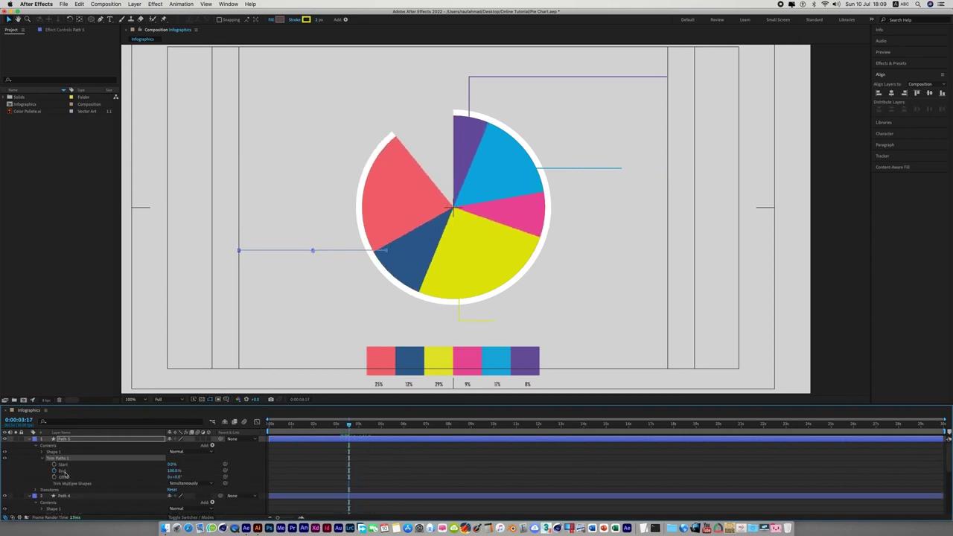
{"action": "left_click", "coordinate": [54, 471]}
{"action": "left_click_drag", "start_coordinate": [172, 470], "coordinate": [161, 470]}
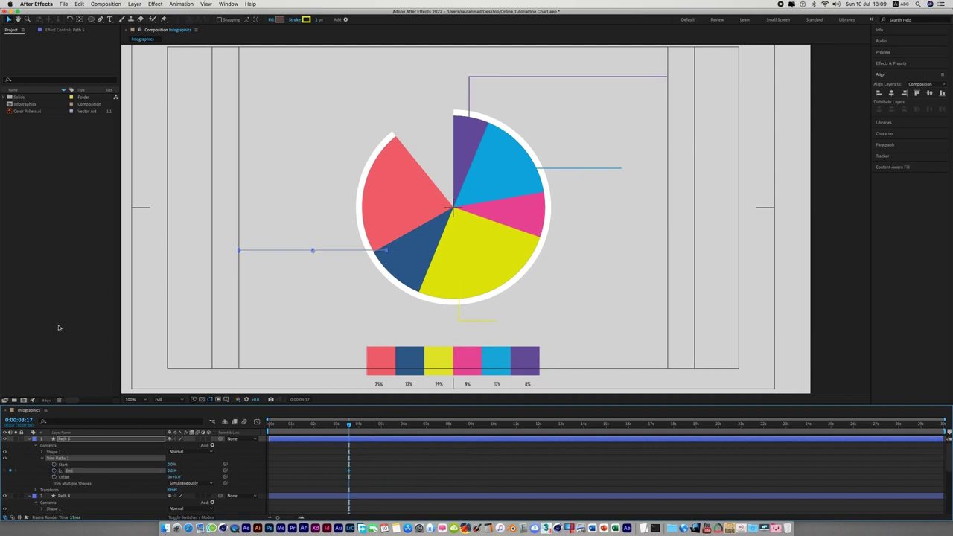
{"action": "key", "text": "space"}
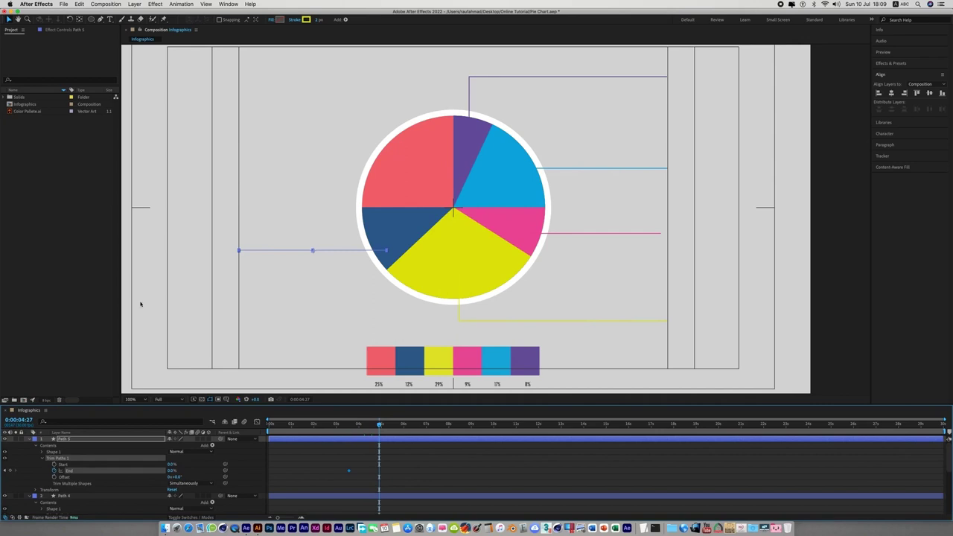
{"action": "left_click", "coordinate": [175, 471]}
{"action": "type", "text": "100"}
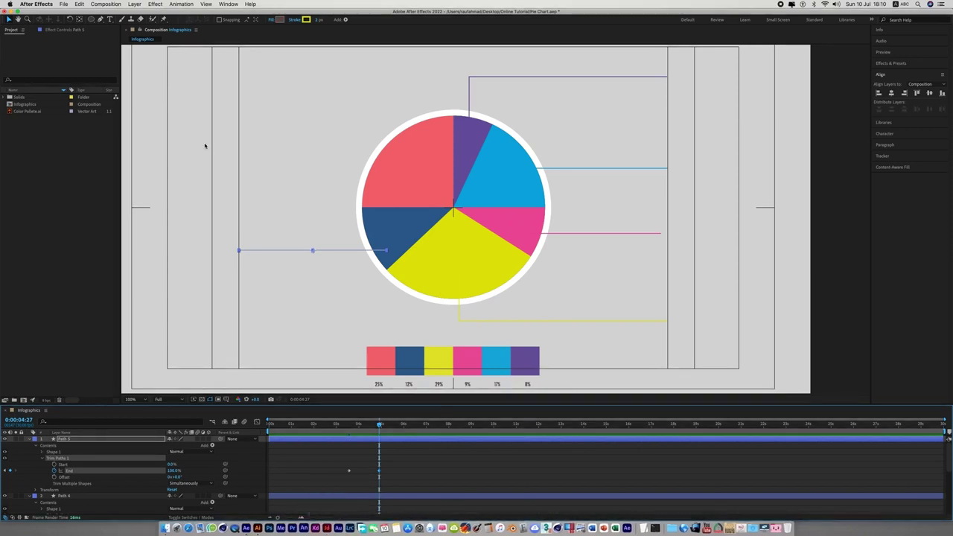
{"action": "left_click", "coordinate": [207, 209]}
Step: Fit the composition in view and give the left callout line a dark blue stroke sampled from its slice
{"action": "left_click_drag", "start_coordinate": [203, 210], "coordinate": [281, 227]}
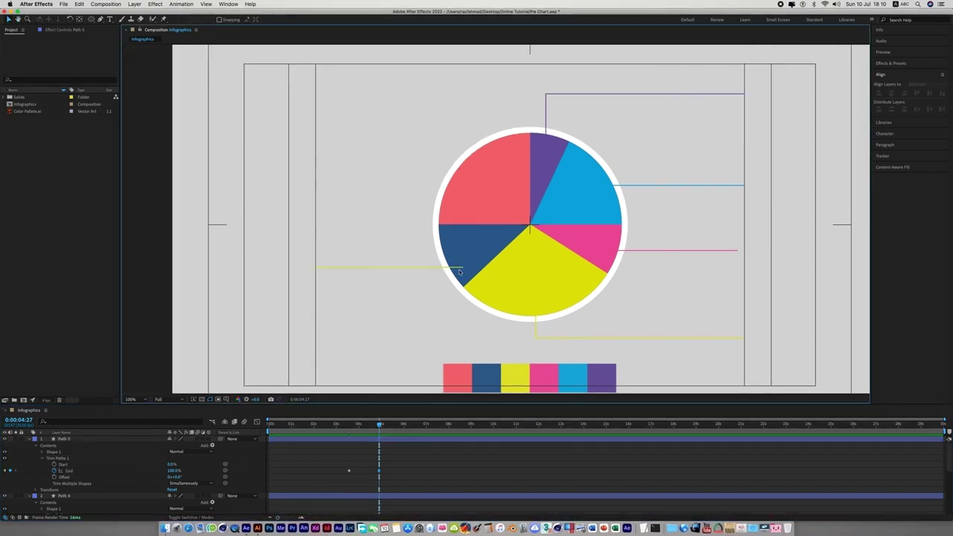
{"action": "left_click", "coordinate": [137, 399]}
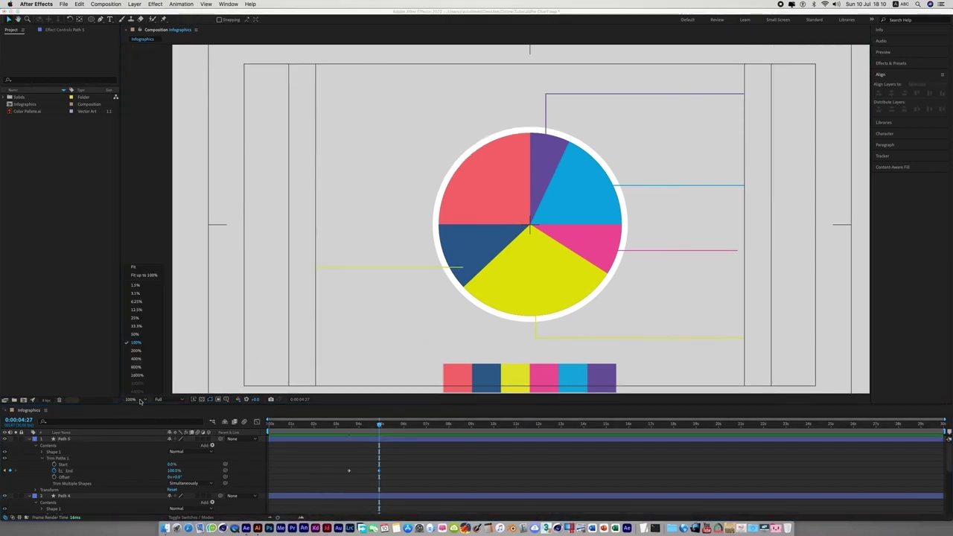
{"action": "left_click", "coordinate": [141, 265]}
{"action": "left_click", "coordinate": [371, 257]}
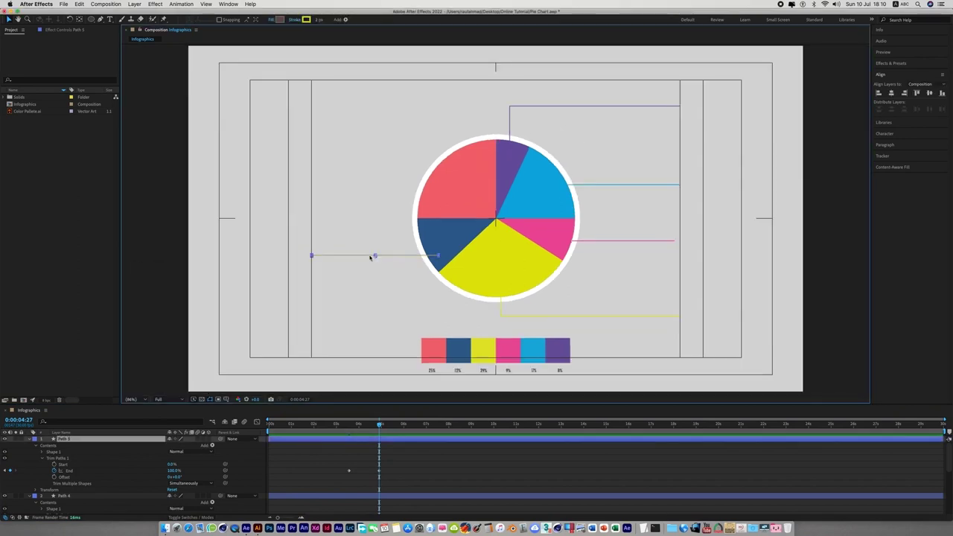
{"action": "left_click", "coordinate": [306, 20]}
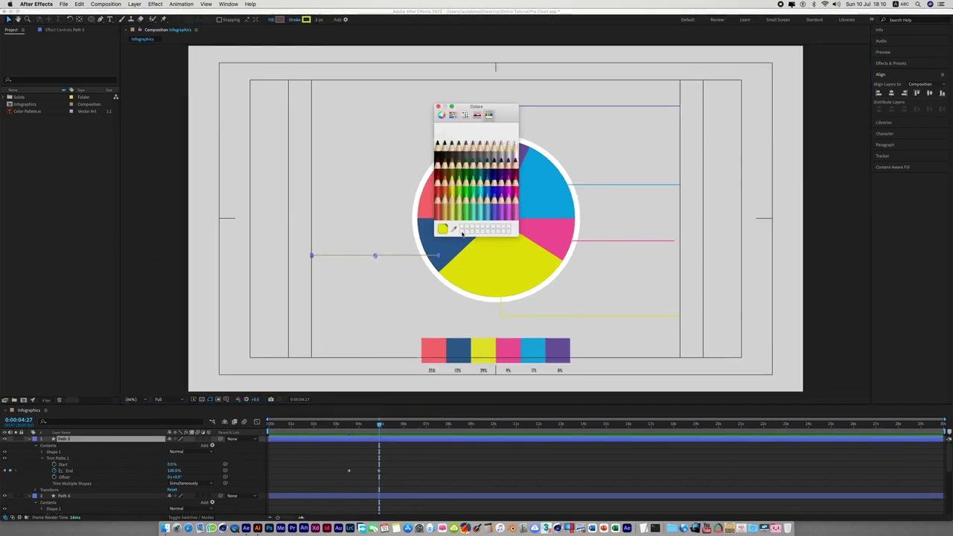
{"action": "left_click", "coordinate": [457, 258]}
{"action": "left_click", "coordinate": [438, 106]}
{"action": "left_click", "coordinate": [838, 341]}
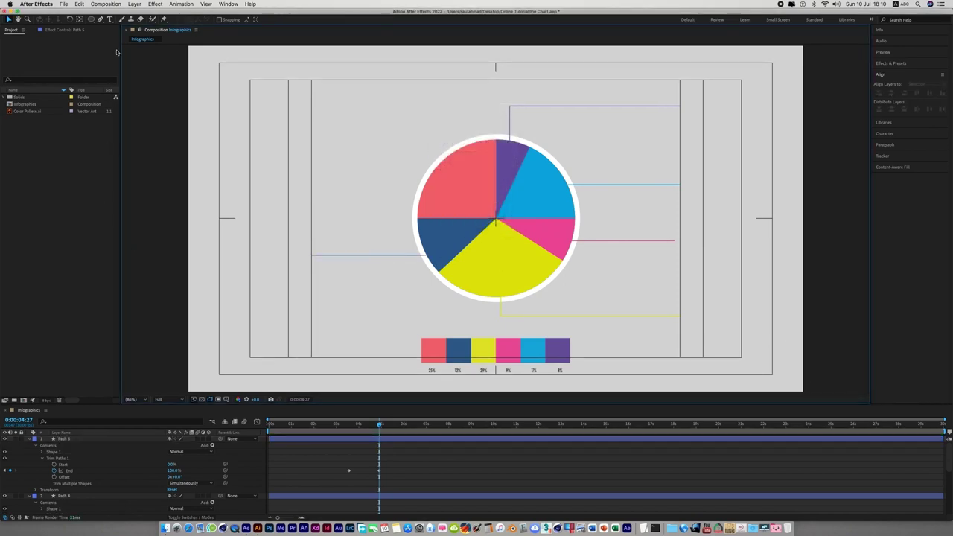
{"action": "left_click", "coordinate": [100, 18]}
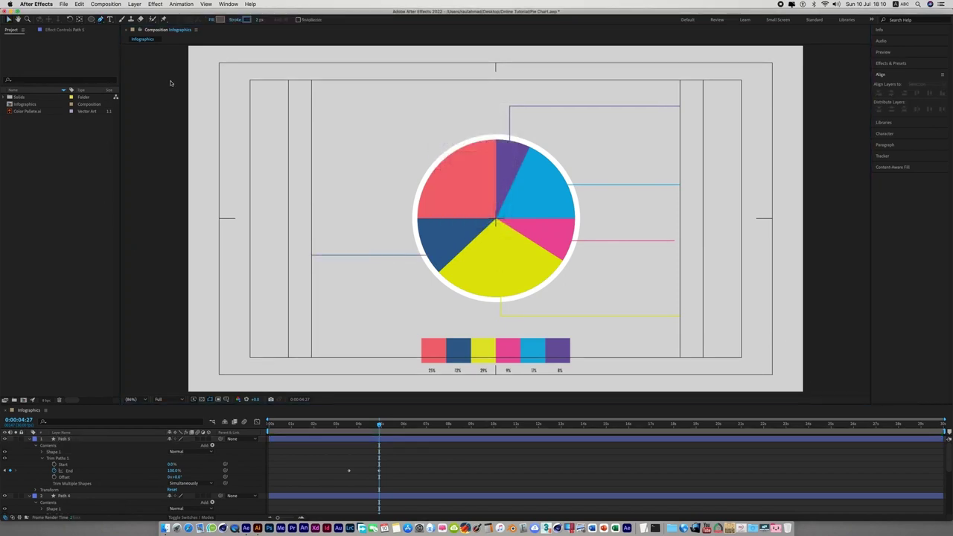
Step: Draw a line leftward from the red slice and give it a red stroke sampled from the slice
{"action": "left_click", "coordinate": [462, 170]}
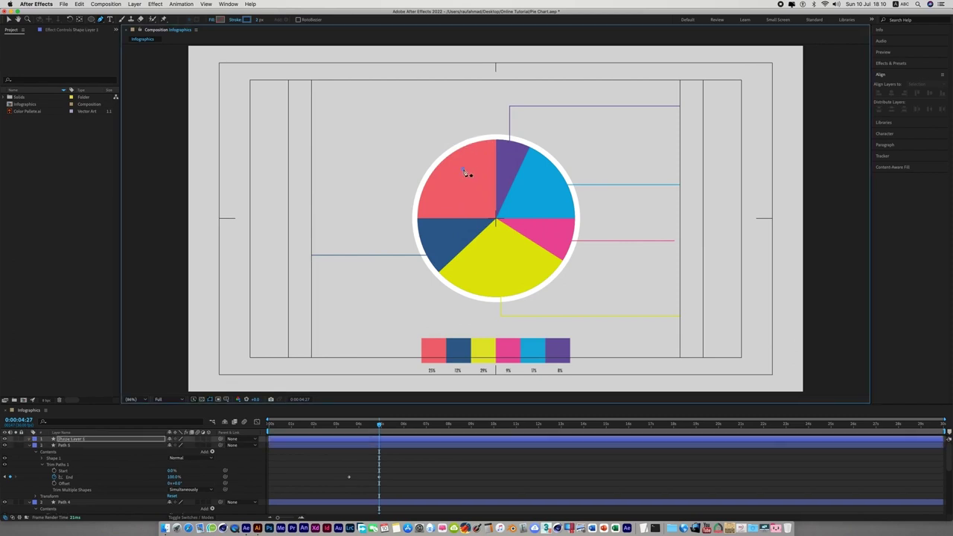
{"action": "left_click", "coordinate": [311, 169]}
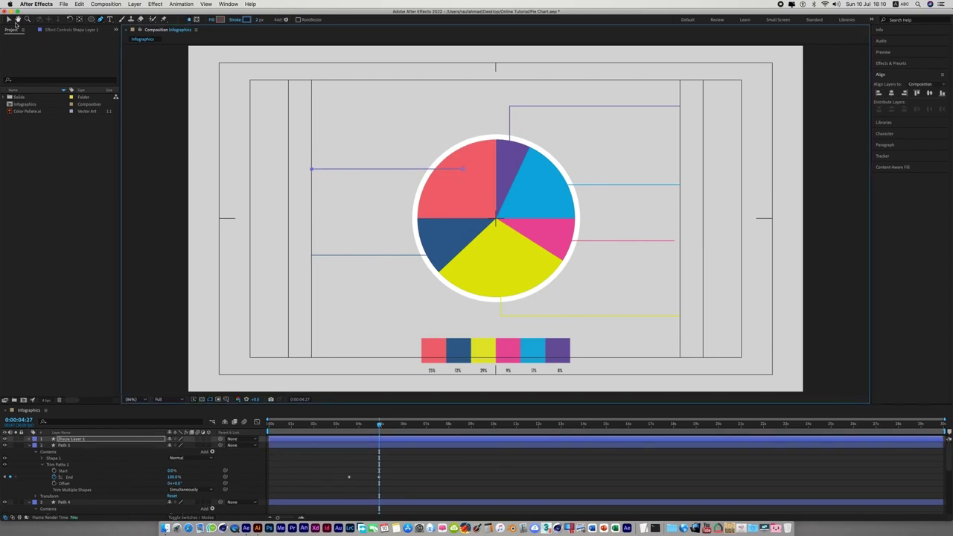
{"action": "left_click", "coordinate": [247, 20]}
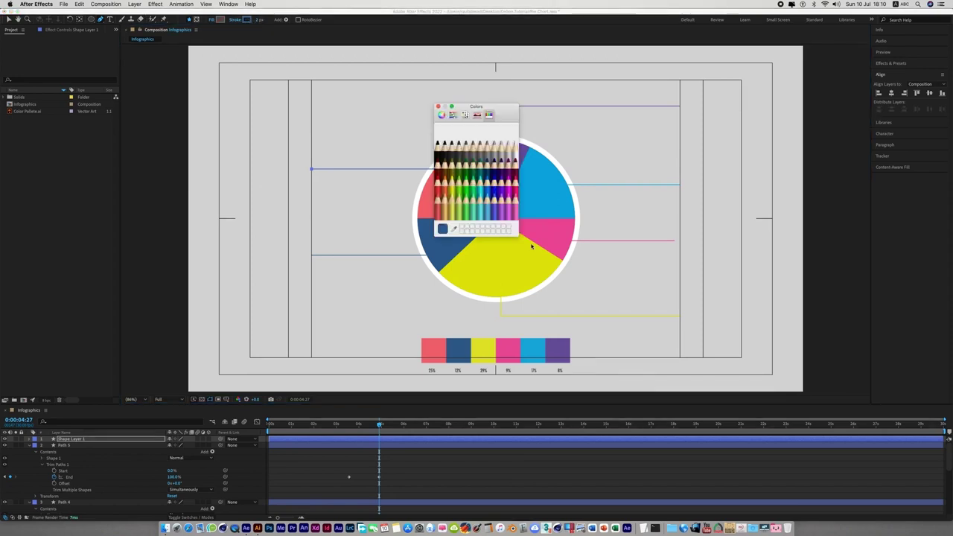
{"action": "left_click", "coordinate": [452, 228]}
{"action": "left_click", "coordinate": [432, 214]}
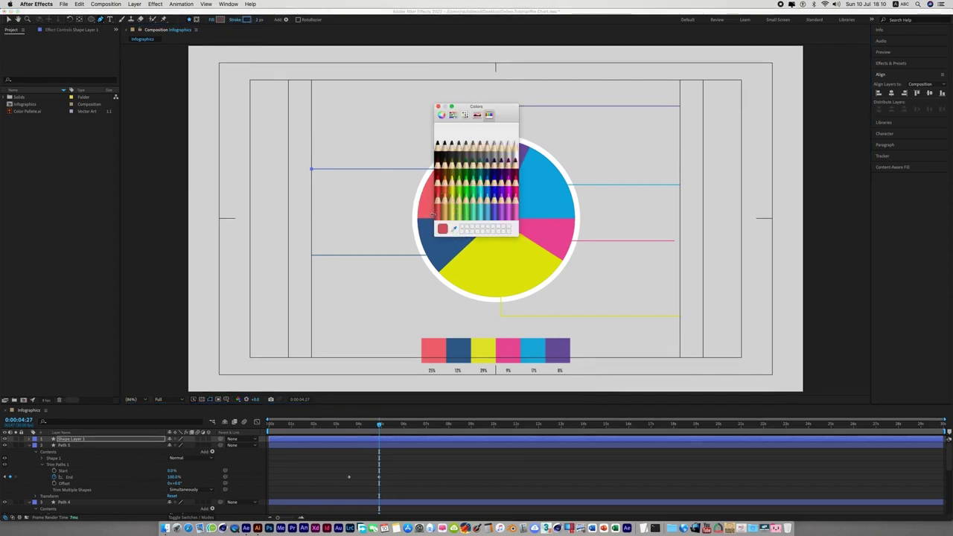
{"action": "left_click", "coordinate": [439, 108]}
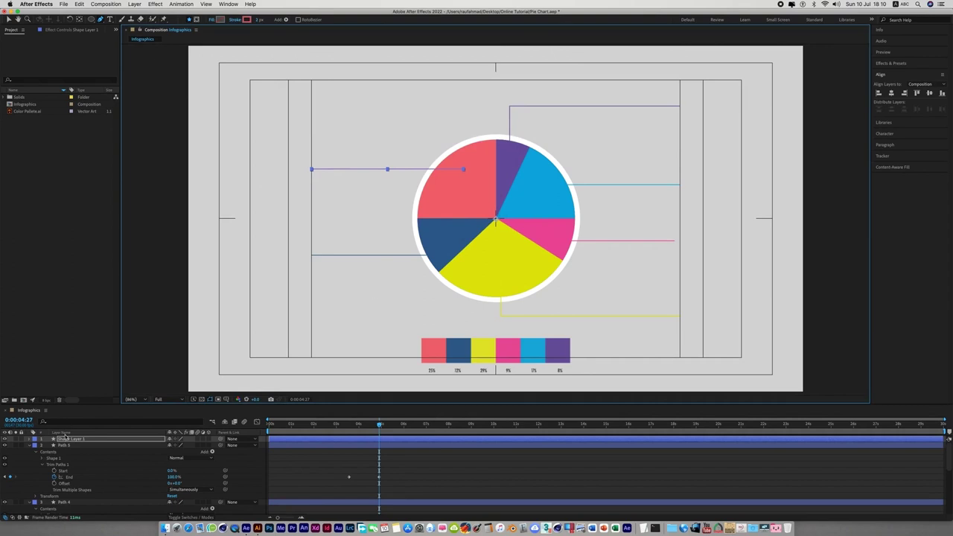
Step: Rename the new shape layer to Path 6
{"action": "right_click", "coordinate": [78, 440]}
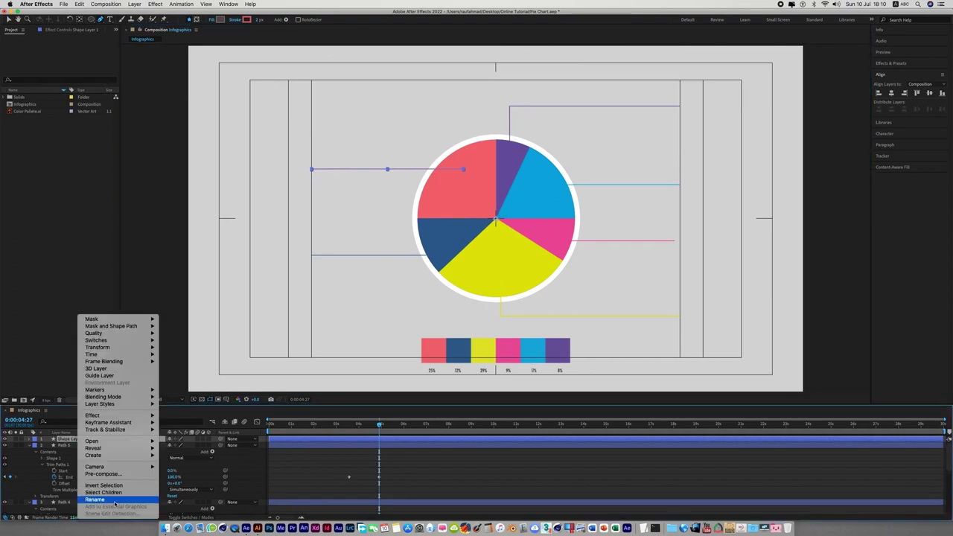
{"action": "left_click", "coordinate": [112, 496]}
{"action": "type", "text": "Path 6"}
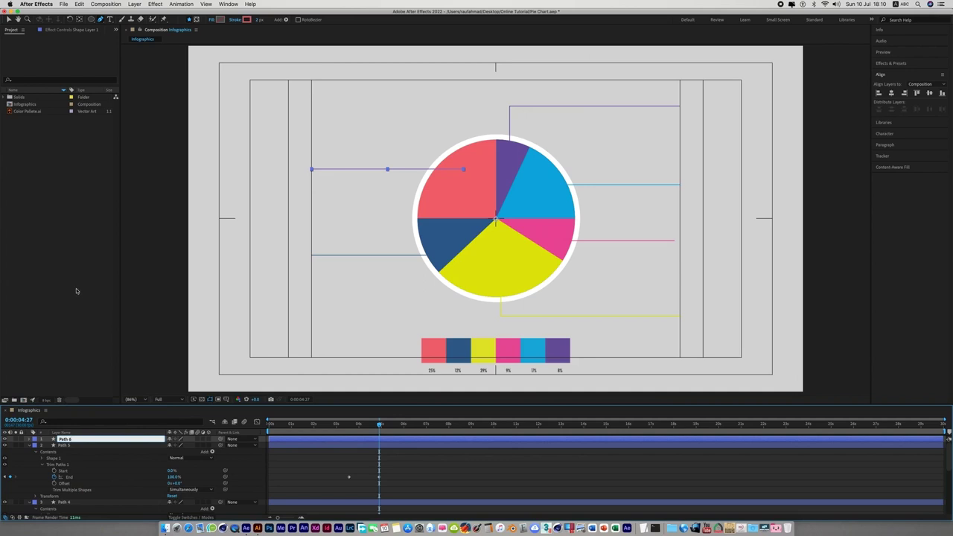
{"action": "left_click", "coordinate": [148, 326]}
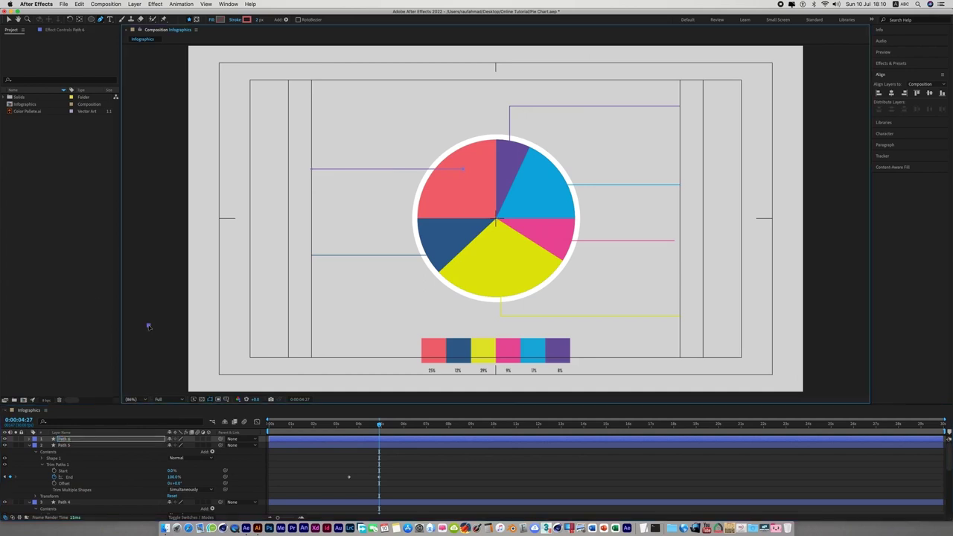
{"action": "left_click", "coordinate": [9, 19]}
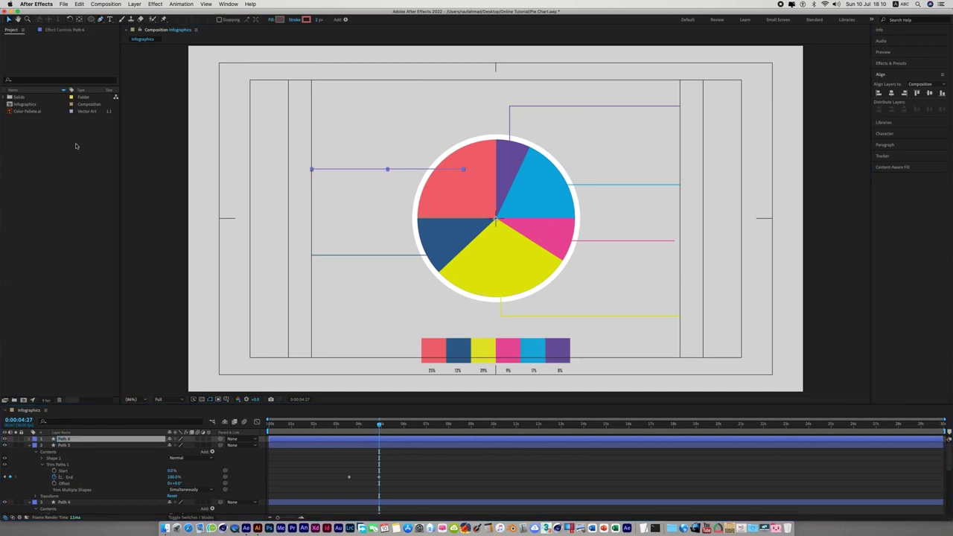
Step: Add Trim Paths to Path 6 and keyframe End from 0% at 3:21 to 100% at 5:01
{"action": "left_click", "coordinate": [154, 309]}
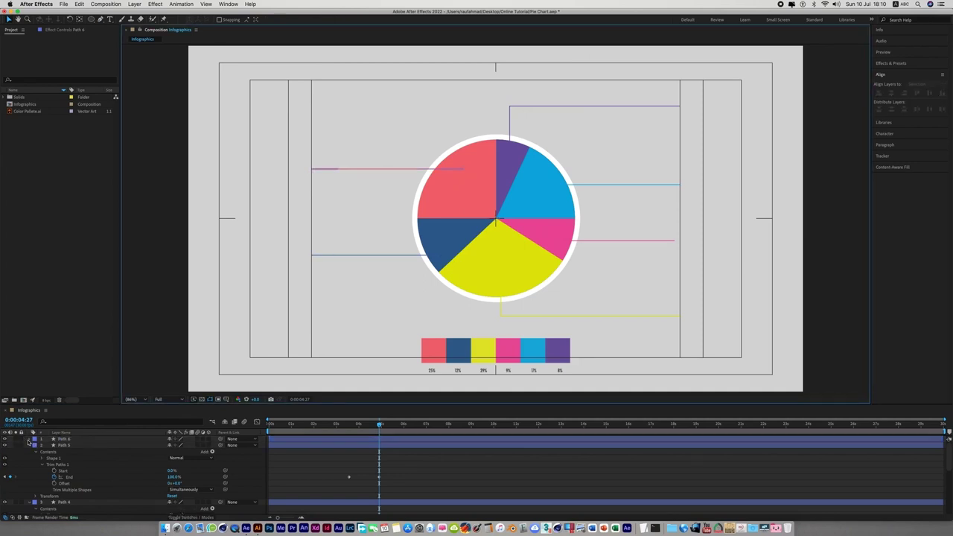
{"action": "left_click", "coordinate": [29, 439]}
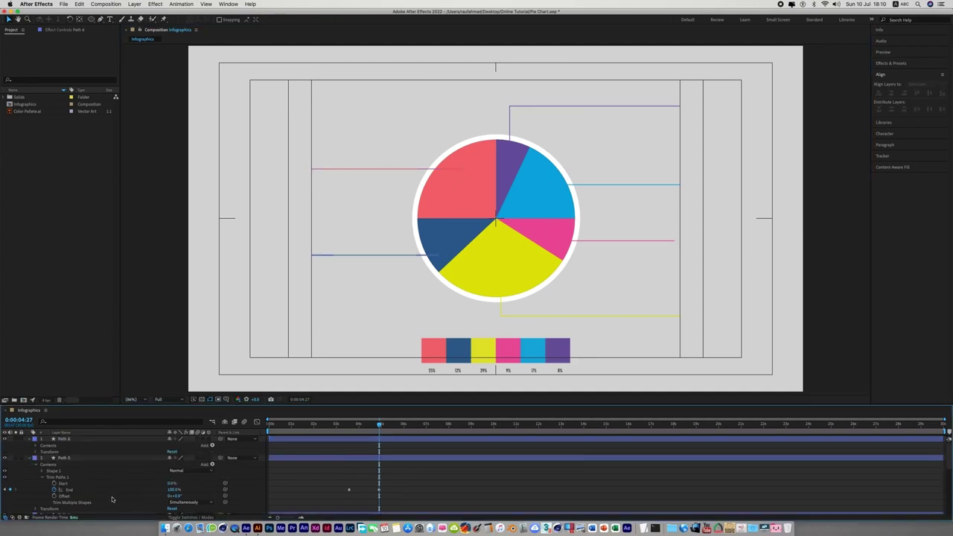
{"action": "left_click", "coordinate": [208, 446]}
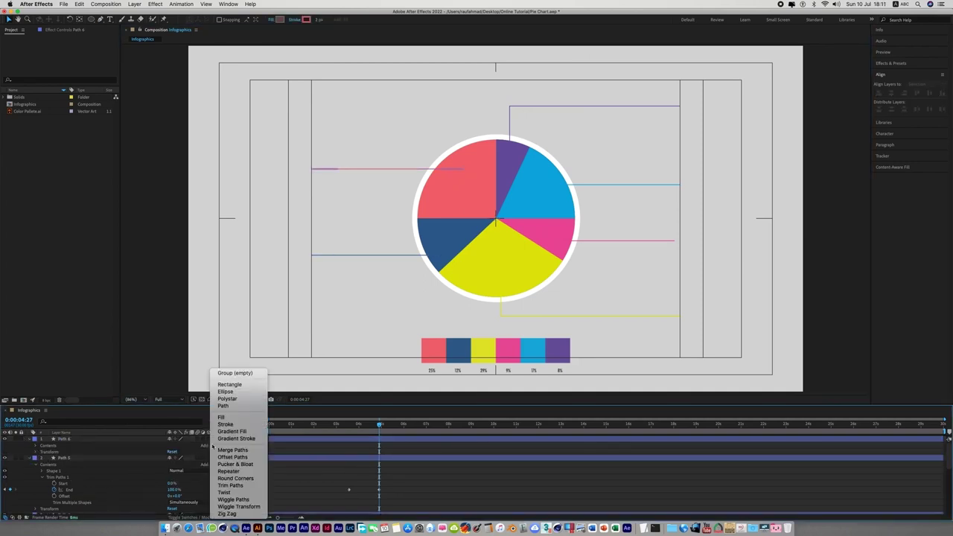
{"action": "left_click", "coordinate": [242, 485]}
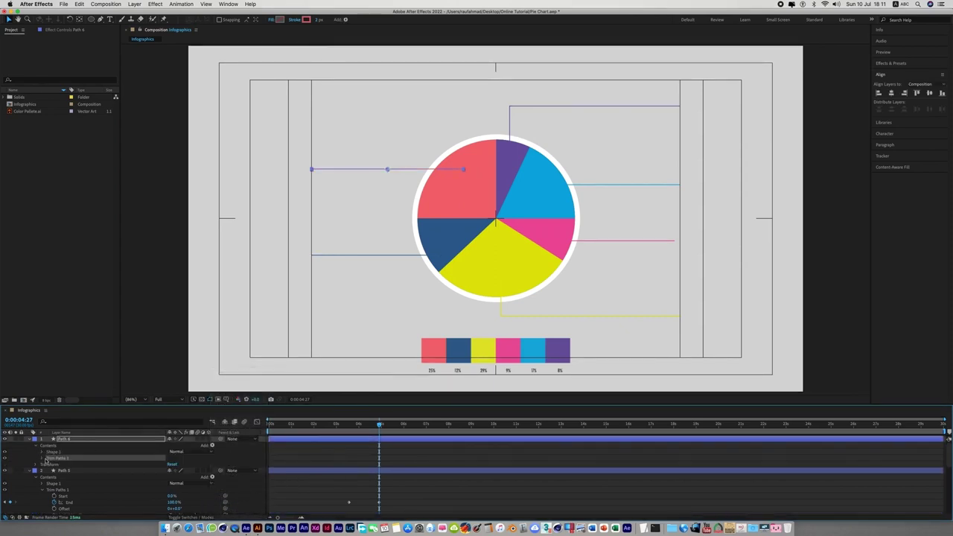
{"action": "left_click", "coordinate": [43, 458]}
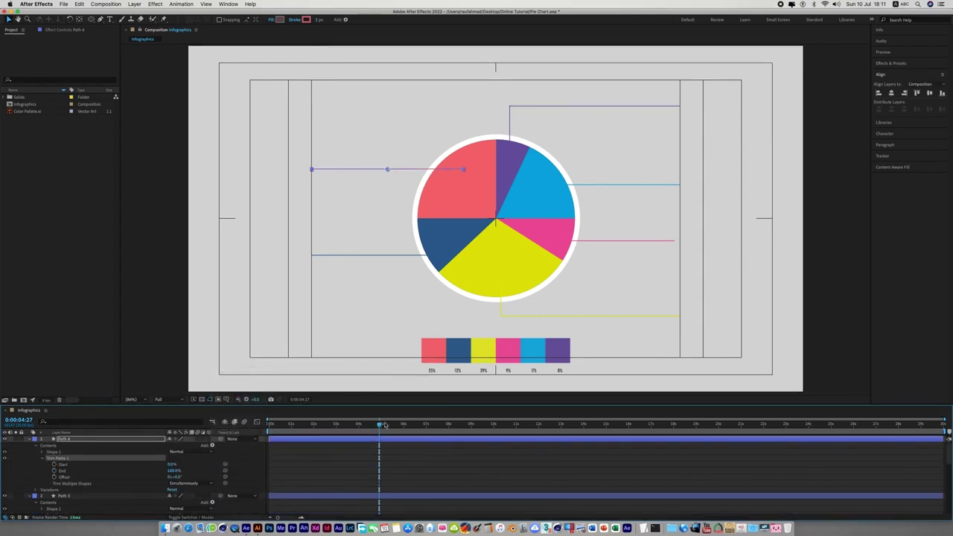
{"action": "mouse_move", "coordinate": [378, 426]}
{"action": "left_mouse_down"}
{"action": "mouse_move", "coordinate": [343, 432]}
{"action": "mouse_move", "coordinate": [353, 438]}
{"action": "left_mouse_up"}
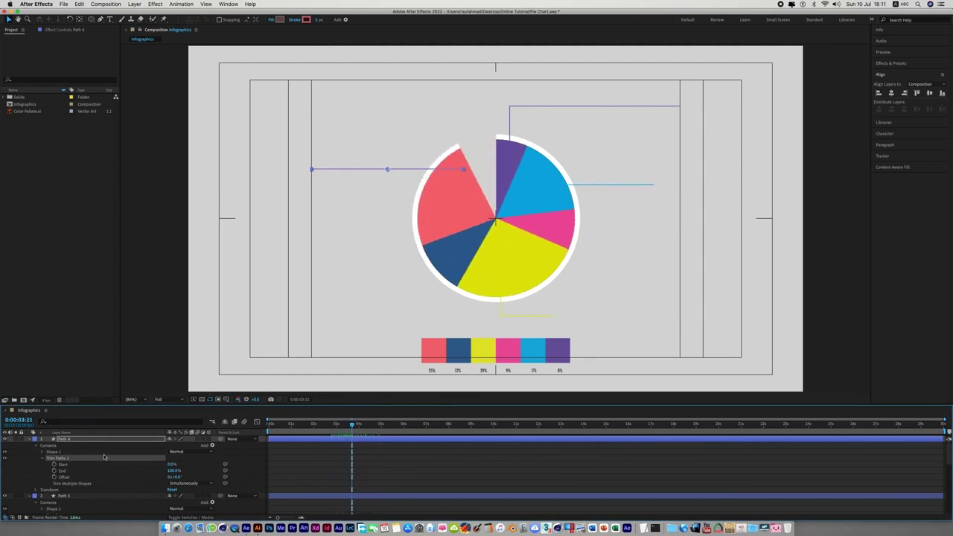
{"action": "left_click", "coordinate": [55, 470]}
{"action": "left_click_drag", "start_coordinate": [173, 470], "coordinate": [124, 471]}
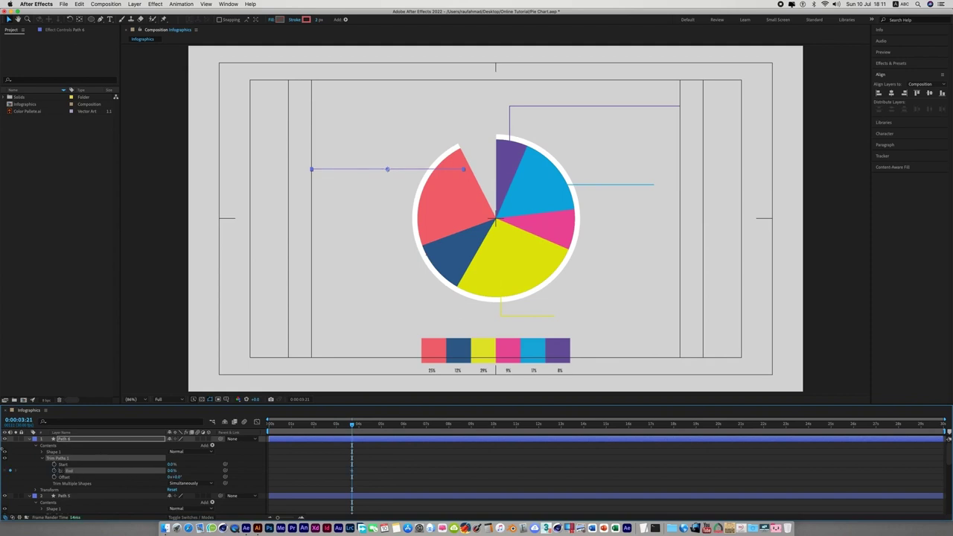
{"action": "key", "text": "space"}
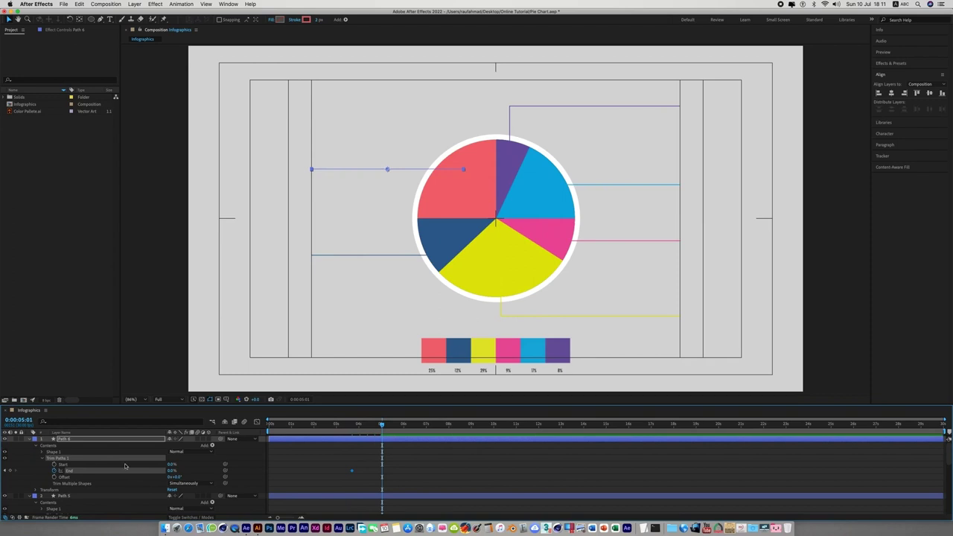
{"action": "left_click_drag", "start_coordinate": [173, 470], "coordinate": [203, 470]}
{"action": "key", "text": "super+a"}
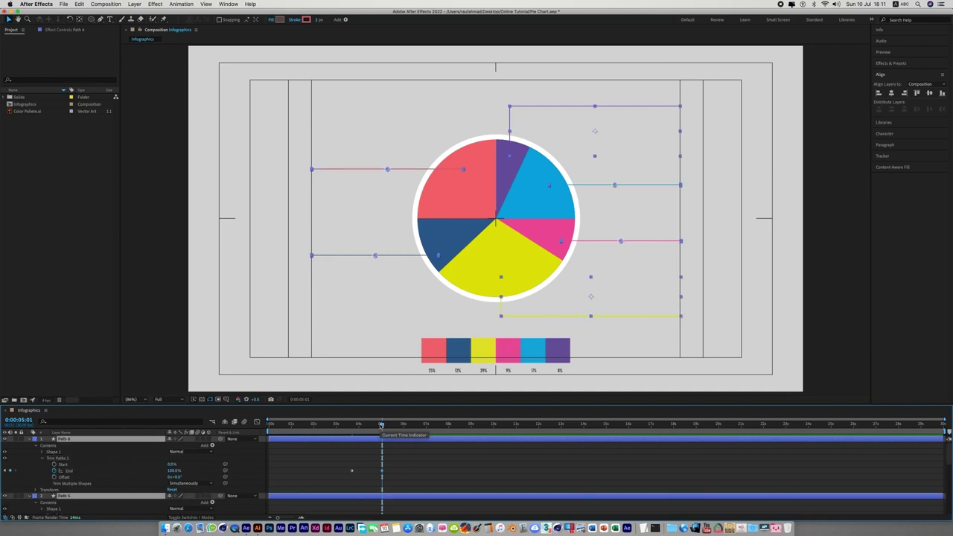
{"action": "key", "text": "u"}
{"action": "key", "text": "u"}
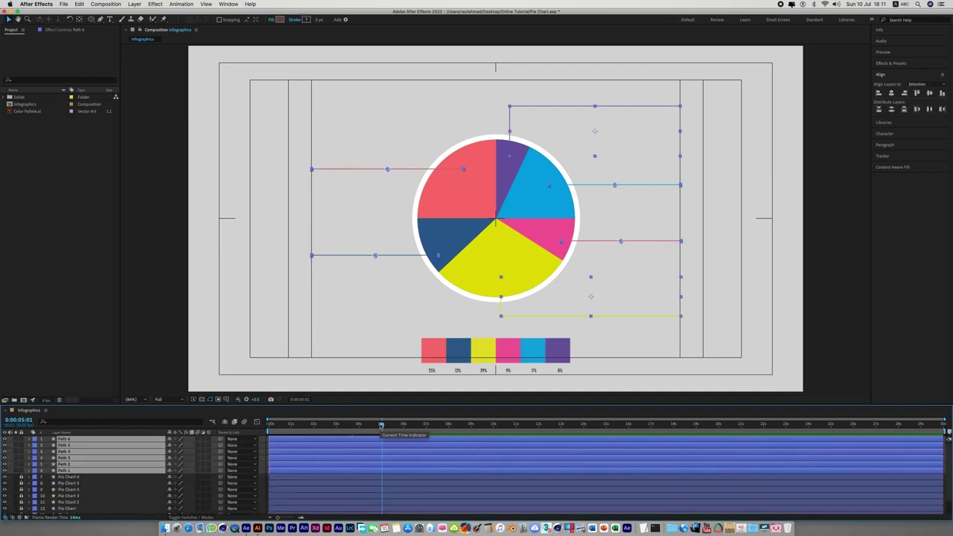
{"action": "left_click", "coordinate": [852, 325]}
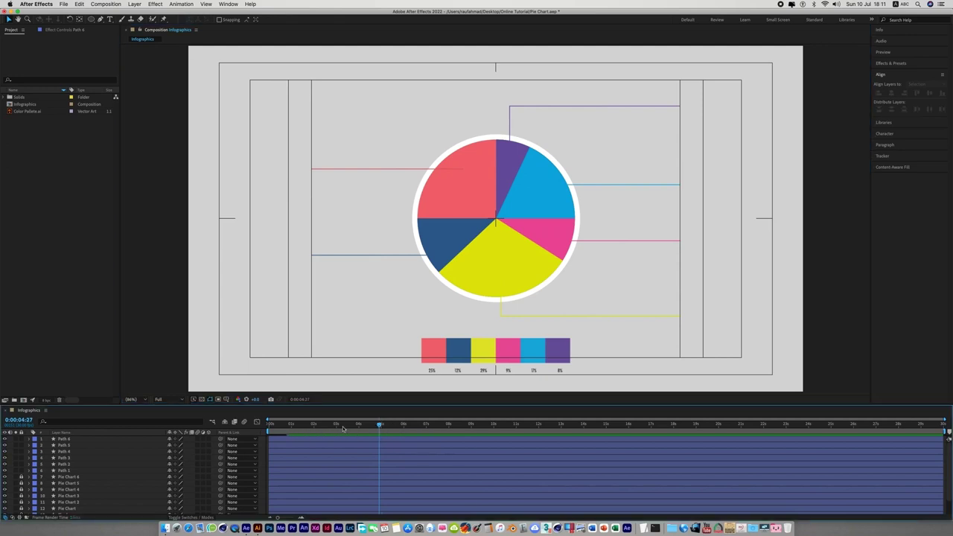
{"action": "left_click_drag", "start_coordinate": [381, 426], "coordinate": [269, 426]}
{"action": "key", "text": "space"}
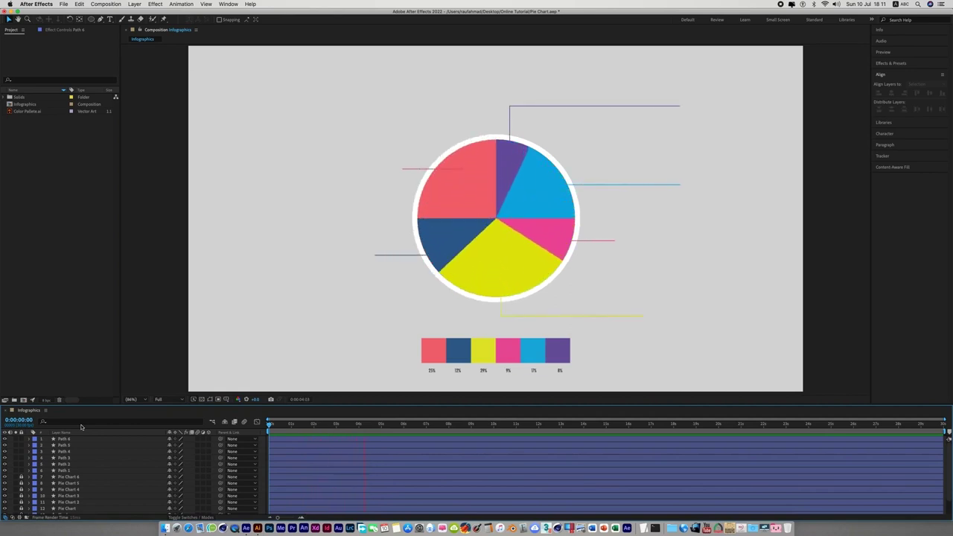
{"action": "key", "text": "space"}
{"action": "key", "text": "apostrophe"}
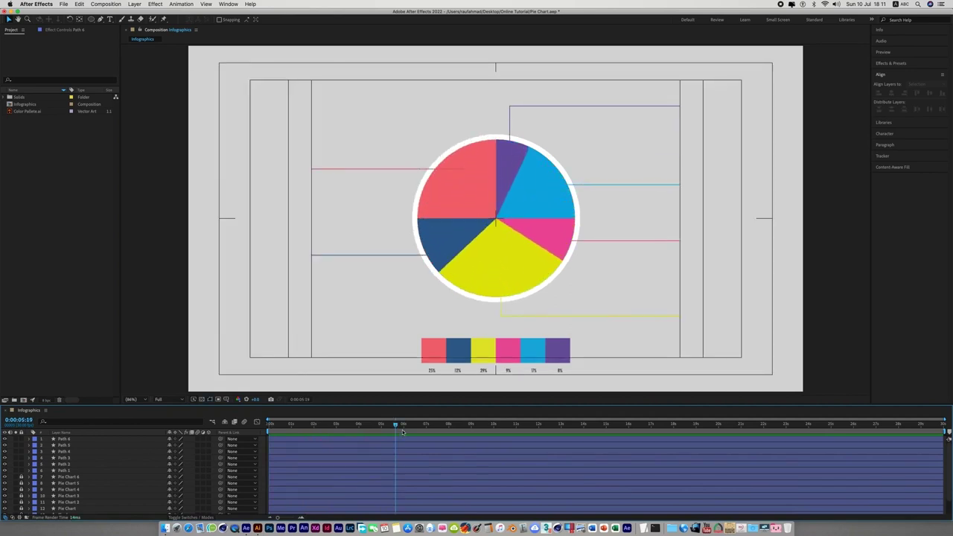
{"action": "mouse_move", "coordinate": [395, 425]}
{"action": "left_mouse_down"}
{"action": "mouse_move", "coordinate": [335, 438]}
{"action": "mouse_move", "coordinate": [356, 436]}
{"action": "left_mouse_up"}
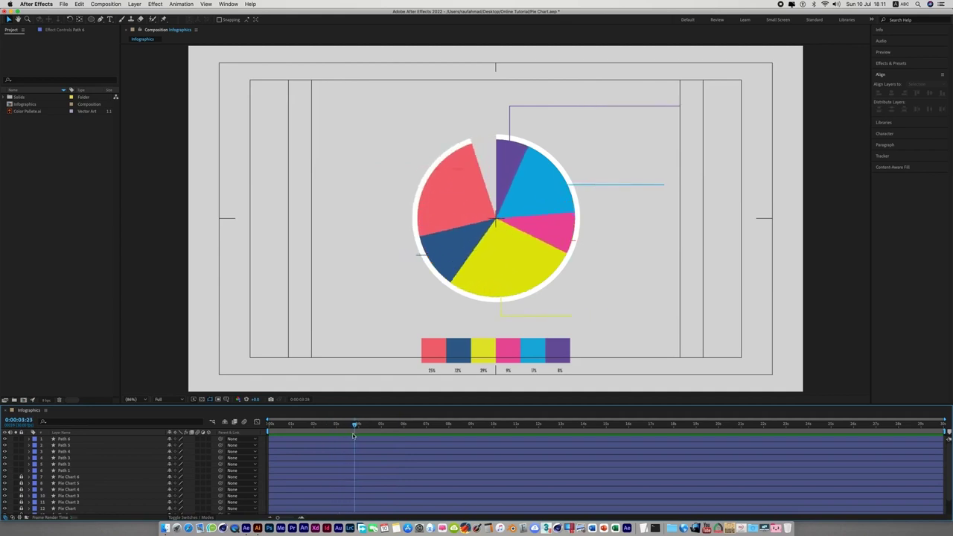
{"action": "left_click_drag", "start_coordinate": [357, 436], "coordinate": [353, 436]}
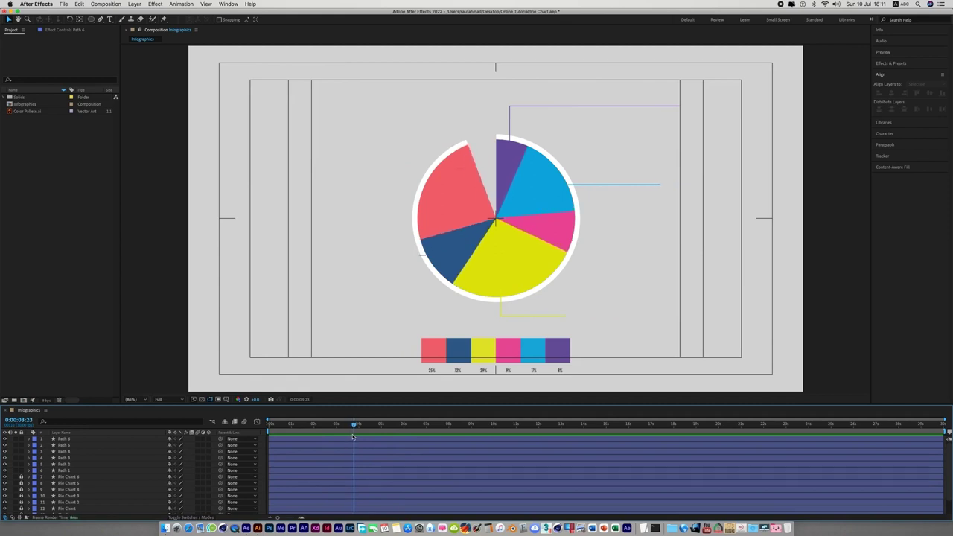
Step: Drag Path 6's End keyframes later to delay its draw-on animation
{"action": "left_click", "coordinate": [460, 171]}
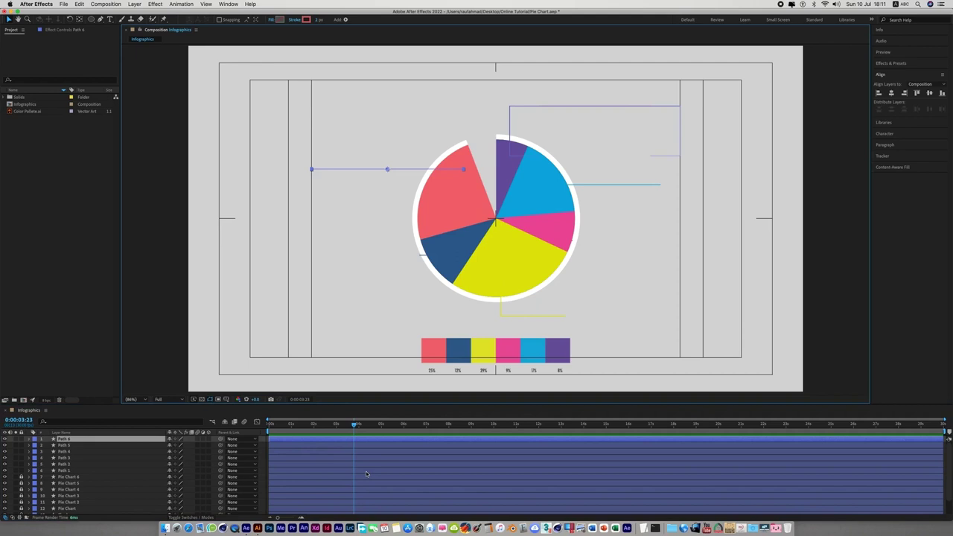
{"action": "key", "text": "u"}
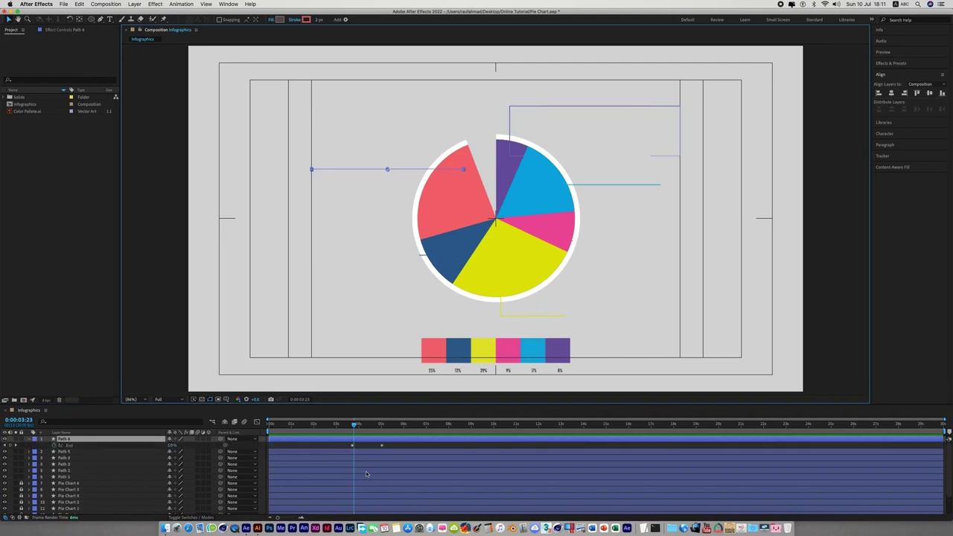
{"action": "left_click_drag", "start_coordinate": [343, 450], "coordinate": [395, 445]}
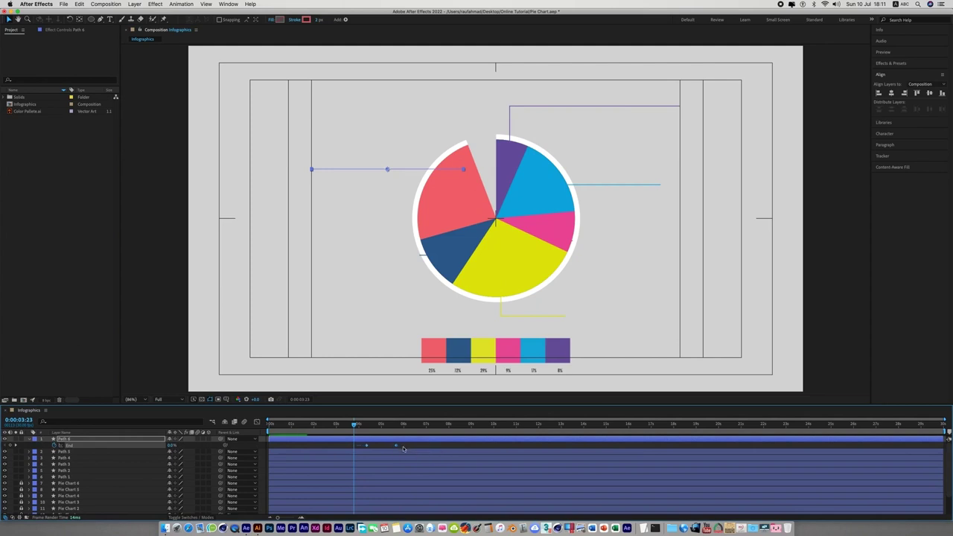
{"action": "left_click", "coordinate": [288, 455]}
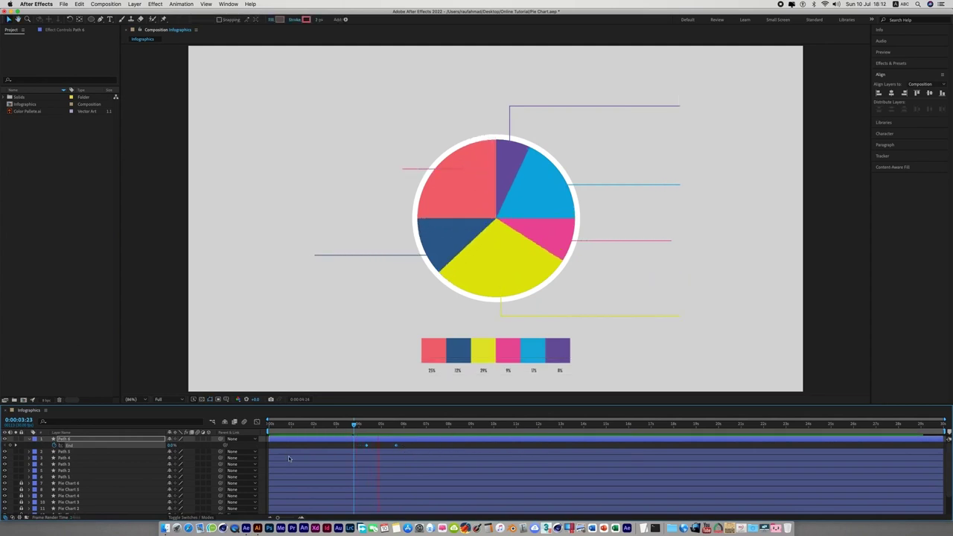
{"action": "key", "text": "space"}
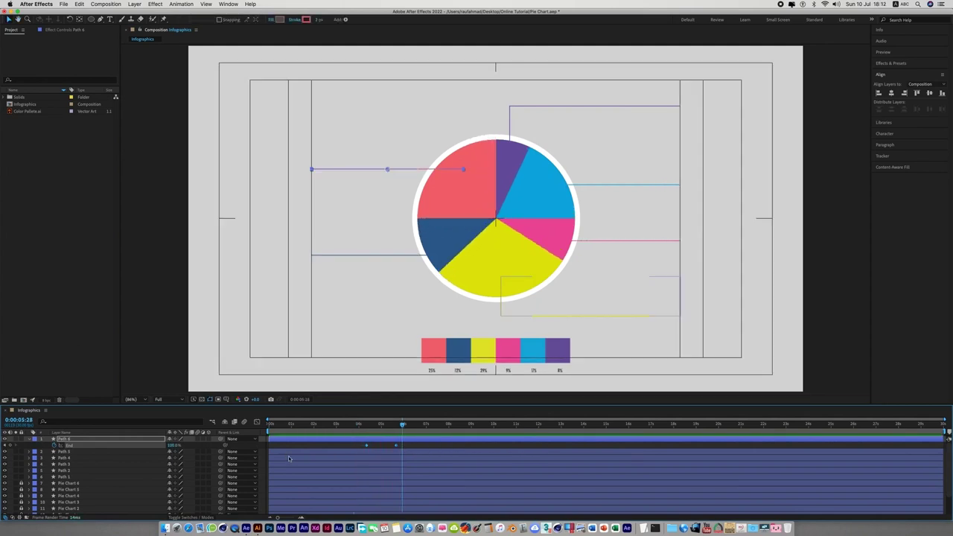
{"action": "left_click_drag", "start_coordinate": [402, 429], "coordinate": [404, 430]}
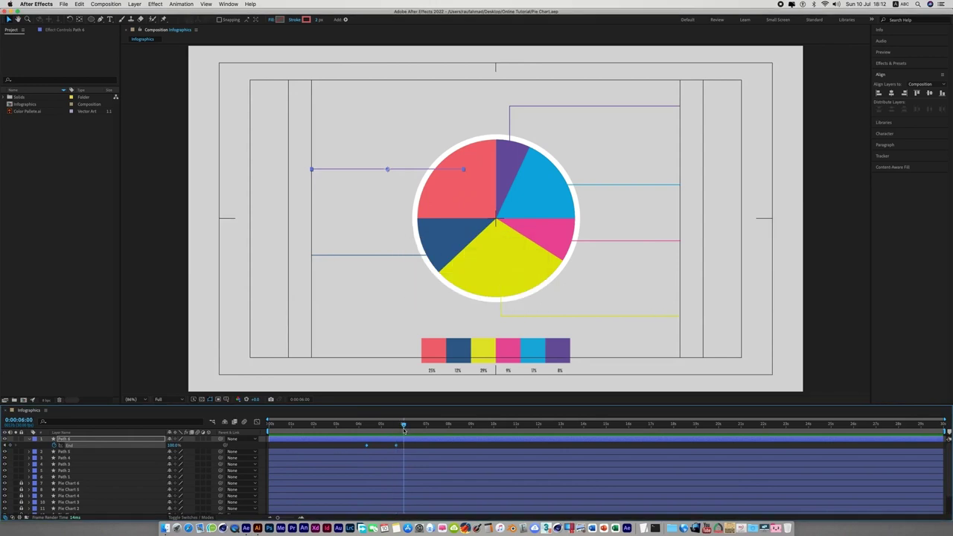
{"action": "left_click", "coordinate": [367, 445]}
{"action": "left_click_drag", "start_coordinate": [367, 445], "coordinate": [374, 445]}
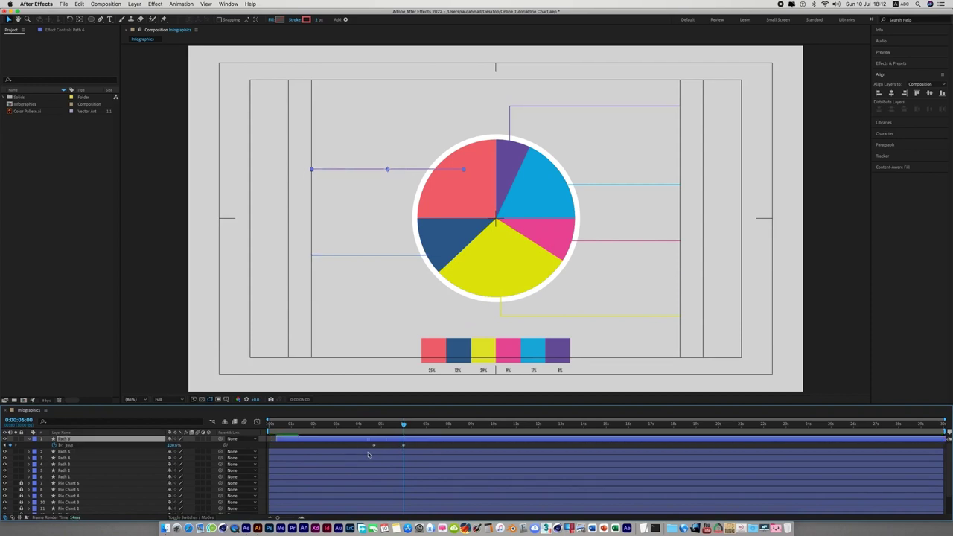
Step: Undo the last keyframe shift and save the Pie Chart project
{"action": "key", "text": "ctrl+z"}
{"action": "left_click", "coordinate": [841, 289]}
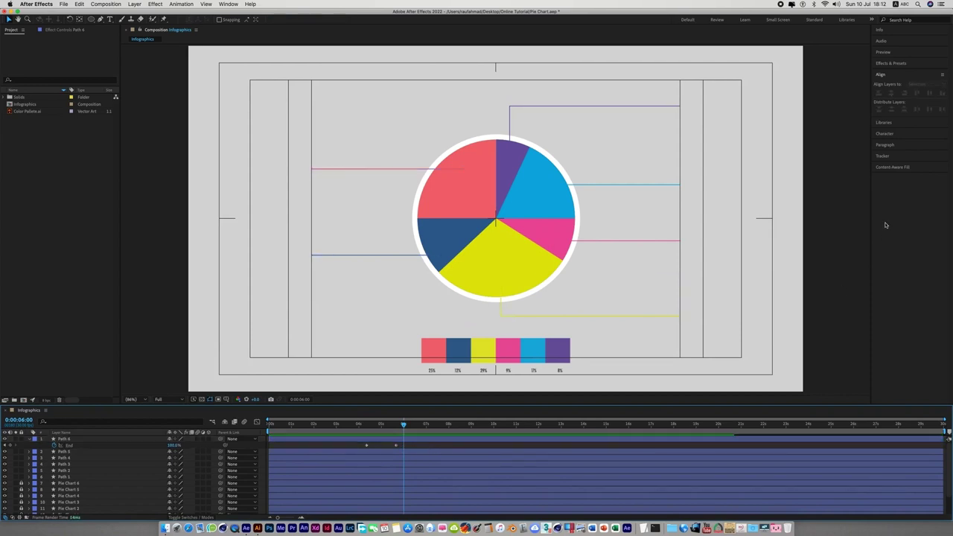
{"action": "left_click", "coordinate": [834, 285]}
{"action": "key", "text": "ctrl+s"}
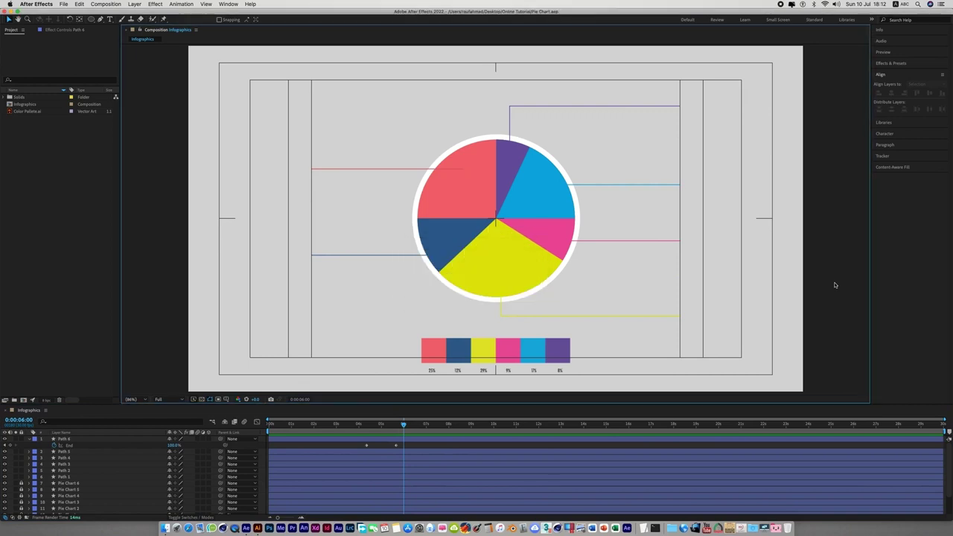
Step: Draw a small circle near the lower right, filled with the purple slice's colour
{"action": "left_click_drag", "start_coordinate": [835, 291], "coordinate": [826, 291]}
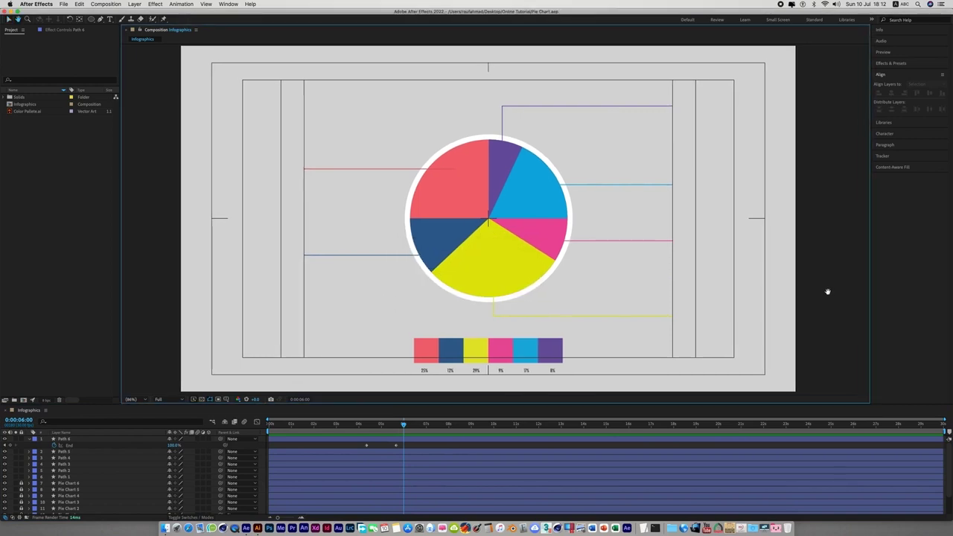
{"action": "left_click", "coordinate": [91, 18]}
{"action": "left_click_drag", "start_coordinate": [707, 342], "coordinate": [718, 331]}
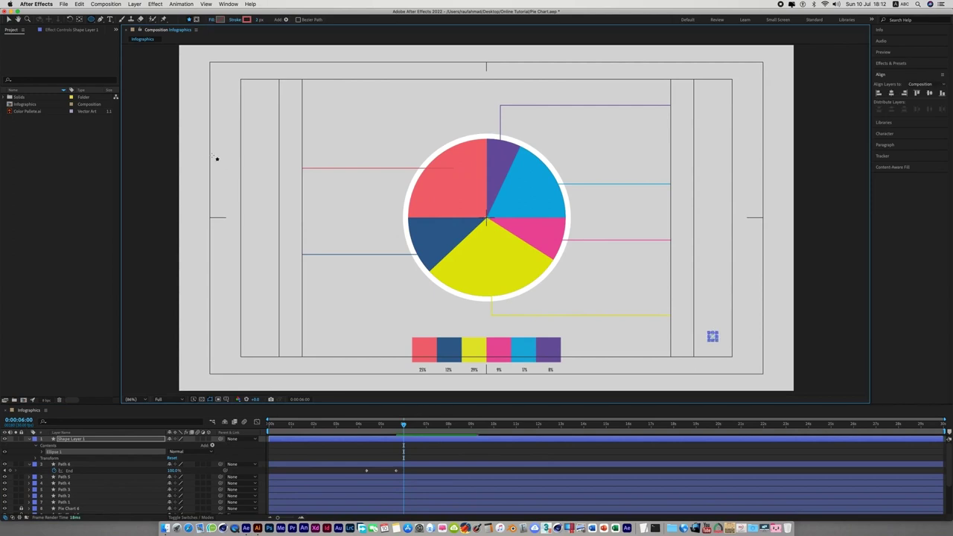
{"action": "left_click", "coordinate": [219, 19]}
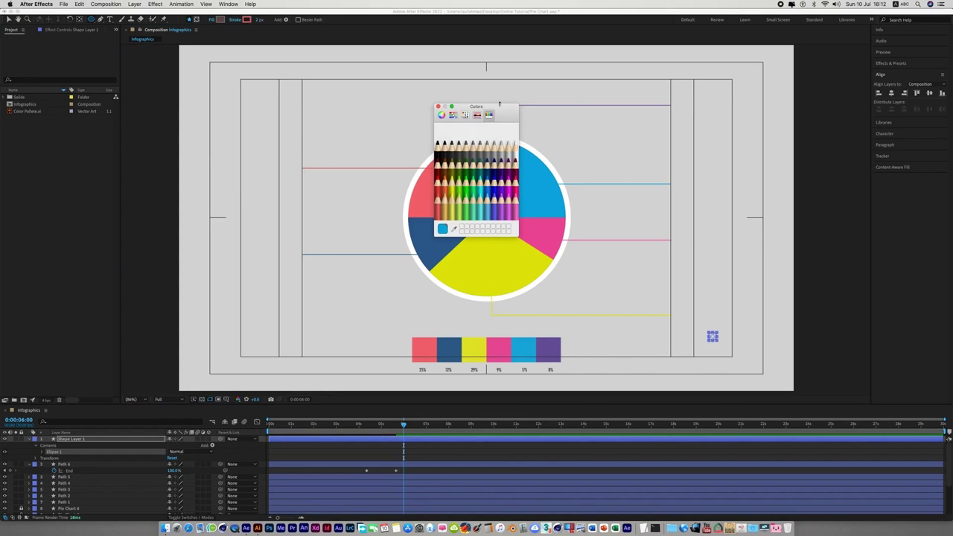
{"action": "left_click_drag", "start_coordinate": [499, 104], "coordinate": [340, 97]}
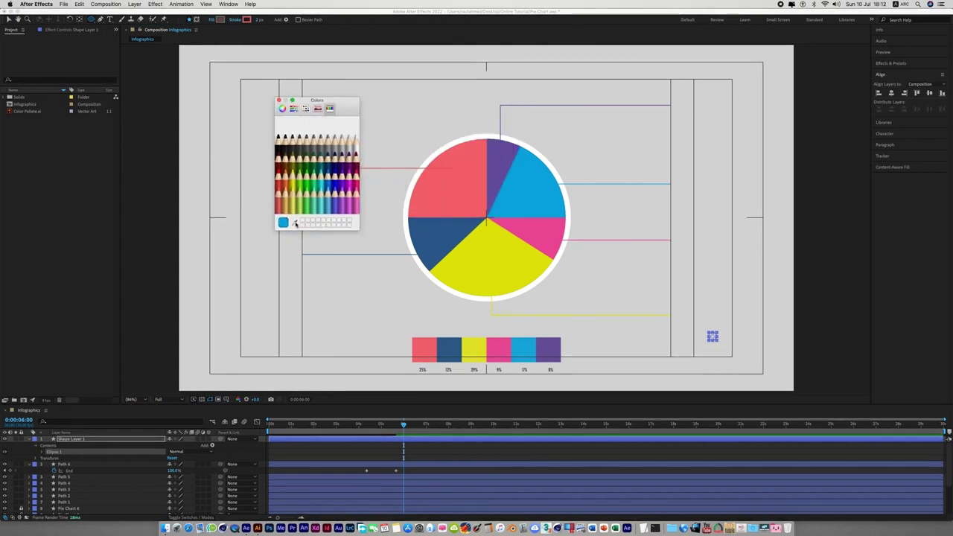
{"action": "left_click", "coordinate": [294, 222]}
{"action": "left_click", "coordinate": [504, 153]}
{"action": "left_click", "coordinate": [278, 100]}
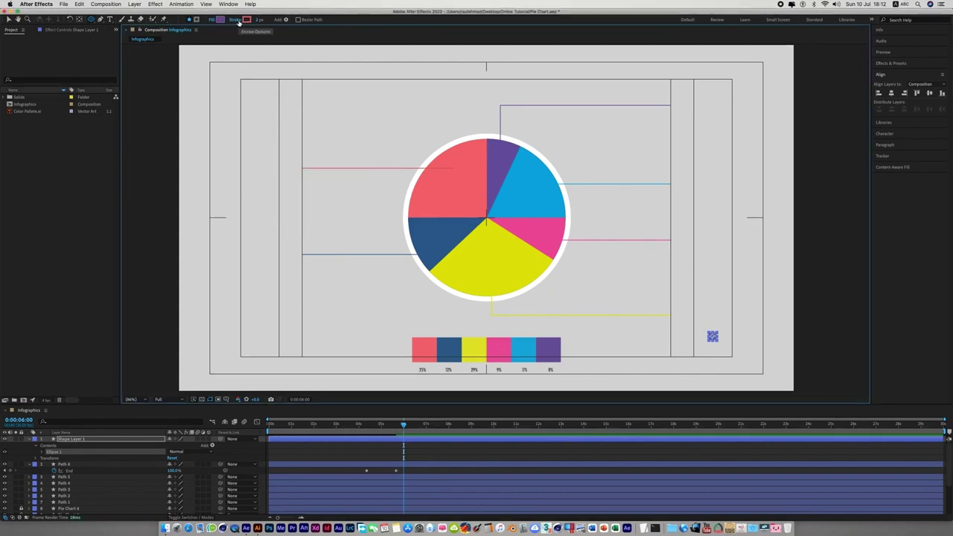
Step: Set the dot's stroke to None, view at 100%, and rename the dot's layer
{"action": "left_click", "coordinate": [235, 19]}
{"action": "left_click", "coordinate": [439, 242]}
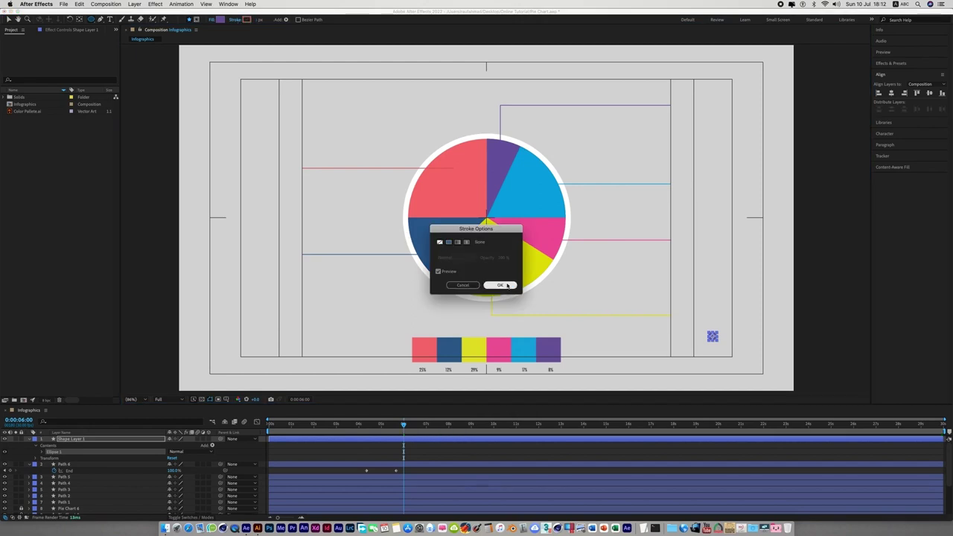
{"action": "left_click", "coordinate": [499, 285]}
{"action": "left_click", "coordinate": [8, 18]}
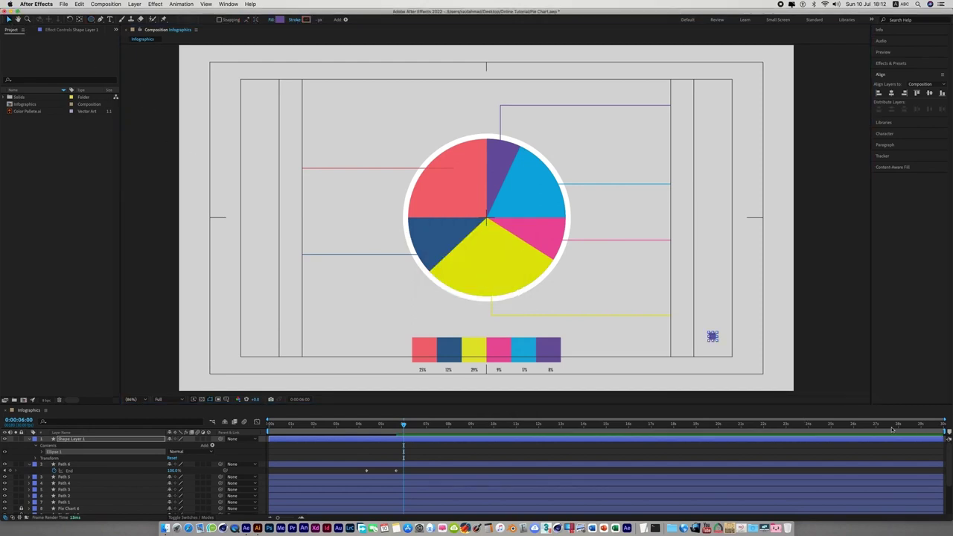
{"action": "left_click", "coordinate": [709, 353]}
{"action": "key", "text": "period"}
{"action": "left_click", "coordinate": [750, 362]}
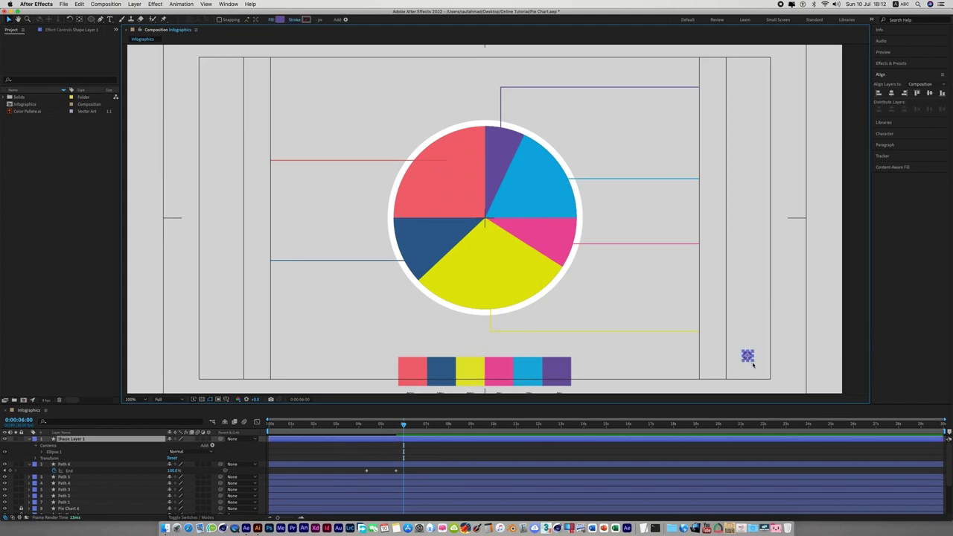
{"action": "key", "text": "Return"}
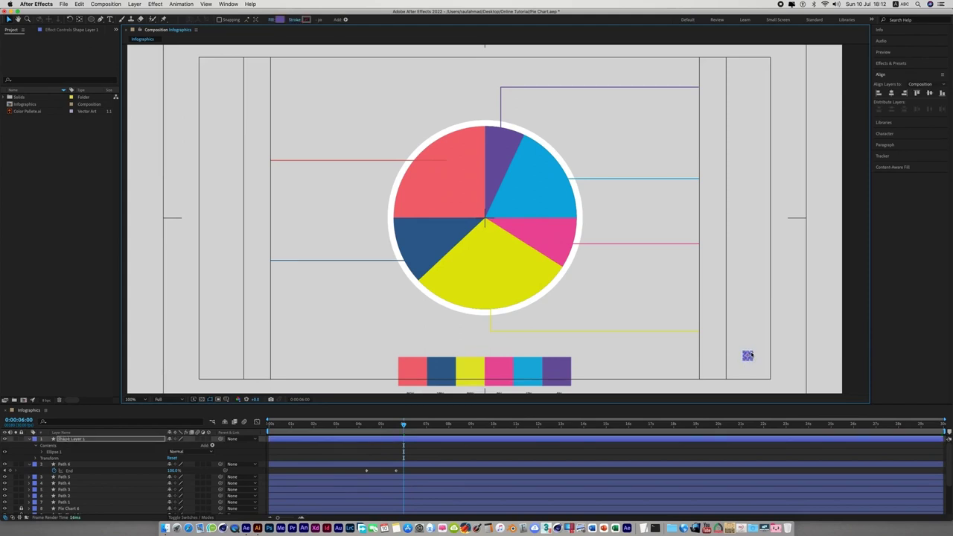
{"action": "left_click", "coordinate": [859, 376]}
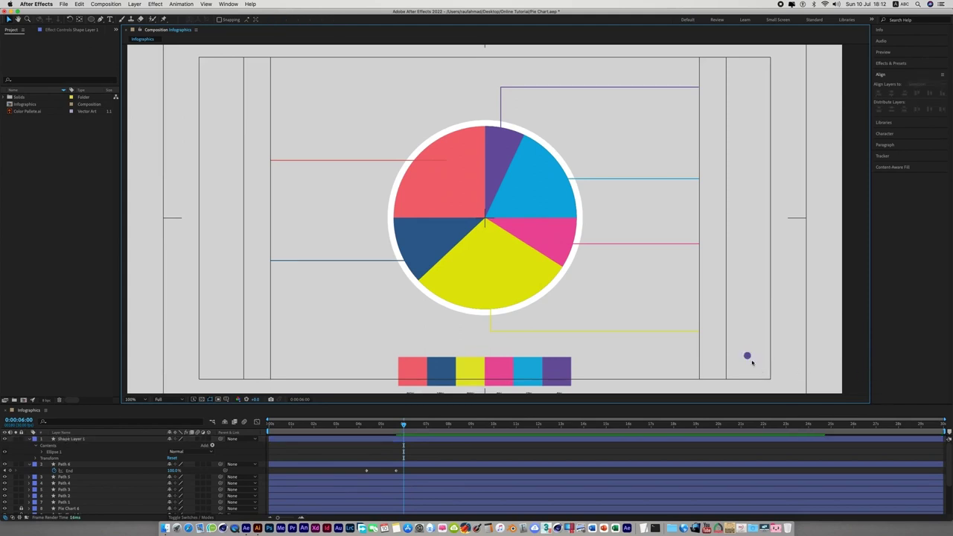
Step: Rename the purple dot's shape layer to 'Point' and collapse its properties
{"action": "left_click", "coordinate": [747, 356]}
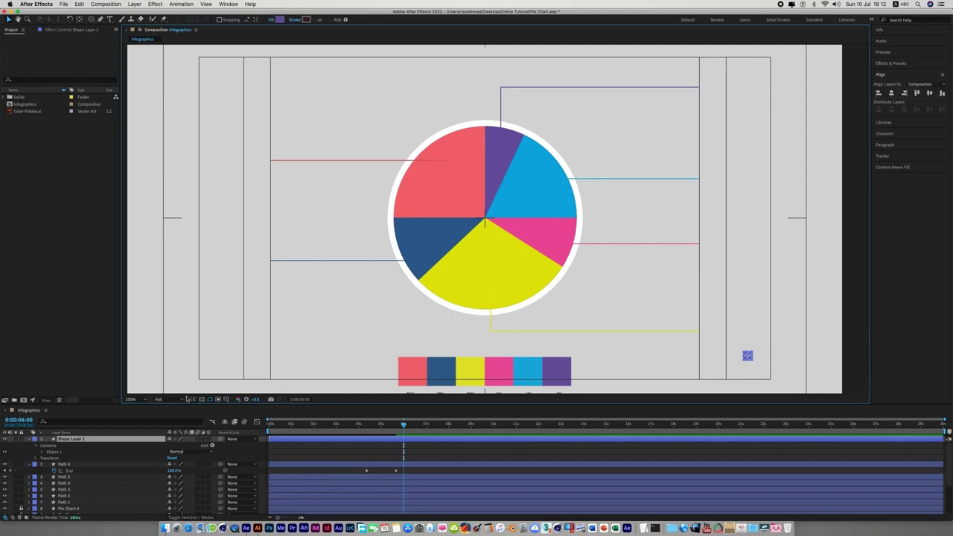
{"action": "right_click", "coordinate": [86, 443]}
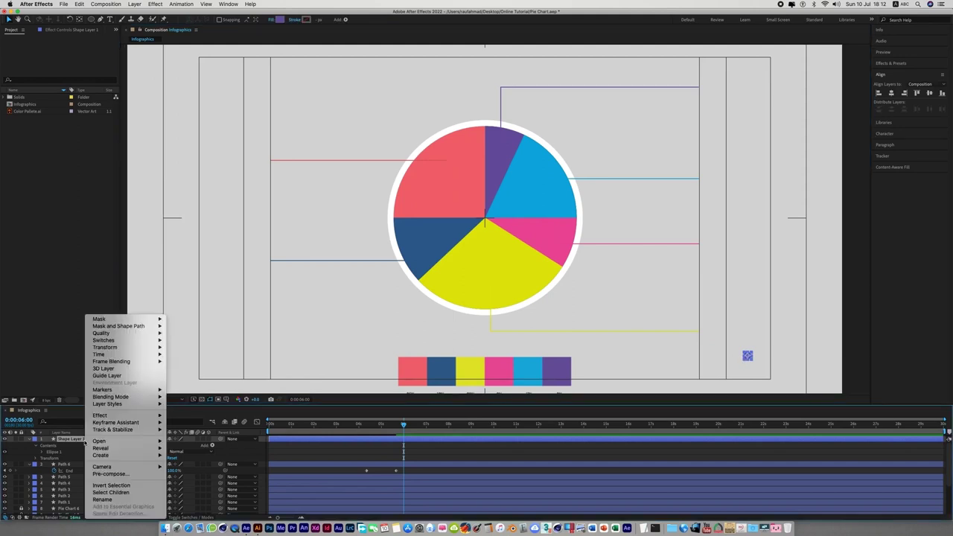
{"action": "left_click", "coordinate": [104, 500]}
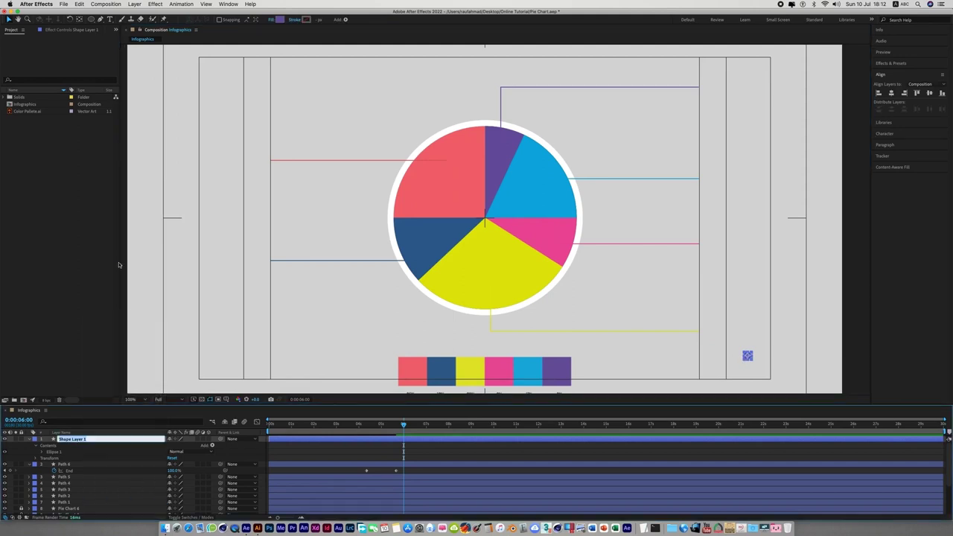
{"action": "type", "text": "Point"}
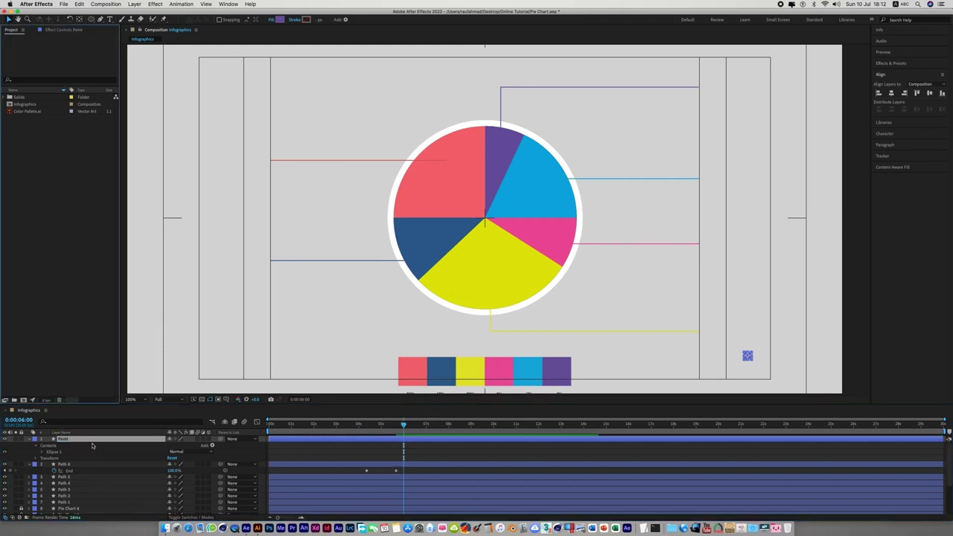
{"action": "key", "text": "Return"}
{"action": "left_click", "coordinate": [30, 440]}
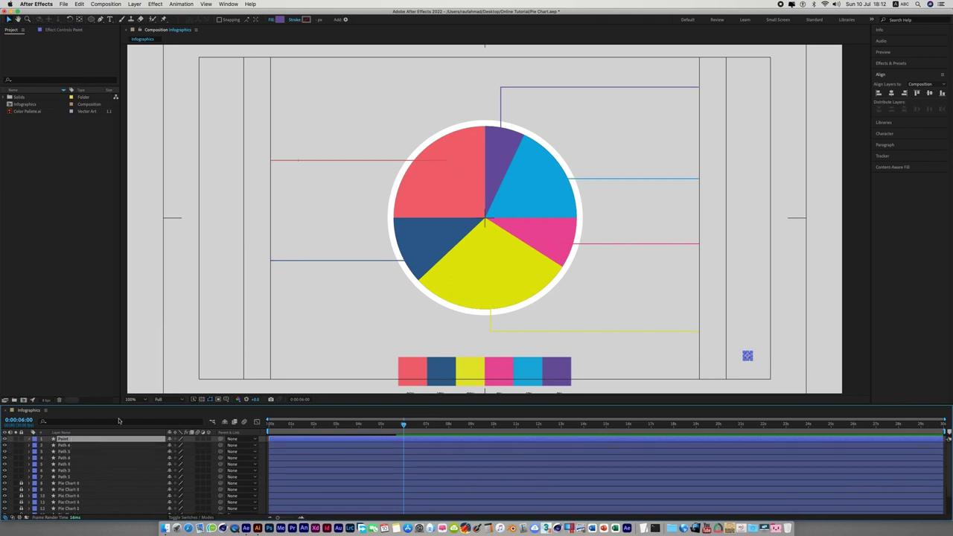
Step: Duplicate the Point dot and position the copy just above the original
{"action": "left_click", "coordinate": [79, 5]}
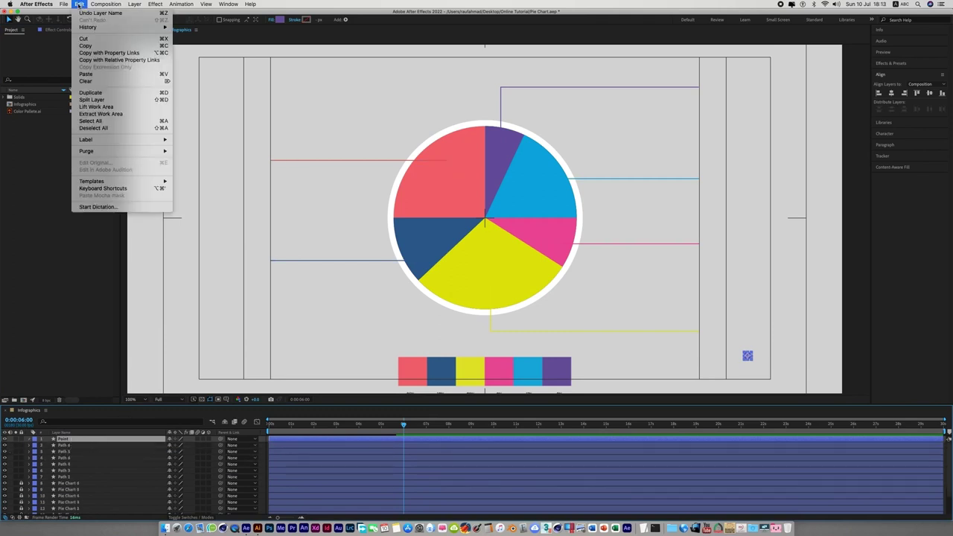
{"action": "left_click", "coordinate": [91, 92]}
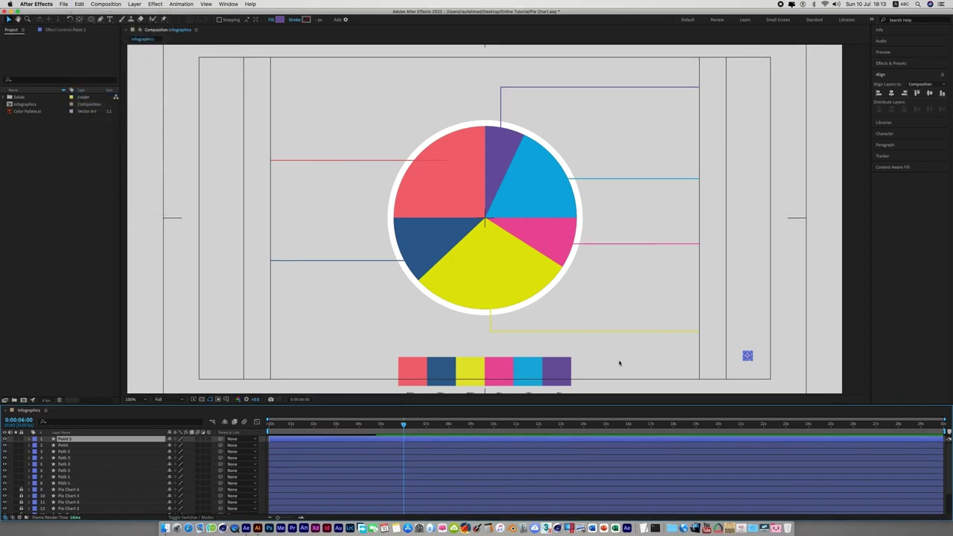
{"action": "key", "text": "shift+Up"}
{"action": "key", "text": "shift+Up"}
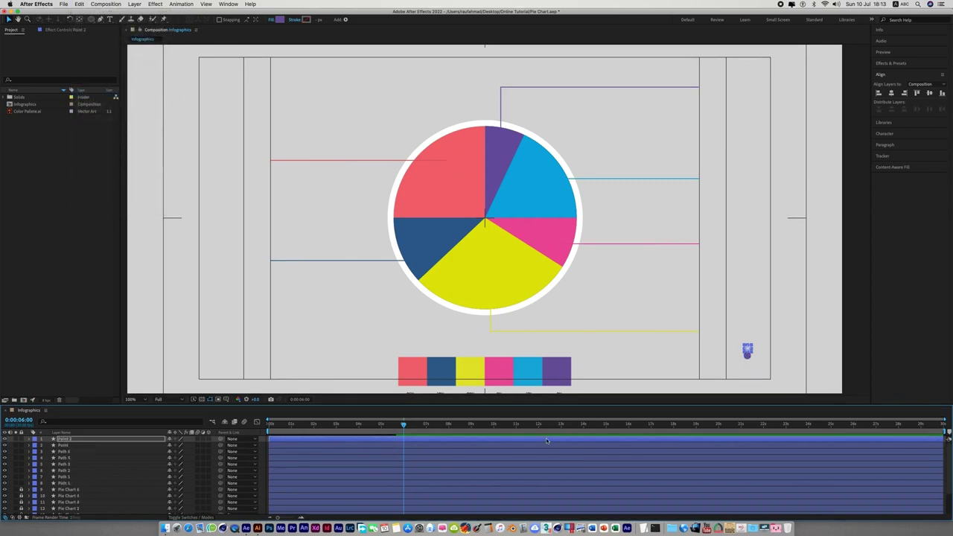
{"action": "key", "text": "shift+Up"}
{"action": "key", "text": "shift+Up"}
{"action": "left_click_drag", "start_coordinate": [747, 341], "coordinate": [749, 347]}
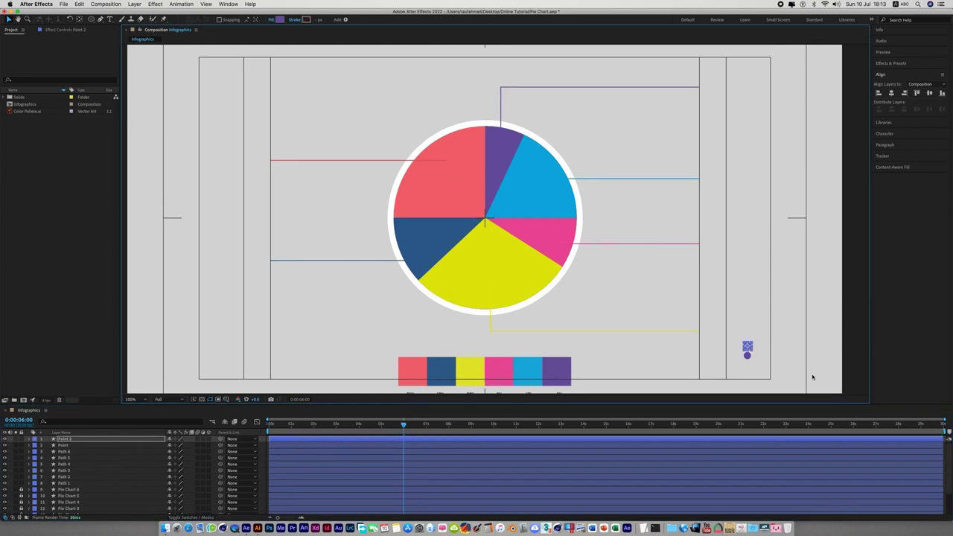
Step: Add Point 3 through Point 6 copies, each nudged up to complete the vertical column
{"action": "key", "text": "super+d"}
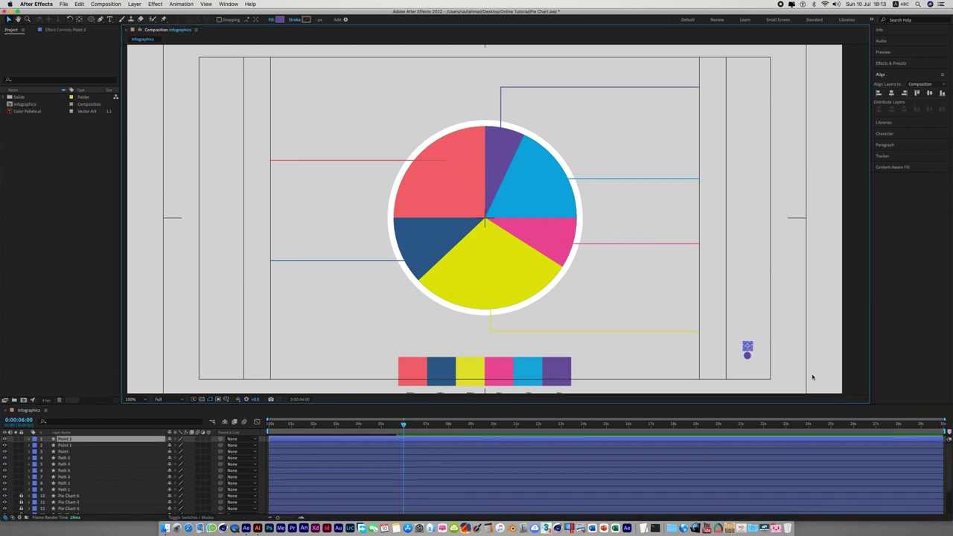
{"action": "key", "text": "shift+Up"}
{"action": "key", "text": "shift+Up"}
{"action": "key", "text": "shift+Up"}
{"action": "key", "text": "super+d"}
{"action": "key", "text": "shift+Up"}
{"action": "key", "text": "shift+Up"}
{"action": "key", "text": "shift+Up"}
{"action": "key", "text": "shift+Up"}
{"action": "key", "text": "super+d"}
{"action": "key", "text": "shift+Up"}
{"action": "key", "text": "shift+Up"}
{"action": "key", "text": "shift+Up"}
{"action": "key", "text": "super+d"}
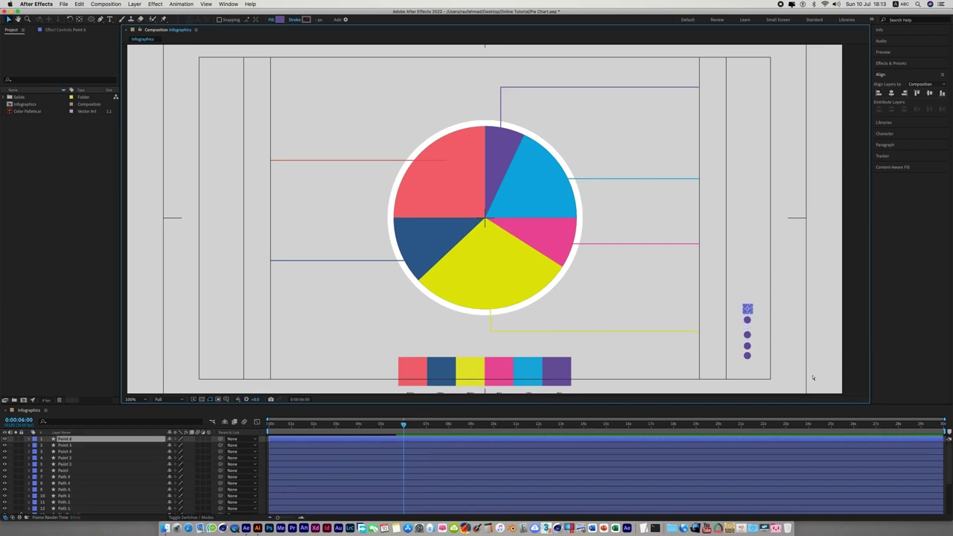
{"action": "key", "text": "shift+Up"}
{"action": "key", "text": "shift+Up"}
{"action": "key", "text": "shift+Up"}
{"action": "key", "text": "shift+Up"}
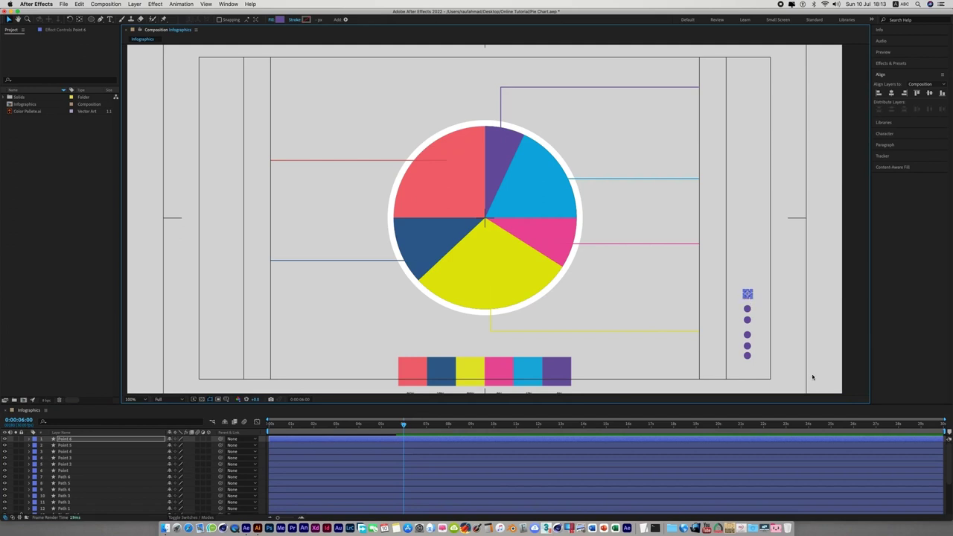
{"action": "left_click", "coordinate": [853, 341]}
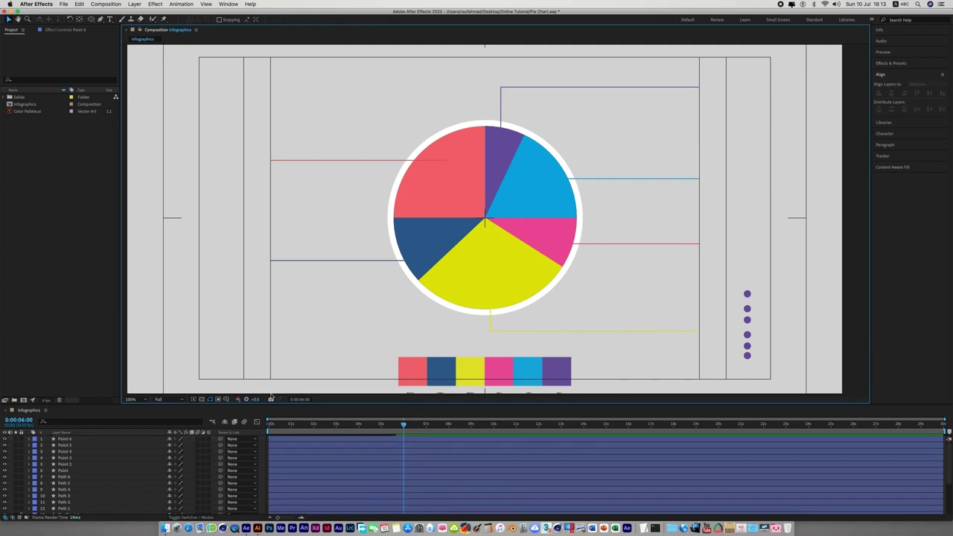
Step: Reveal Path 1's two Trim Paths End keyframes and scrub the preview back to 0:00:01:27
{"action": "left_click", "coordinate": [72, 509]}
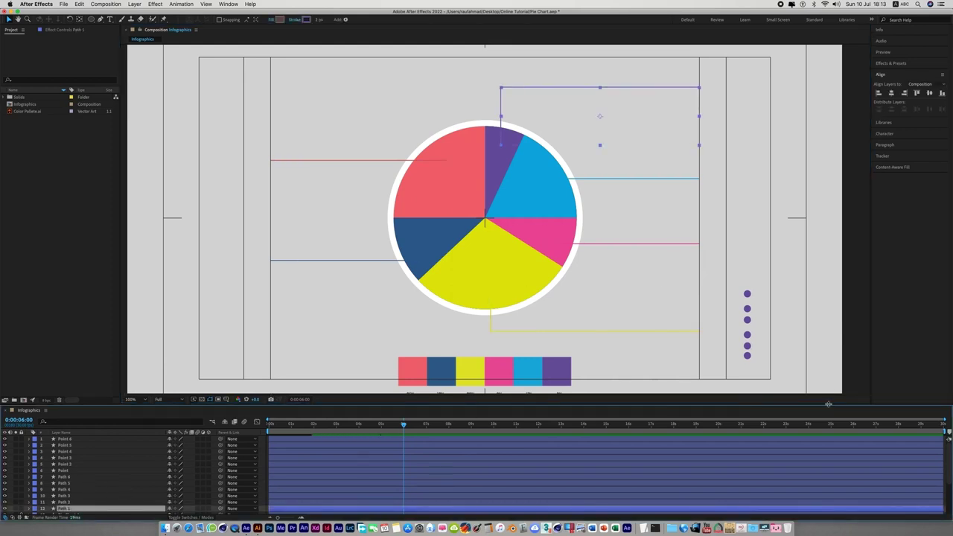
{"action": "left_click_drag", "start_coordinate": [833, 403], "coordinate": [830, 380]}
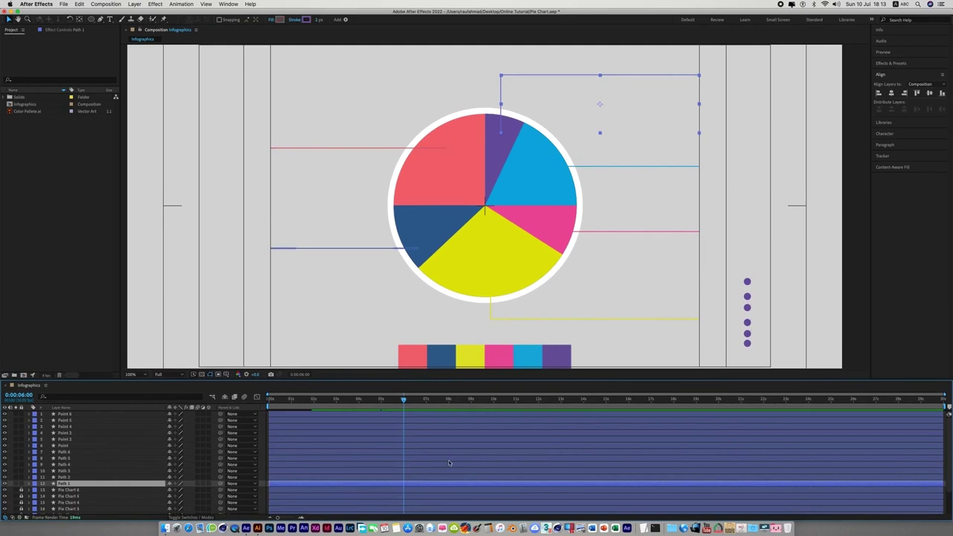
{"action": "key", "text": "u"}
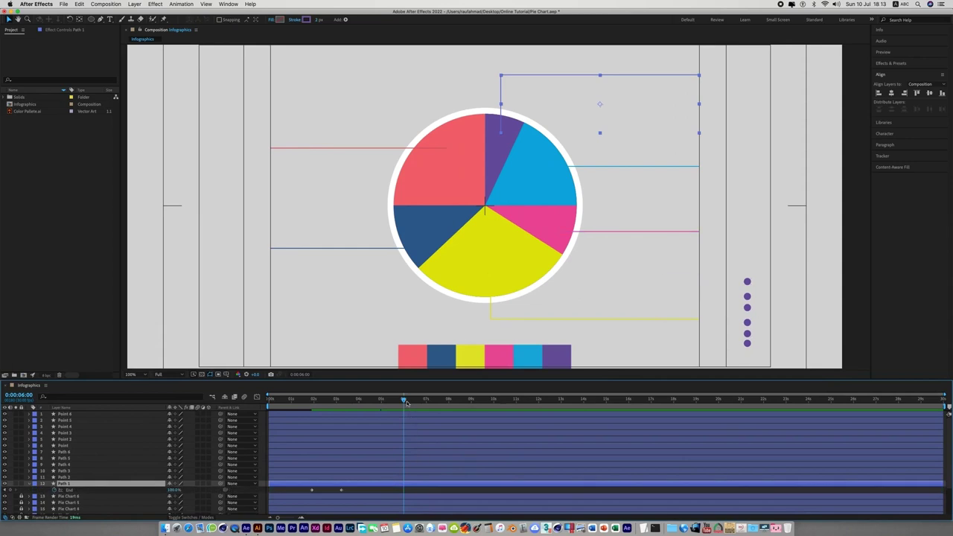
{"action": "left_click_drag", "start_coordinate": [403, 399], "coordinate": [311, 400]}
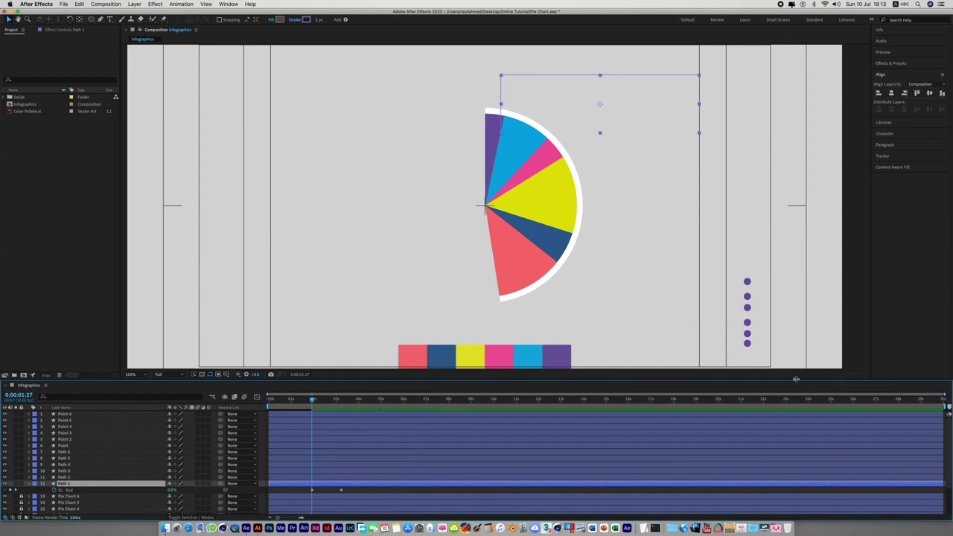
Step: Rename the bottom dot's Point layer to Point 1
{"action": "left_click", "coordinate": [74, 445]}
{"action": "right_click", "coordinate": [78, 449]}
{"action": "key", "text": "Up"}
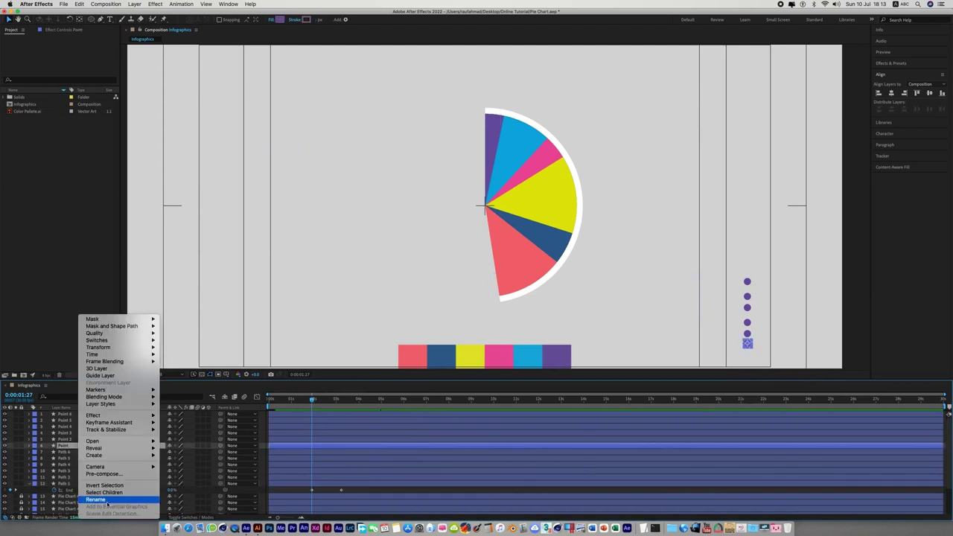
{"action": "key", "text": "Return"}
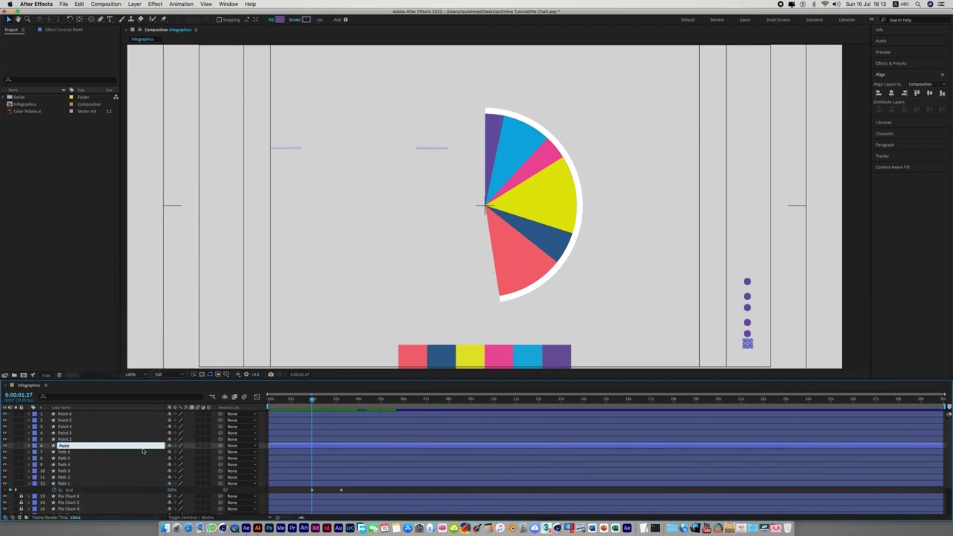
{"action": "type", "text": "1"}
{"action": "key", "text": "Return"}
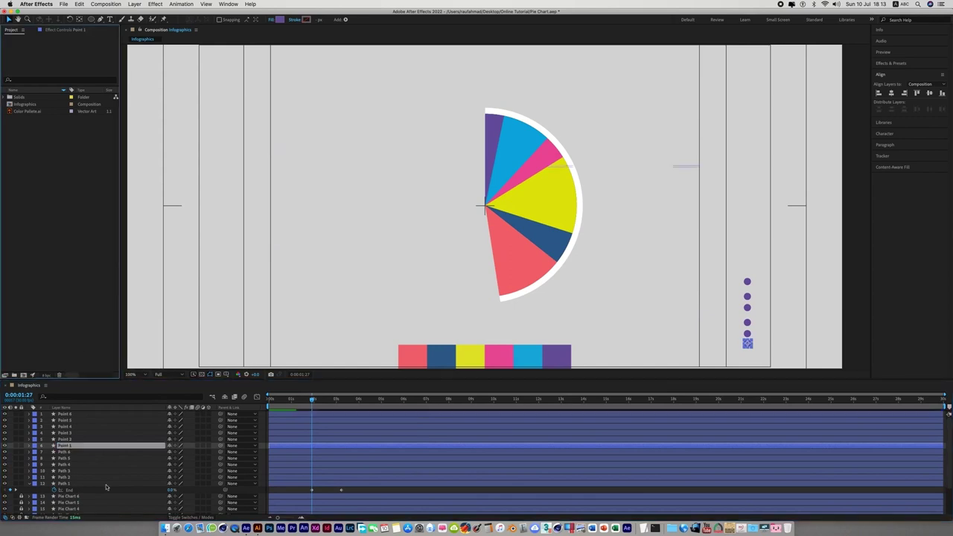
Step: Copy the path shape from Path 1's Shape 1 > Path 1 to the clipboard
{"action": "left_click", "coordinate": [97, 483]}
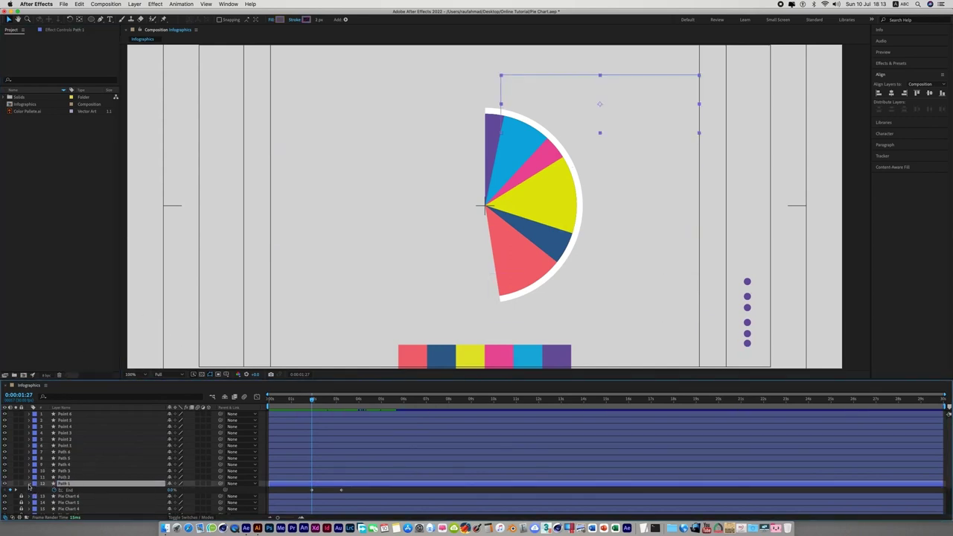
{"action": "left_click", "coordinate": [29, 484]}
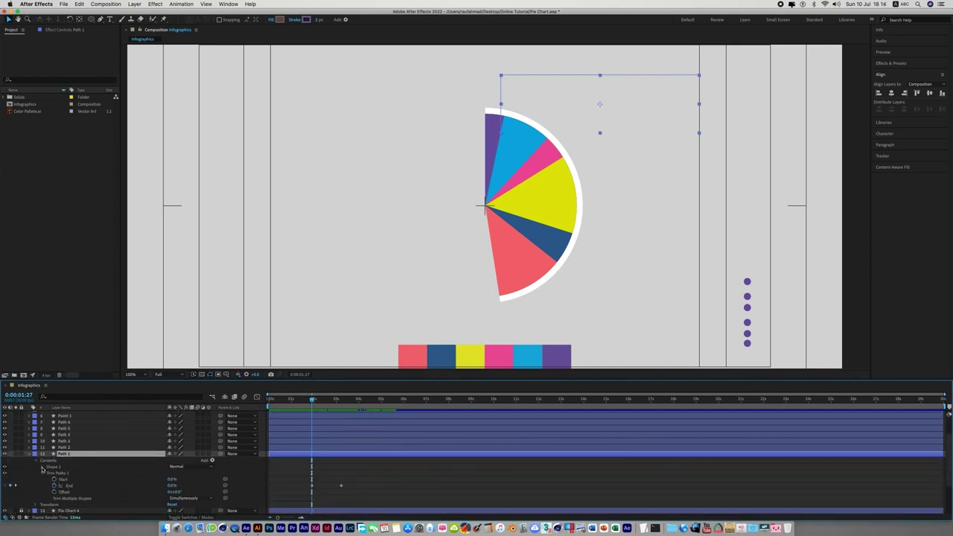
{"action": "left_click", "coordinate": [42, 467]}
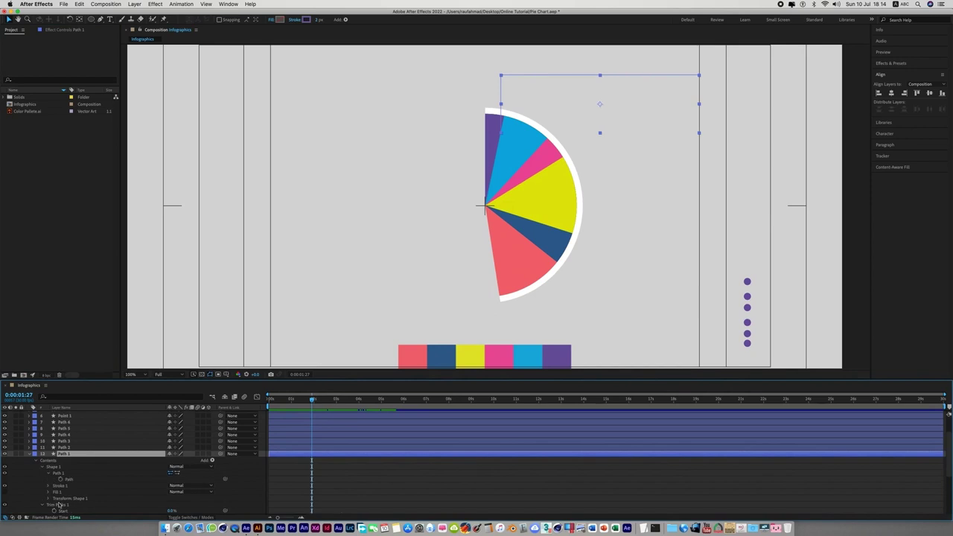
{"action": "left_click", "coordinate": [70, 480]}
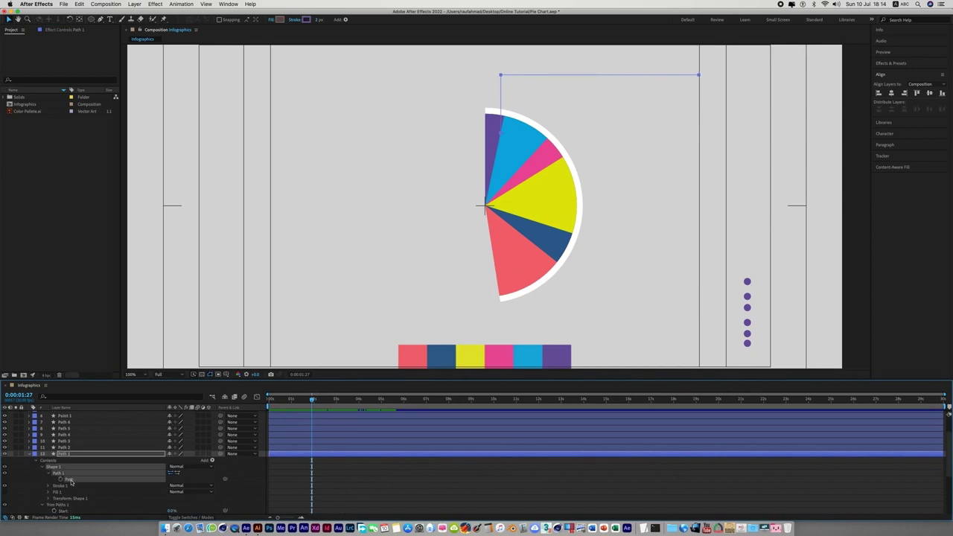
{"action": "left_click", "coordinate": [79, 5]}
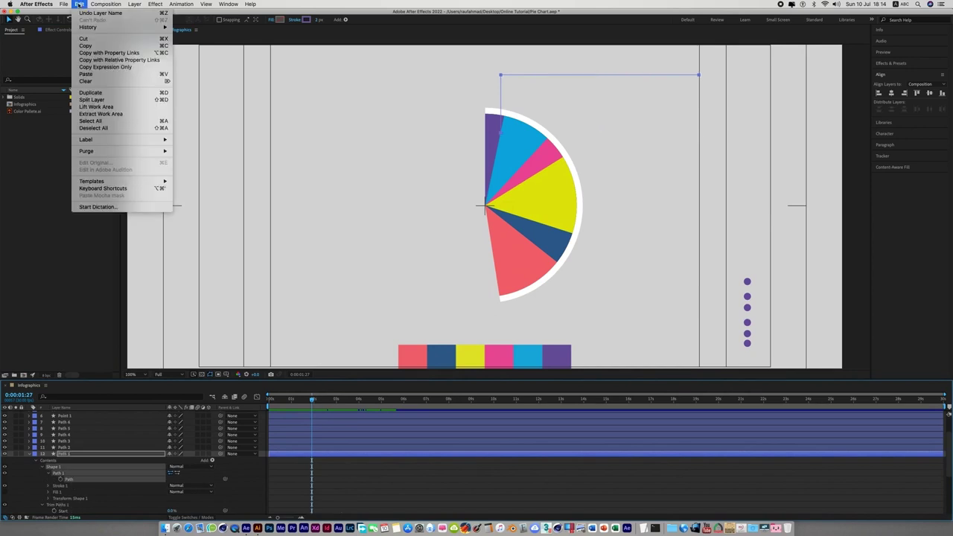
{"action": "left_click", "coordinate": [86, 45]}
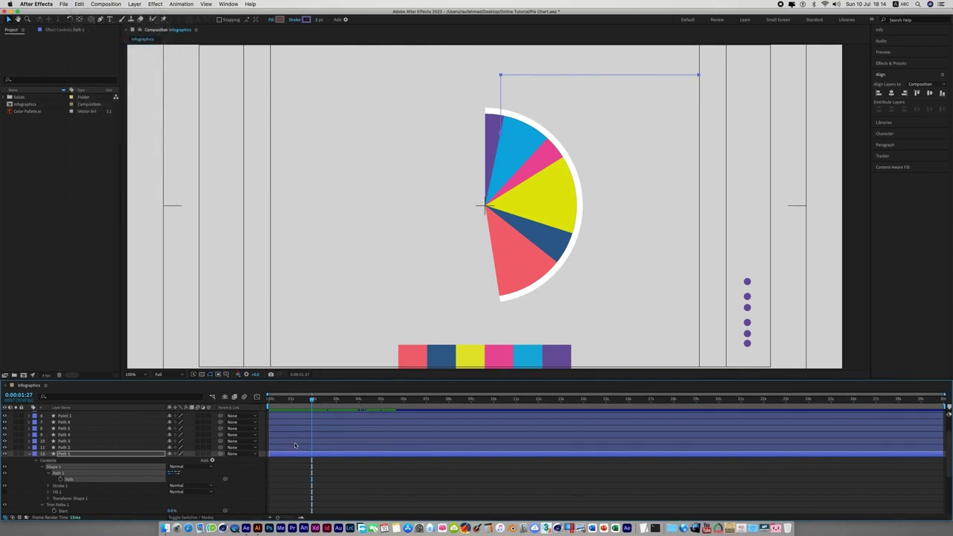
{"action": "scroll", "coordinate": [355, 468], "scroll_direction": "down", "scroll_amount": 5}
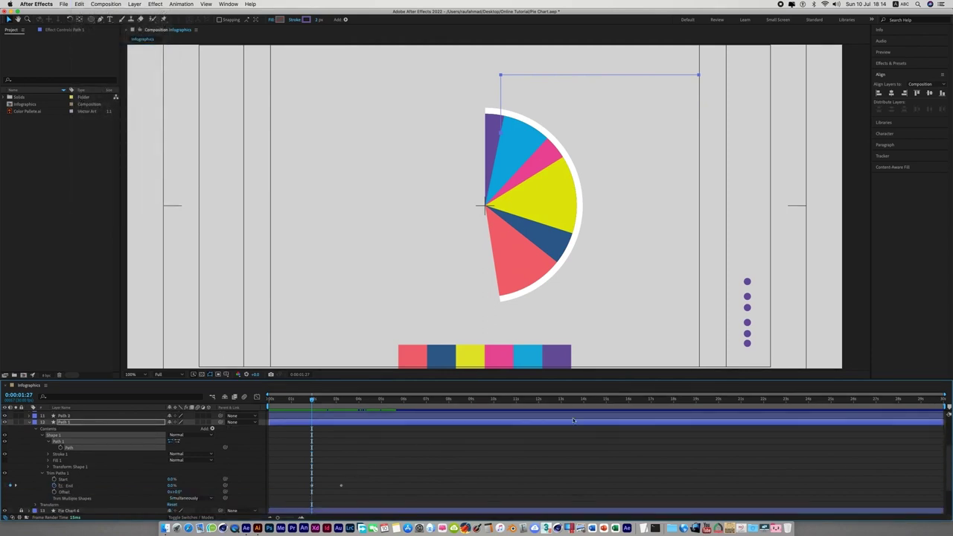
{"action": "left_click", "coordinate": [30, 422]}
Step: Paste Path 1's shape into Point 1's Position as keyframes, then enlarge the timeline
{"action": "scroll", "coordinate": [104, 474], "scroll_direction": "up", "scroll_amount": 3}
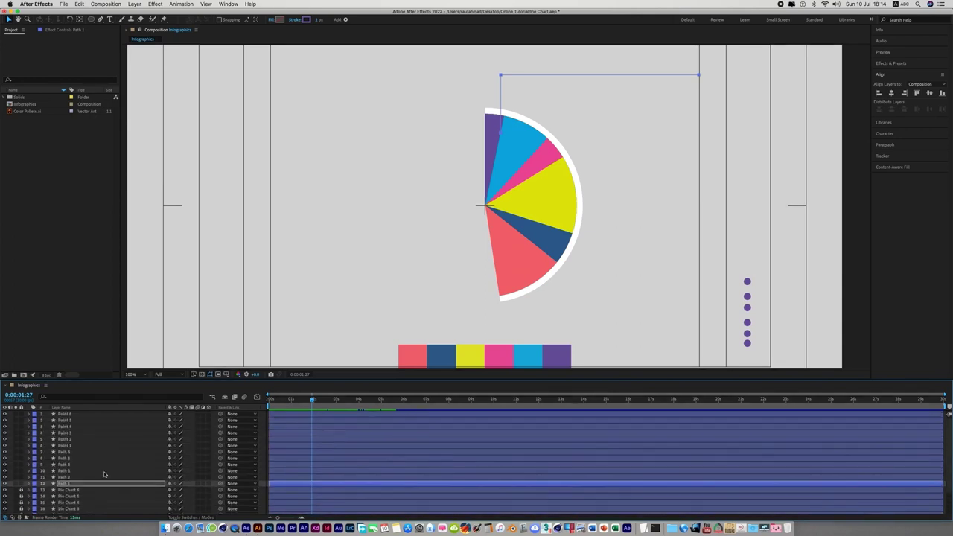
{"action": "left_click", "coordinate": [70, 445]}
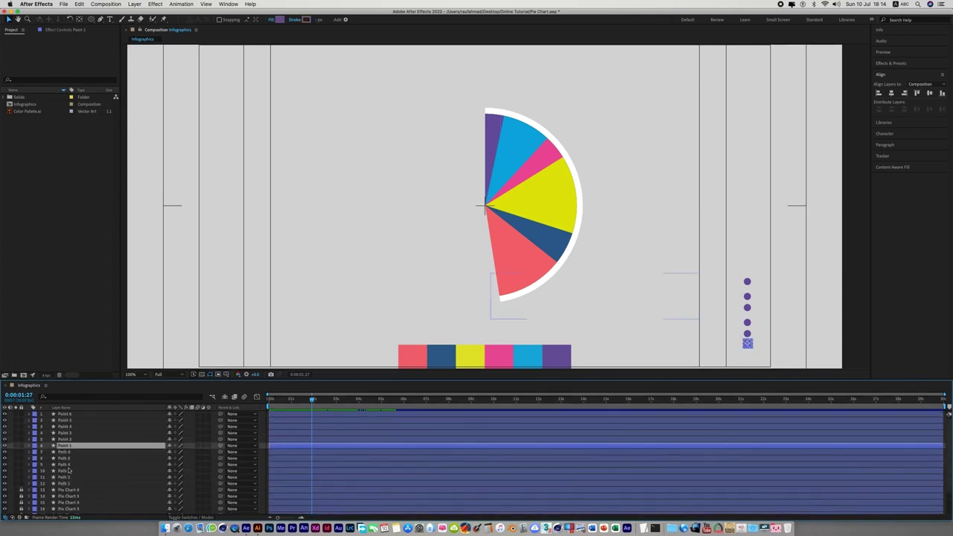
{"action": "left_click", "coordinate": [30, 446]}
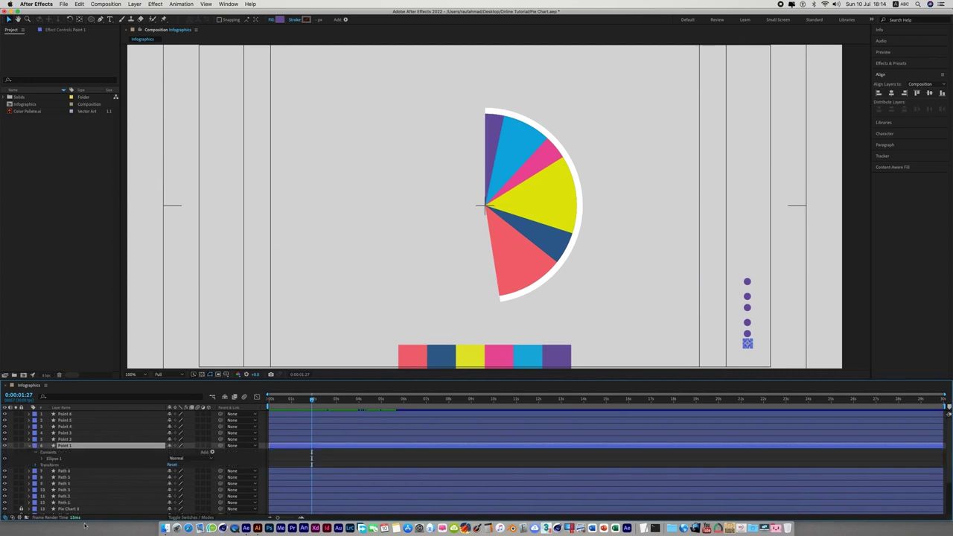
{"action": "left_click", "coordinate": [34, 465]}
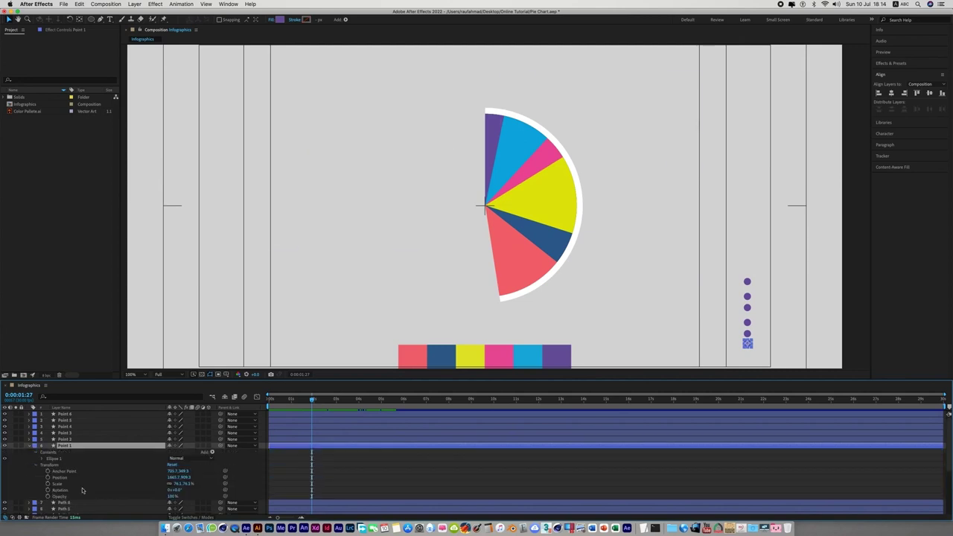
{"action": "left_click", "coordinate": [59, 477]}
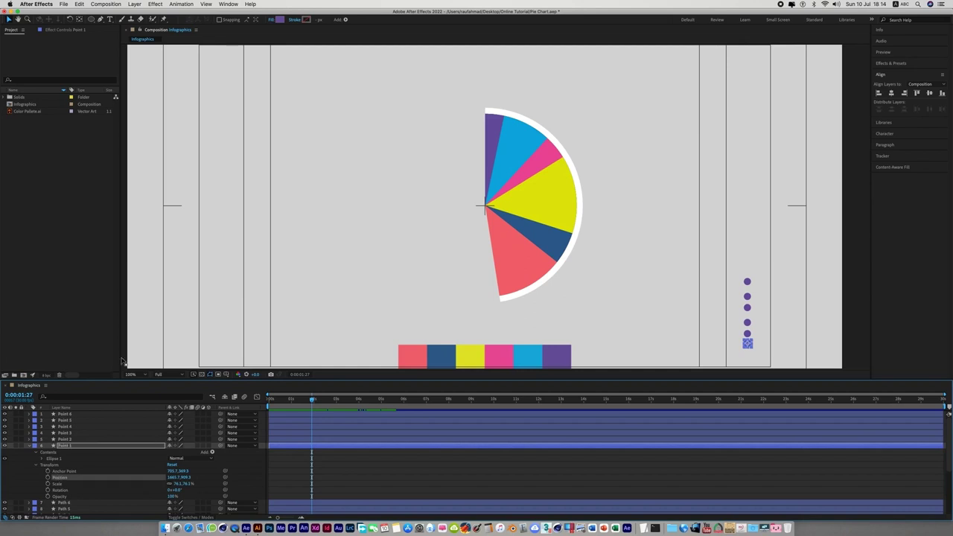
{"action": "left_click", "coordinate": [79, 4]}
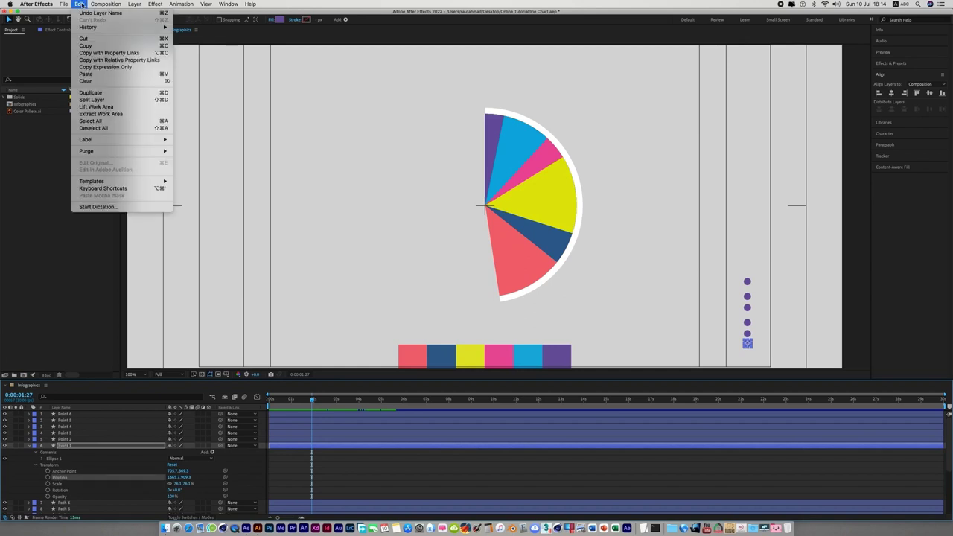
{"action": "left_click", "coordinate": [89, 75]}
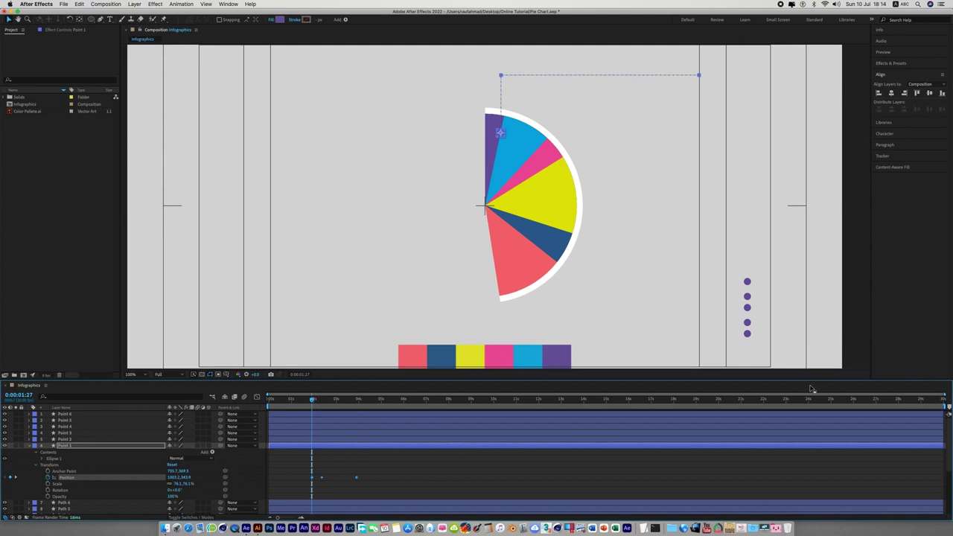
{"action": "left_click_drag", "start_coordinate": [810, 379], "coordinate": [805, 254]}
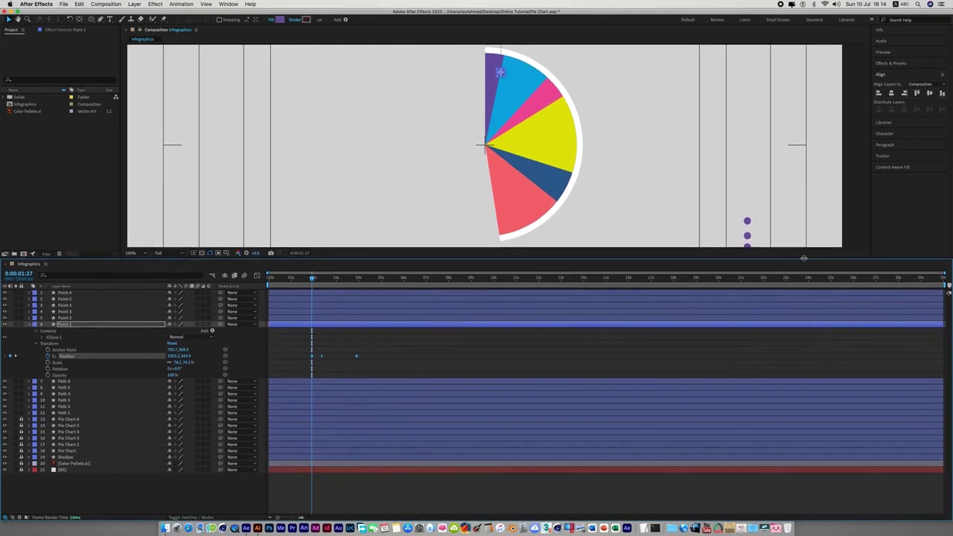
Step: Move Point 1's last Position keyframe to 0:00:03:07 so the dot reaches the line's tip
{"action": "left_click", "coordinate": [76, 412]}
{"action": "left_click", "coordinate": [28, 413]}
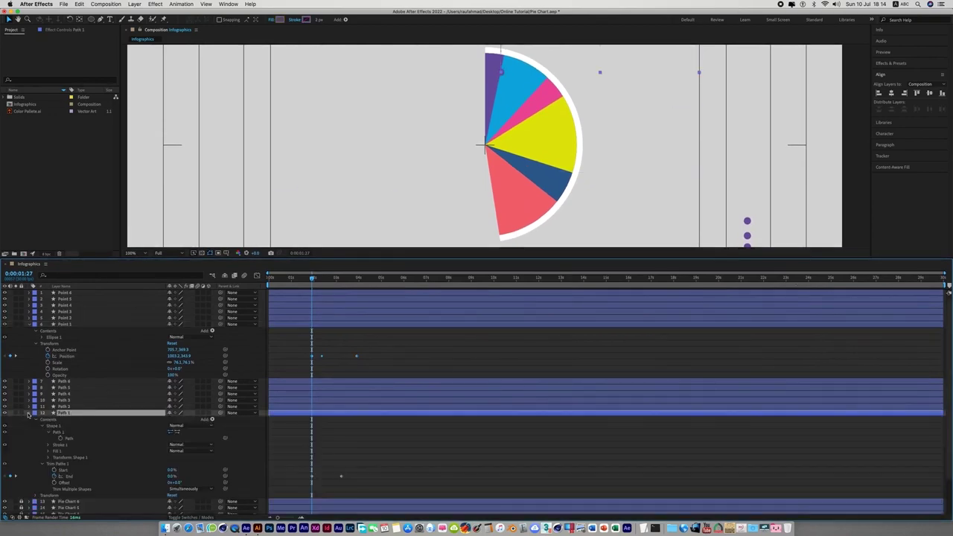
{"action": "left_click_drag", "start_coordinate": [313, 278], "coordinate": [341, 278]}
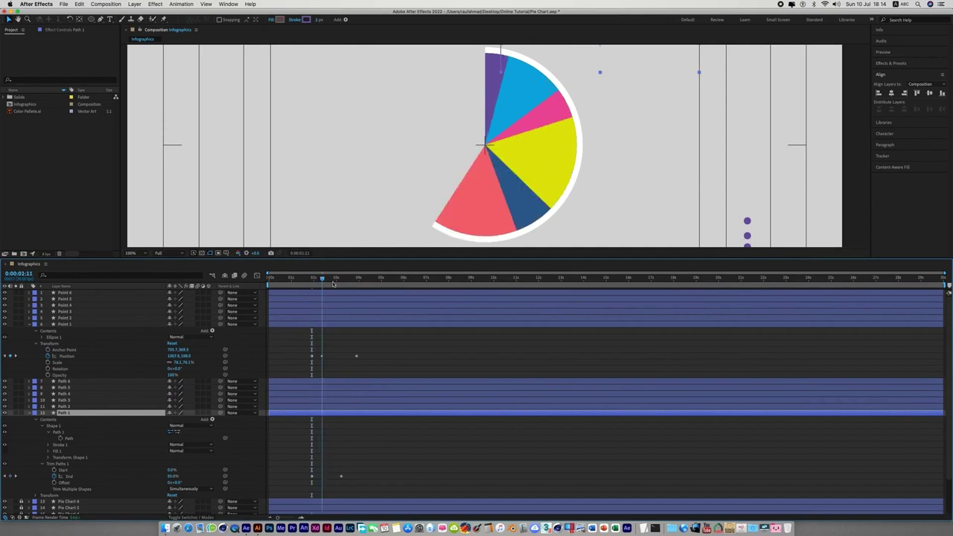
{"action": "mouse_move", "coordinate": [300, 338]}
{"action": "left_mouse_down"}
{"action": "mouse_move", "coordinate": [384, 371]}
{"action": "mouse_move", "coordinate": [343, 362]}
{"action": "left_mouse_up"}
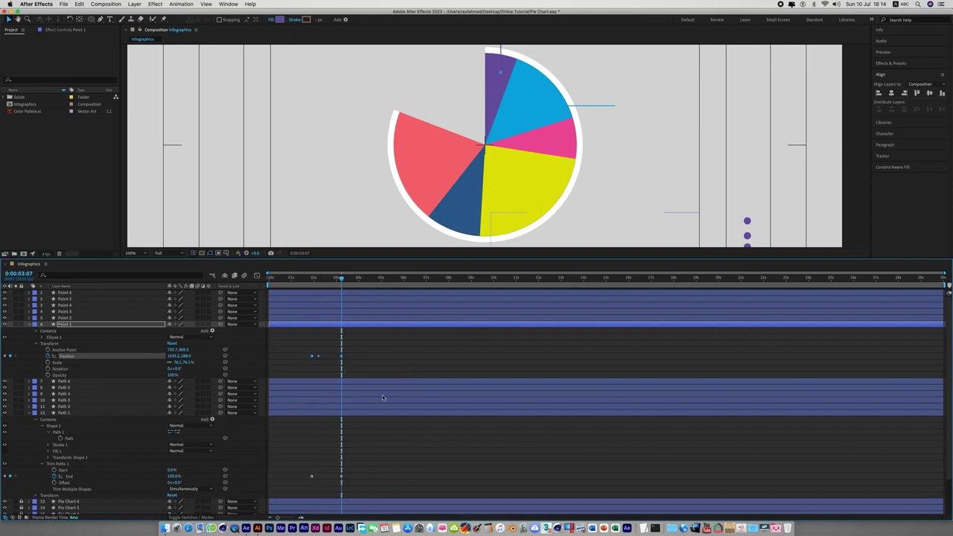
{"action": "left_click", "coordinate": [388, 369]}
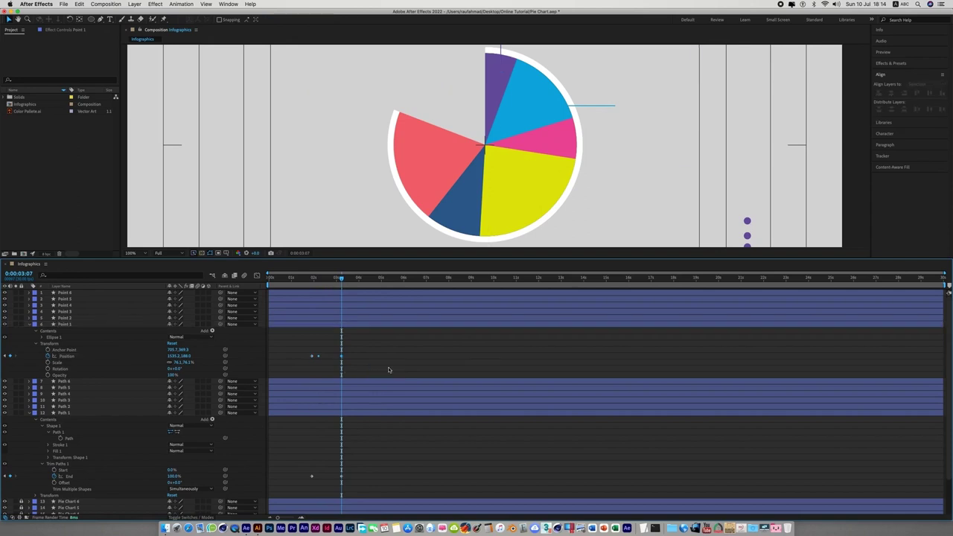
Step: Save the project and collapse the Point 1 and Path 1 layers
{"action": "key", "text": "cmd+s"}
{"action": "left_click_drag", "start_coordinate": [647, 258], "coordinate": [648, 335]}
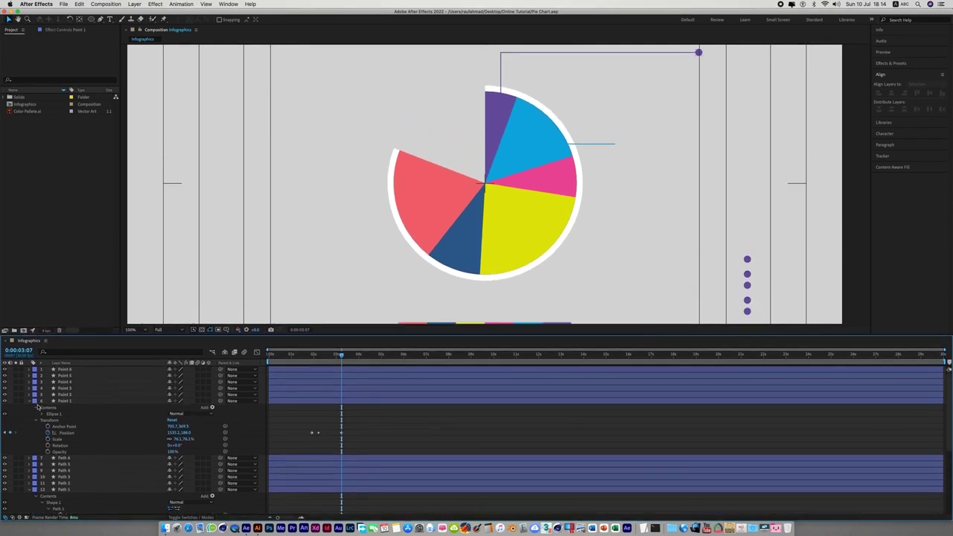
{"action": "left_click", "coordinate": [31, 402]}
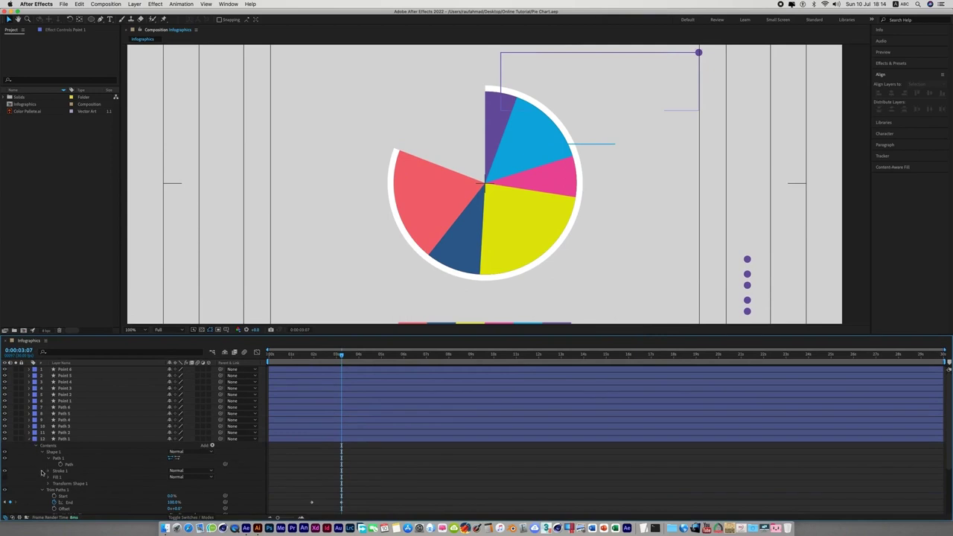
{"action": "left_click", "coordinate": [28, 439]}
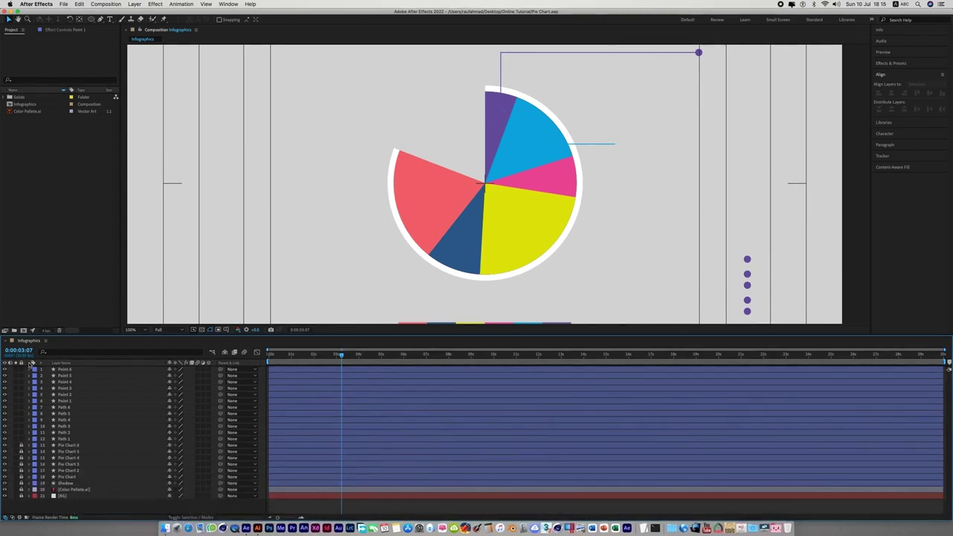
Step: Copy the blue leader line's path shape from Path 2, then show only its keyframed properties
{"action": "left_click", "coordinate": [64, 432]}
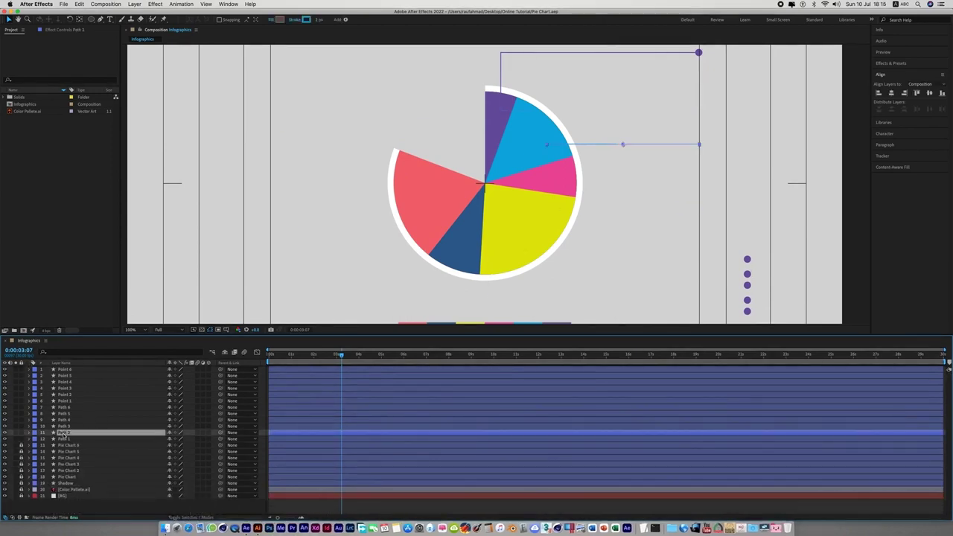
{"action": "left_click", "coordinate": [29, 433]}
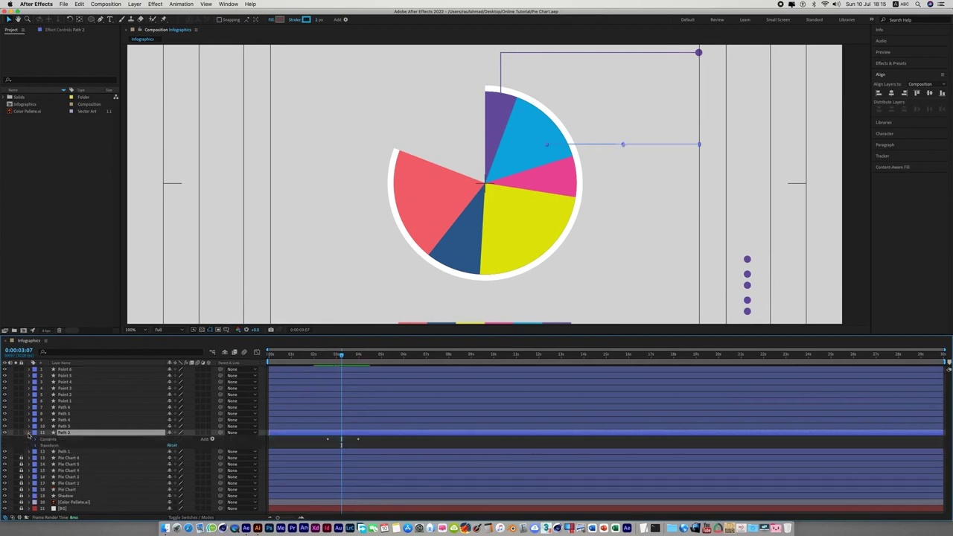
{"action": "left_click", "coordinate": [35, 440]}
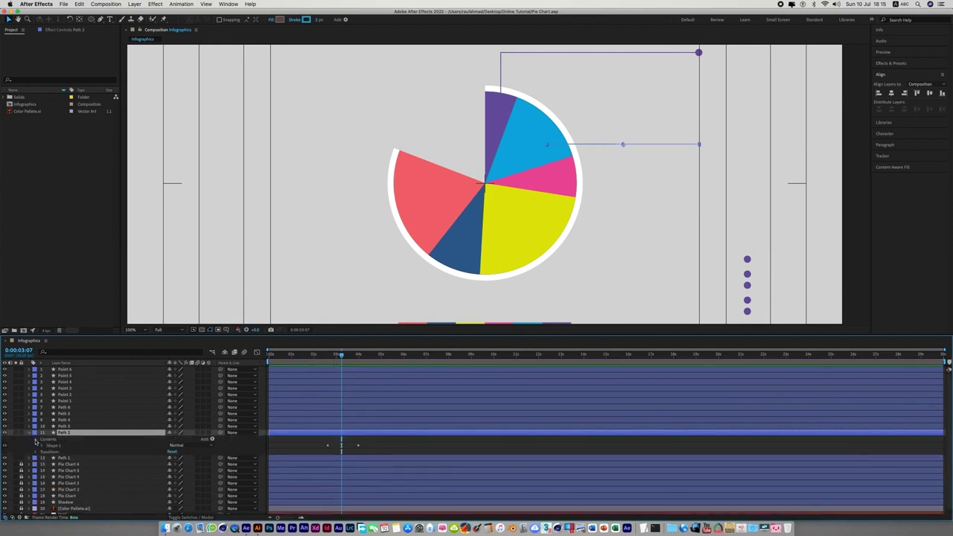
{"action": "left_click", "coordinate": [41, 445]}
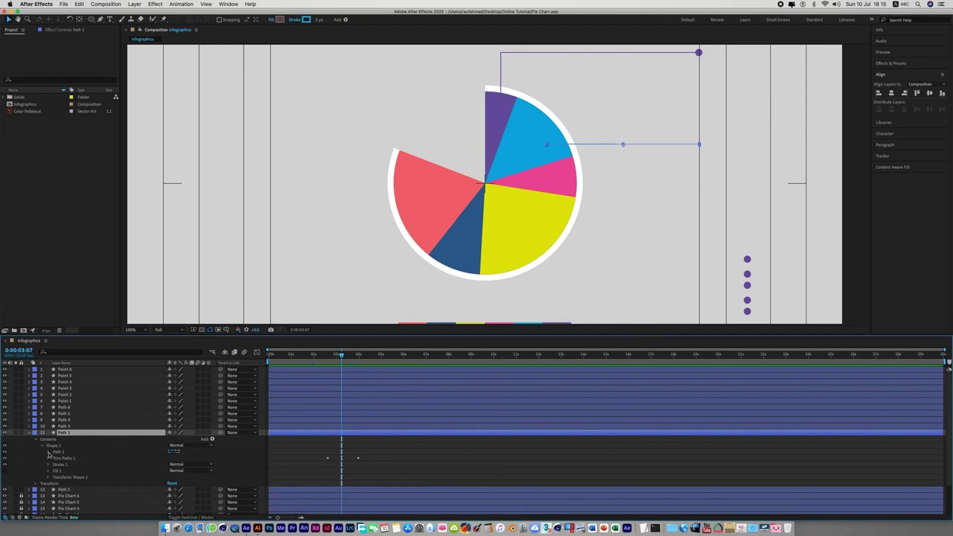
{"action": "left_click", "coordinate": [49, 451]}
{"action": "left_click", "coordinate": [71, 458]}
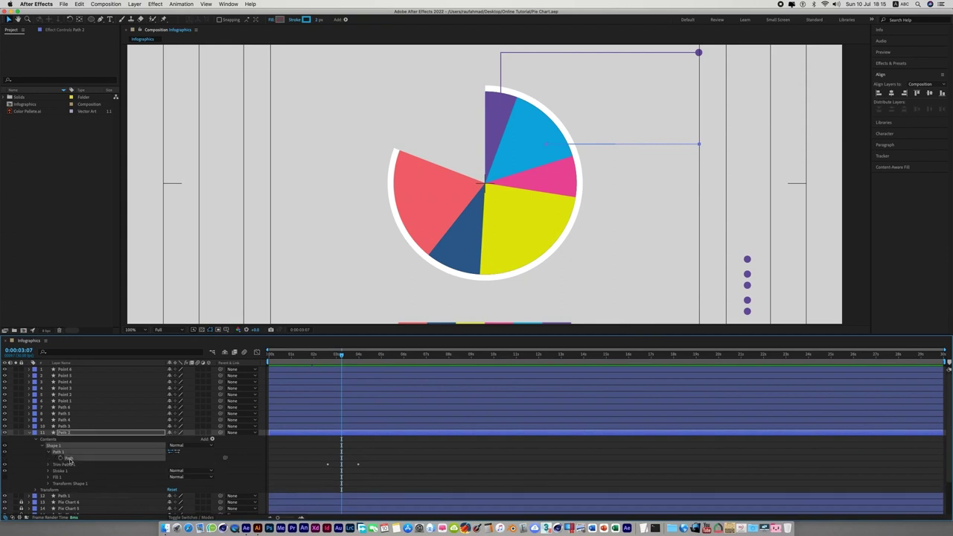
{"action": "left_click", "coordinate": [79, 4]}
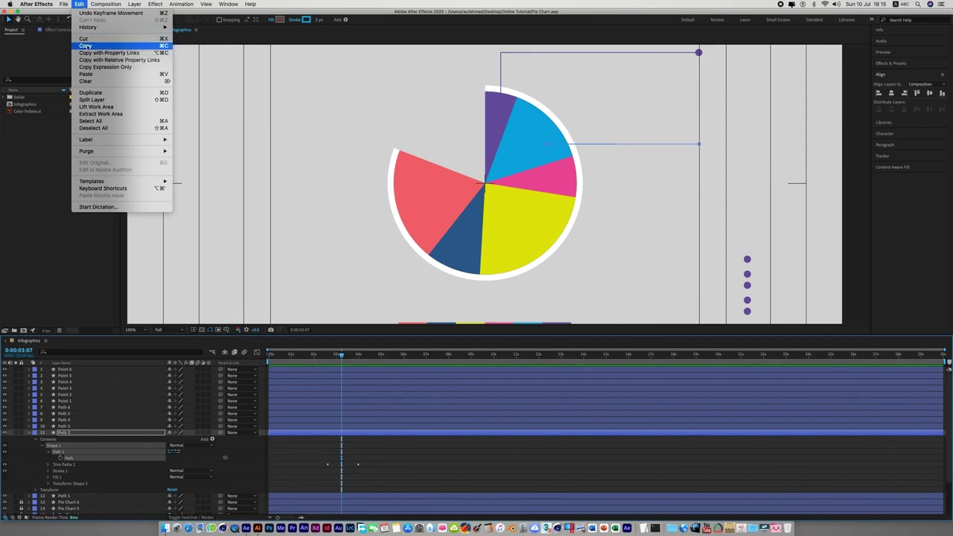
{"action": "left_click", "coordinate": [88, 45]}
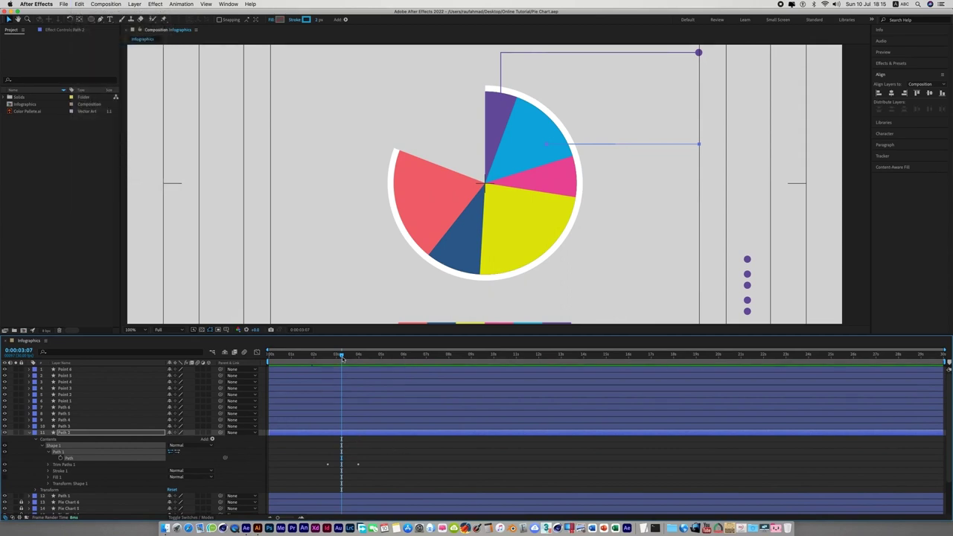
{"action": "left_click_drag", "start_coordinate": [341, 356], "coordinate": [327, 356]}
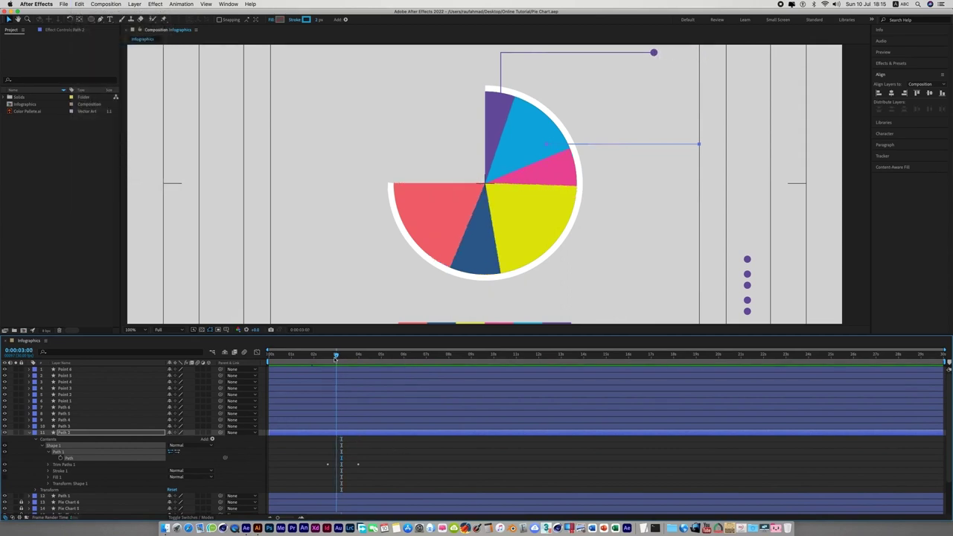
{"action": "left_click", "coordinate": [342, 433]}
{"action": "key", "text": "u"}
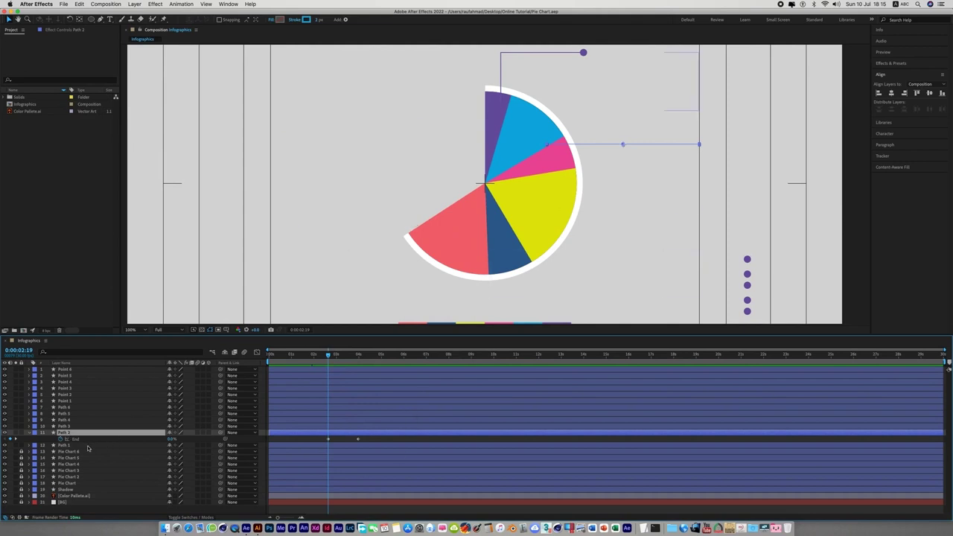
Step: Paste the blue line's path into Point 2's Position as motion keyframes
{"action": "left_click", "coordinate": [73, 395]}
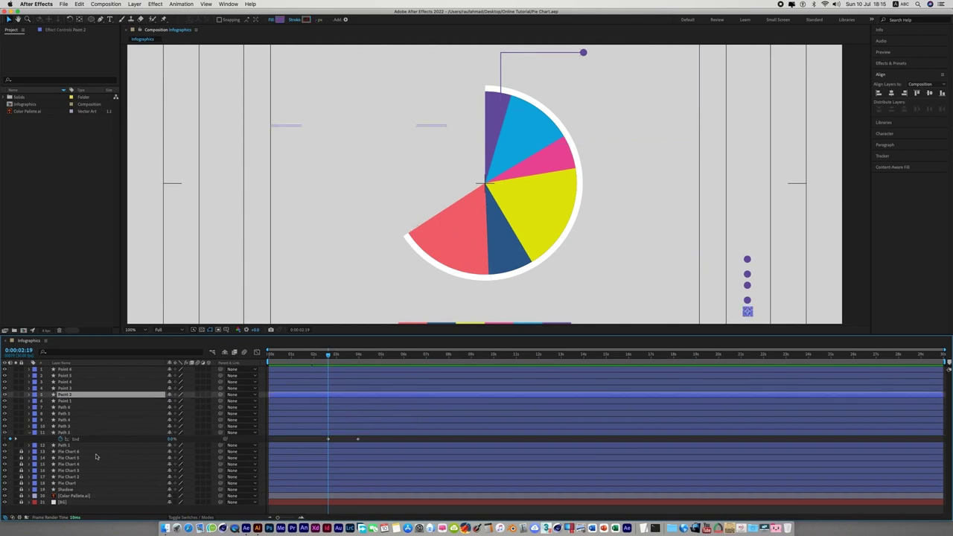
{"action": "left_click", "coordinate": [29, 395]}
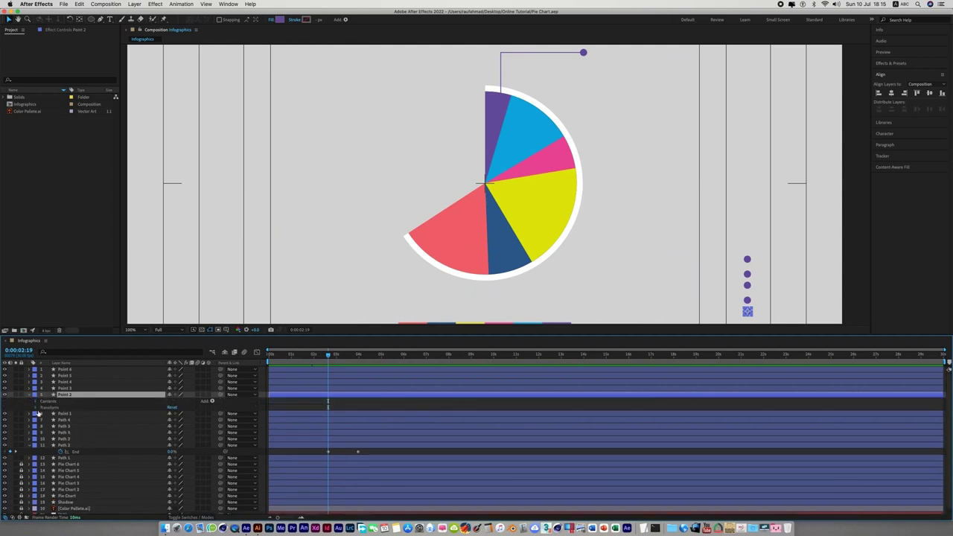
{"action": "left_click", "coordinate": [35, 407]}
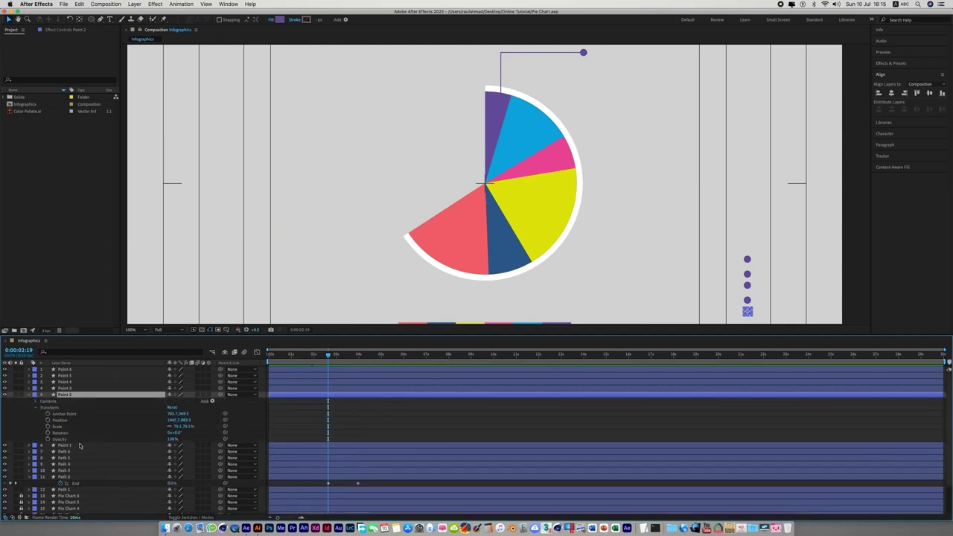
{"action": "left_click", "coordinate": [57, 421]}
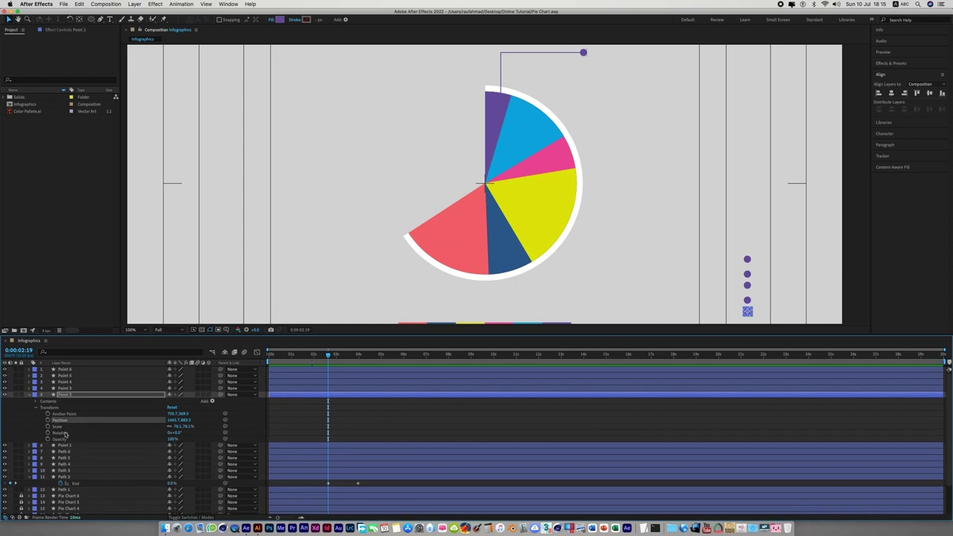
{"action": "left_click", "coordinate": [79, 5]}
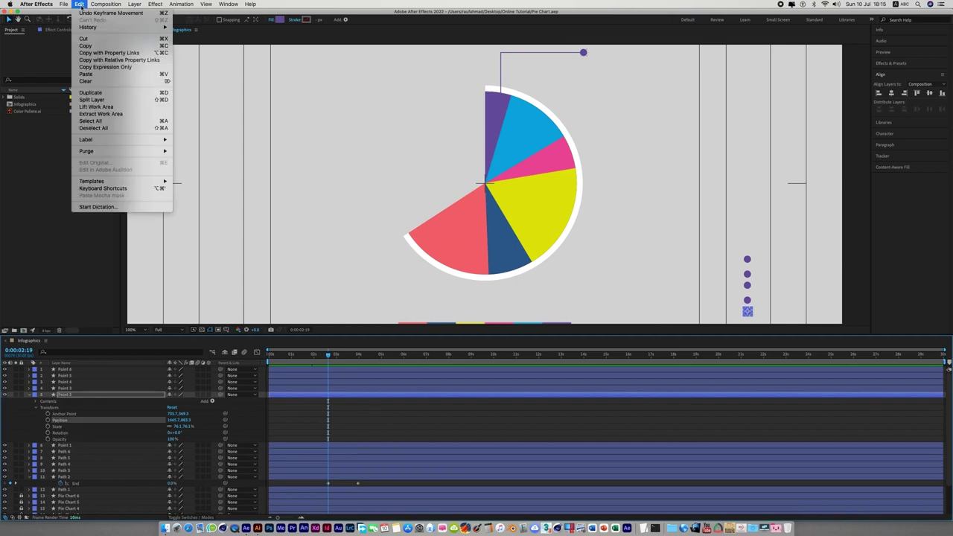
{"action": "left_click", "coordinate": [93, 76]}
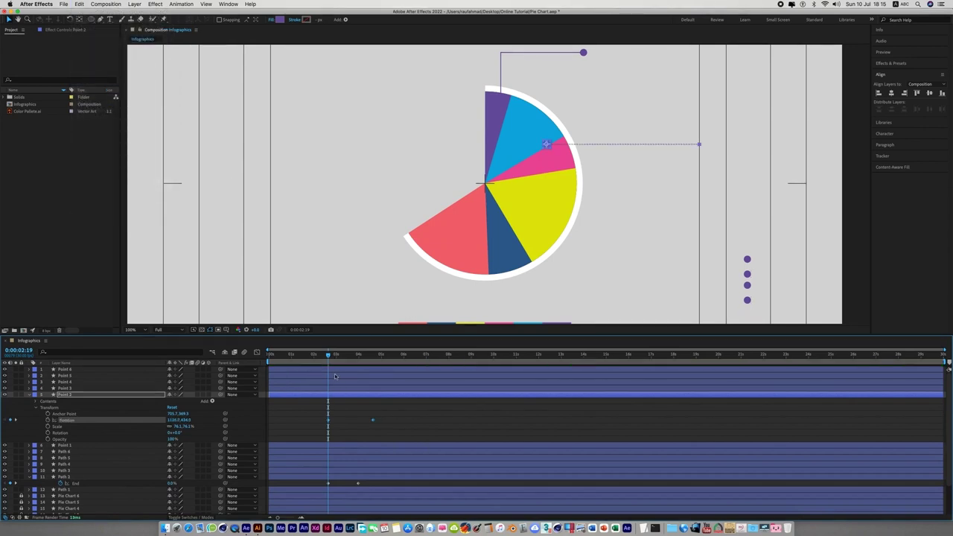
Step: Retime Point 2's last Position keyframe to 0:00:03:29
{"action": "left_click_drag", "start_coordinate": [330, 359], "coordinate": [358, 359]}
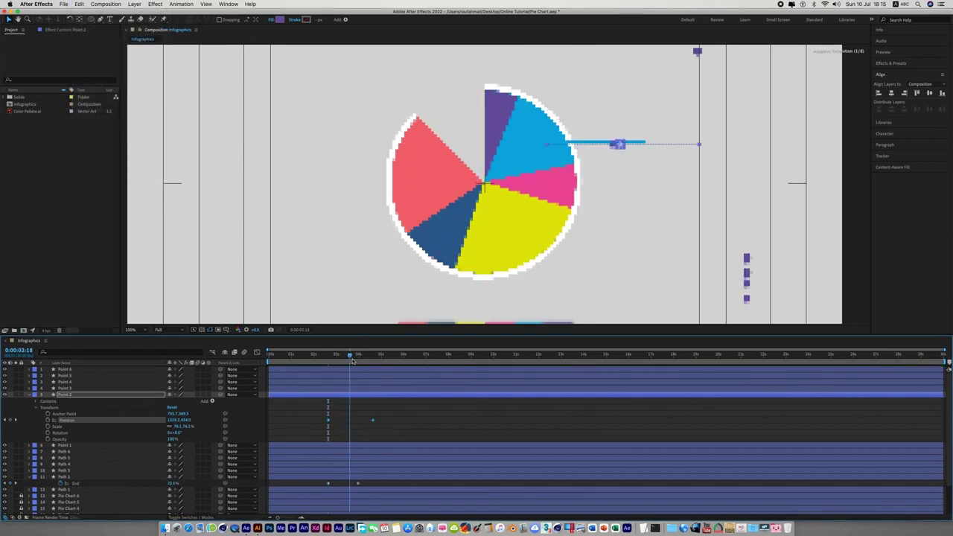
{"action": "left_click_drag", "start_coordinate": [372, 420], "coordinate": [357, 423]}
{"action": "left_click", "coordinate": [412, 423]}
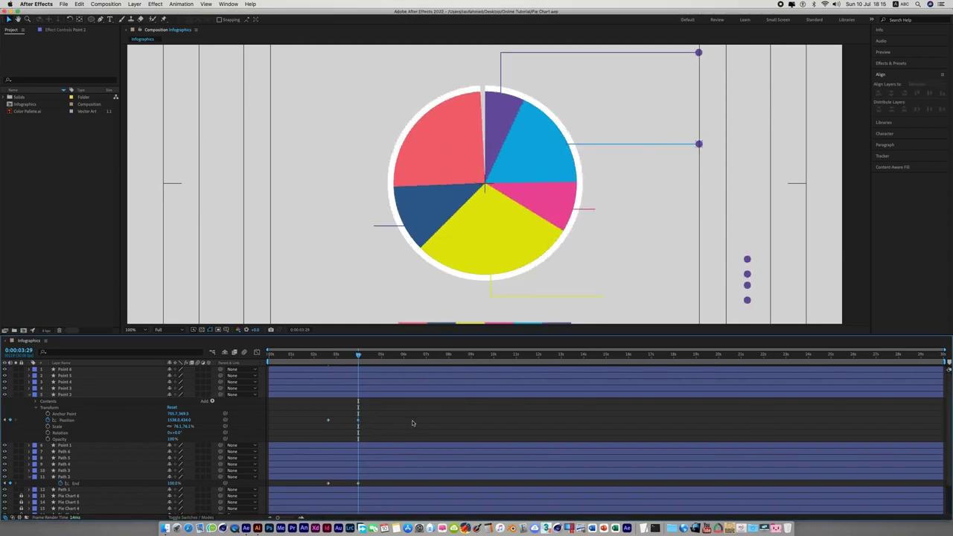
{"action": "left_click", "coordinate": [700, 145]}
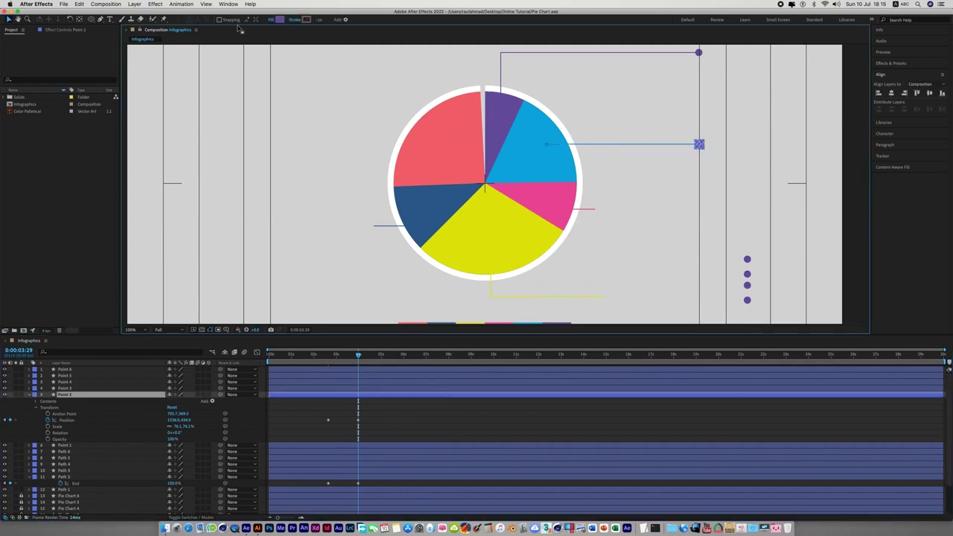
Step: Fill Point 2's dot with blue sampled from the pie's blue slice, then save the project
{"action": "left_click", "coordinate": [280, 19]}
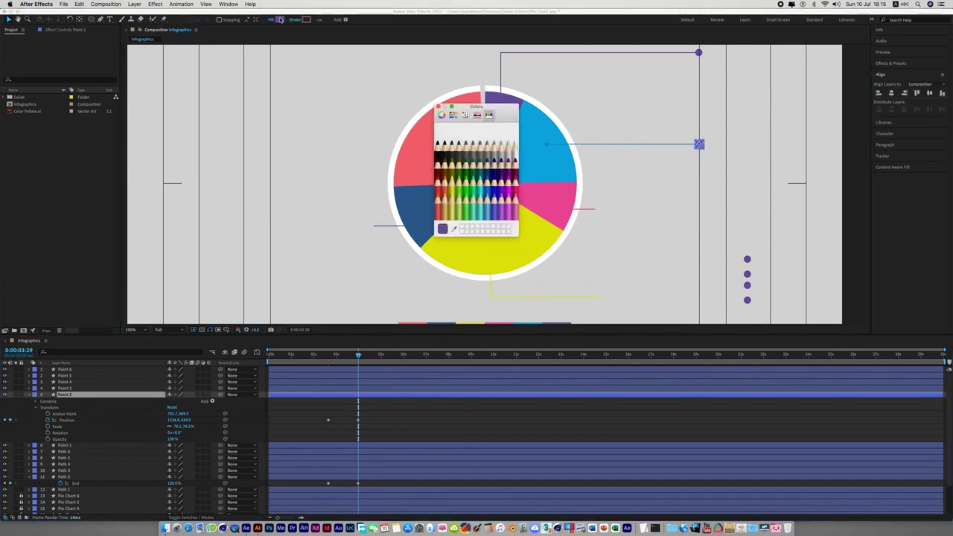
{"action": "left_click", "coordinate": [454, 228]}
{"action": "left_click", "coordinate": [565, 160]}
{"action": "left_click", "coordinate": [437, 108]}
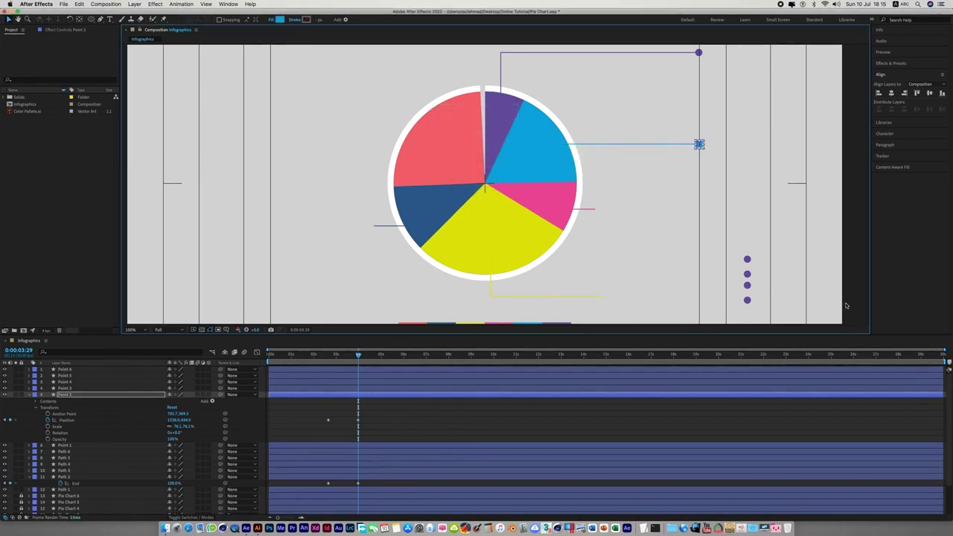
{"action": "left_click", "coordinate": [850, 300]}
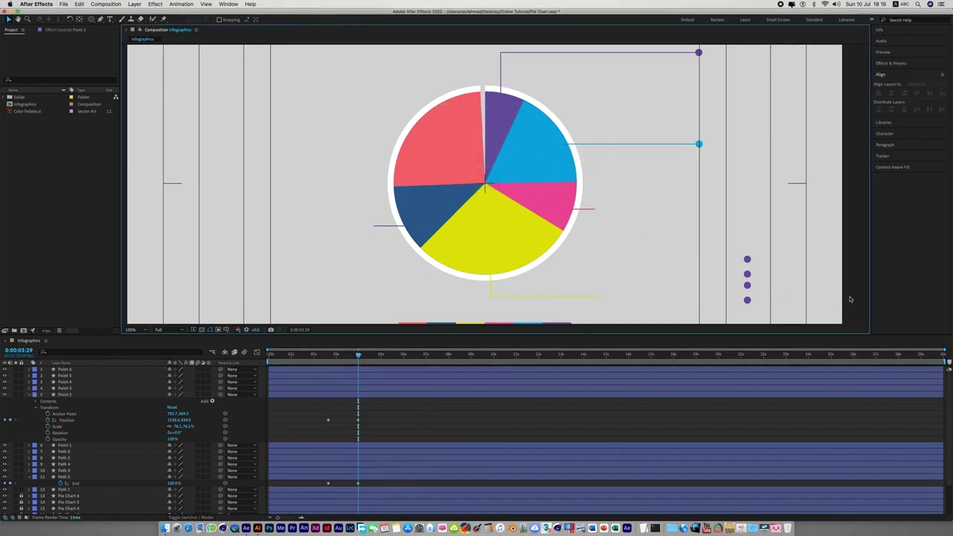
{"action": "key", "text": "super+s"}
{"action": "left_click", "coordinate": [29, 394]}
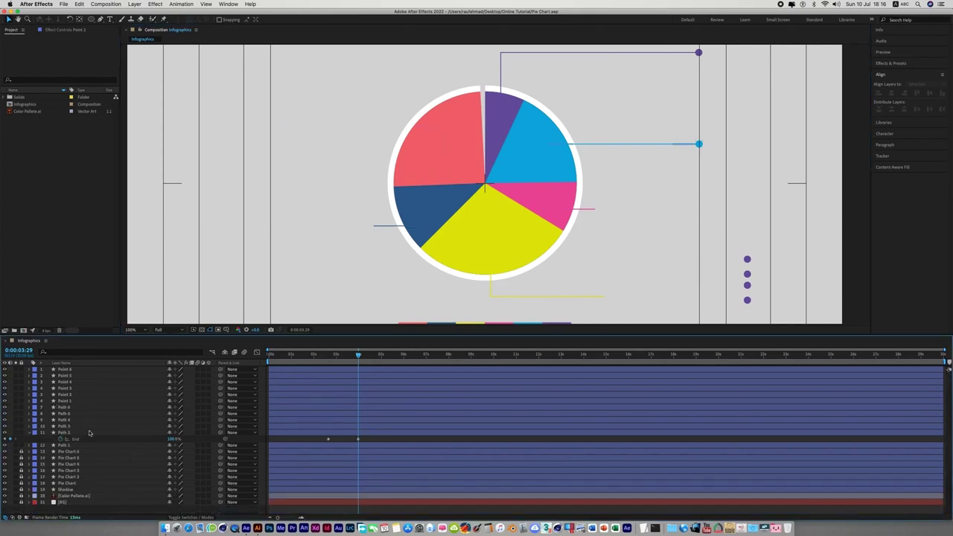
Step: Copy Path 3's pink leader-line path at 0:00:03:19, showing only its trim keyframes
{"action": "left_click", "coordinate": [31, 432]}
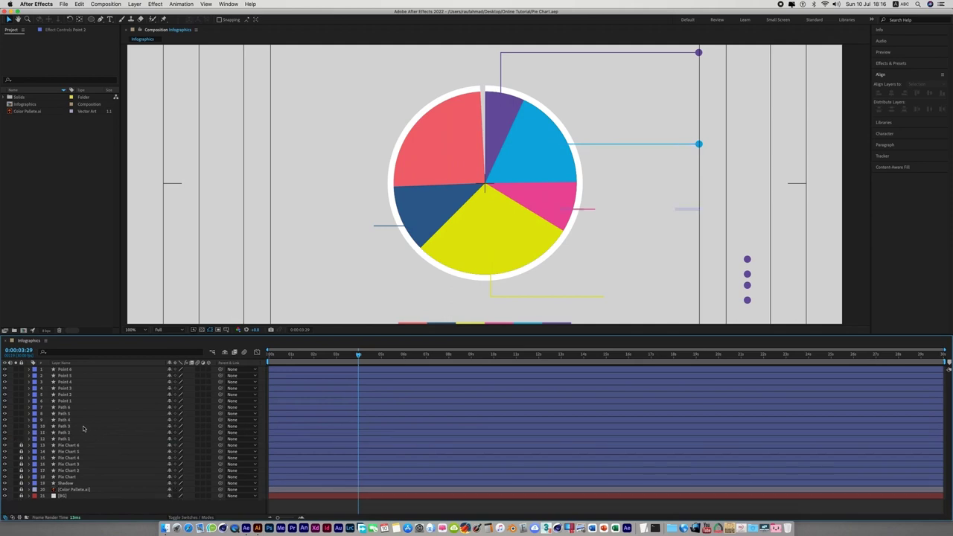
{"action": "left_click", "coordinate": [81, 426]}
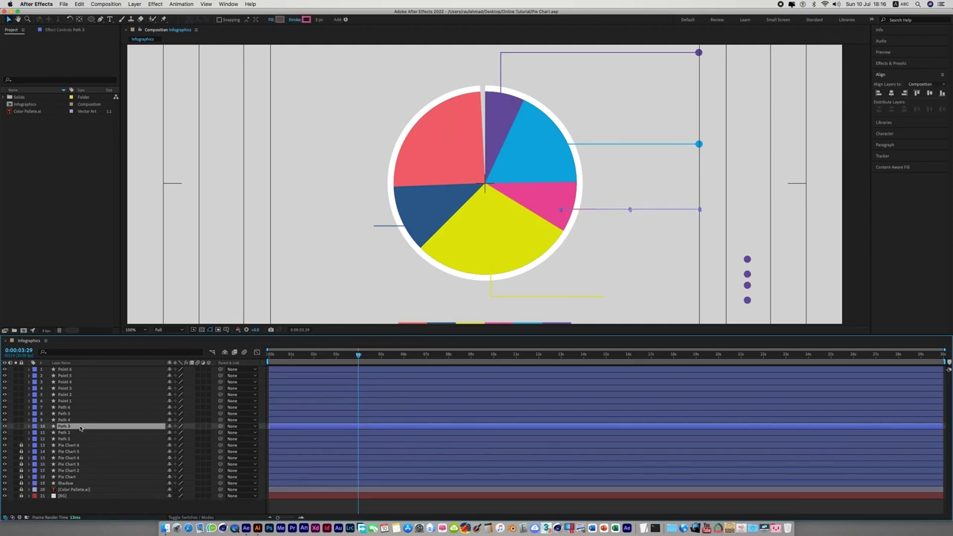
{"action": "left_click", "coordinate": [30, 426]}
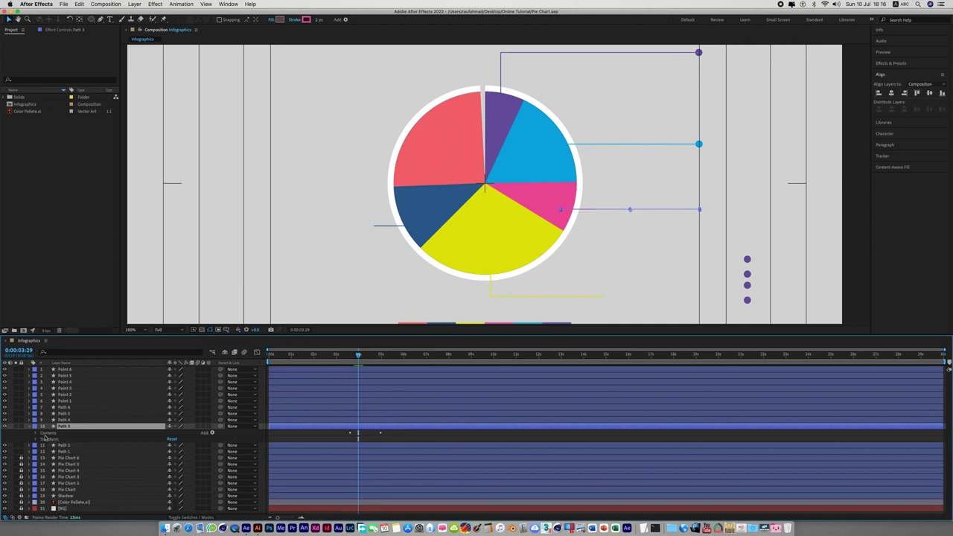
{"action": "left_click", "coordinate": [35, 433]}
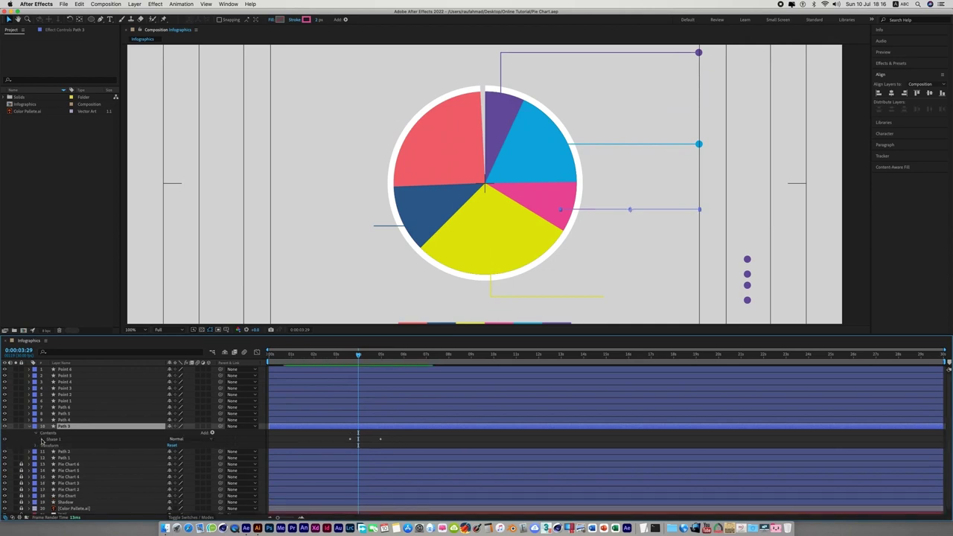
{"action": "left_click", "coordinate": [43, 439]}
{"action": "left_click", "coordinate": [48, 445]}
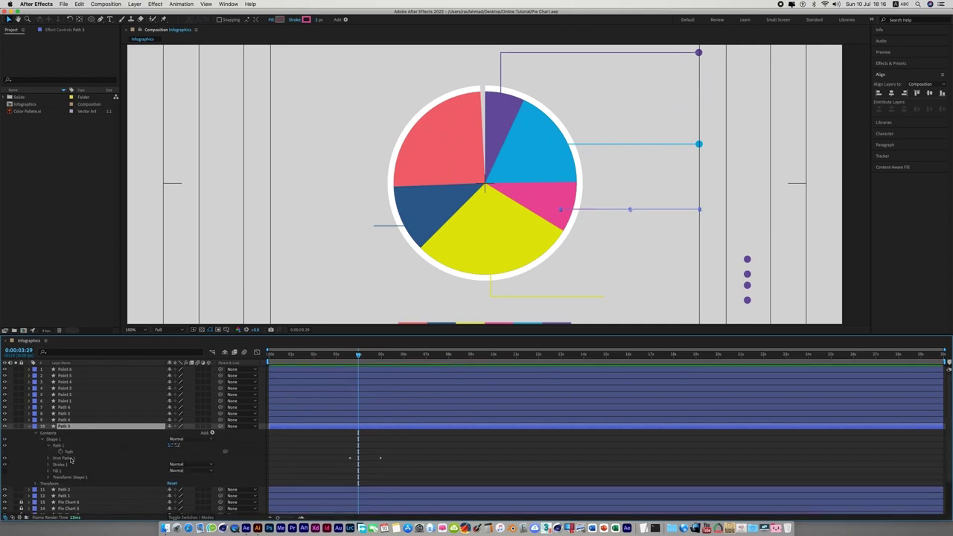
{"action": "left_click", "coordinate": [69, 451]}
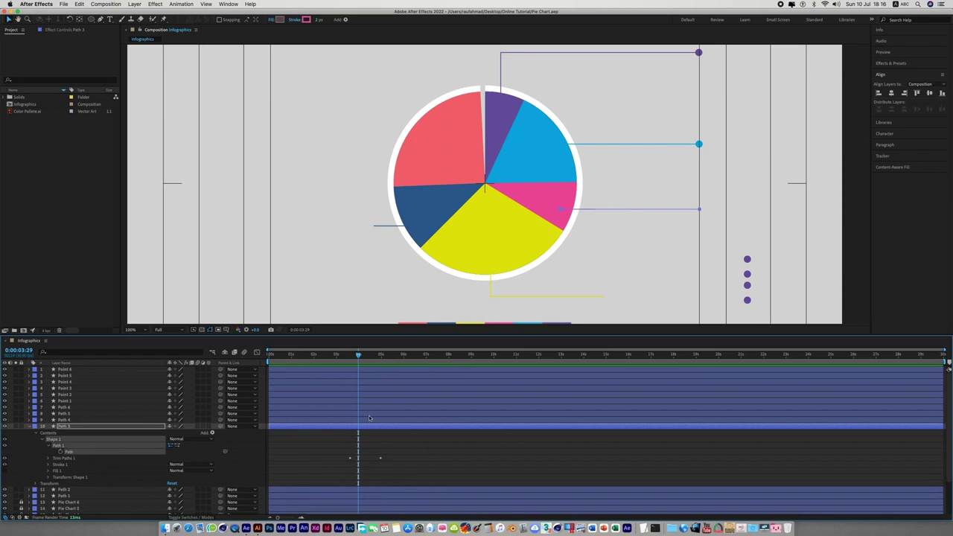
{"action": "key", "text": "u"}
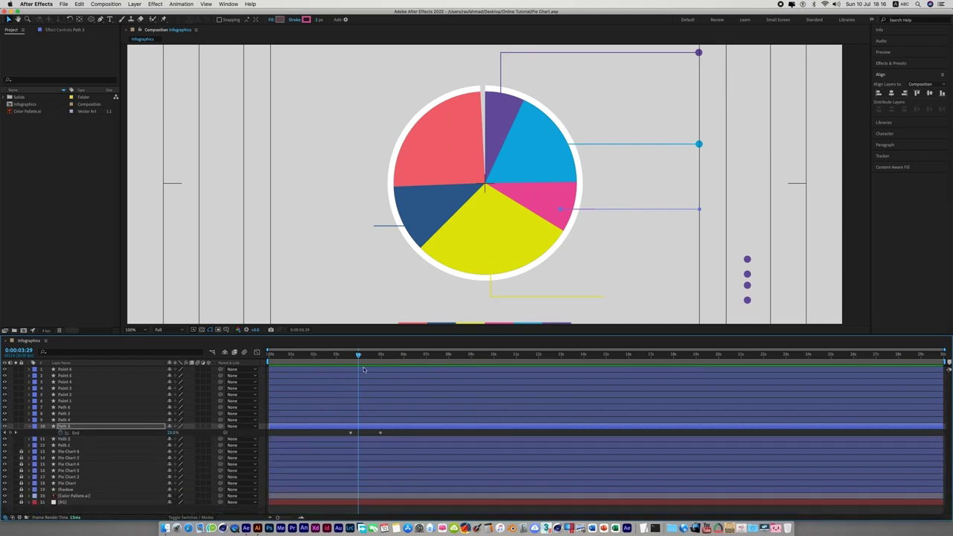
{"action": "left_click_drag", "start_coordinate": [358, 356], "coordinate": [354, 359]}
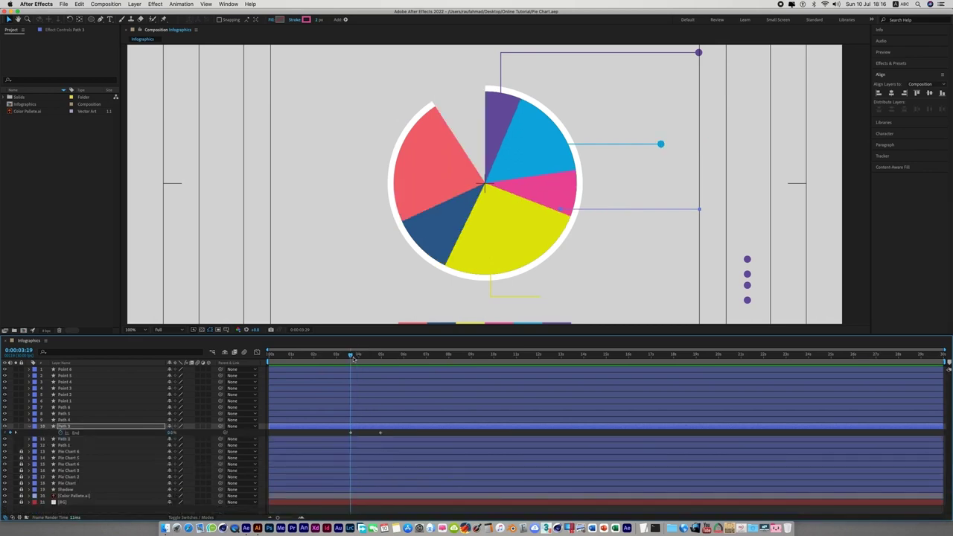
{"action": "left_click", "coordinate": [79, 4]}
{"action": "left_click", "coordinate": [97, 59]}
Step: Paste the pink line's path into Point 3's Position and align its last keyframe with the playhead
{"action": "left_click", "coordinate": [67, 388]}
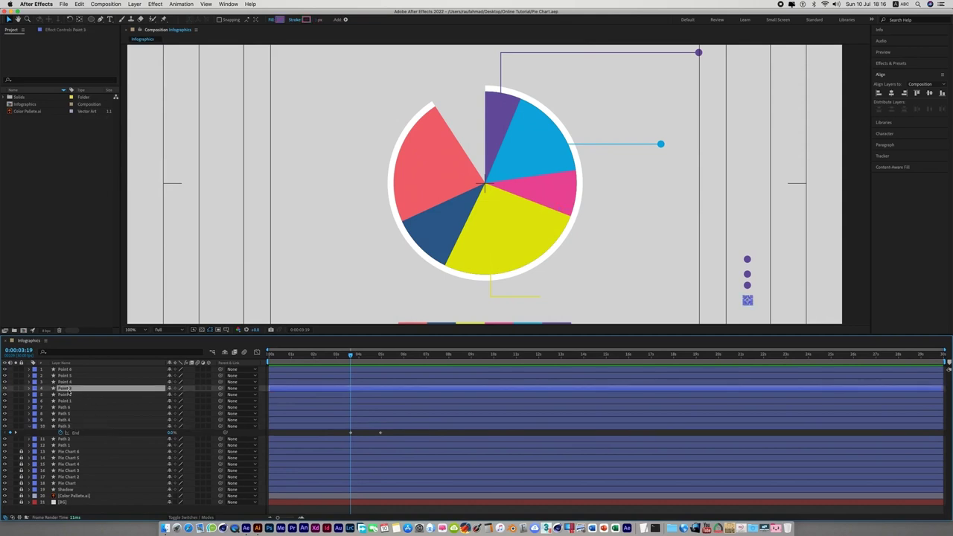
{"action": "left_click", "coordinate": [30, 388]}
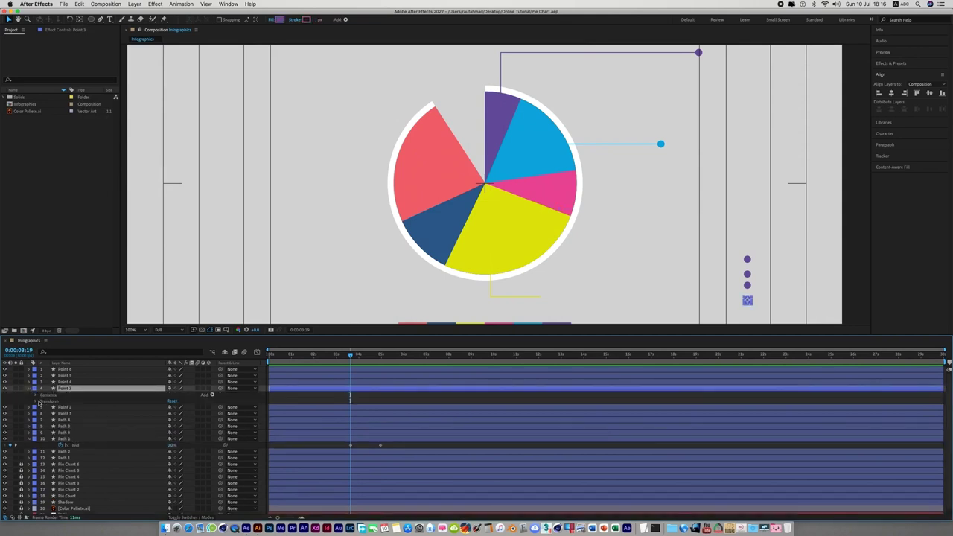
{"action": "left_click", "coordinate": [35, 401]}
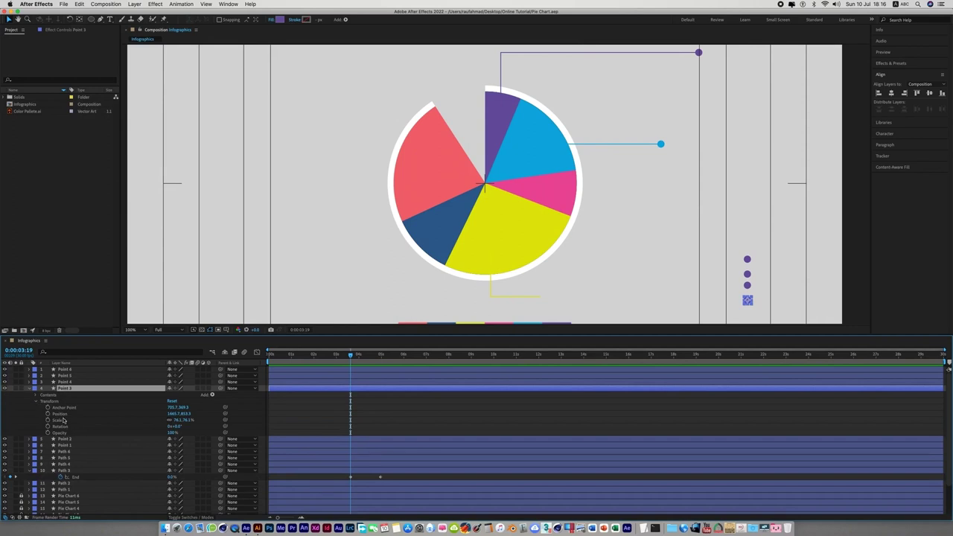
{"action": "left_click", "coordinate": [63, 416]}
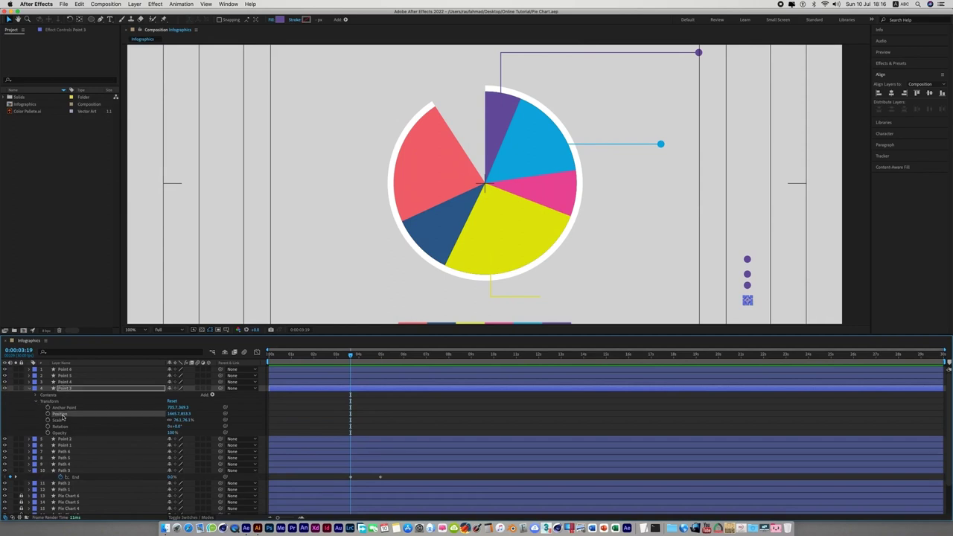
{"action": "left_click", "coordinate": [79, 3]}
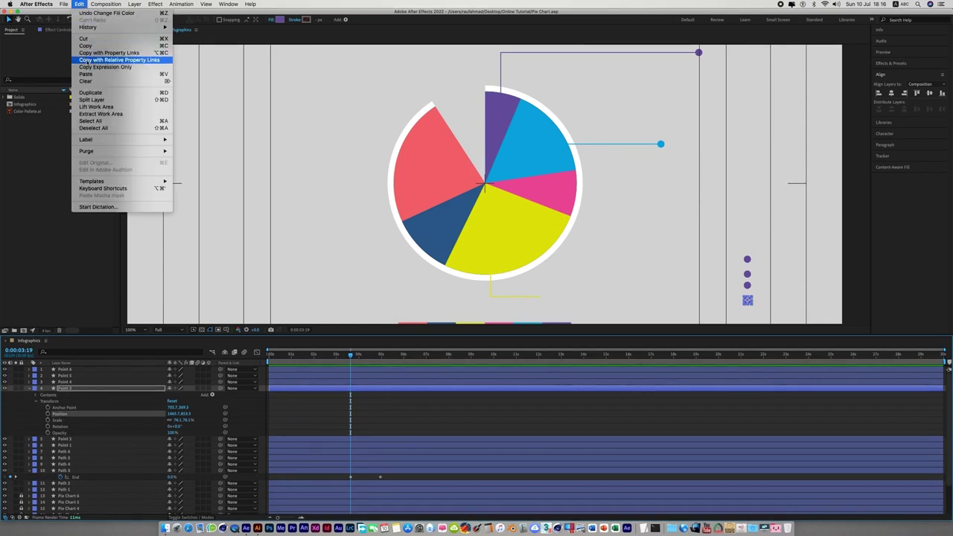
{"action": "left_click", "coordinate": [86, 73]}
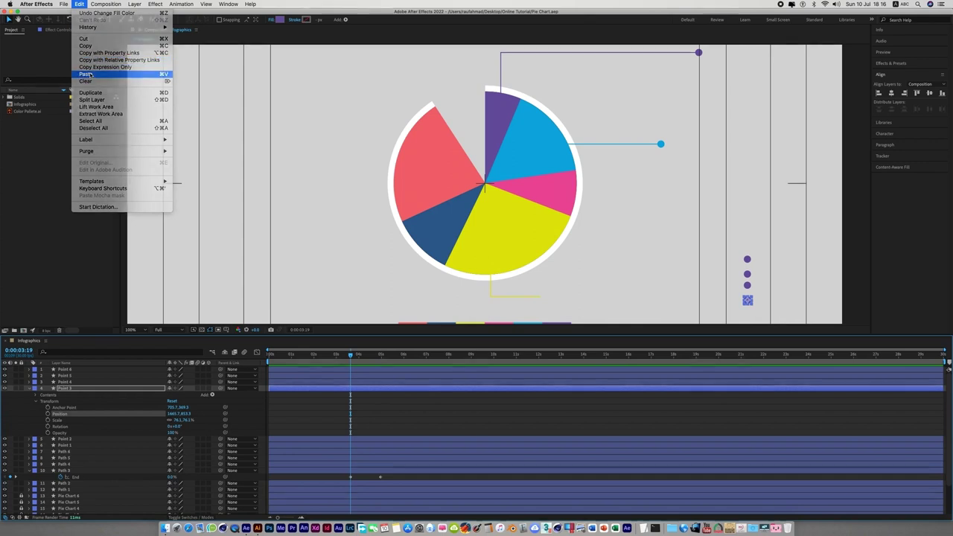
{"action": "left_click_drag", "start_coordinate": [350, 354], "coordinate": [380, 355]}
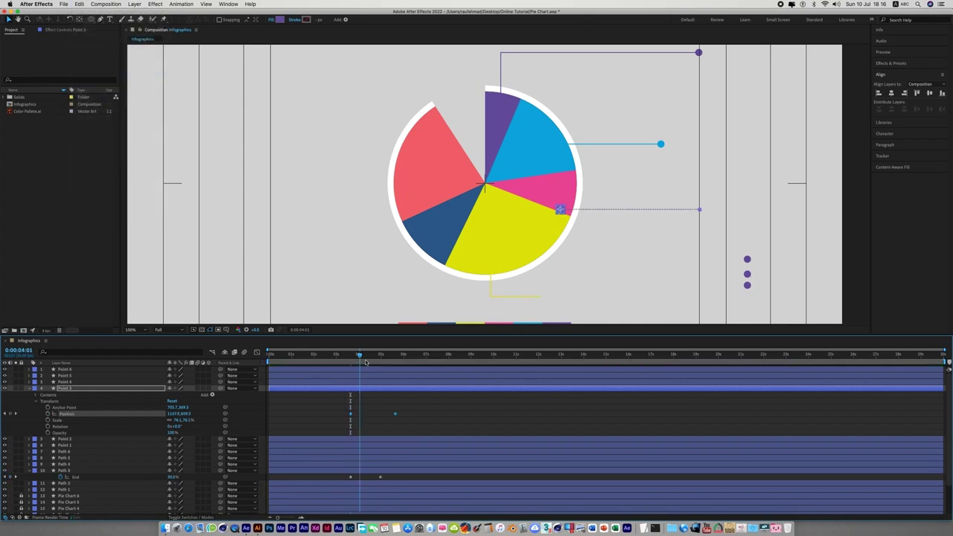
{"action": "left_click_drag", "start_coordinate": [394, 413], "coordinate": [382, 417]}
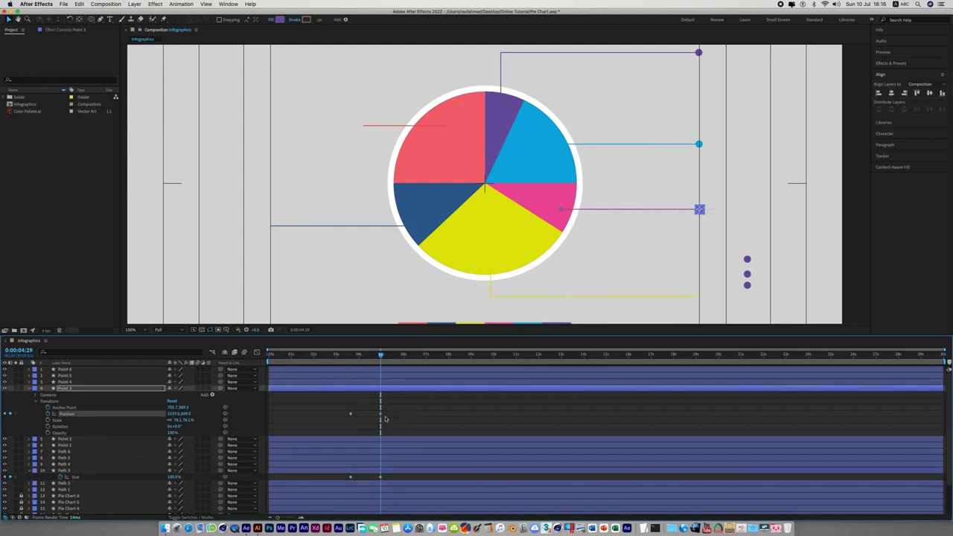
{"action": "left_click", "coordinate": [422, 424]}
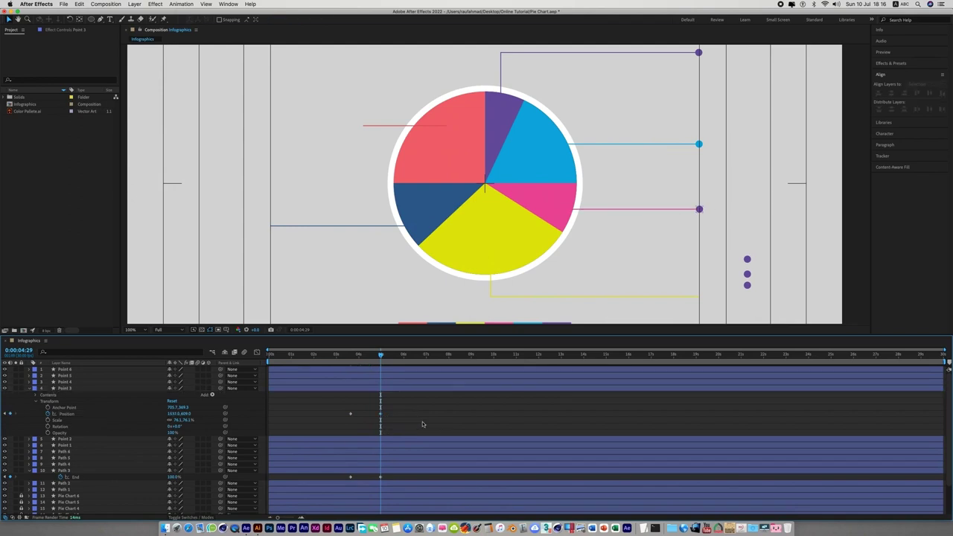
Step: Fill Point 3's dot with pink sampled from the pie's pink slice
{"action": "left_click", "coordinate": [699, 210]}
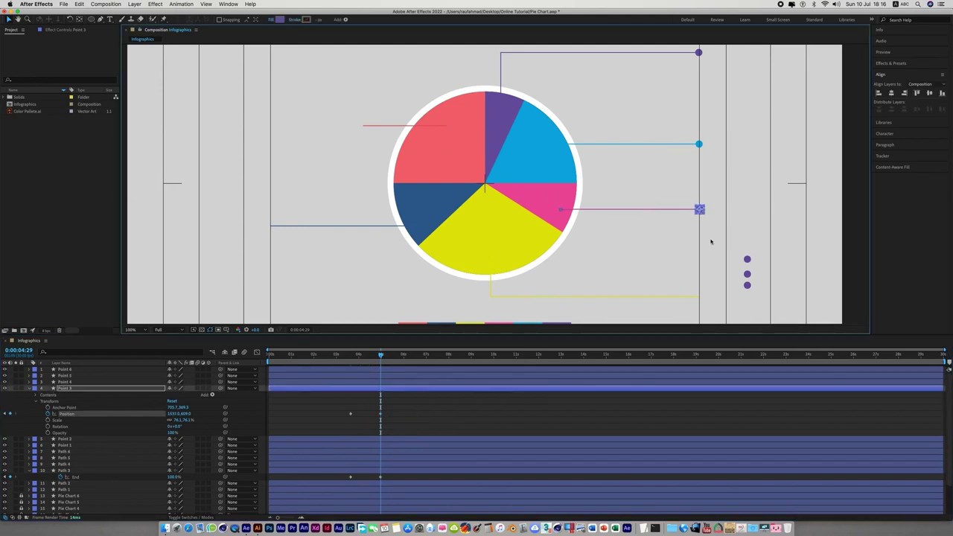
{"action": "left_click", "coordinate": [279, 19]}
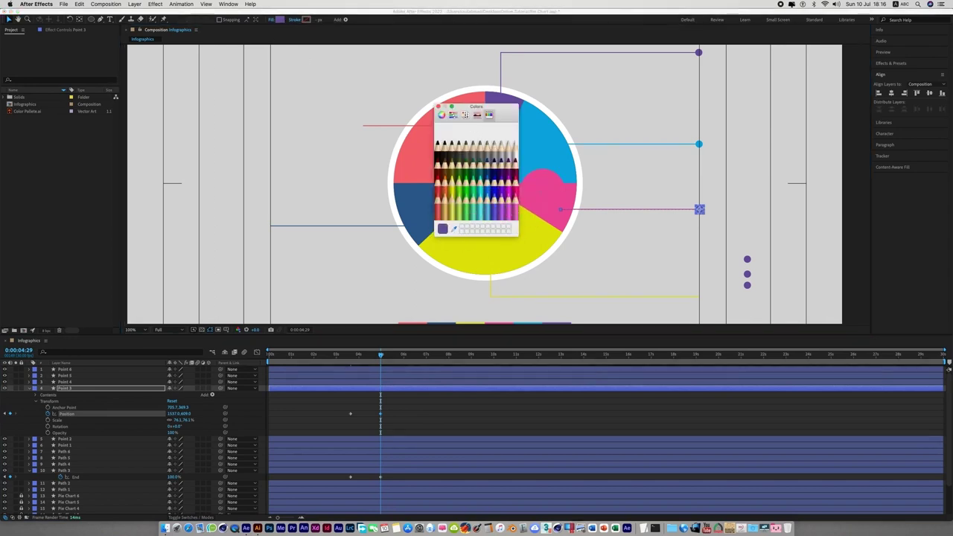
{"action": "left_click", "coordinate": [549, 186]}
{"action": "left_click", "coordinate": [438, 107]}
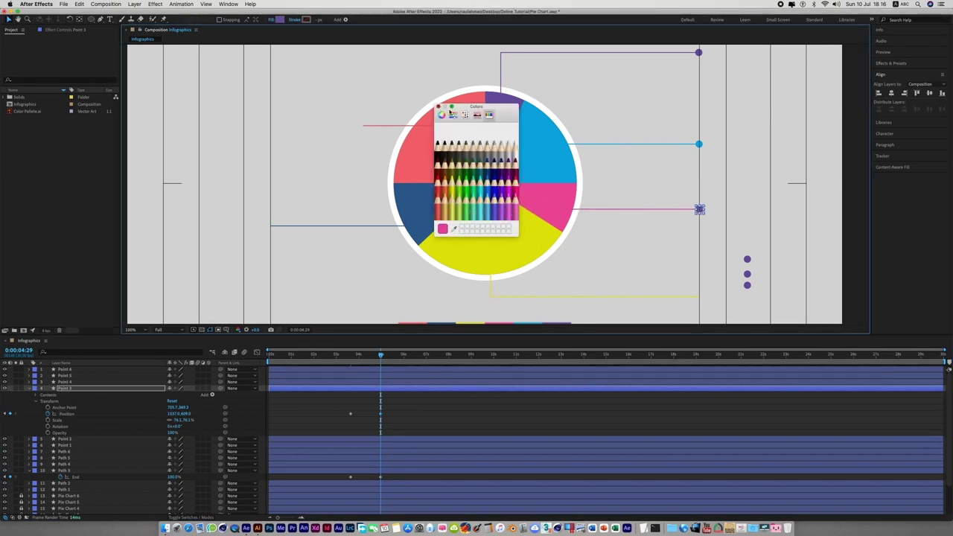
{"action": "left_click", "coordinate": [856, 306]}
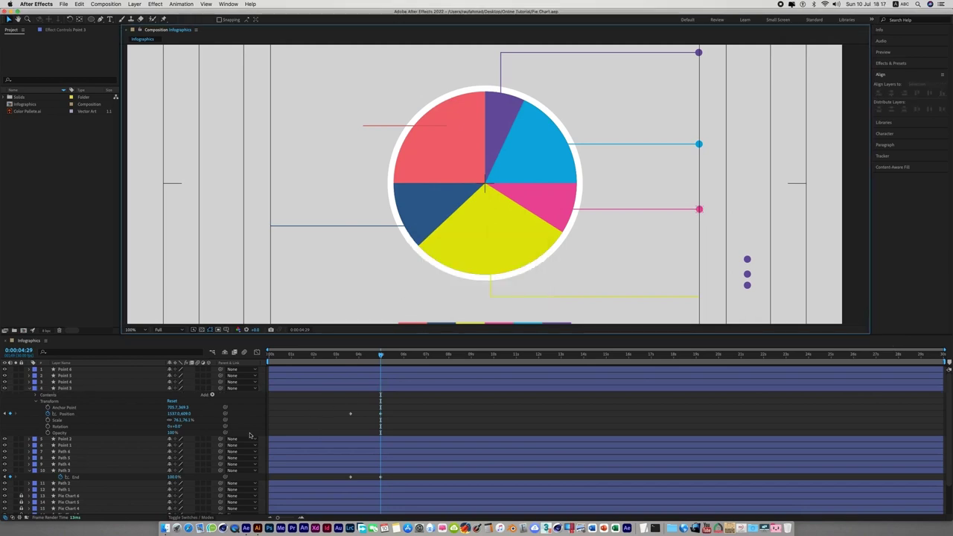
{"action": "left_click", "coordinate": [30, 388]}
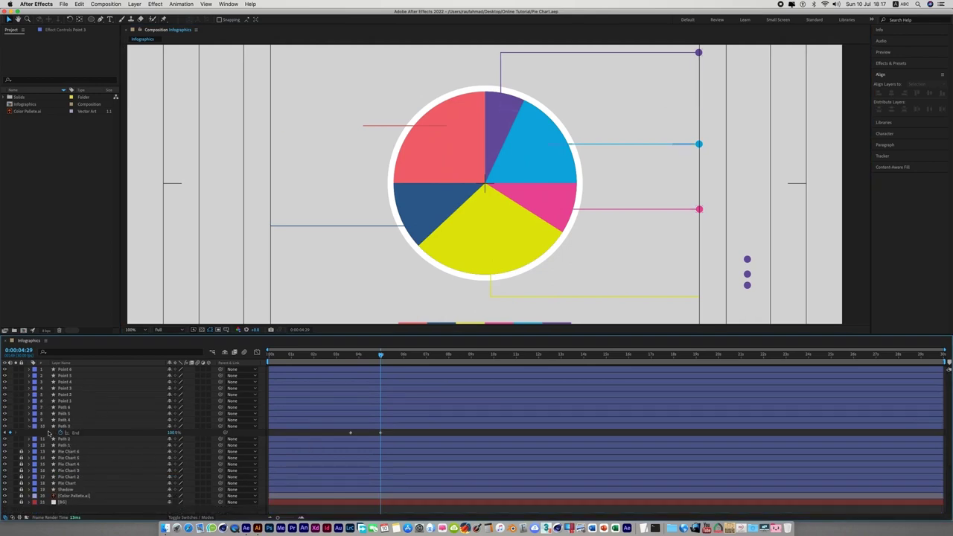
Step: At 0:00:03:04, copy the yellow callout line's path shape from Path 4's Shape 1 > Path 1
{"action": "left_click", "coordinate": [74, 420]}
{"action": "left_click", "coordinate": [29, 420]}
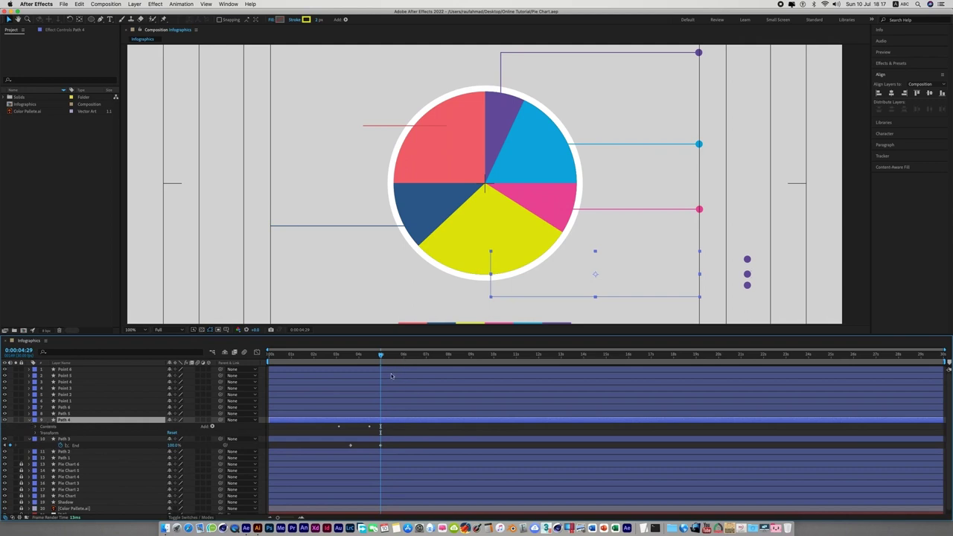
{"action": "key", "text": "u"}
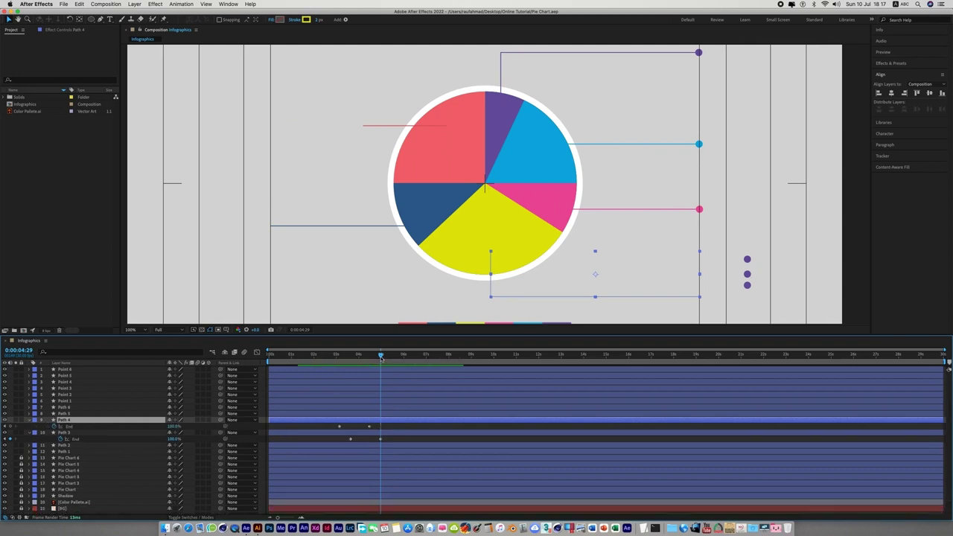
{"action": "left_click_drag", "start_coordinate": [381, 356], "coordinate": [338, 356]}
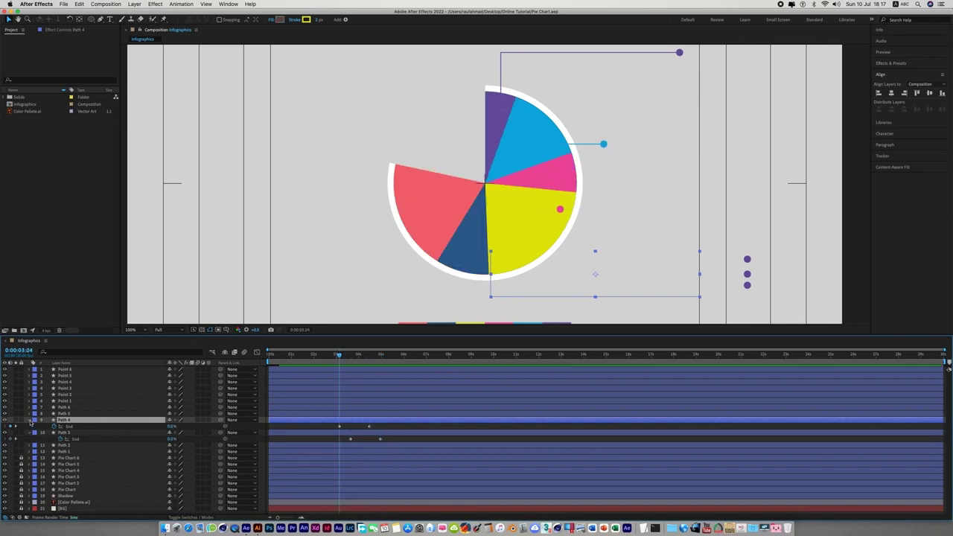
{"action": "left_click", "coordinate": [30, 420]}
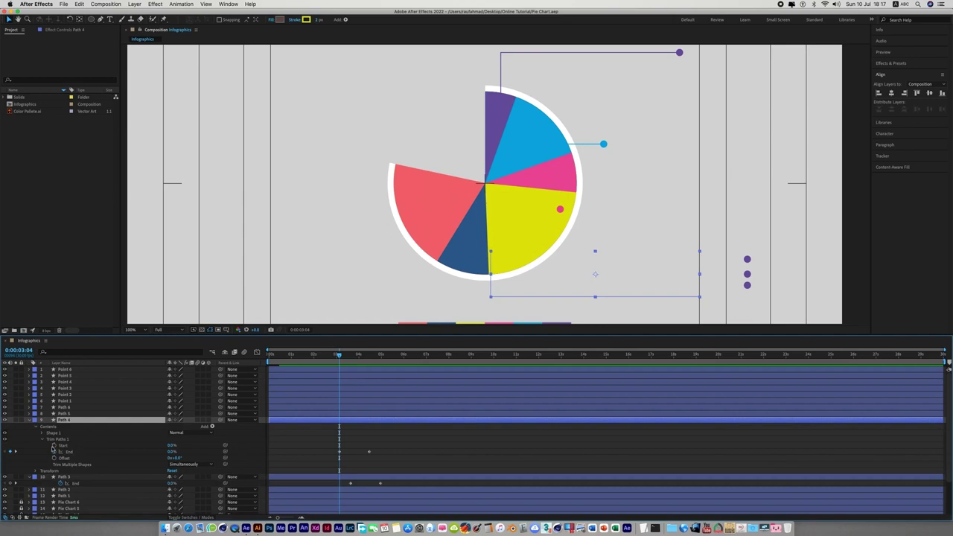
{"action": "left_click", "coordinate": [42, 433]}
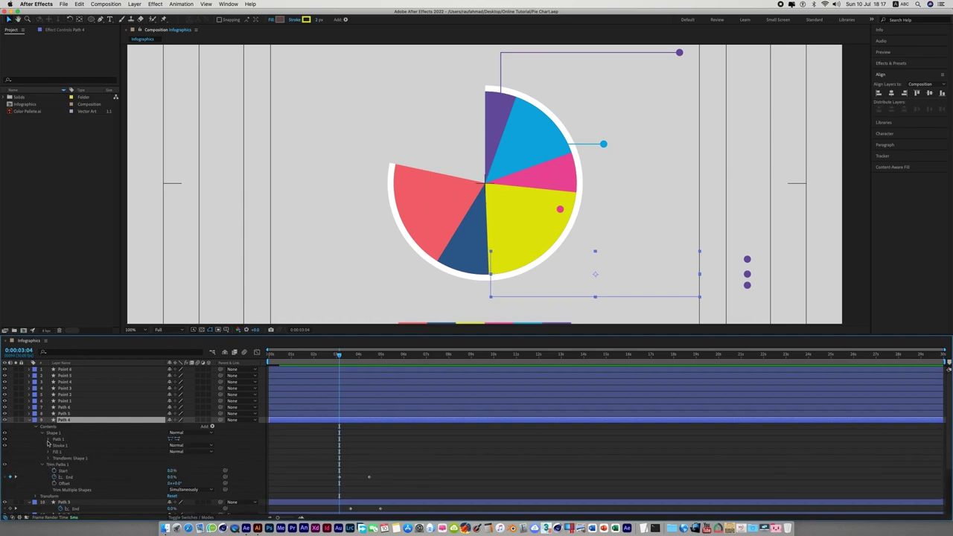
{"action": "left_click", "coordinate": [47, 439]}
{"action": "left_click", "coordinate": [72, 446]}
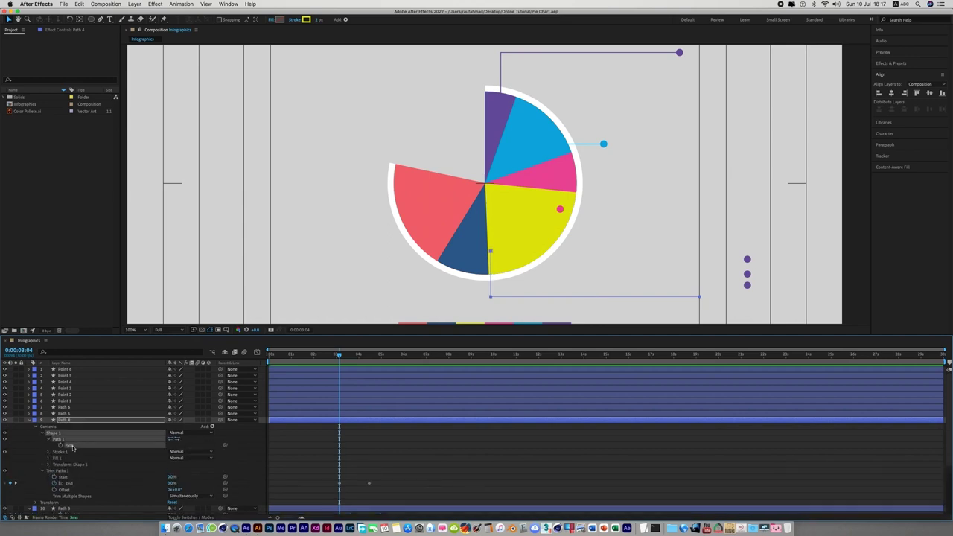
{"action": "left_click", "coordinate": [80, 5]}
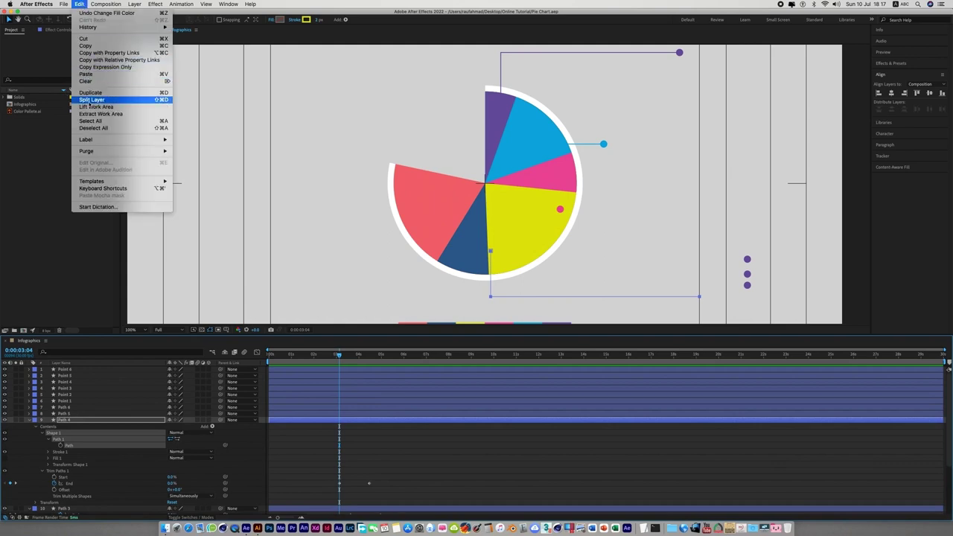
{"action": "left_click", "coordinate": [88, 46]}
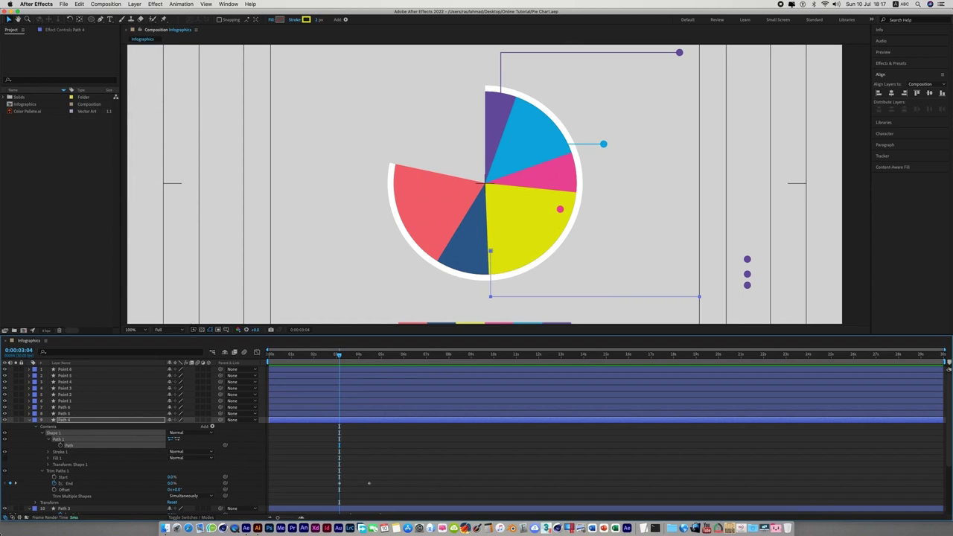
Step: Paste the yellow line's path into Point 4's Position, ending the motion at 0:00:04:14
{"action": "left_click", "coordinate": [73, 382]}
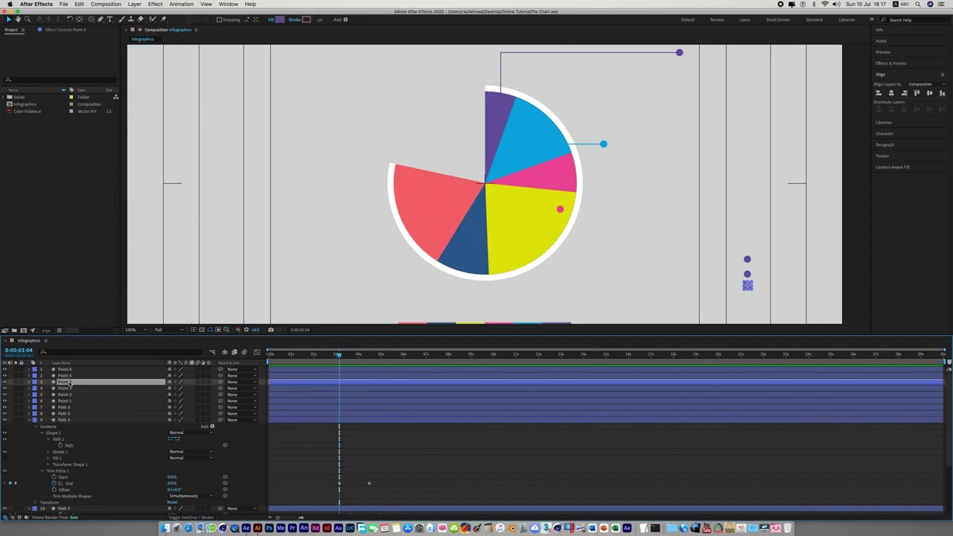
{"action": "left_click", "coordinate": [29, 382]}
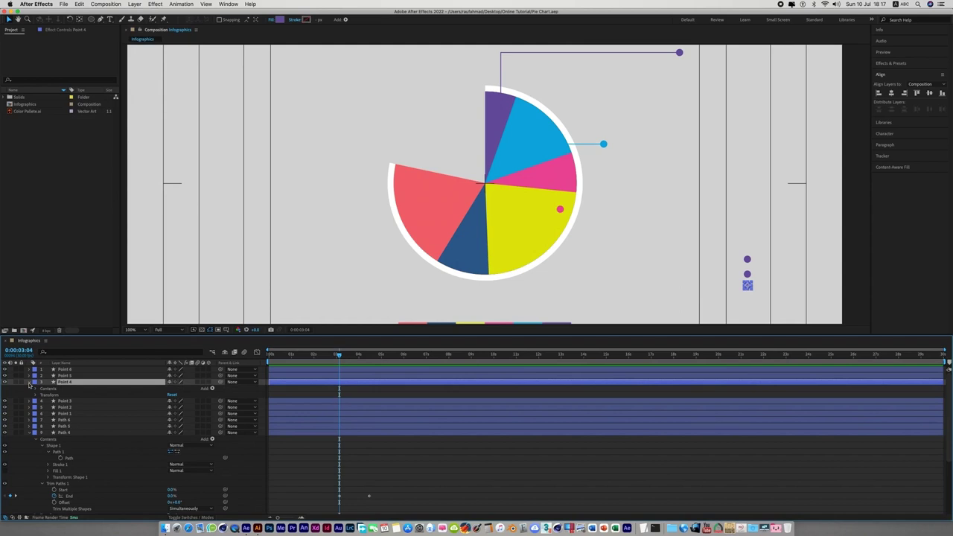
{"action": "left_click", "coordinate": [35, 395]}
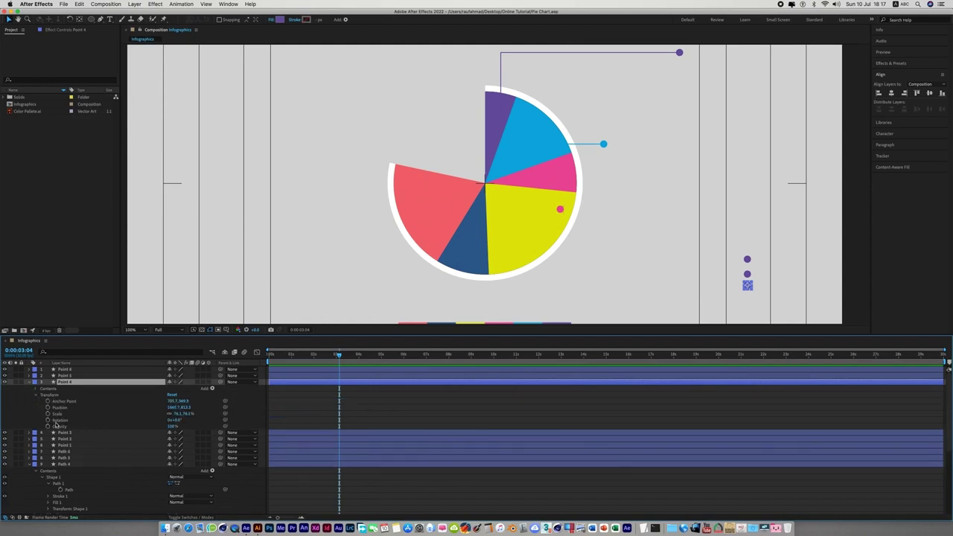
{"action": "left_click", "coordinate": [58, 408]}
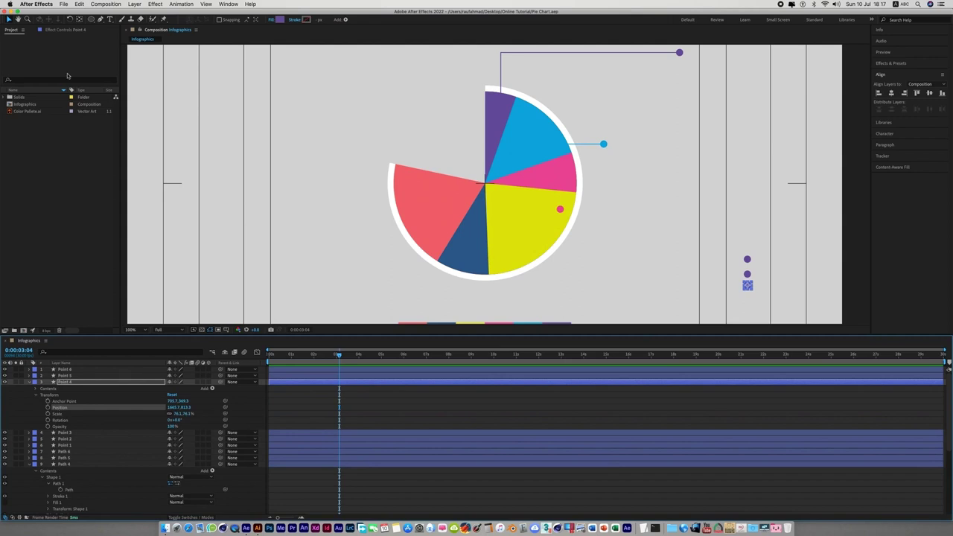
{"action": "left_click", "coordinate": [80, 5]}
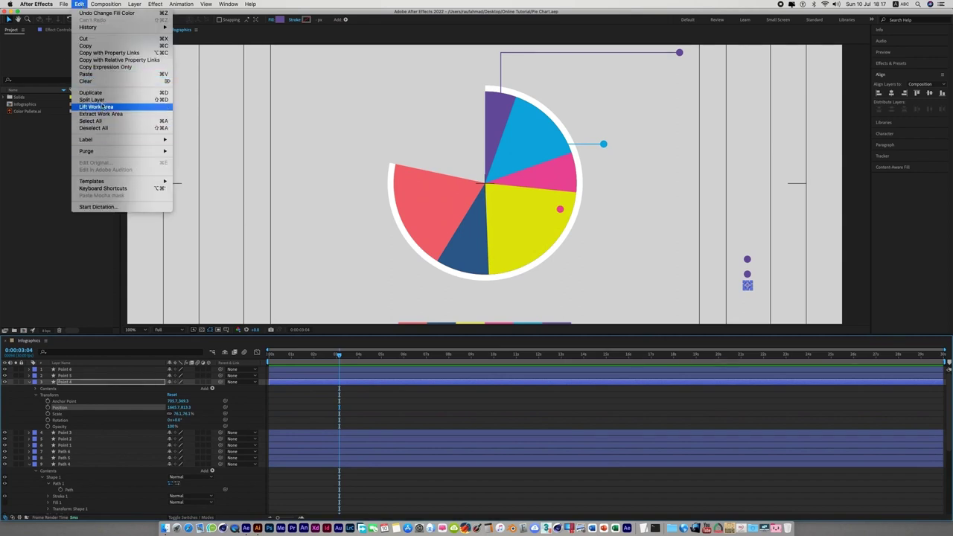
{"action": "left_click", "coordinate": [102, 74]}
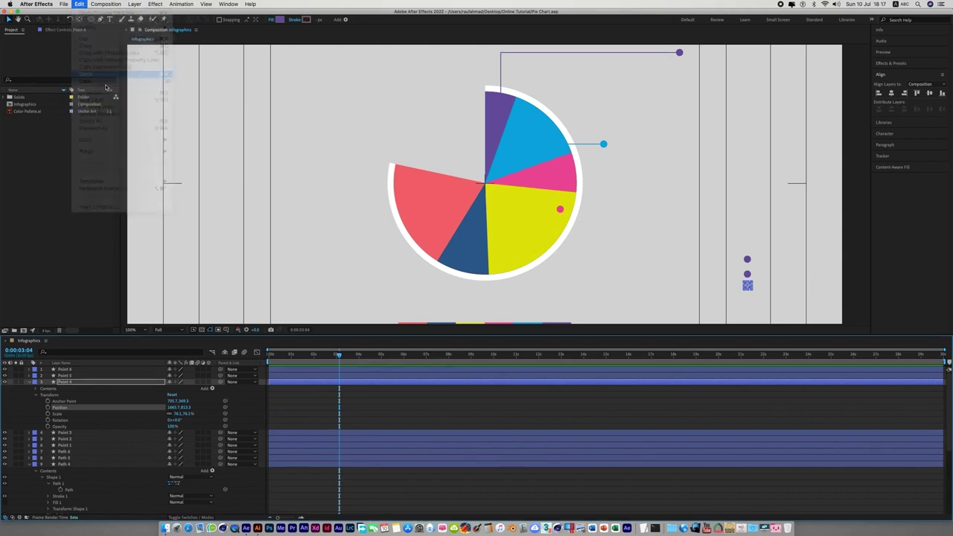
{"action": "scroll", "coordinate": [434, 454], "scroll_direction": "down", "scroll_amount": 3}
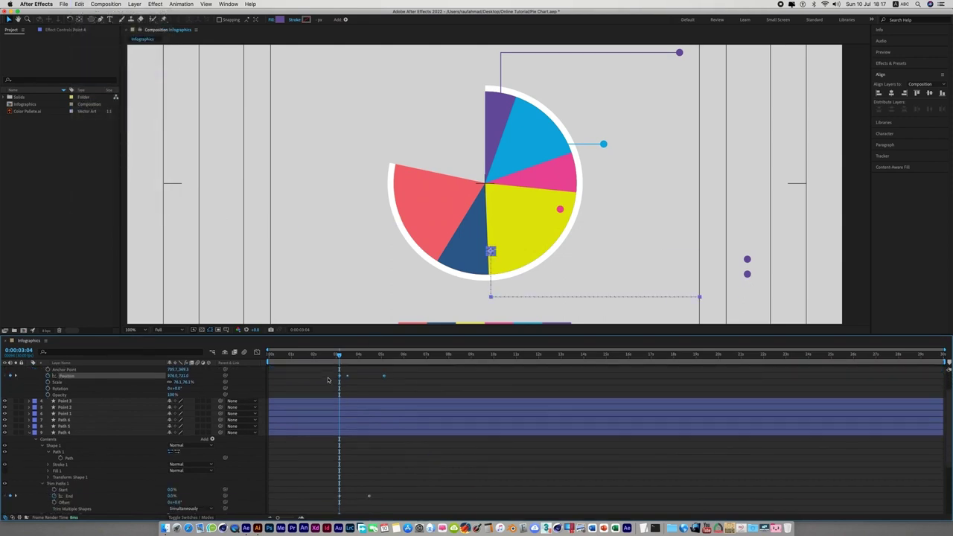
{"action": "mouse_move", "coordinate": [339, 356]}
{"action": "left_mouse_down"}
{"action": "mouse_move", "coordinate": [369, 356]}
{"action": "mouse_move", "coordinate": [408, 392]}
{"action": "mouse_move", "coordinate": [370, 381]}
{"action": "left_mouse_up"}
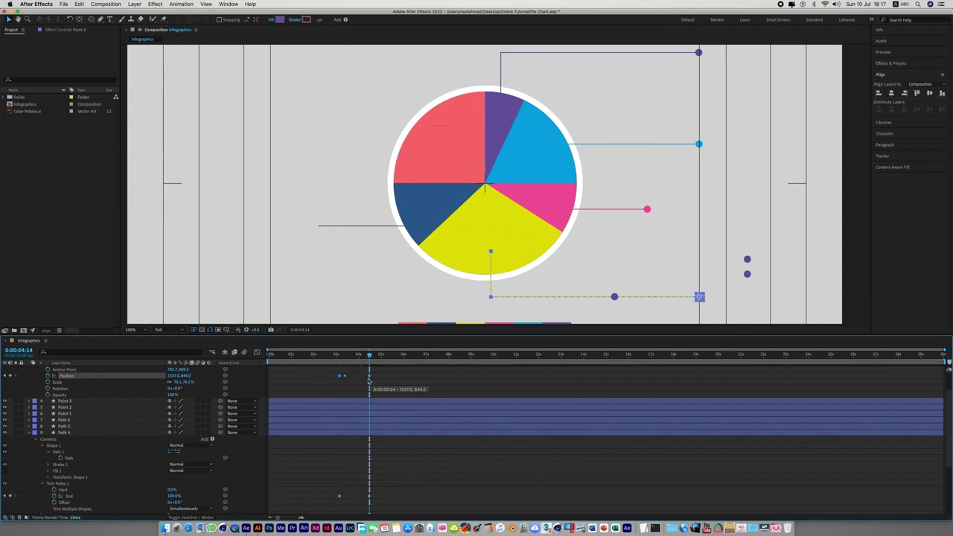
{"action": "left_click", "coordinate": [655, 322]}
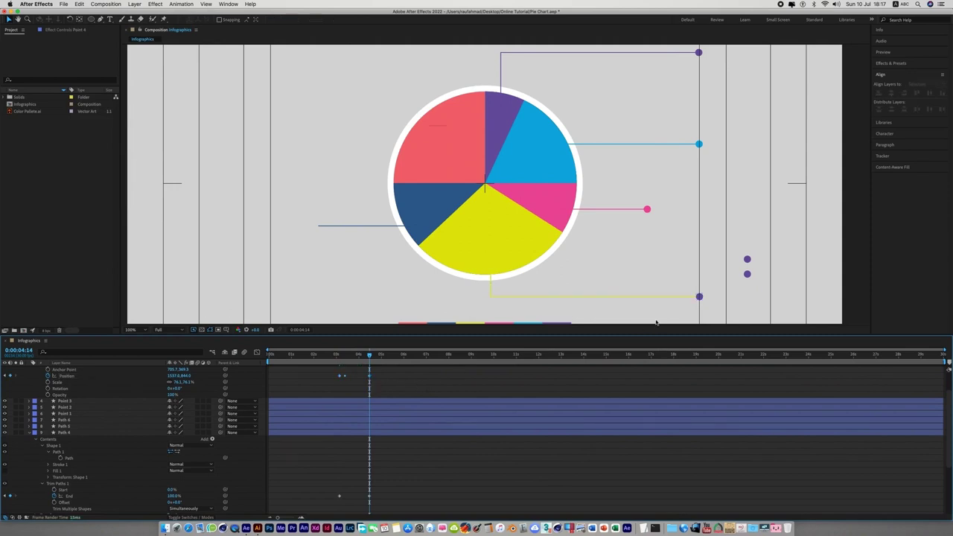
Step: Fill Point 4's dot with yellow sampled from the pie's yellow slice
{"action": "left_click", "coordinate": [699, 297]}
{"action": "left_click", "coordinate": [279, 20]}
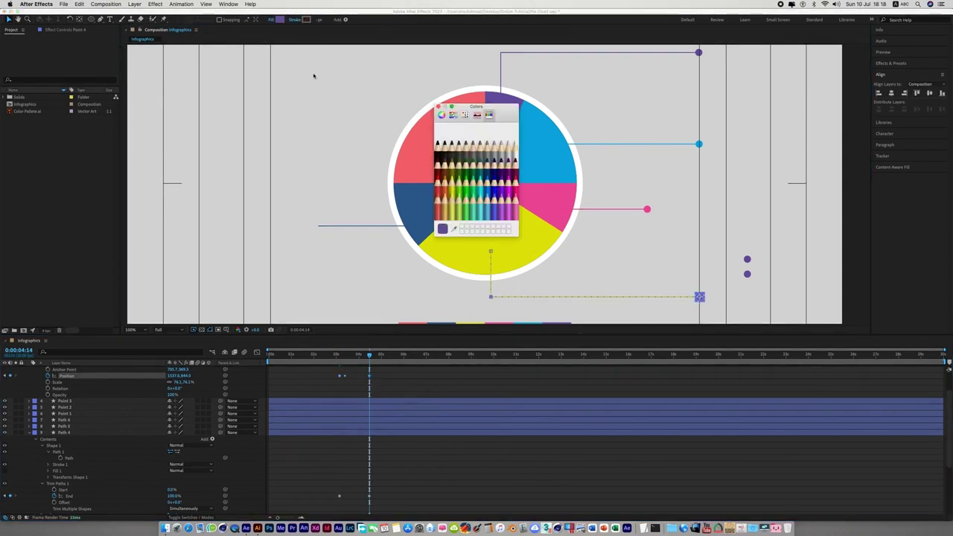
{"action": "left_click", "coordinate": [454, 229]}
{"action": "left_click", "coordinate": [496, 244]}
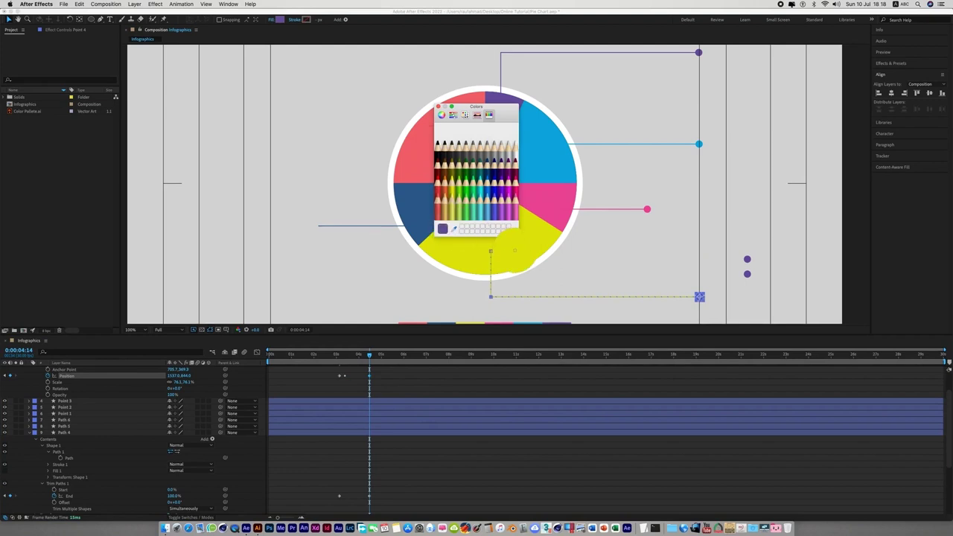
{"action": "left_click", "coordinate": [438, 106]}
{"action": "left_click", "coordinate": [833, 279]}
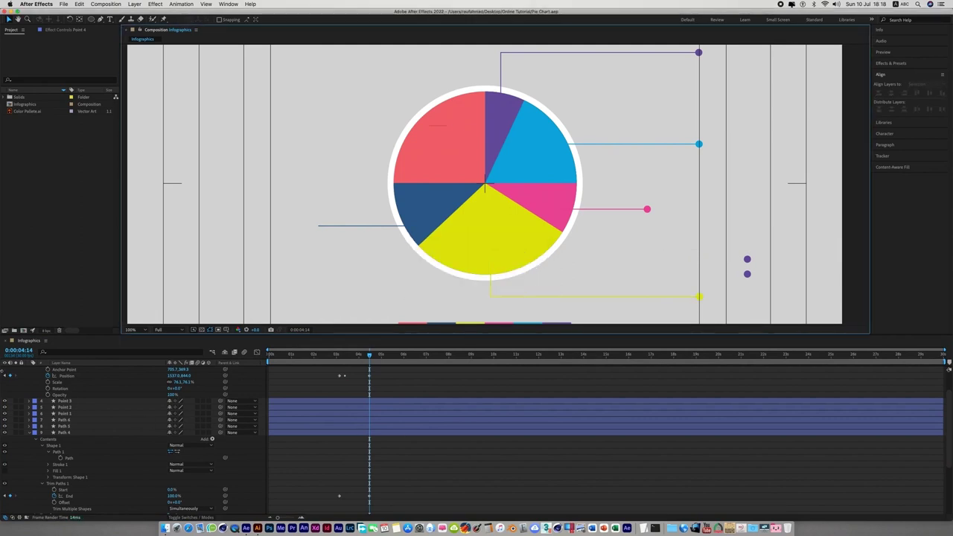
{"action": "scroll", "coordinate": [28, 387], "scroll_direction": "up", "scroll_amount": 1}
{"action": "scroll", "coordinate": [27, 388], "scroll_direction": "up", "scroll_amount": 1}
{"action": "scroll", "coordinate": [28, 389], "scroll_direction": "up", "scroll_amount": 1}
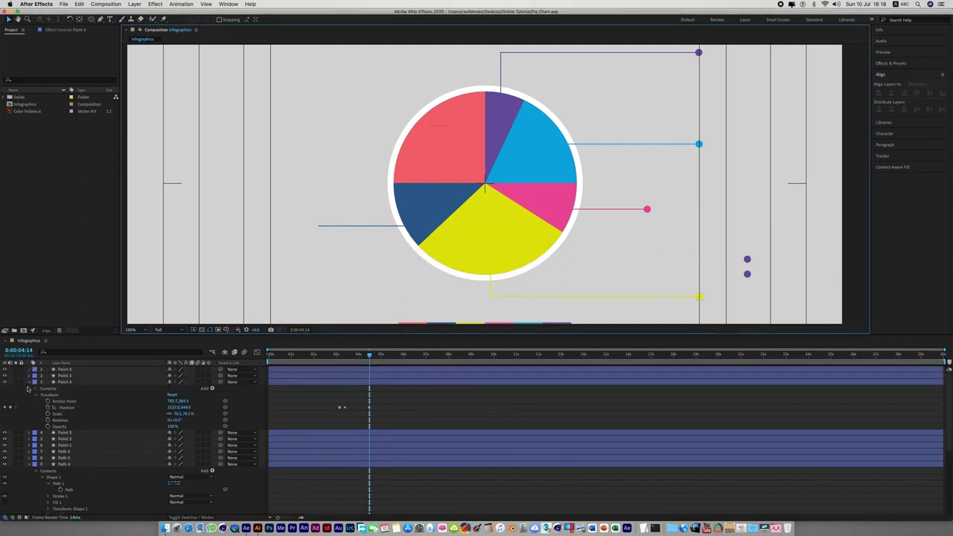
Step: Collapse Point 4 and the yellow line, and show Path 5's animated End property
{"action": "left_click", "coordinate": [31, 382]}
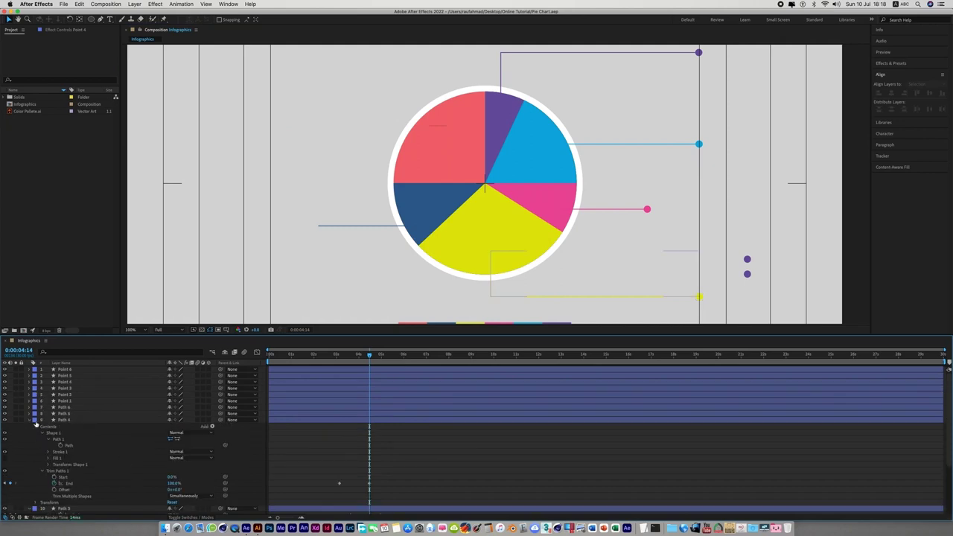
{"action": "left_click", "coordinate": [31, 421]}
{"action": "left_click", "coordinate": [402, 414]}
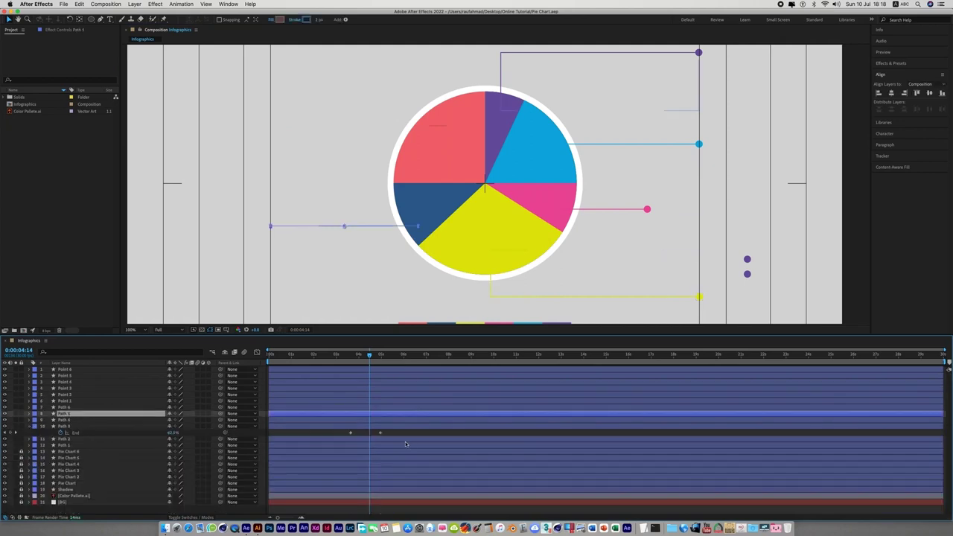
{"action": "key", "text": "u"}
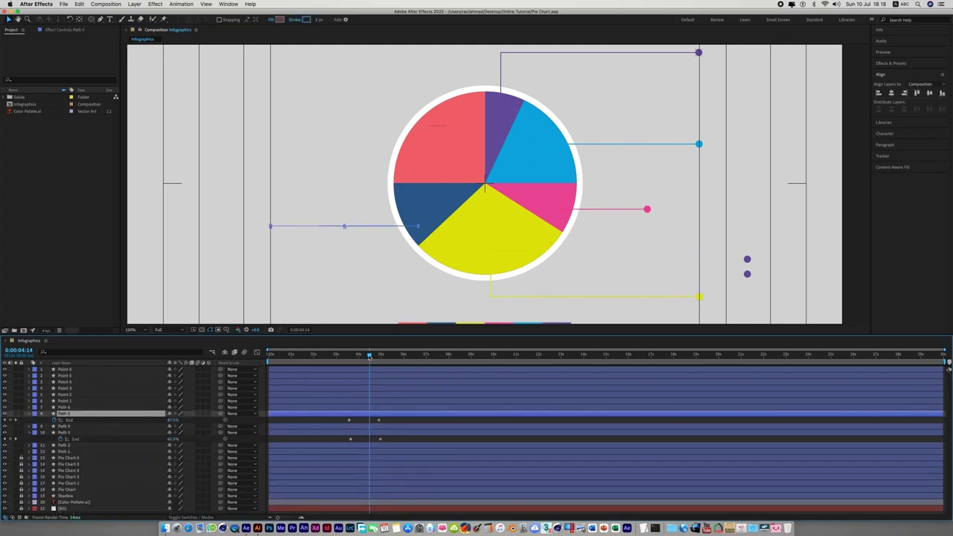
{"action": "left_click_drag", "start_coordinate": [369, 355], "coordinate": [349, 362]}
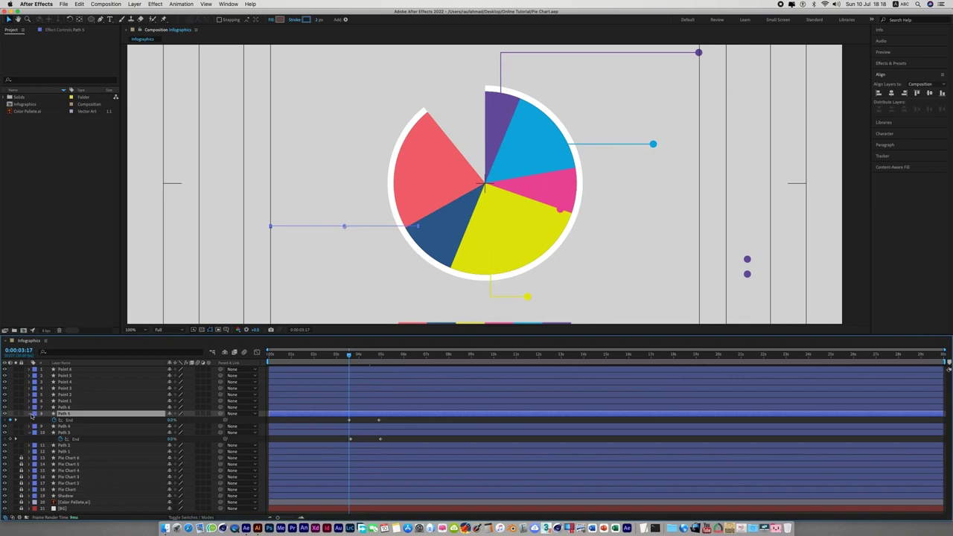
{"action": "key", "text": "F2"}
{"action": "left_click", "coordinate": [29, 414]}
Step: Copy Path 5's dark blue leader-line path with property links
{"action": "left_click", "coordinate": [30, 414]}
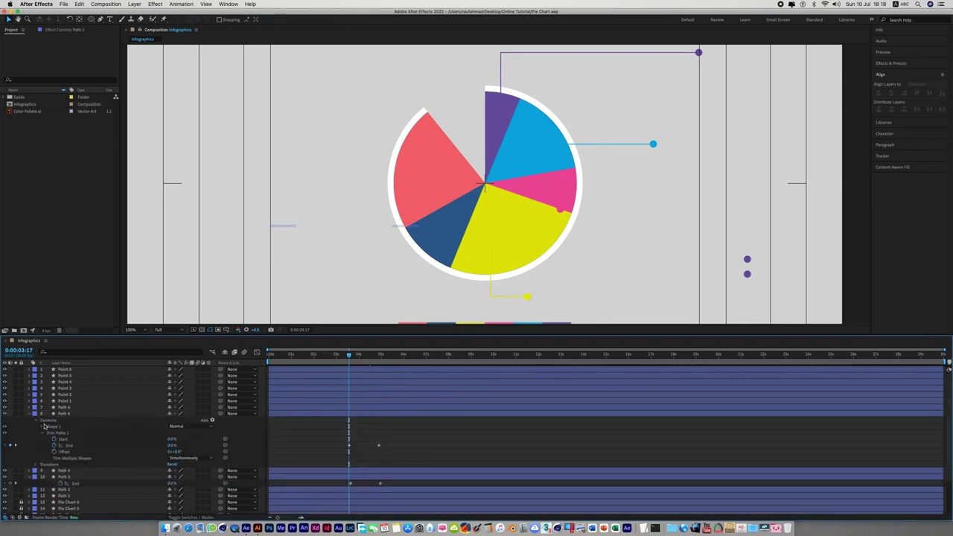
{"action": "left_click", "coordinate": [42, 427]}
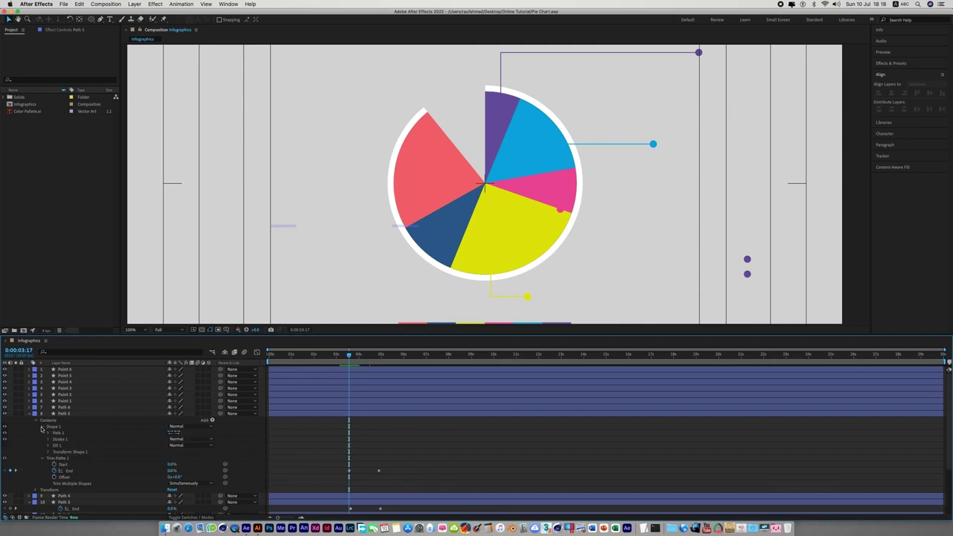
{"action": "left_click", "coordinate": [49, 432]}
{"action": "left_click", "coordinate": [70, 439]}
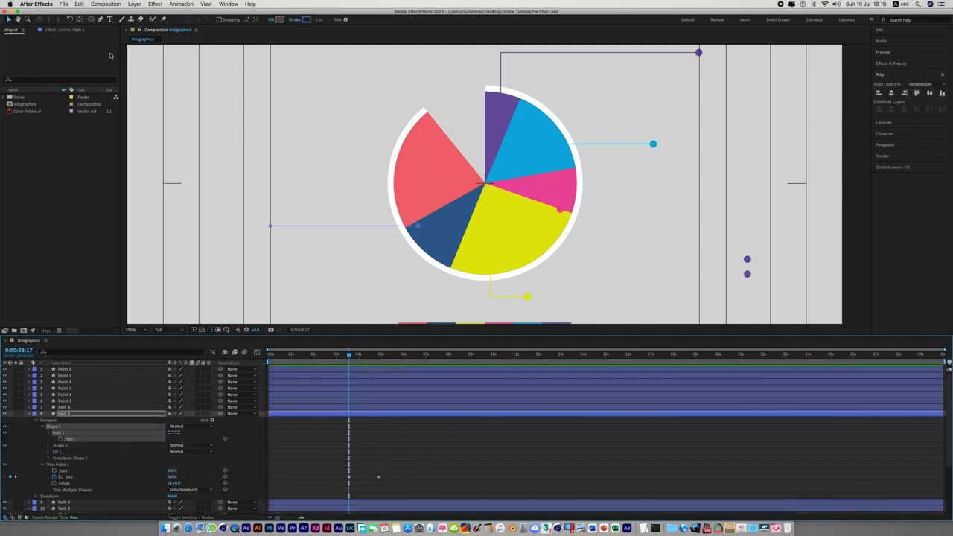
{"action": "left_click", "coordinate": [79, 4]}
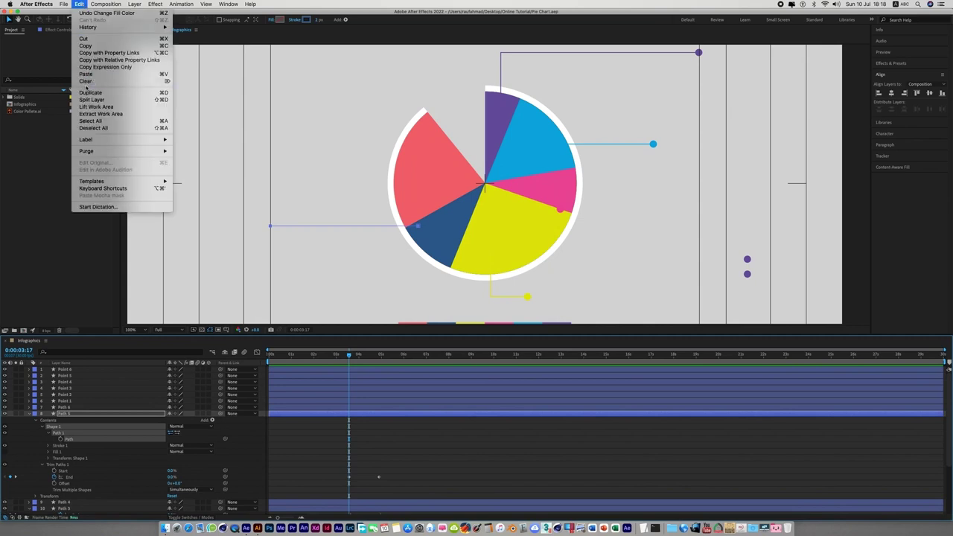
{"action": "left_click", "coordinate": [109, 53]}
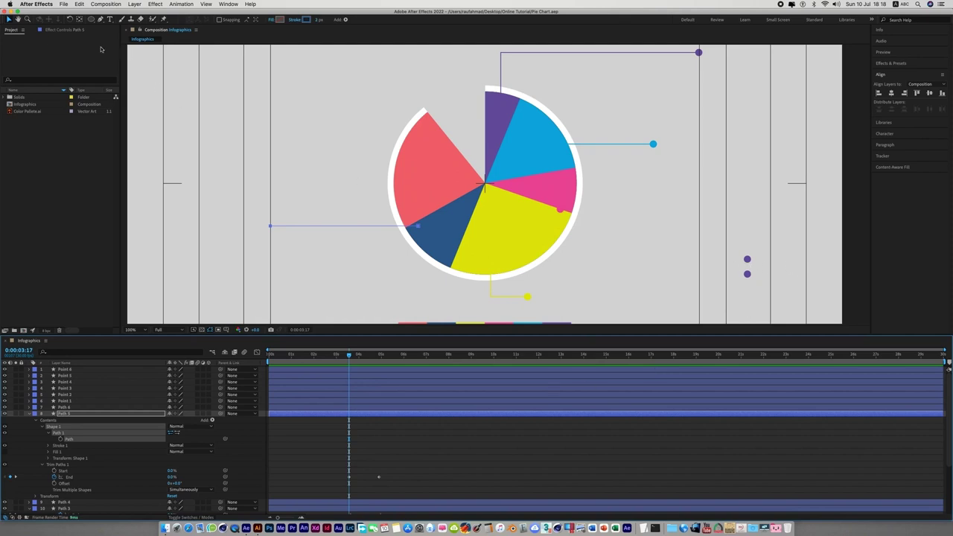
{"action": "left_click", "coordinate": [502, 457]}
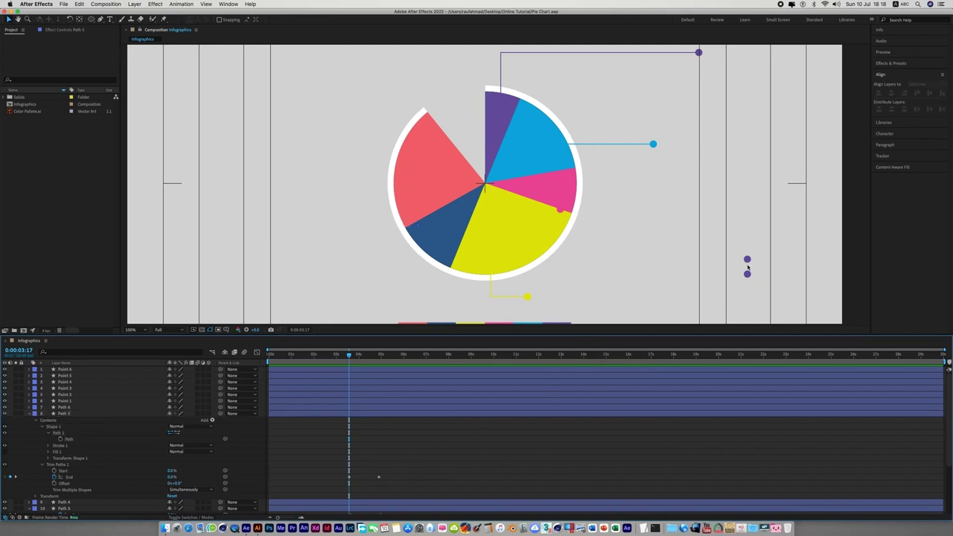
Step: Paste the copied dark blue leader-line path into Point 5's Position property
{"action": "left_click", "coordinate": [747, 260]}
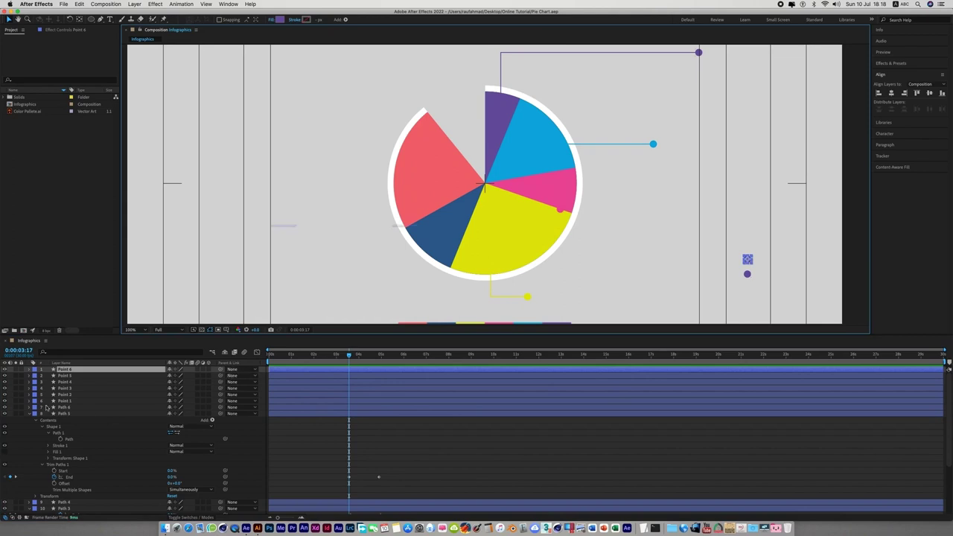
{"action": "left_click", "coordinate": [78, 376]}
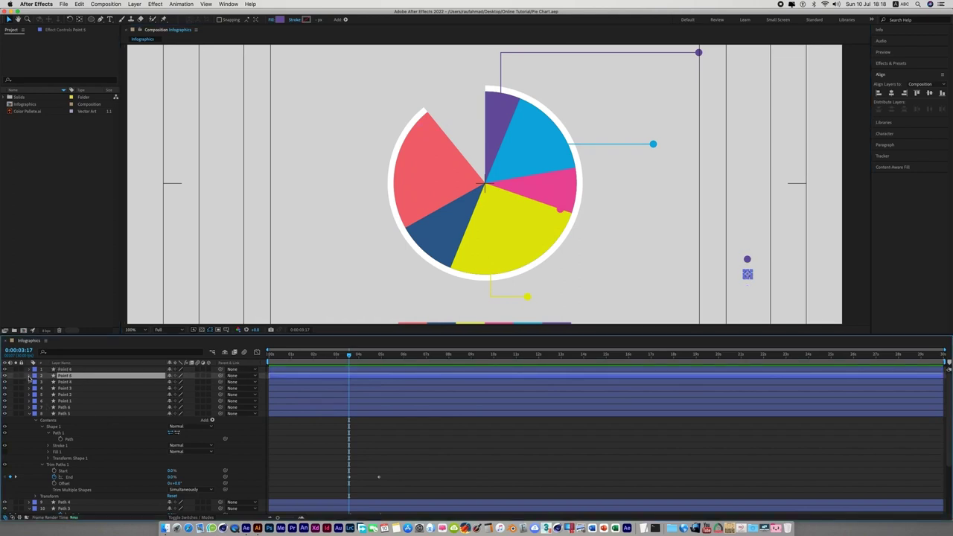
{"action": "left_click", "coordinate": [30, 376]}
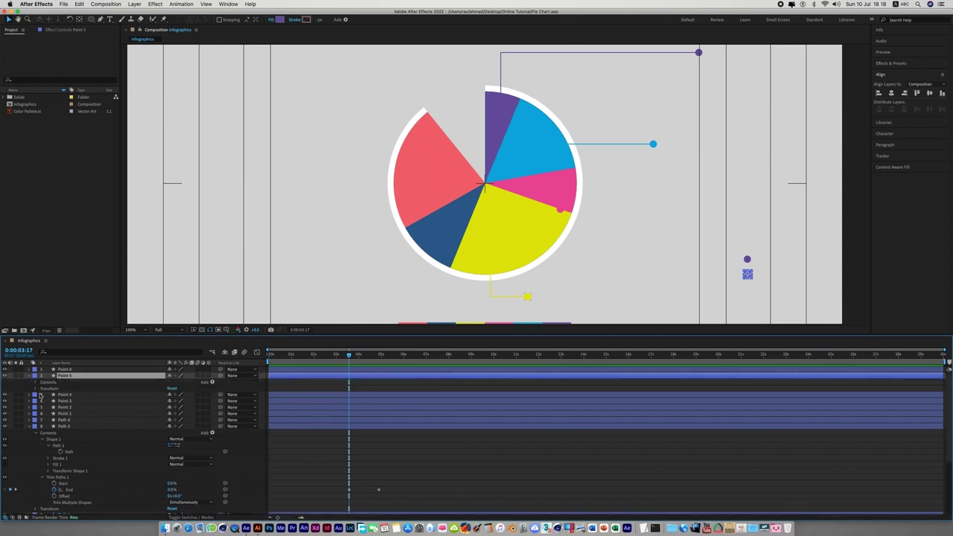
{"action": "left_click", "coordinate": [35, 389]}
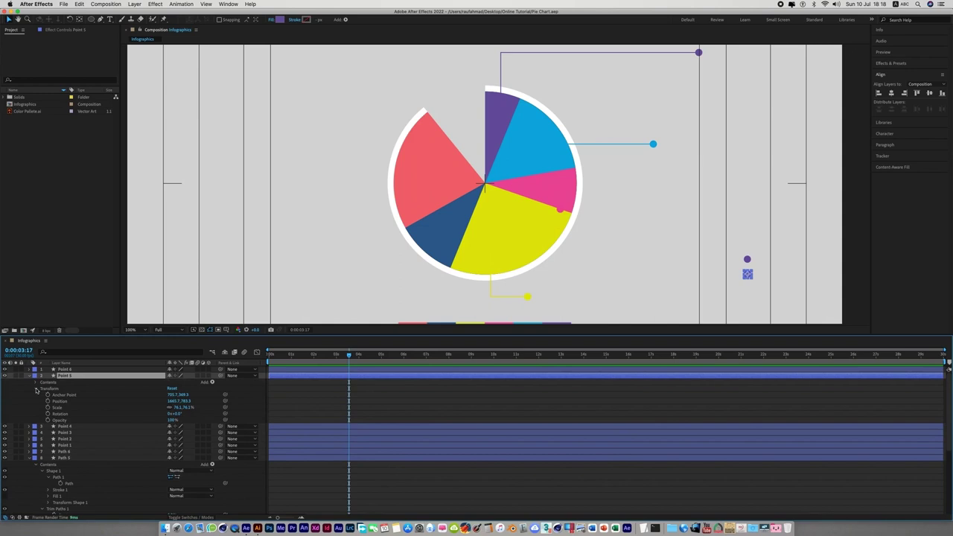
{"action": "left_click", "coordinate": [63, 402]}
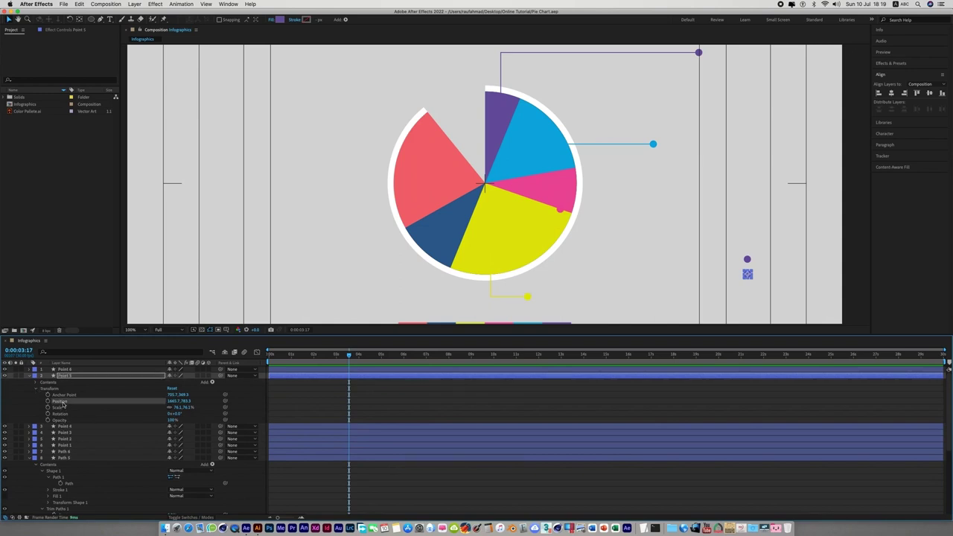
{"action": "left_click", "coordinate": [80, 4]}
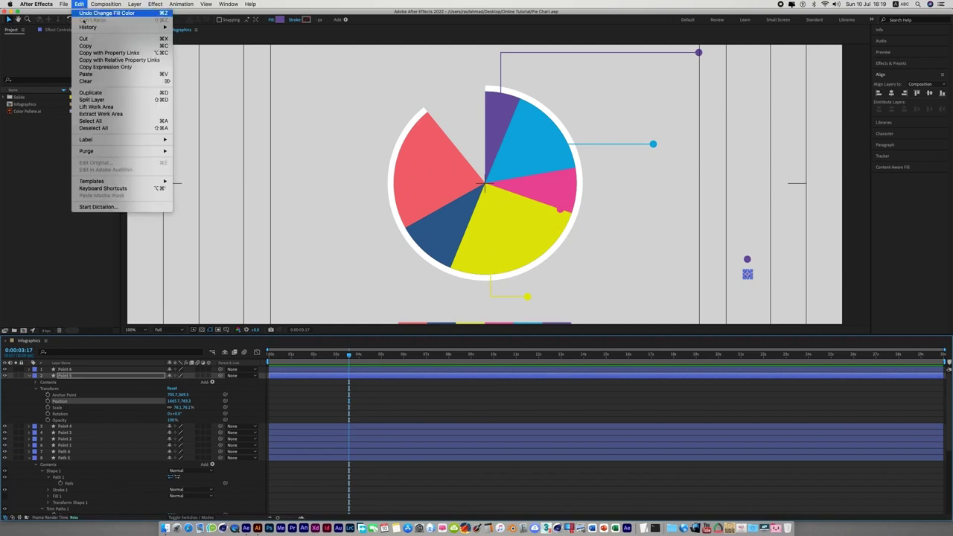
{"action": "left_click", "coordinate": [87, 74]}
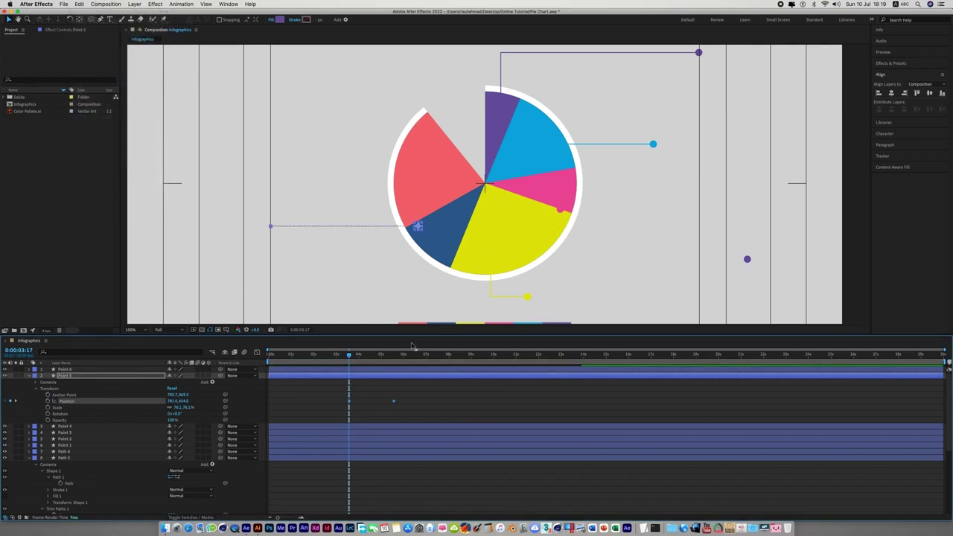
Step: Move Point 5's last Position keyframe to 0:00:04:27 and collapse its properties
{"action": "scroll", "coordinate": [429, 397], "scroll_direction": "down", "scroll_amount": 1}
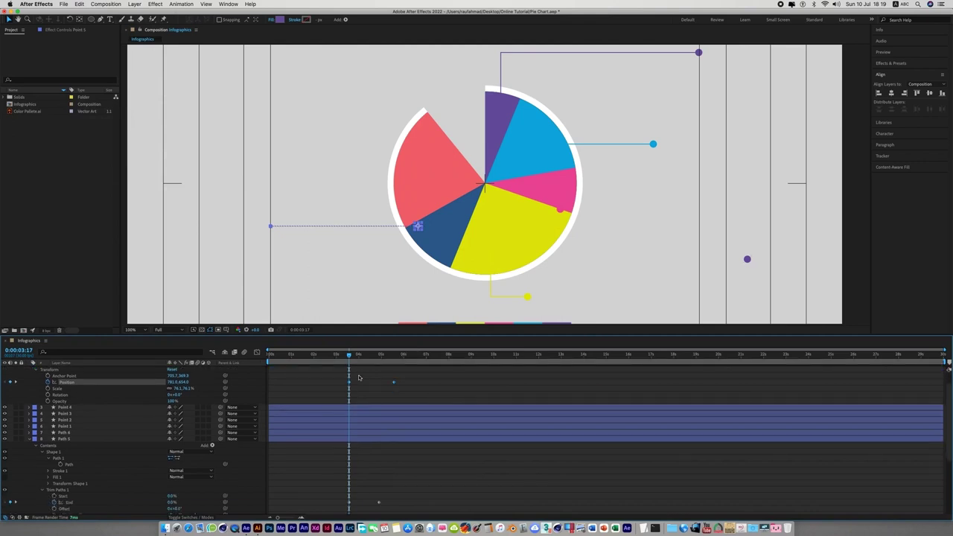
{"action": "left_click_drag", "start_coordinate": [349, 357], "coordinate": [379, 356]}
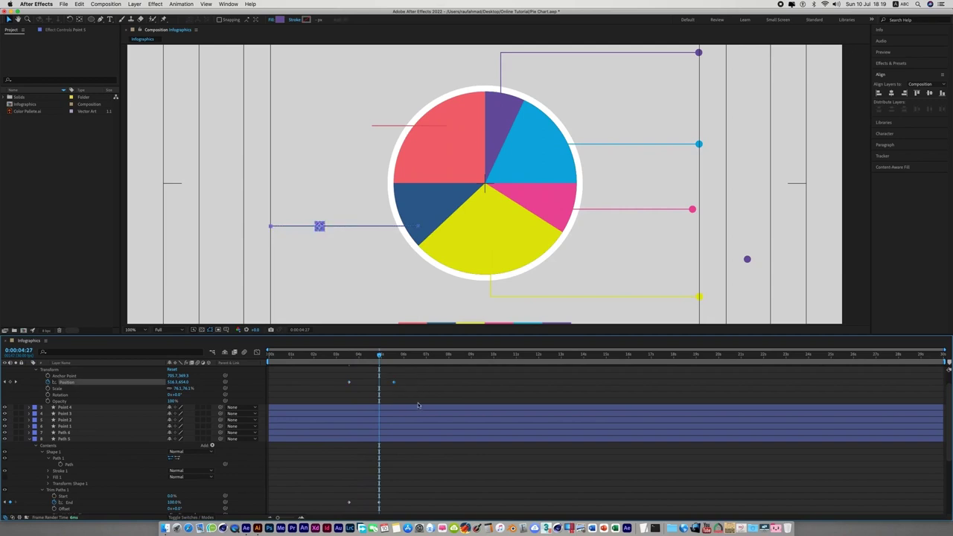
{"action": "left_click_drag", "start_coordinate": [393, 383], "coordinate": [380, 383]}
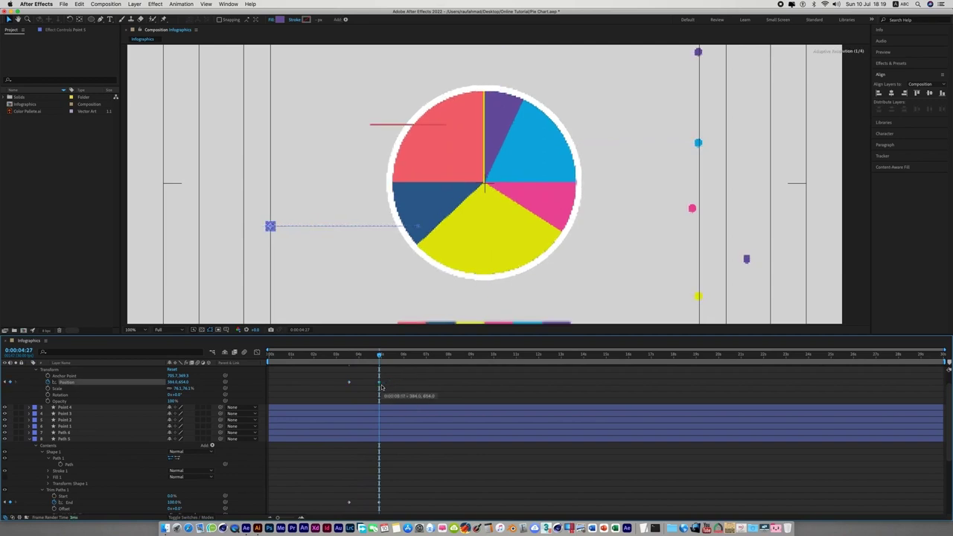
{"action": "left_click", "coordinate": [417, 398]}
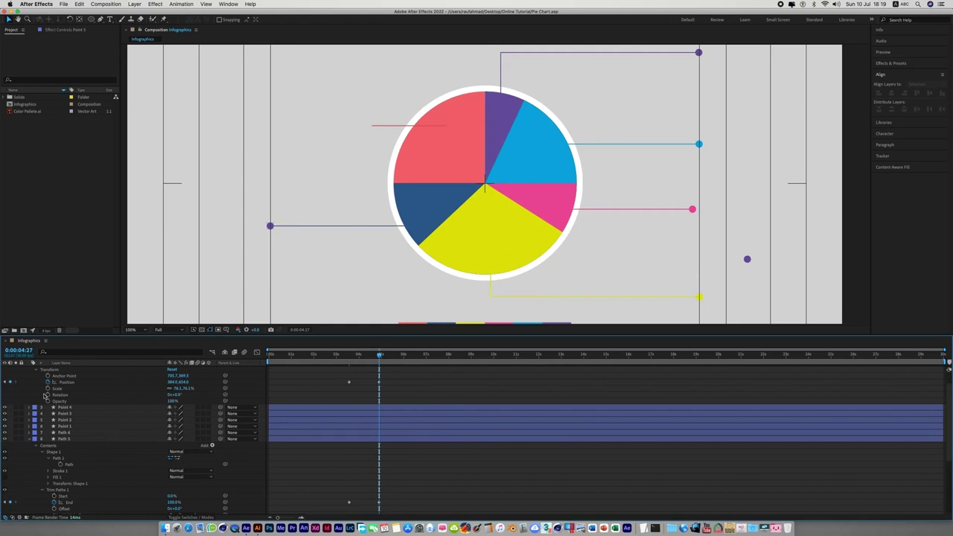
{"action": "scroll", "coordinate": [44, 380], "scroll_direction": "up", "scroll_amount": 1}
{"action": "left_click", "coordinate": [36, 376]}
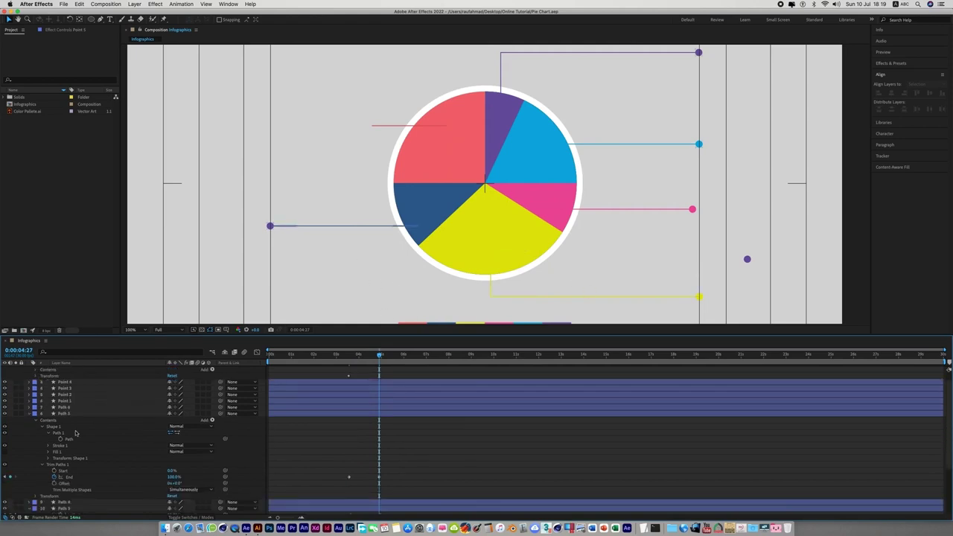
Step: At 0:00:04:10, copy Path 6's red leader-line path with property links and duplicate the purple point
{"action": "left_click", "coordinate": [66, 426]}
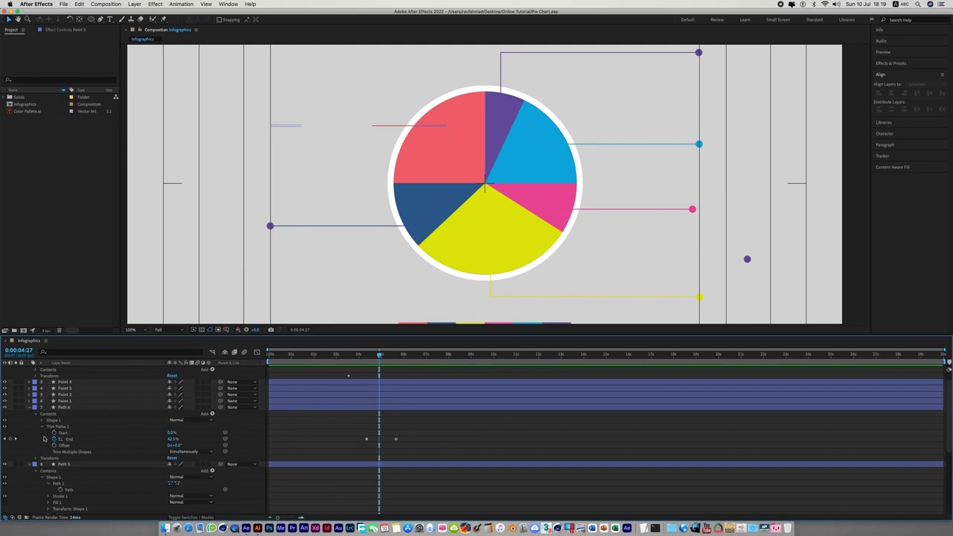
{"action": "left_click", "coordinate": [42, 420]}
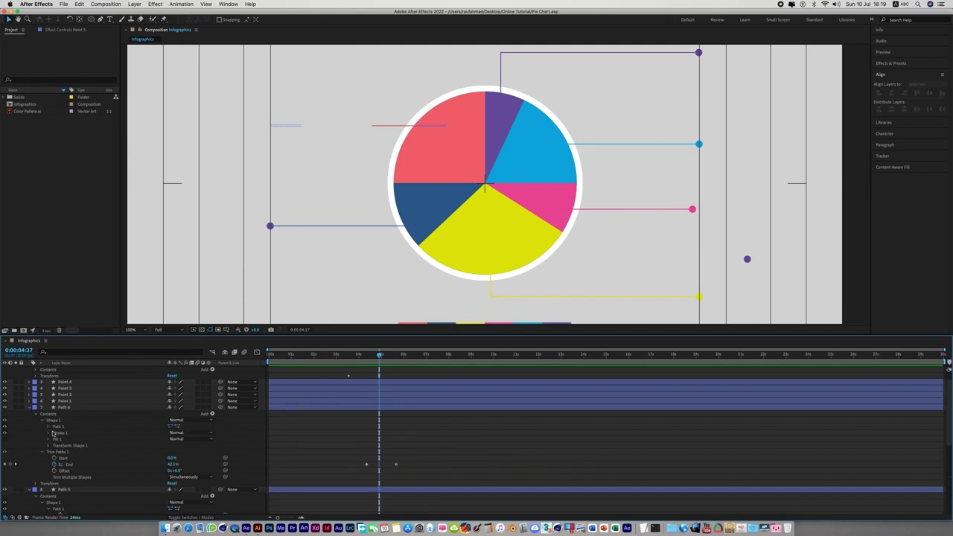
{"action": "left_click", "coordinate": [49, 427]}
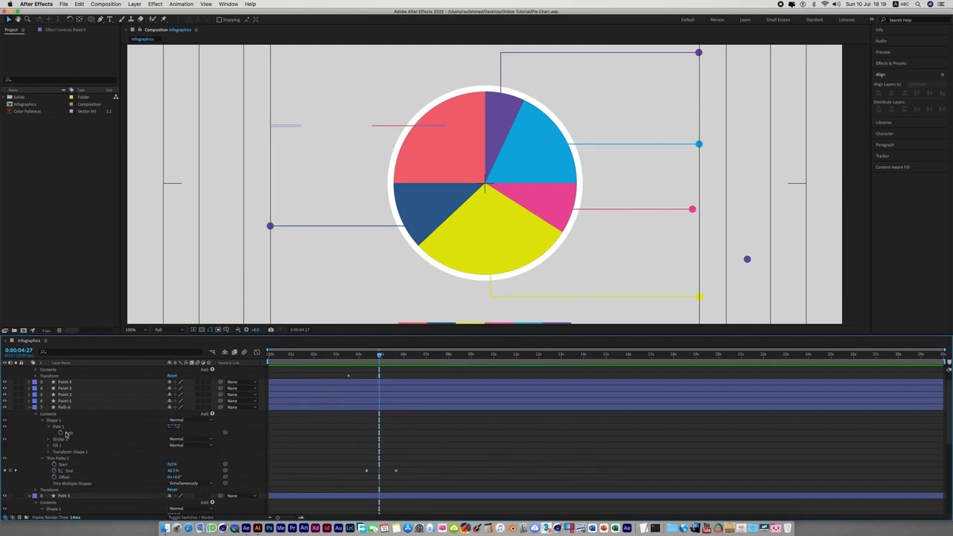
{"action": "left_click", "coordinate": [69, 432]}
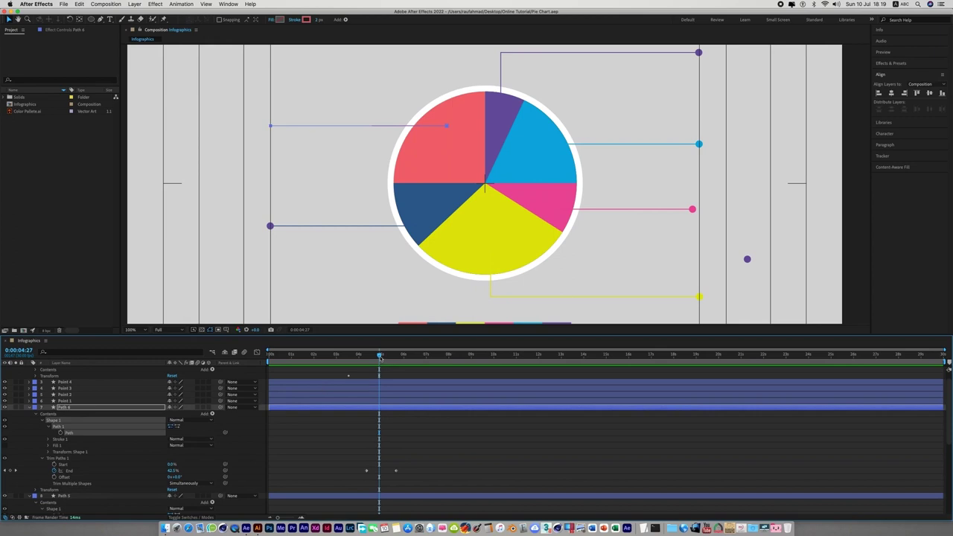
{"action": "left_click_drag", "start_coordinate": [380, 357], "coordinate": [366, 357]}
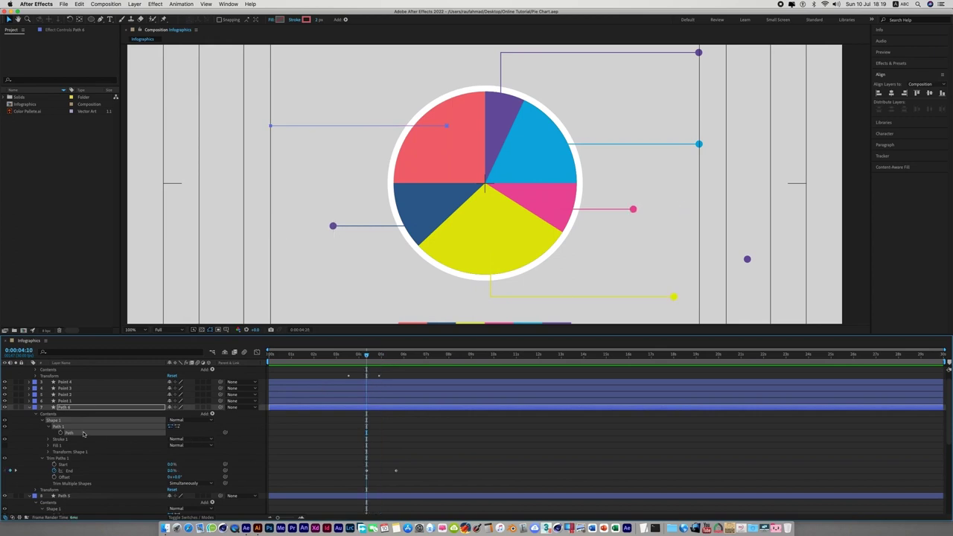
{"action": "left_click", "coordinate": [79, 5]}
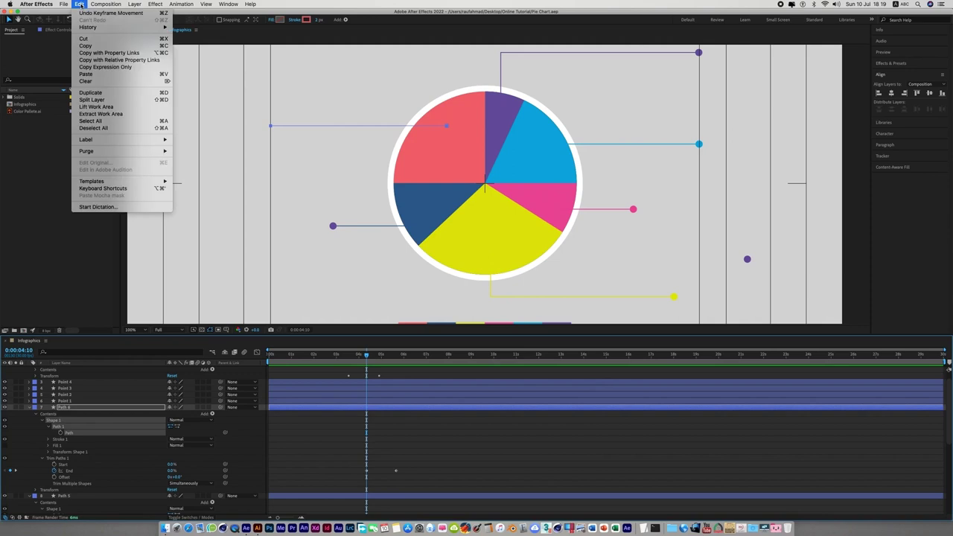
{"action": "left_click", "coordinate": [85, 45]}
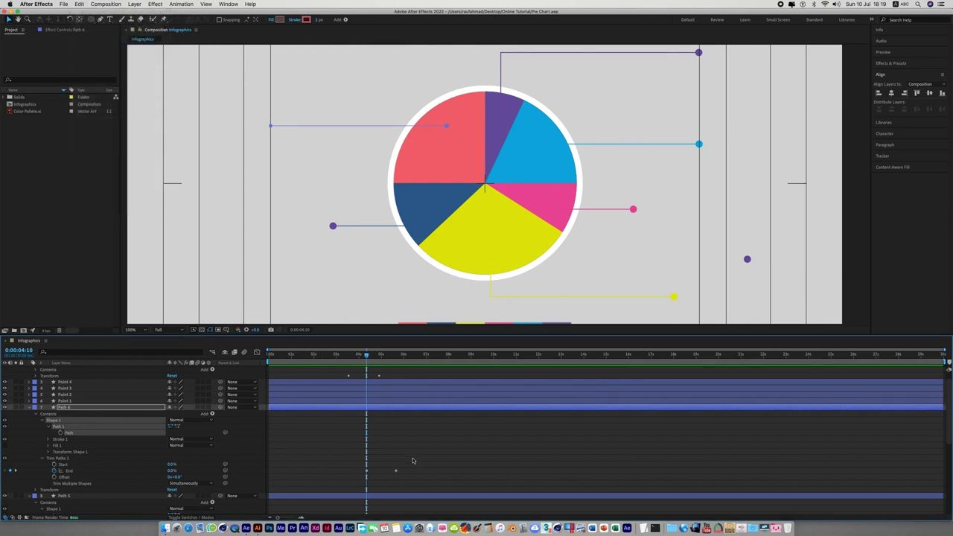
{"action": "key", "text": "ctrl+v"}
Step: Paste the red leader-line path into Point 6's Position property
{"action": "left_click", "coordinate": [106, 370]}
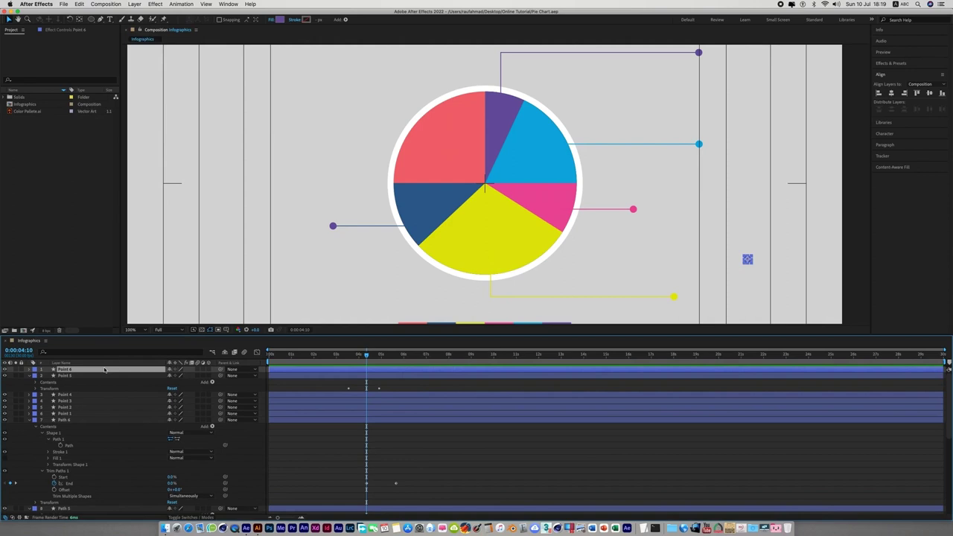
{"action": "left_click", "coordinate": [34, 369]}
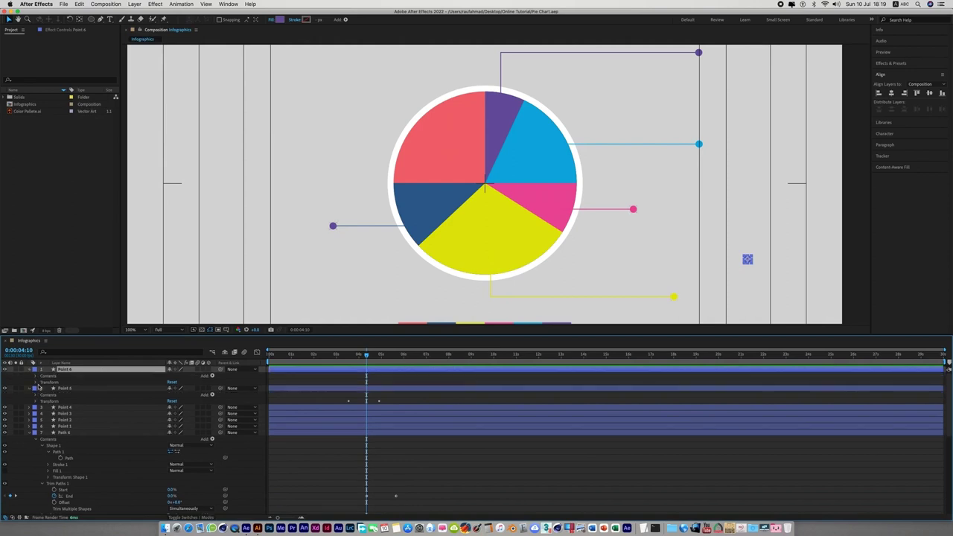
{"action": "left_click", "coordinate": [35, 383]}
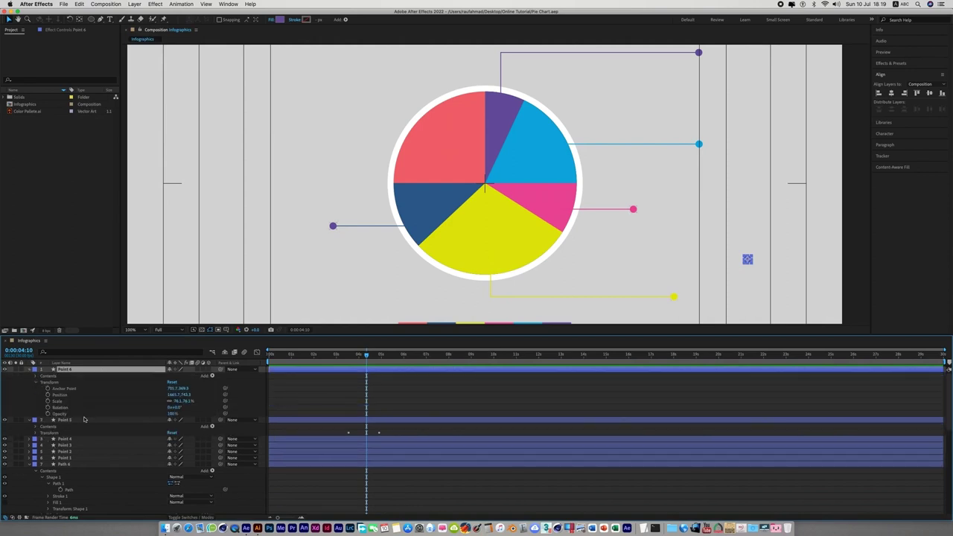
{"action": "left_click", "coordinate": [64, 396]}
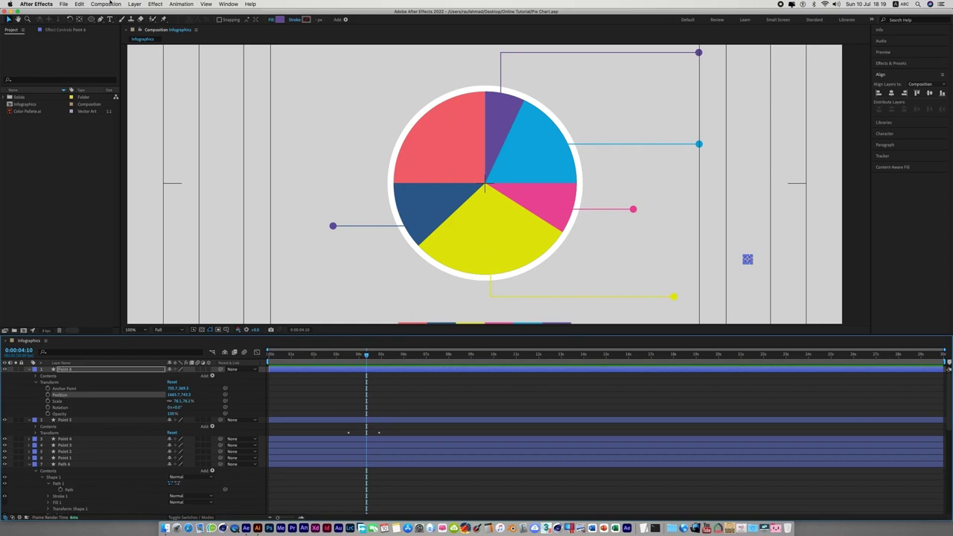
{"action": "left_click", "coordinate": [79, 5]}
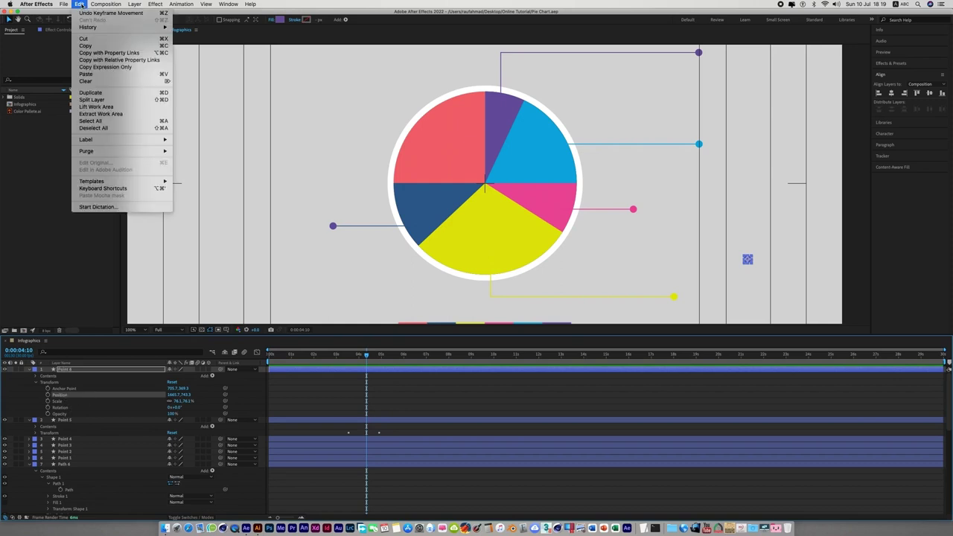
{"action": "left_click", "coordinate": [103, 75]}
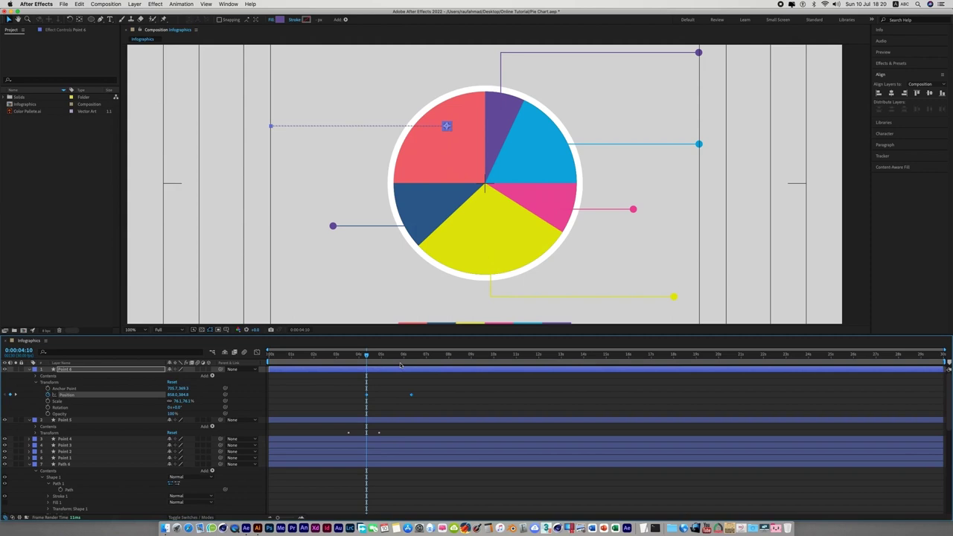
Step: At 0:00:05:20, delete Point 6's extra Position keyframe
{"action": "scroll", "coordinate": [408, 434], "scroll_direction": "down", "scroll_amount": 1}
{"action": "scroll", "coordinate": [408, 435], "scroll_direction": "down", "scroll_amount": 2}
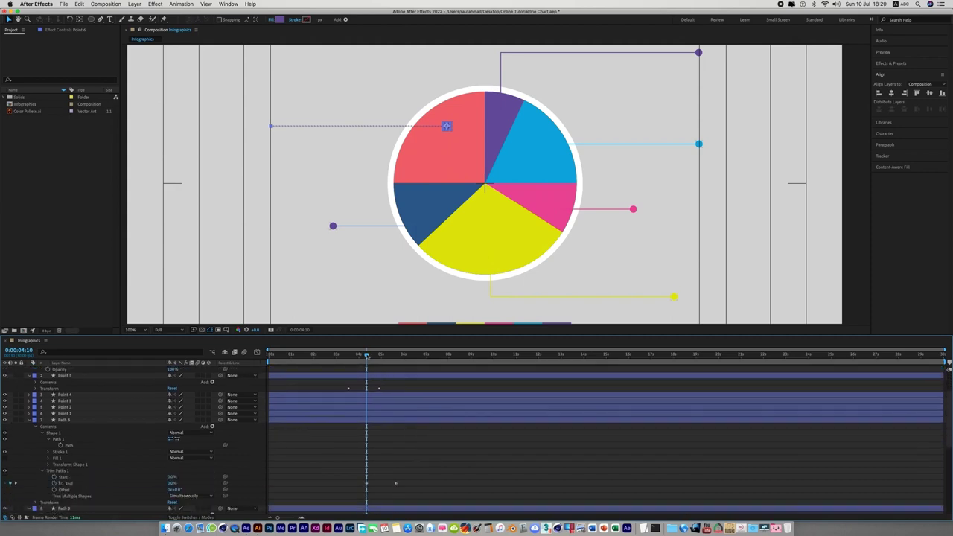
{"action": "left_click_drag", "start_coordinate": [366, 354], "coordinate": [395, 354]}
{"action": "scroll", "coordinate": [418, 375], "scroll_direction": "up", "scroll_amount": 3}
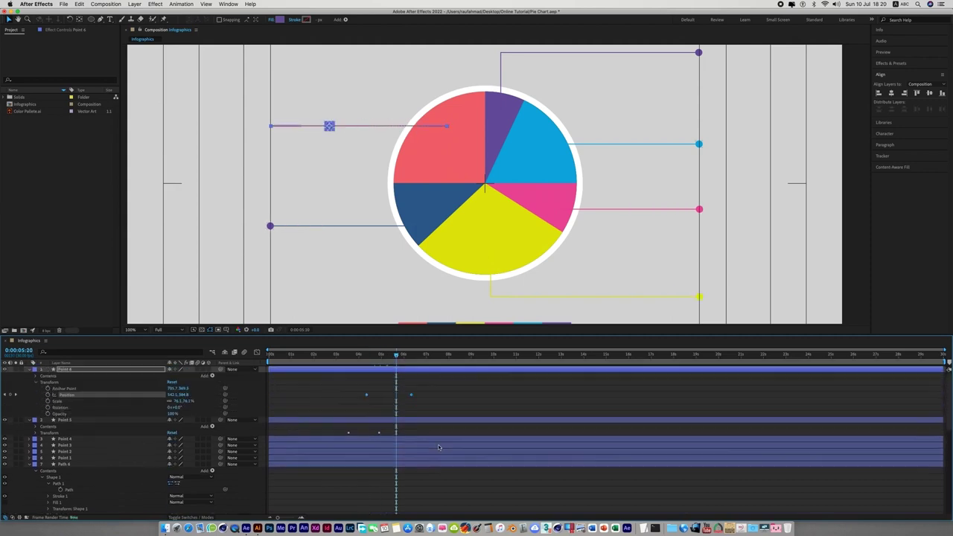
{"action": "left_click", "coordinate": [425, 395]}
{"action": "key", "text": "Delete"}
{"action": "left_click", "coordinate": [451, 400]}
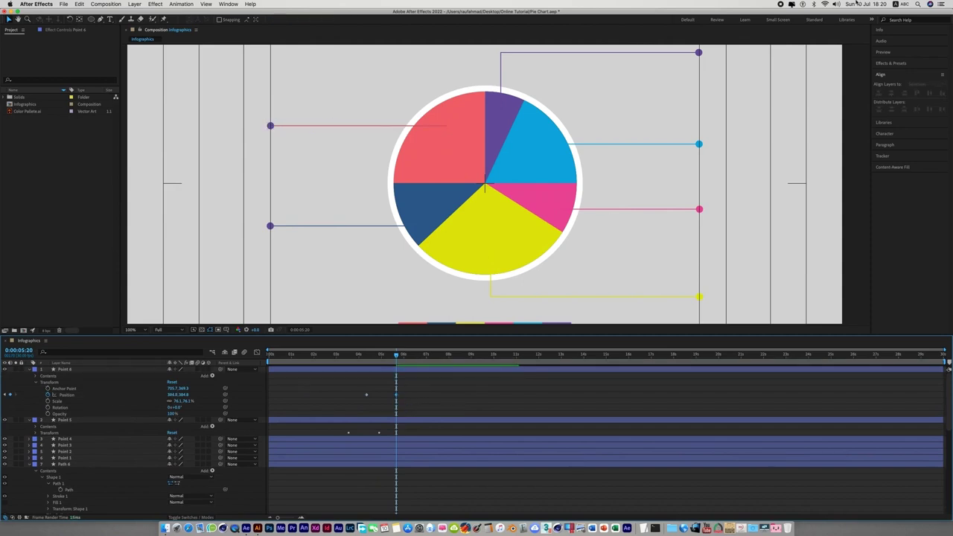
Step: Fill Point 5's dot with the dark navy sampled from its pie slice
{"action": "left_click", "coordinate": [270, 226]}
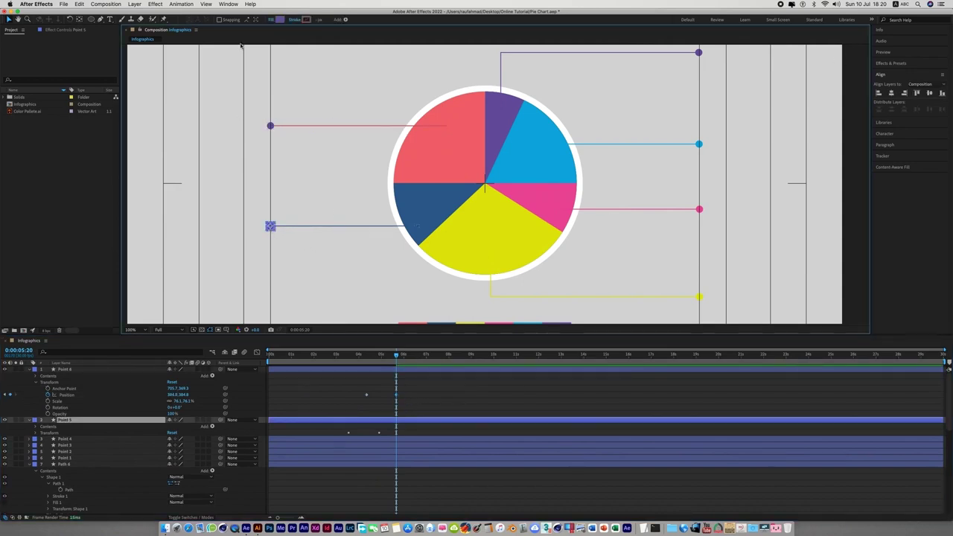
{"action": "left_click", "coordinate": [279, 19]}
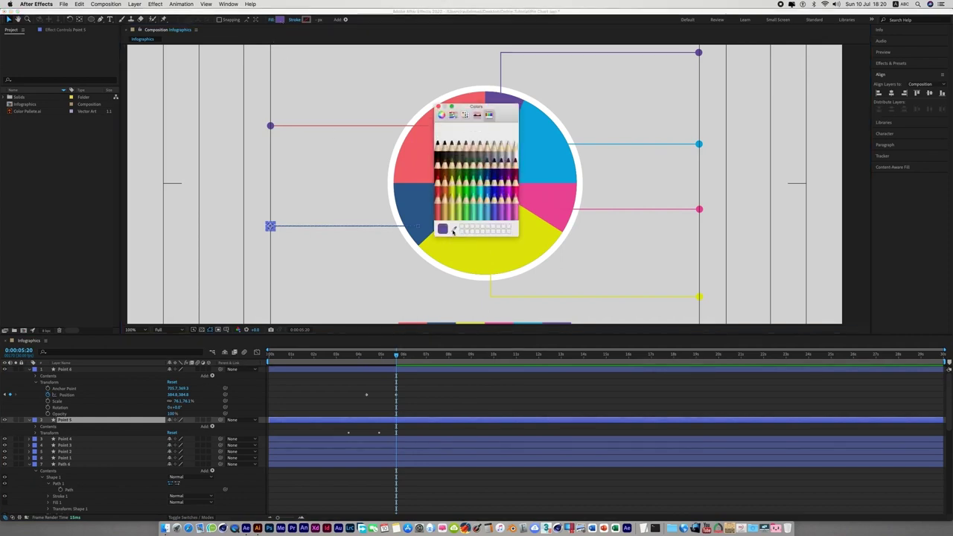
{"action": "left_click", "coordinate": [454, 229]}
{"action": "left_click", "coordinate": [430, 204]}
{"action": "left_click", "coordinate": [439, 108]}
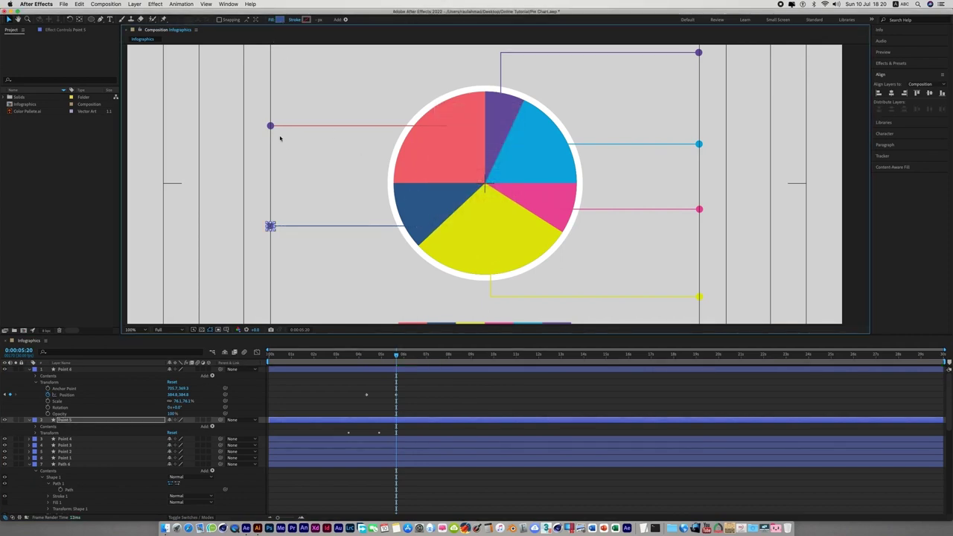
Step: Fill Point 6's dot with the coral red sampled from its pie slice
{"action": "left_click", "coordinate": [271, 127]}
{"action": "left_click", "coordinate": [282, 20]}
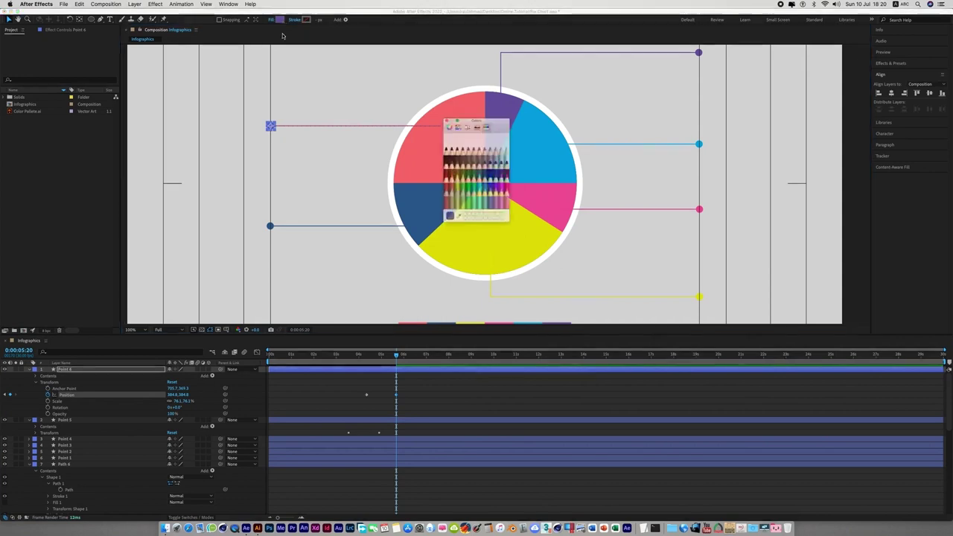
{"action": "left_click", "coordinate": [454, 229]}
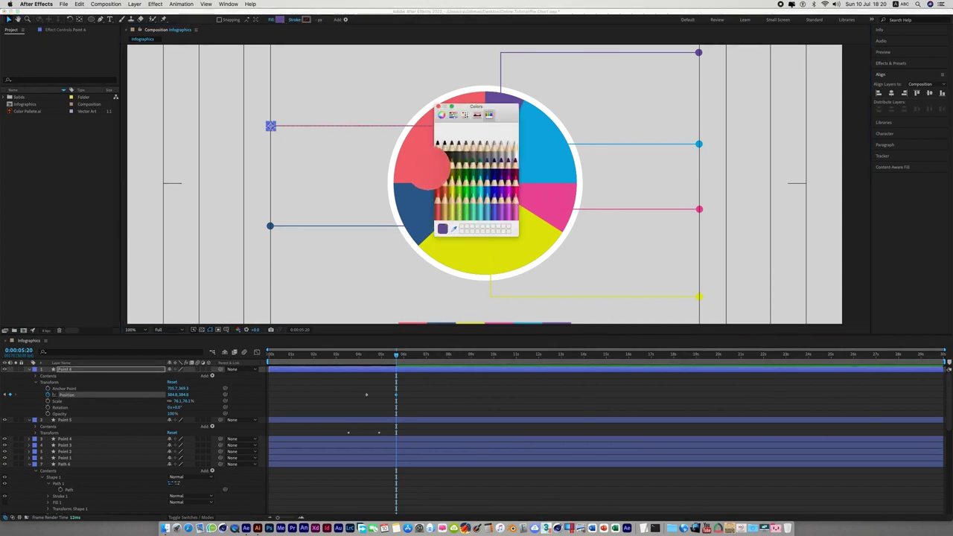
{"action": "left_click", "coordinate": [427, 168]}
{"action": "left_click", "coordinate": [439, 107]}
{"action": "left_click", "coordinate": [767, 287]}
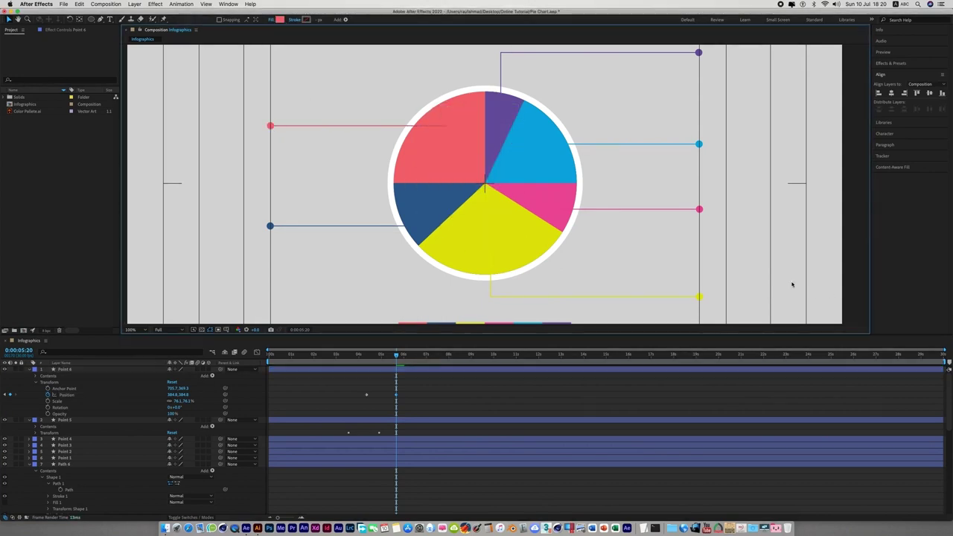
{"action": "key", "text": "comma"}
{"action": "key", "text": "comma"}
Step: Fit the composition in the viewer, scrub the pie animation from the start, and select all layers
{"action": "left_click", "coordinate": [132, 329]}
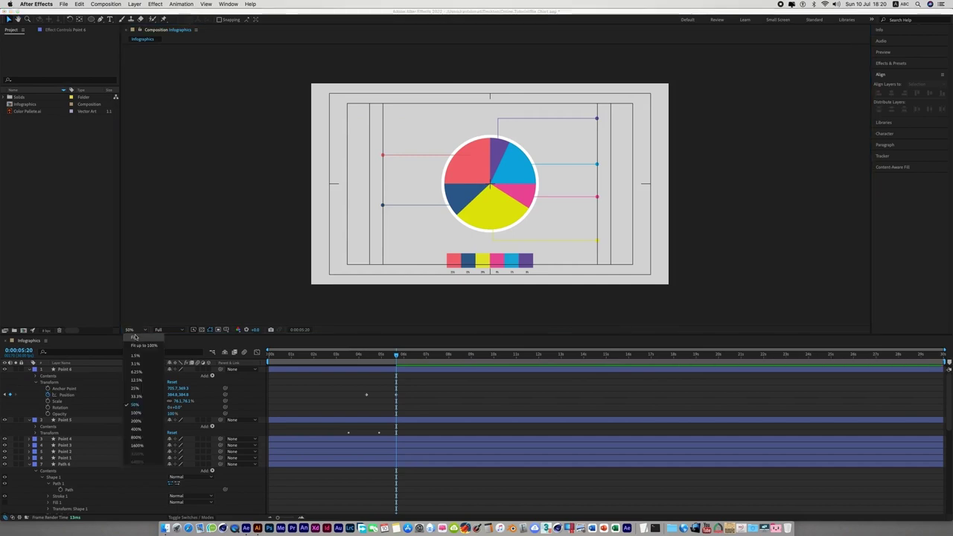
{"action": "left_click", "coordinate": [137, 341]}
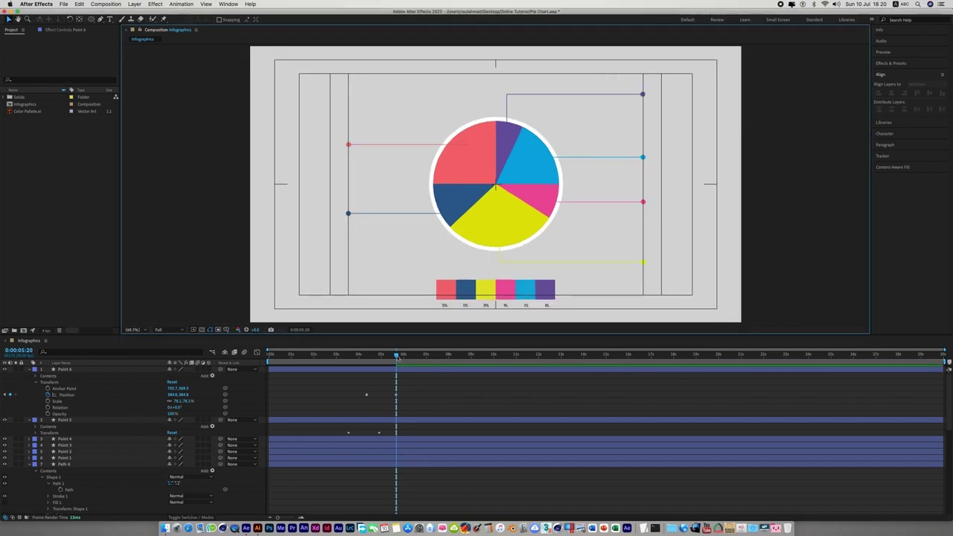
{"action": "key", "text": "Home"}
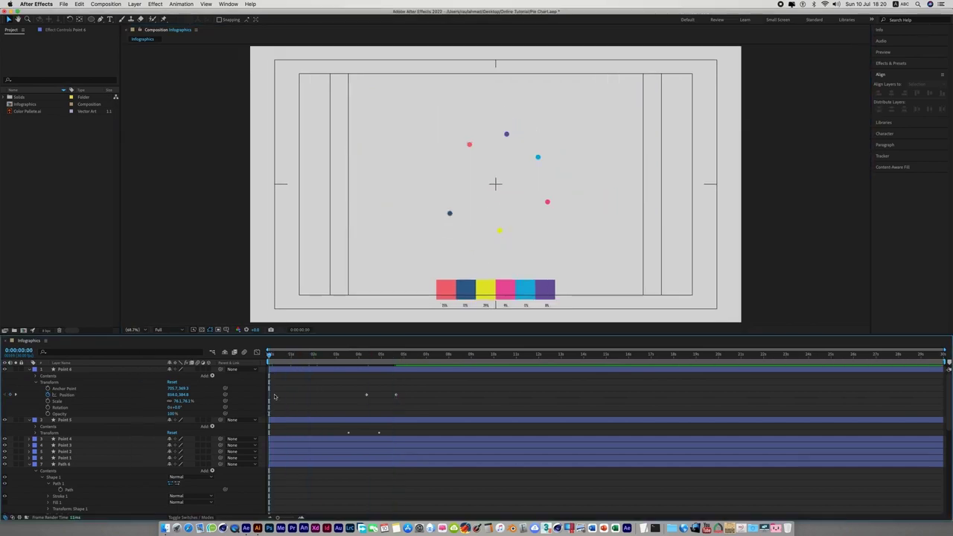
{"action": "left_click_drag", "start_coordinate": [269, 355], "coordinate": [313, 355]}
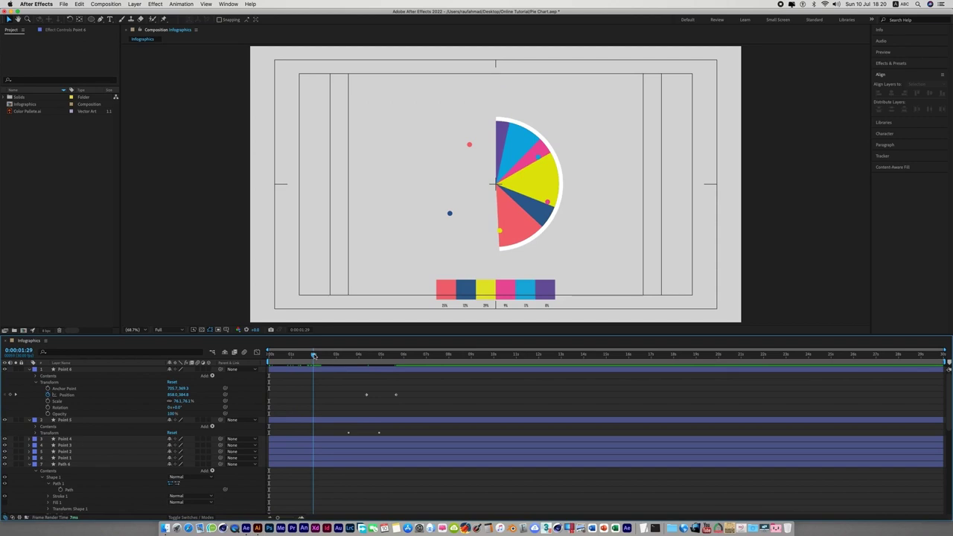
{"action": "key", "text": "super+a"}
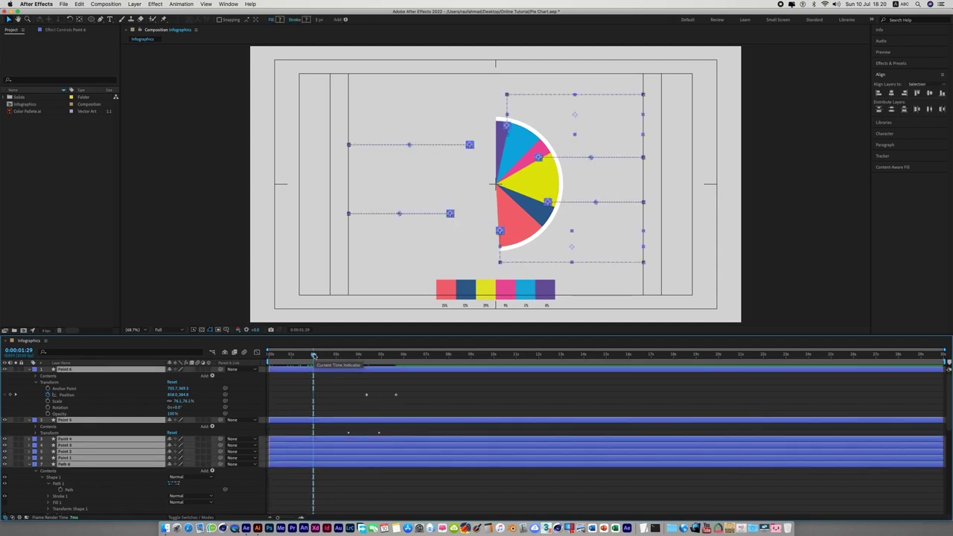
Step: Collapse all layers and trim Point 1 to start at 0:00:01:27, when Path 1 begins drawing
{"action": "key", "text": "u"}
{"action": "key", "text": "u"}
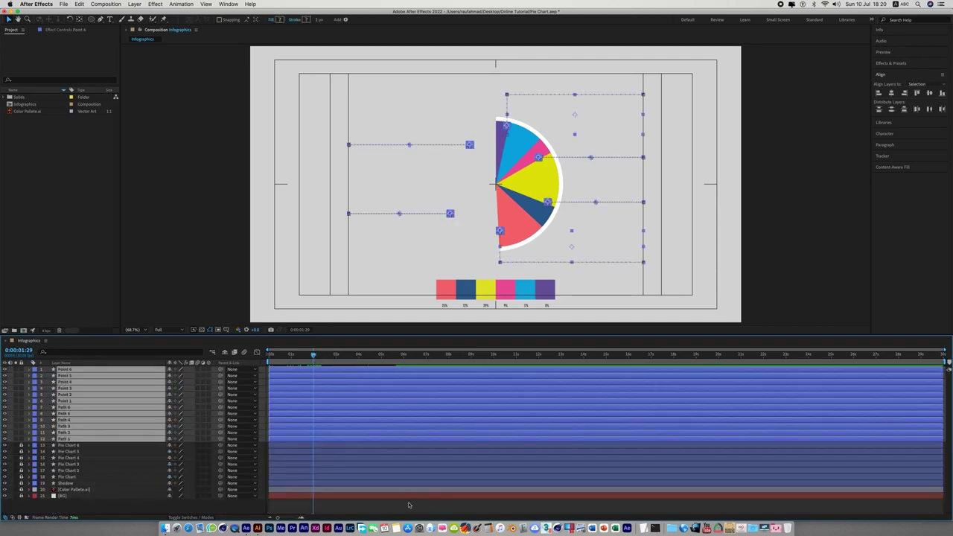
{"action": "left_click", "coordinate": [408, 505]}
{"action": "left_click", "coordinate": [71, 439]}
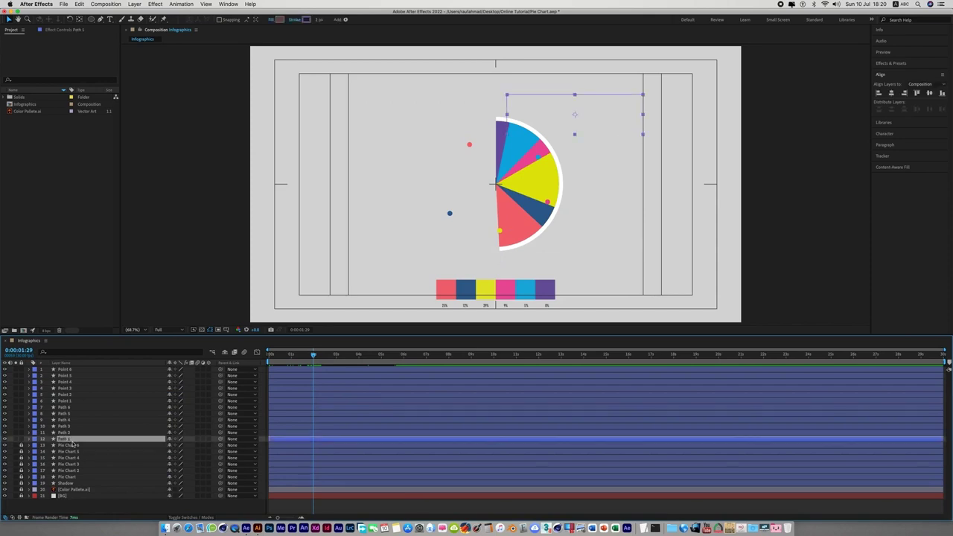
{"action": "key", "text": "u"}
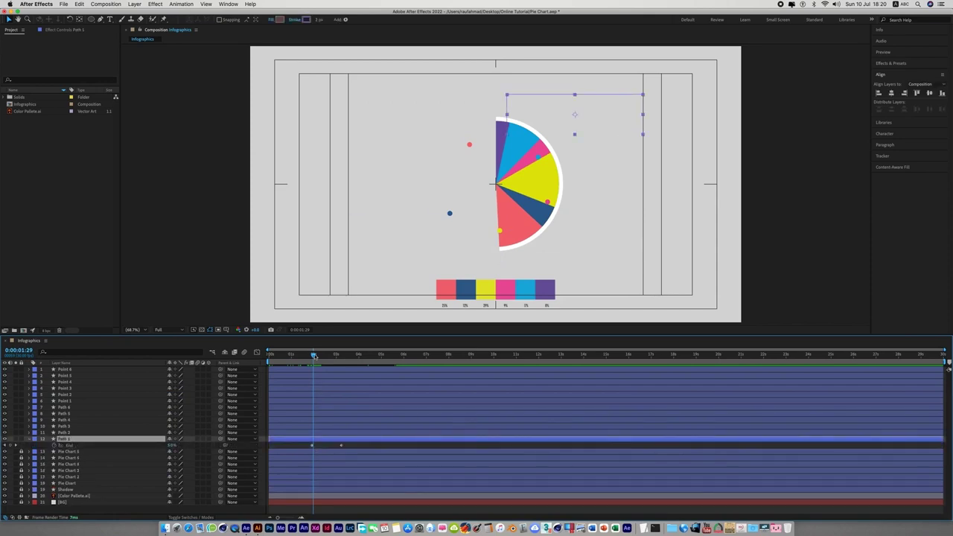
{"action": "left_click_drag", "start_coordinate": [314, 356], "coordinate": [312, 357]}
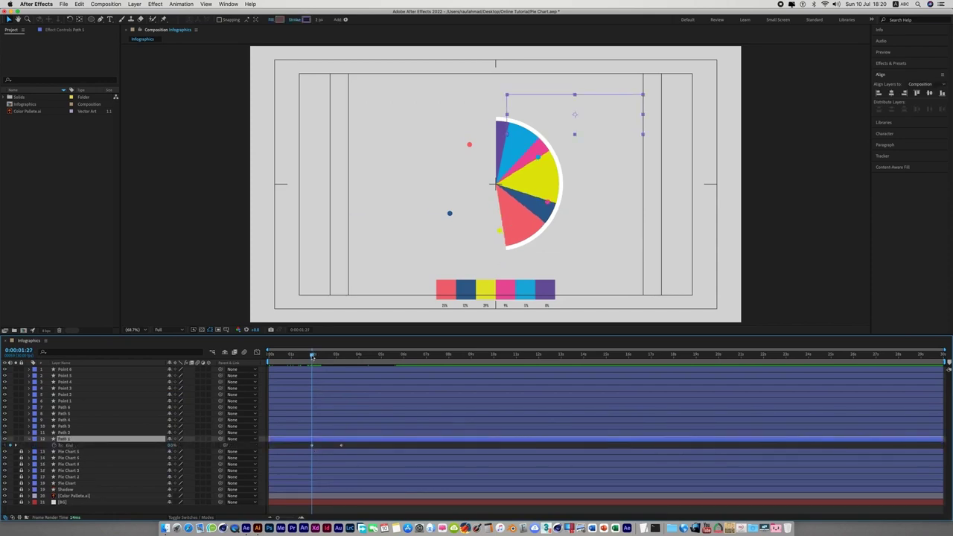
{"action": "left_click", "coordinate": [74, 401]}
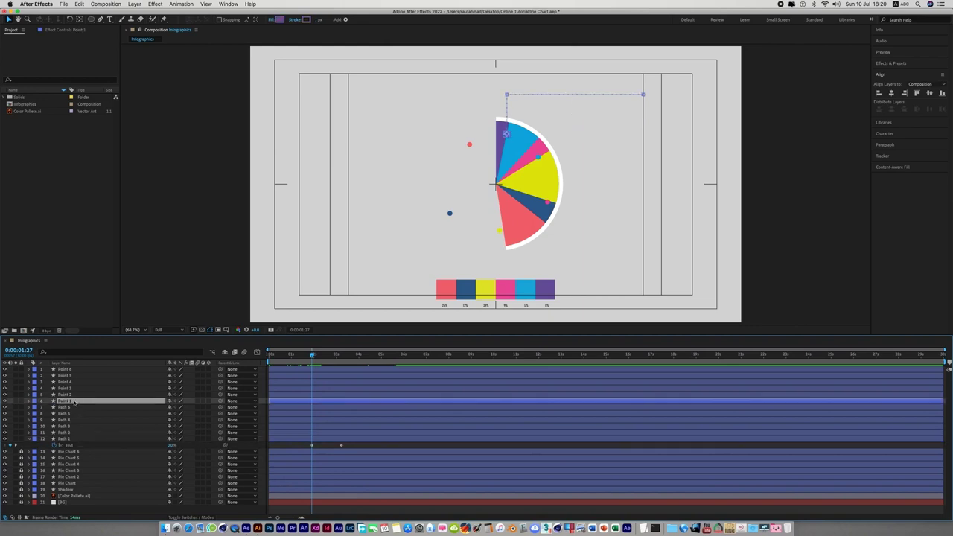
{"action": "key", "text": "alt+bracketleft"}
Step: Trim Point 2 to start at 0:00:02:19, when Path 2 begins drawing
{"action": "left_click", "coordinate": [67, 432]}
{"action": "key", "text": "u"}
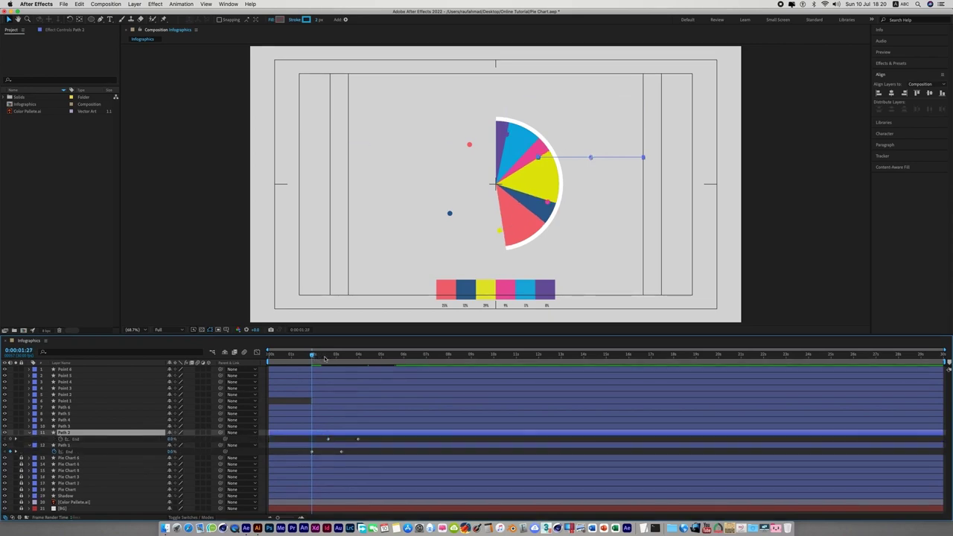
{"action": "left_click_drag", "start_coordinate": [313, 357], "coordinate": [329, 357]}
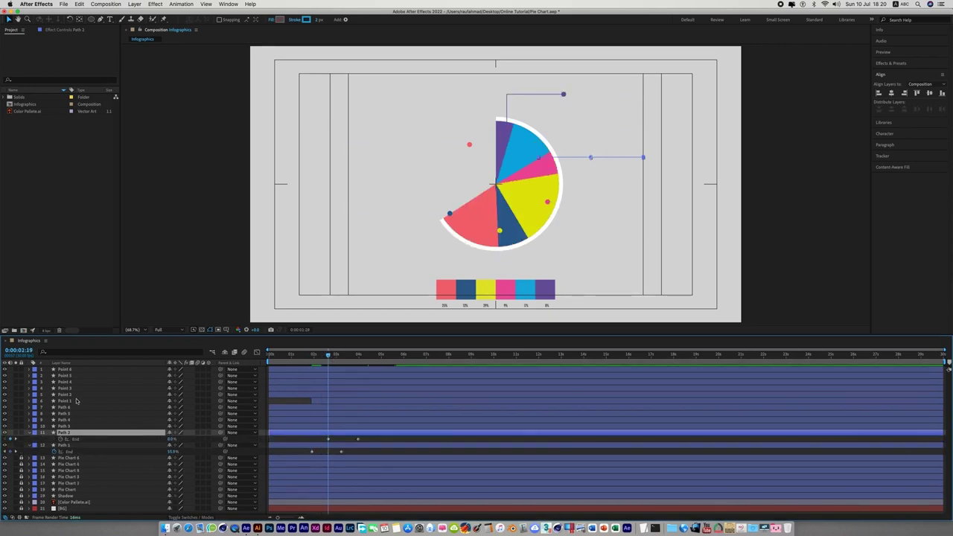
{"action": "left_click", "coordinate": [75, 395]}
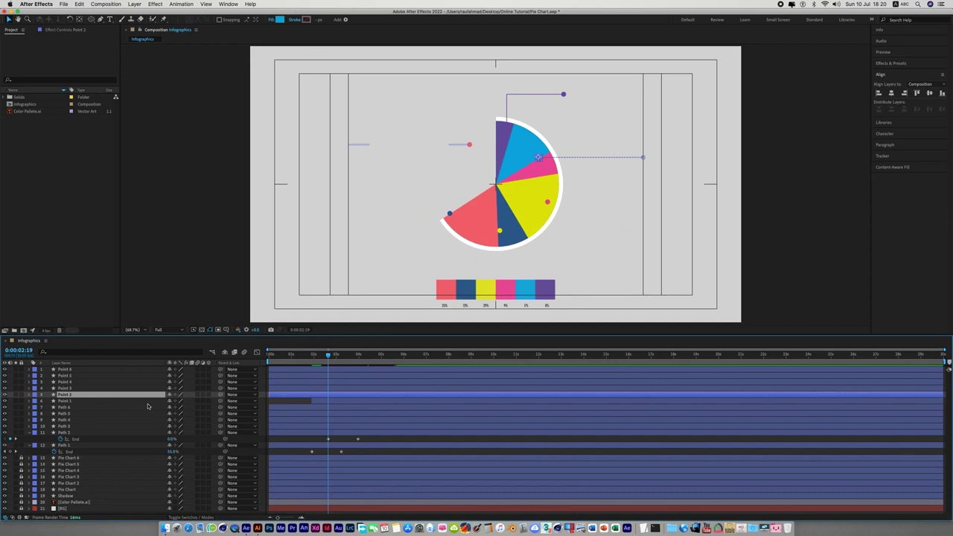
{"action": "key", "text": "alt+bracketleft"}
Step: Reveal Path 3's End keyframes and move to where it starts drawing
{"action": "left_click", "coordinate": [74, 426]}
{"action": "key", "text": "u"}
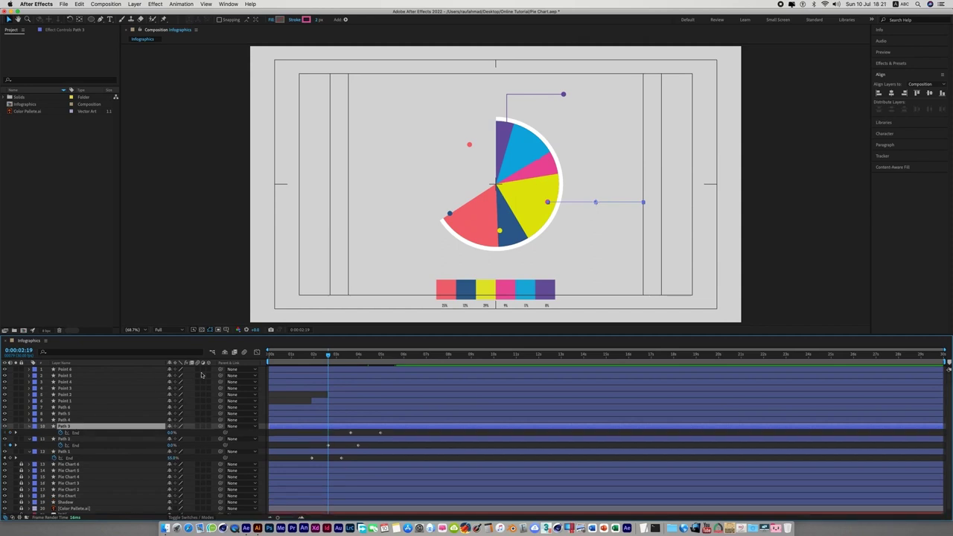
{"action": "left_click_drag", "start_coordinate": [328, 355], "coordinate": [350, 358]}
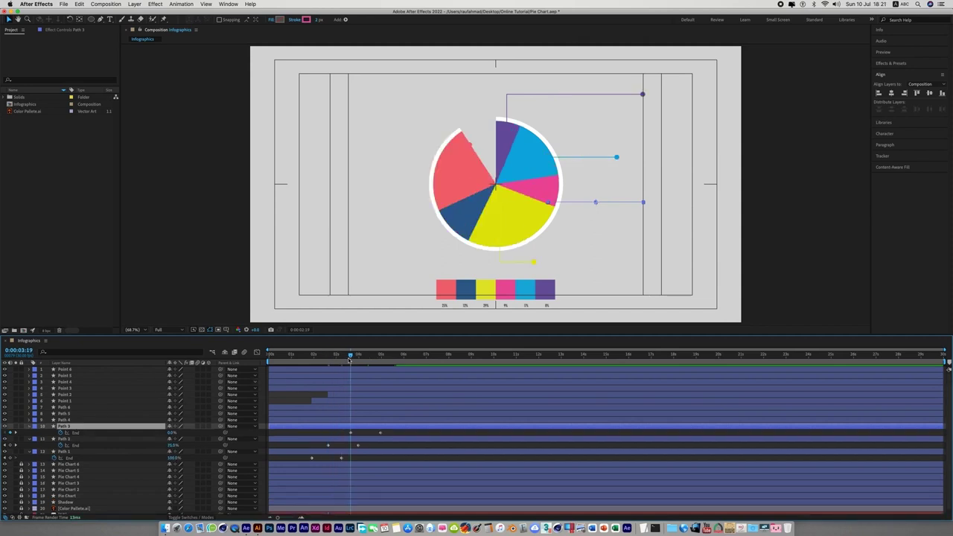
Step: Trim Point 3 to start at 0:00:03:19, when Path 3 begins drawing
{"action": "left_click", "coordinate": [71, 389]}
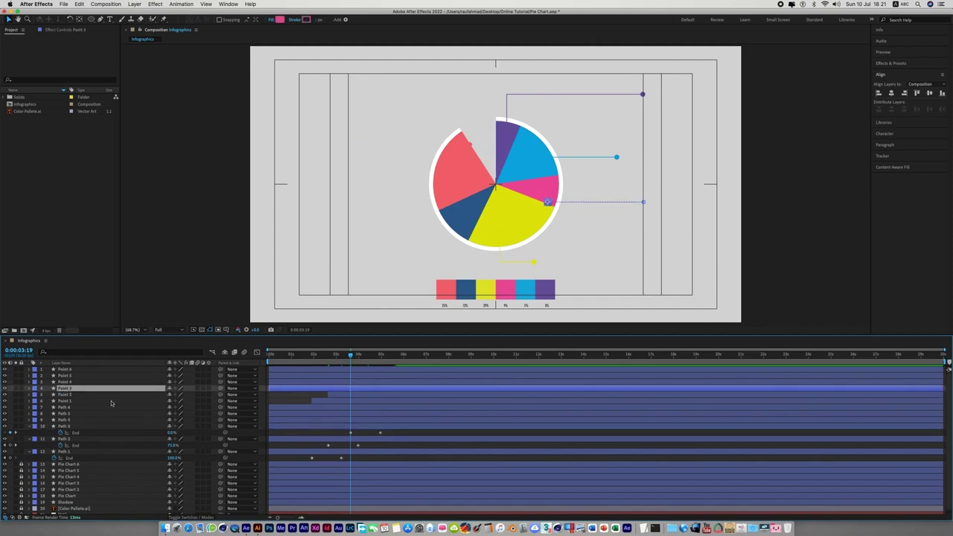
{"action": "key", "text": "alt+bracketleft"}
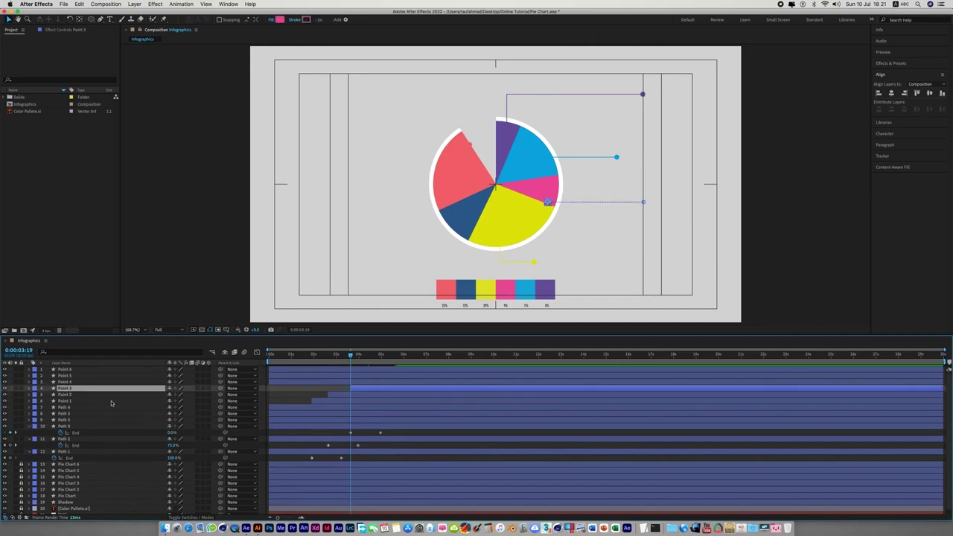
{"action": "left_click", "coordinate": [362, 425]}
Step: Trim Point 4 to start at 0:00:03:04, when Path 4 begins drawing
{"action": "left_click", "coordinate": [363, 421]}
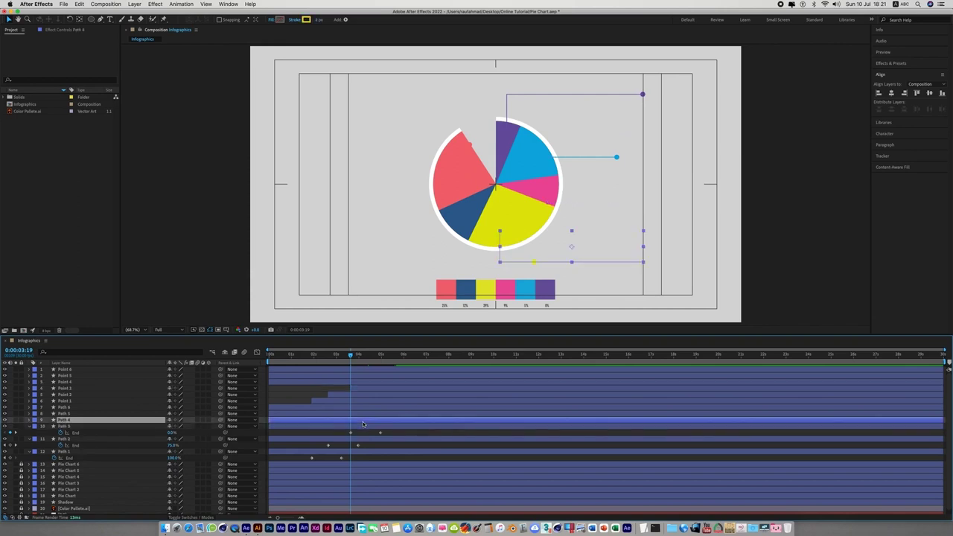
{"action": "key", "text": "u"}
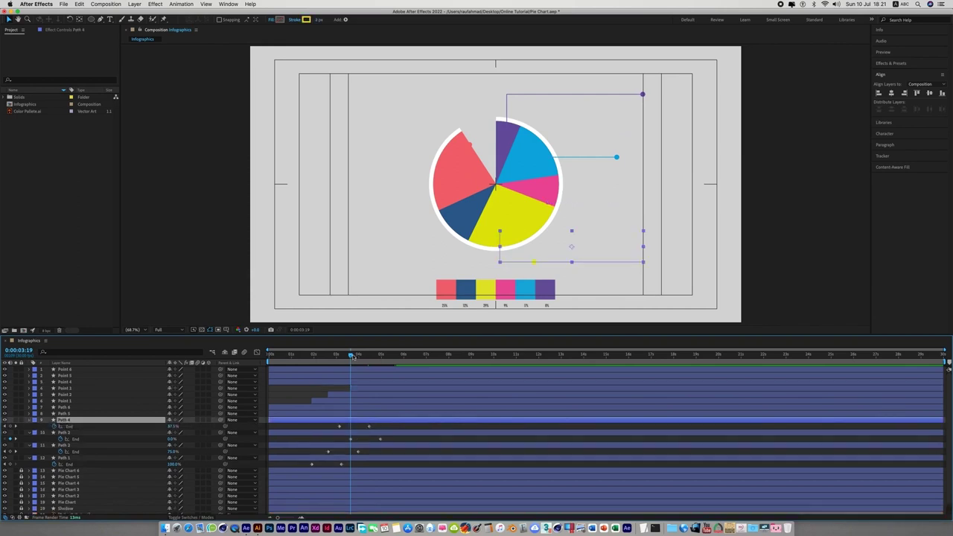
{"action": "left_click_drag", "start_coordinate": [351, 356], "coordinate": [340, 360]}
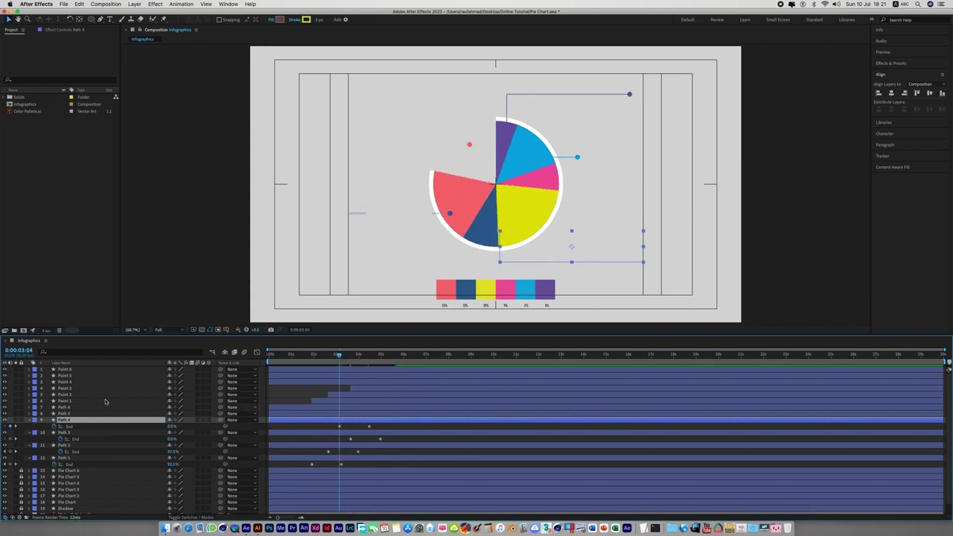
{"action": "left_click", "coordinate": [74, 383]}
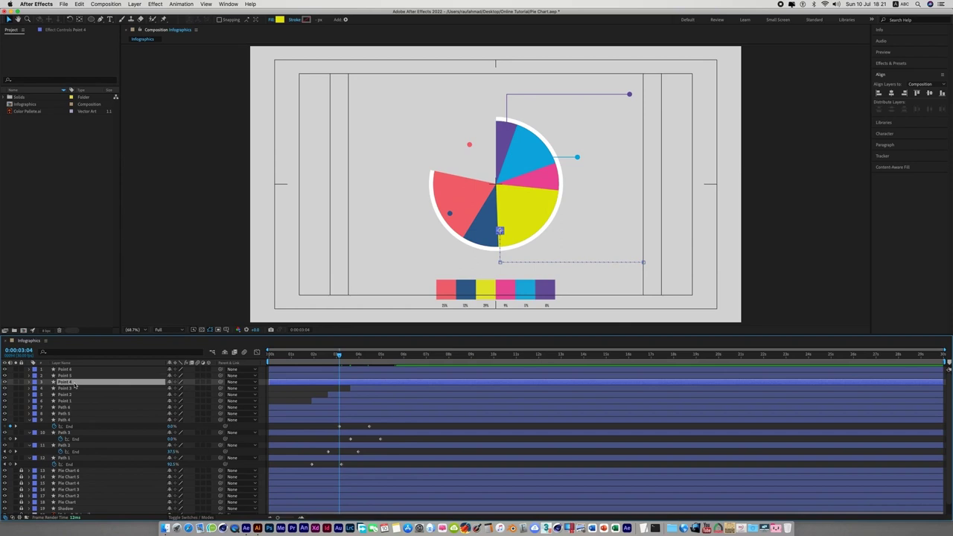
{"action": "key", "text": "alt+bracketleft"}
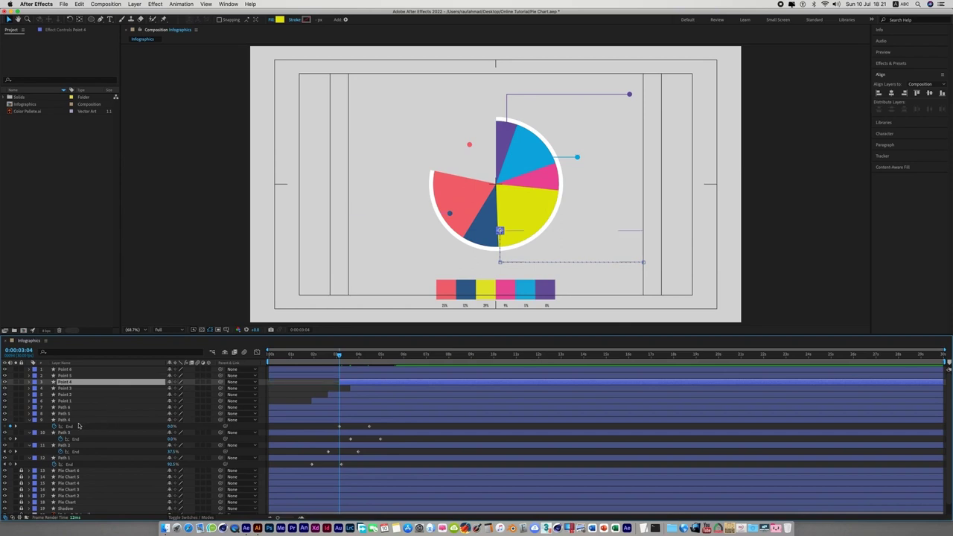
{"action": "left_click", "coordinate": [71, 413]}
Step: Trim Point 5 to start where Path 5's leader line begins drawing
{"action": "key", "text": "u"}
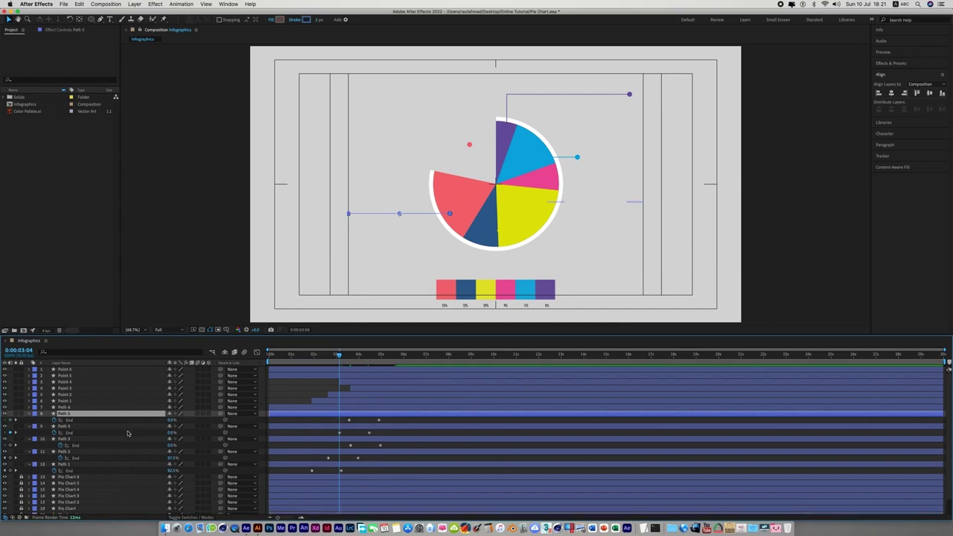
{"action": "left_click_drag", "start_coordinate": [338, 356], "coordinate": [349, 357]}
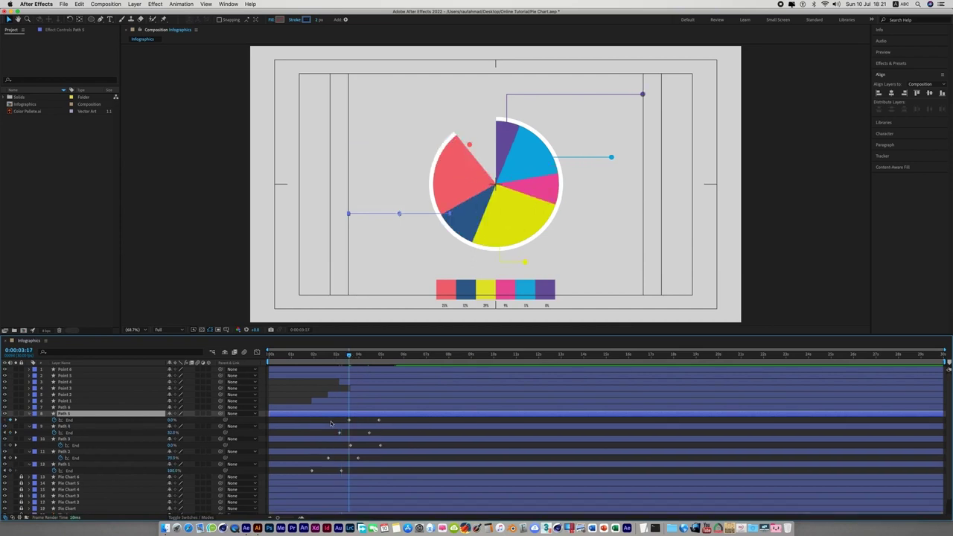
{"action": "left_click", "coordinate": [65, 375]}
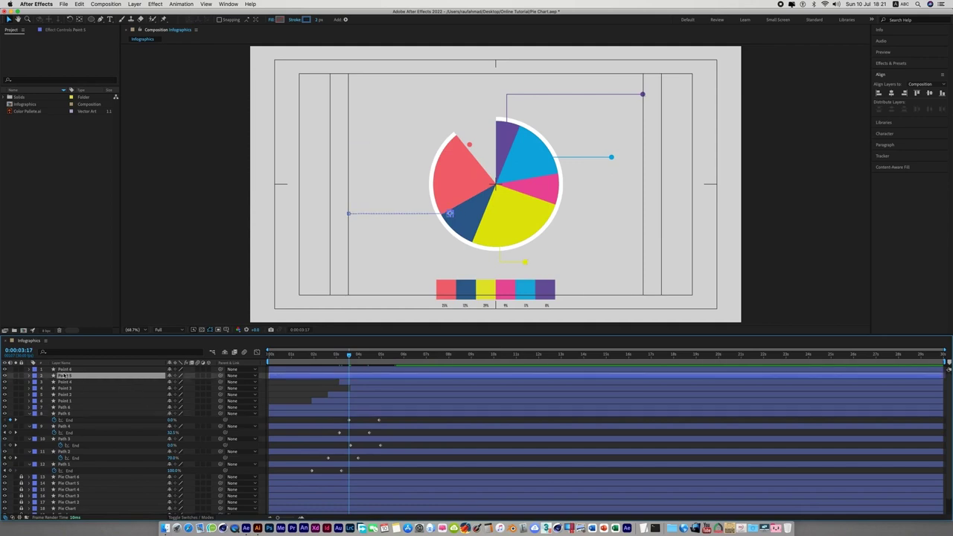
{"action": "key", "text": "u"}
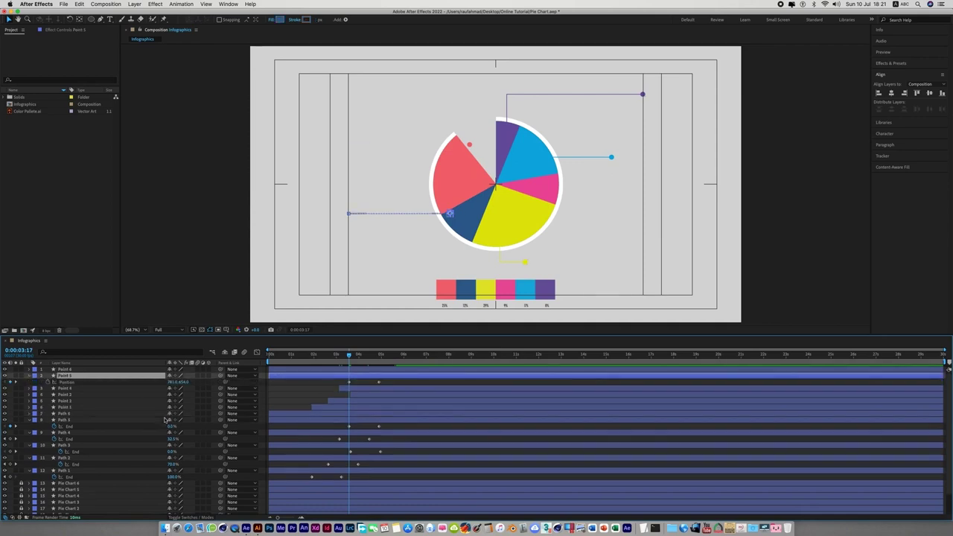
{"action": "key", "text": "alt+bracketleft"}
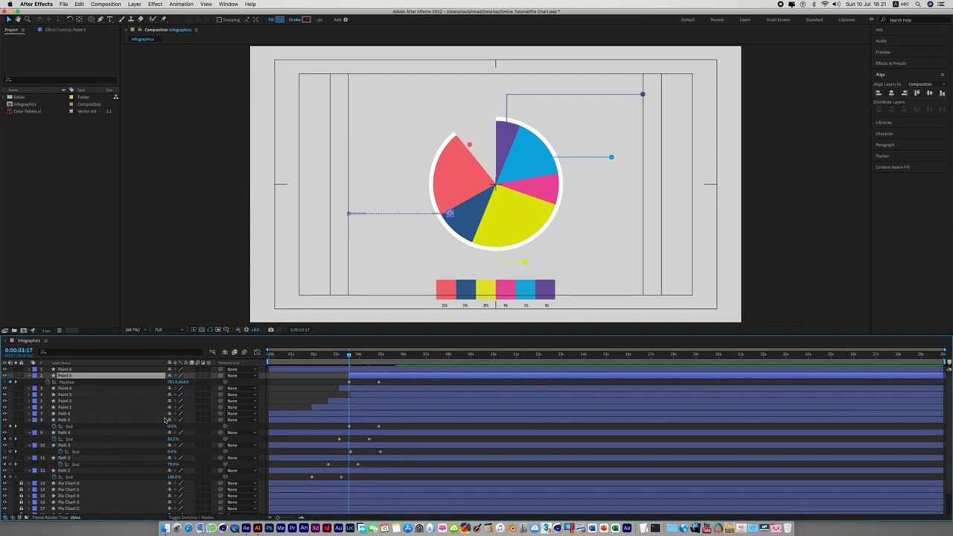
Step: Trim Point 6 to start later, where its leader line begins drawing
{"action": "left_click", "coordinate": [65, 370]}
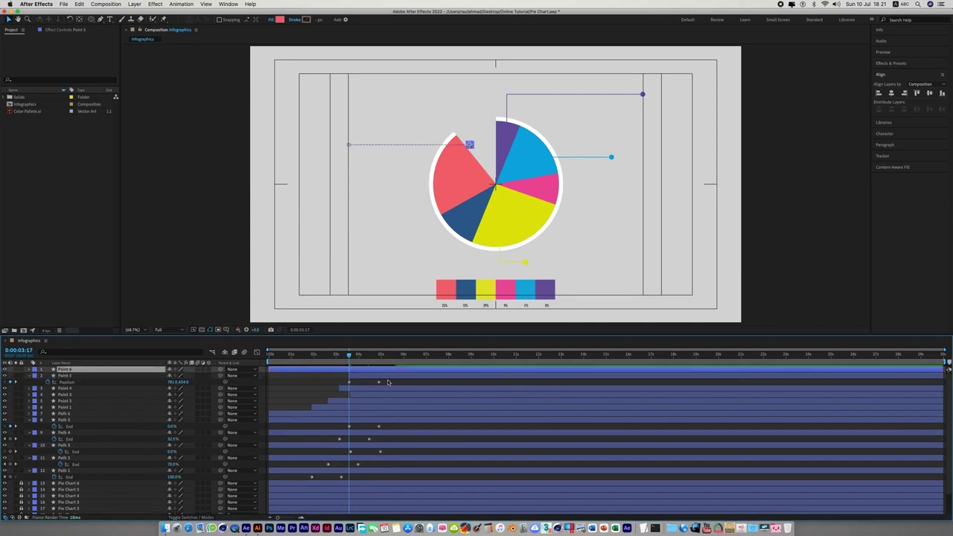
{"action": "key", "text": "u"}
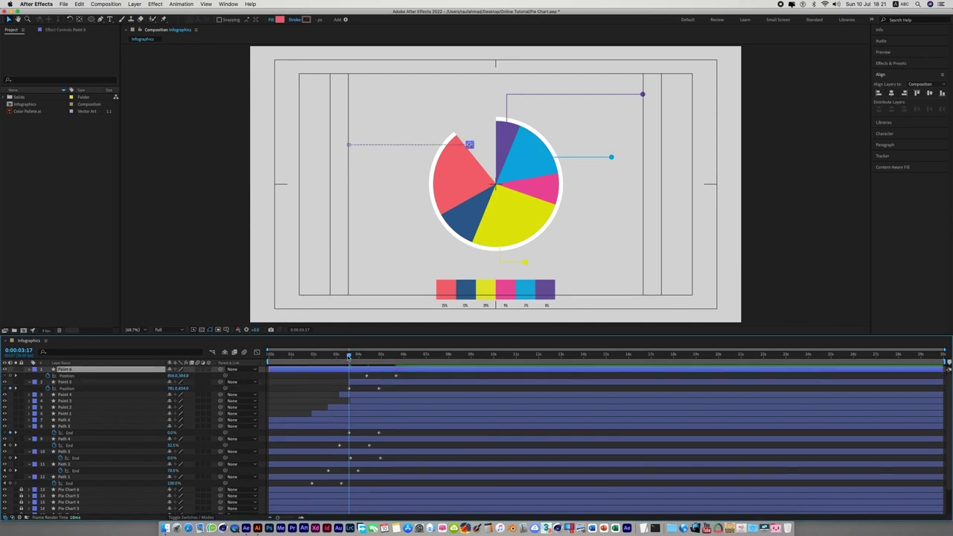
{"action": "left_click_drag", "start_coordinate": [348, 356], "coordinate": [365, 356]}
{"action": "key", "text": "alt+bracketleft"}
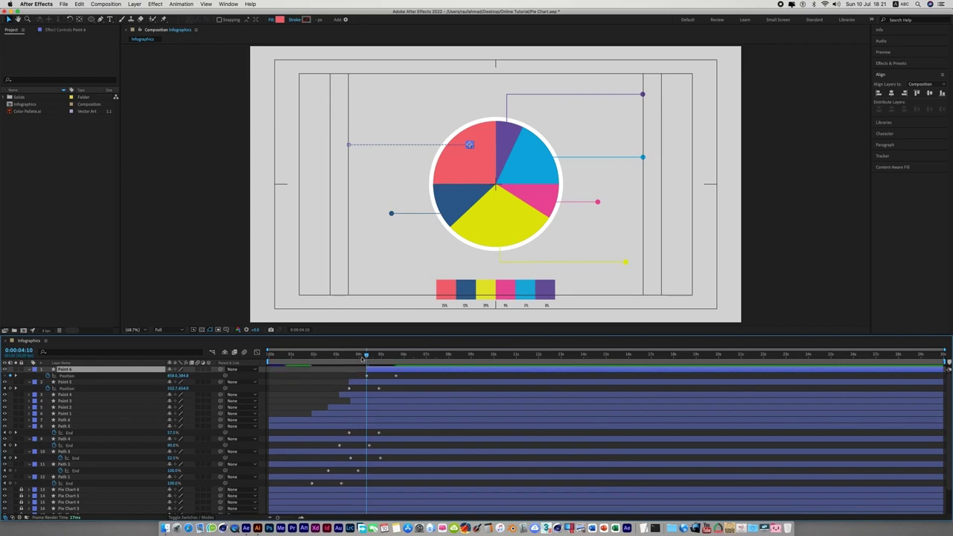
Step: Preview the pie chart animation from the start to check the callouts
{"action": "key", "text": "Home"}
{"action": "left_click", "coordinate": [793, 292]}
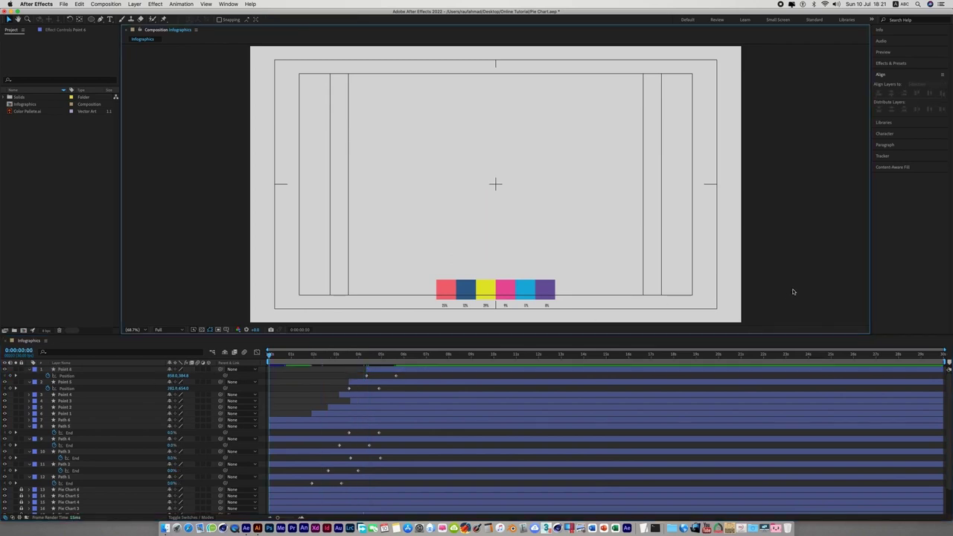
{"action": "key", "text": "space"}
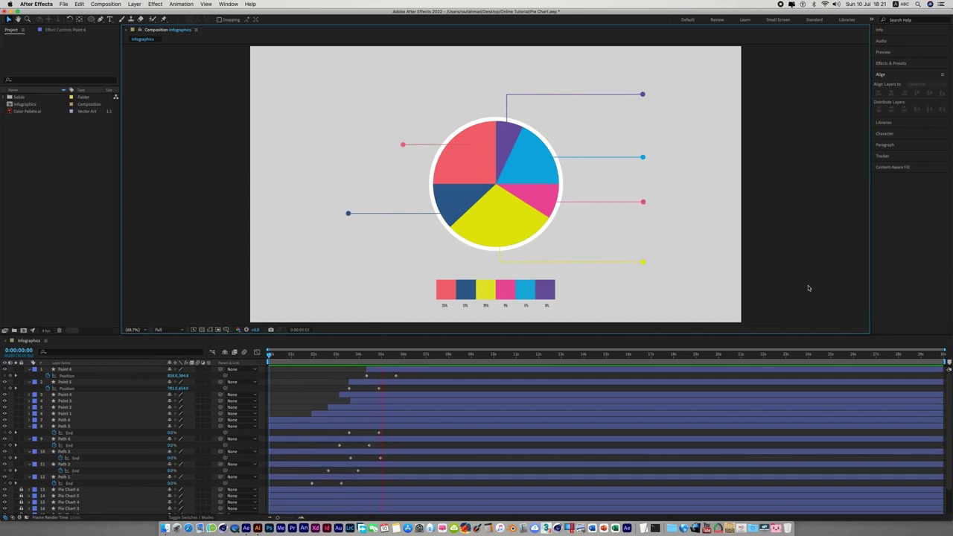
{"action": "left_click", "coordinate": [401, 355]}
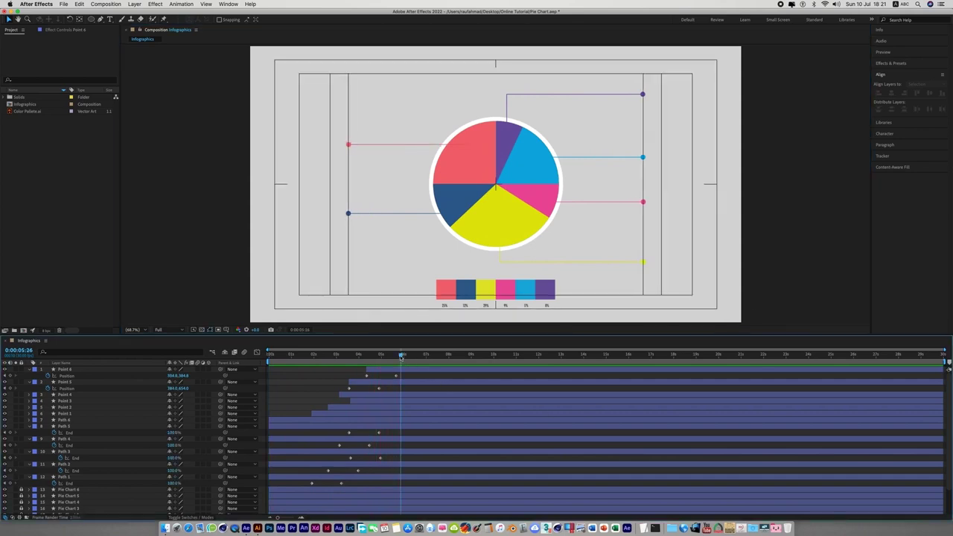
{"action": "mouse_move", "coordinate": [402, 355]}
{"action": "left_mouse_down"}
{"action": "mouse_move", "coordinate": [284, 384]}
{"action": "mouse_move", "coordinate": [352, 388]}
{"action": "left_mouse_up"}
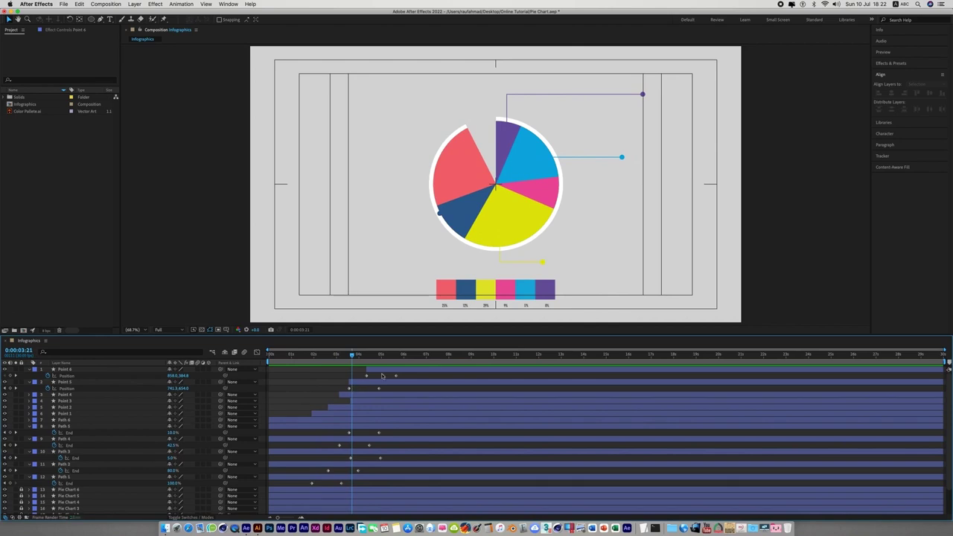
Step: Collapse every layer's expanded properties
{"action": "key", "text": "super+a"}
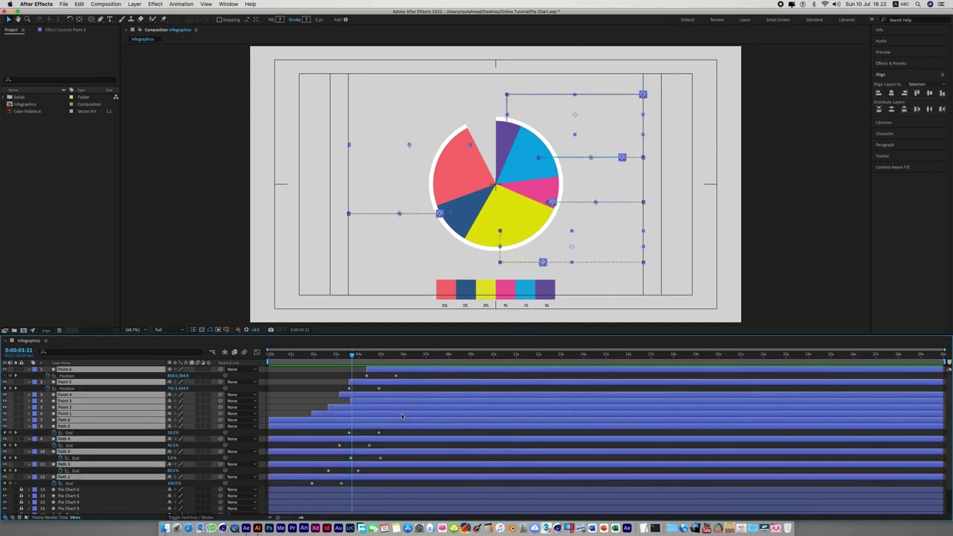
{"action": "key", "text": "u"}
{"action": "left_click", "coordinate": [796, 268]}
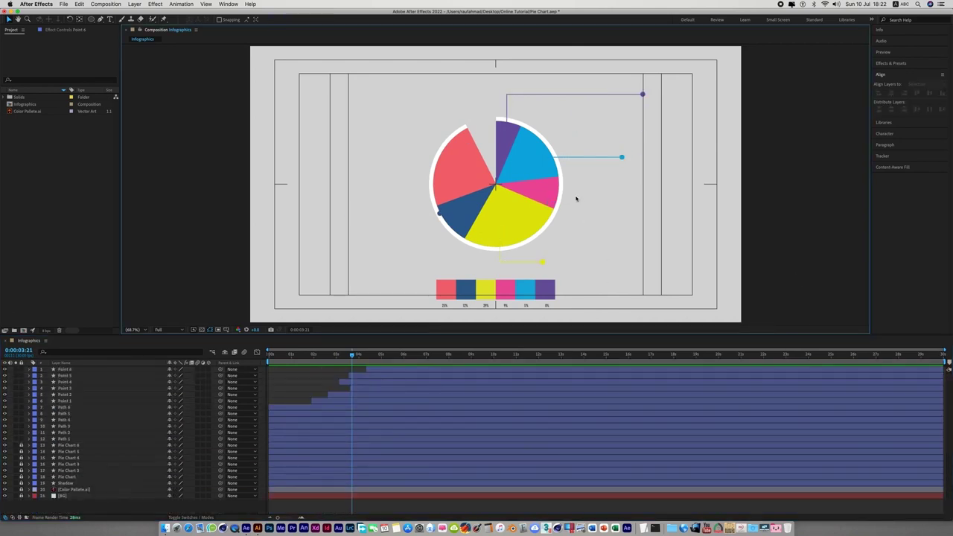
Step: Nudge the pink slice's leader line, Path 3, slightly higher on the slice
{"action": "left_click", "coordinate": [75, 421]}
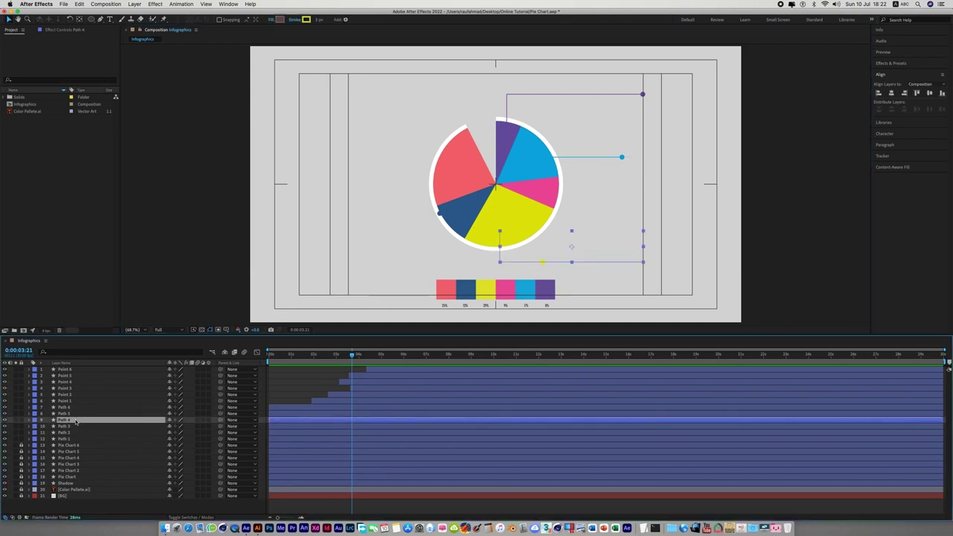
{"action": "left_click", "coordinate": [76, 427]}
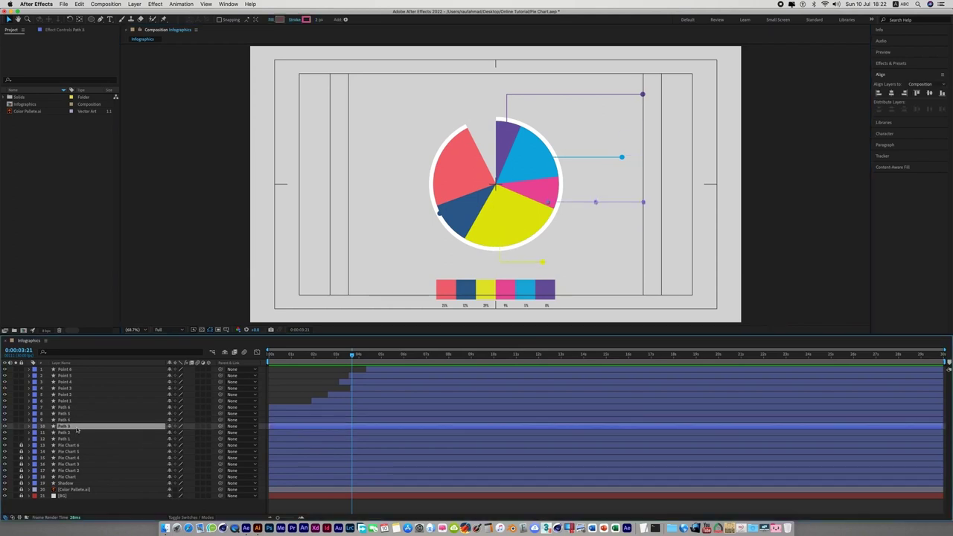
{"action": "key", "text": "u"}
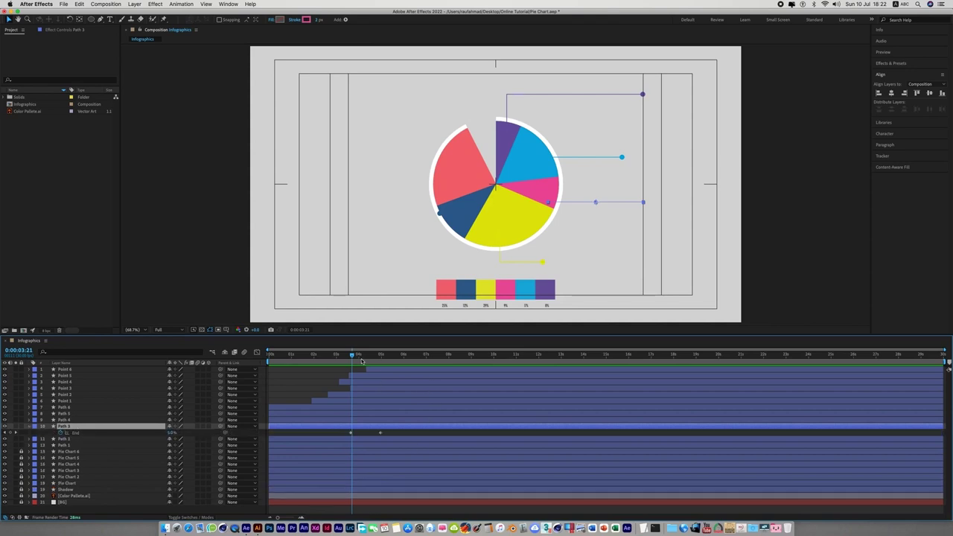
{"action": "mouse_move", "coordinate": [353, 358]}
{"action": "left_mouse_down"}
{"action": "mouse_move", "coordinate": [342, 361]}
{"action": "mouse_move", "coordinate": [351, 361]}
{"action": "left_mouse_up"}
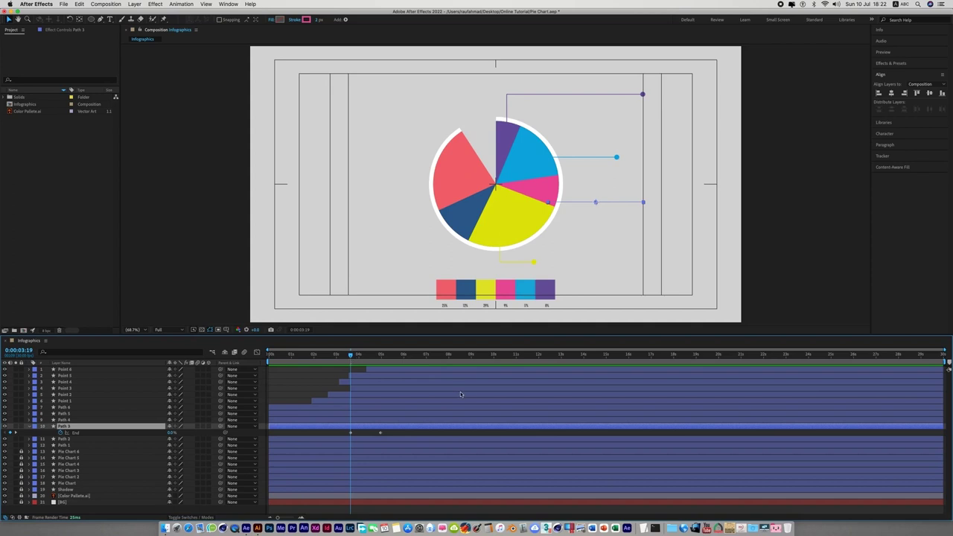
{"action": "left_click", "coordinate": [380, 432]}
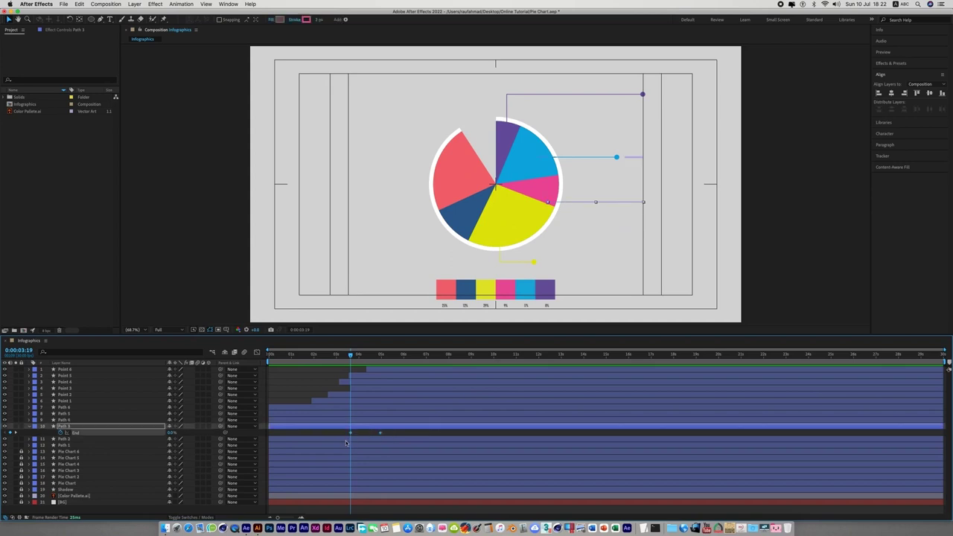
{"action": "key", "text": "shift+Up"}
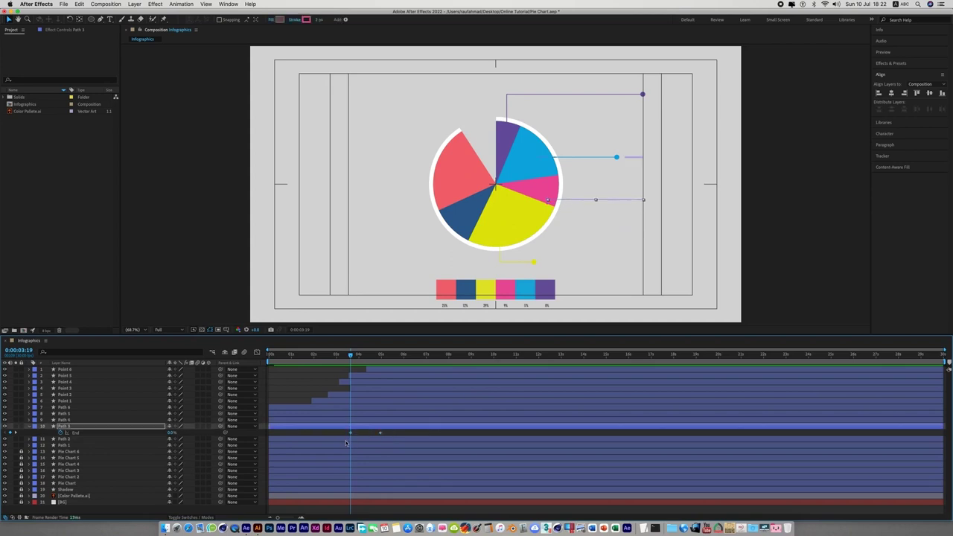
{"action": "key", "text": "shift+Up"}
{"action": "key", "text": "shift+Up"}
{"action": "key", "text": "shift+Up"}
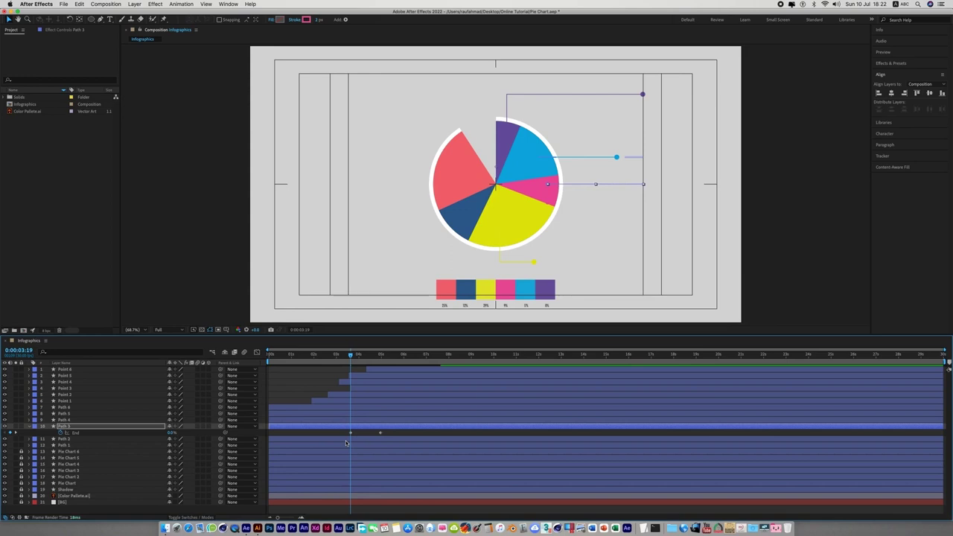
{"action": "key", "text": "Down"}
{"action": "key", "text": "Down"}
{"action": "key", "text": "Down"}
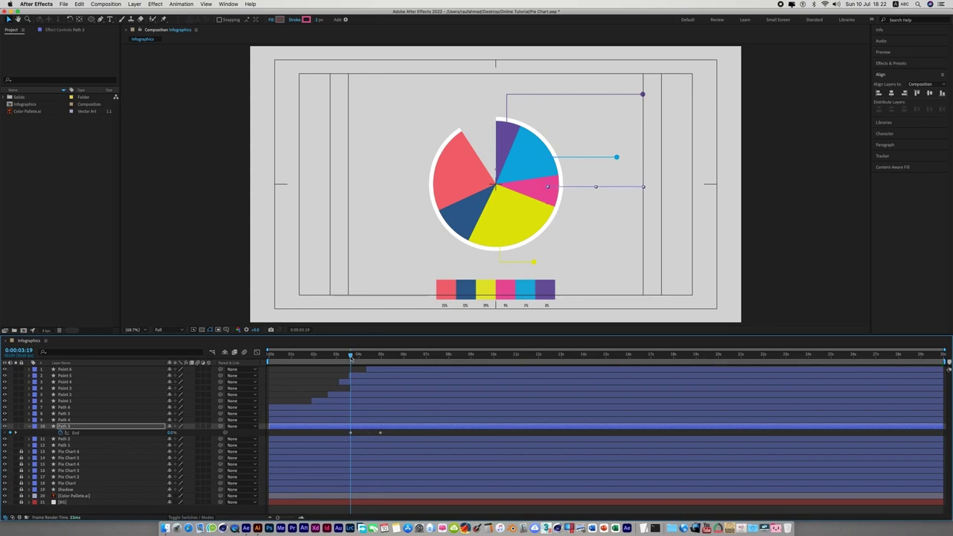
Step: Shift Path 3's End keyframes earlier to begin at 0:00:03:03
{"action": "left_click_drag", "start_coordinate": [351, 355], "coordinate": [339, 360]}
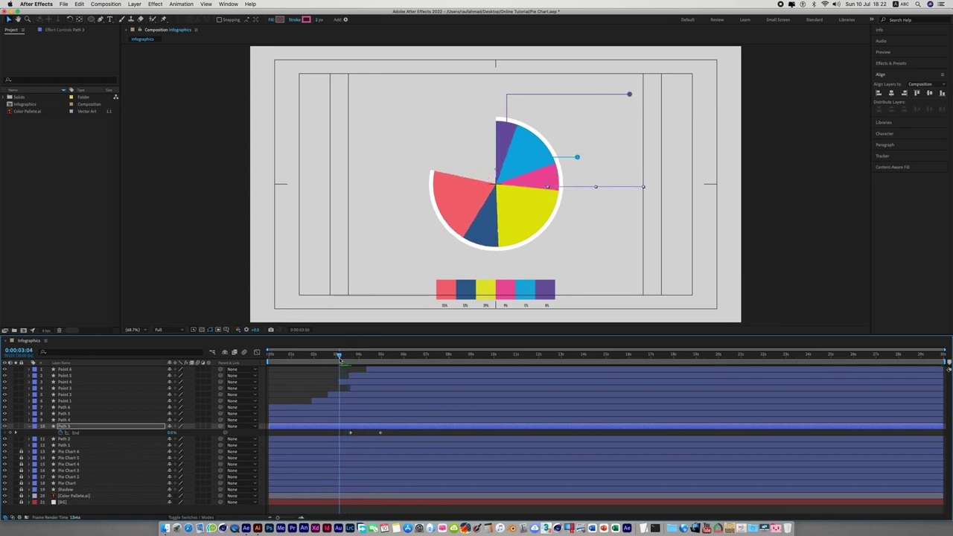
{"action": "left_click", "coordinate": [351, 433]}
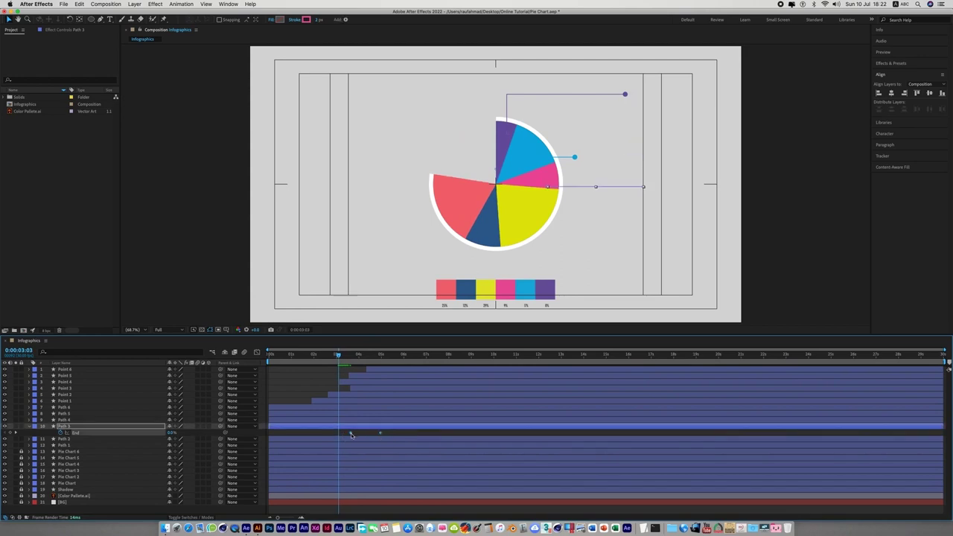
{"action": "left_click_drag", "start_coordinate": [352, 433], "coordinate": [341, 436]}
{"action": "left_click", "coordinate": [82, 427]}
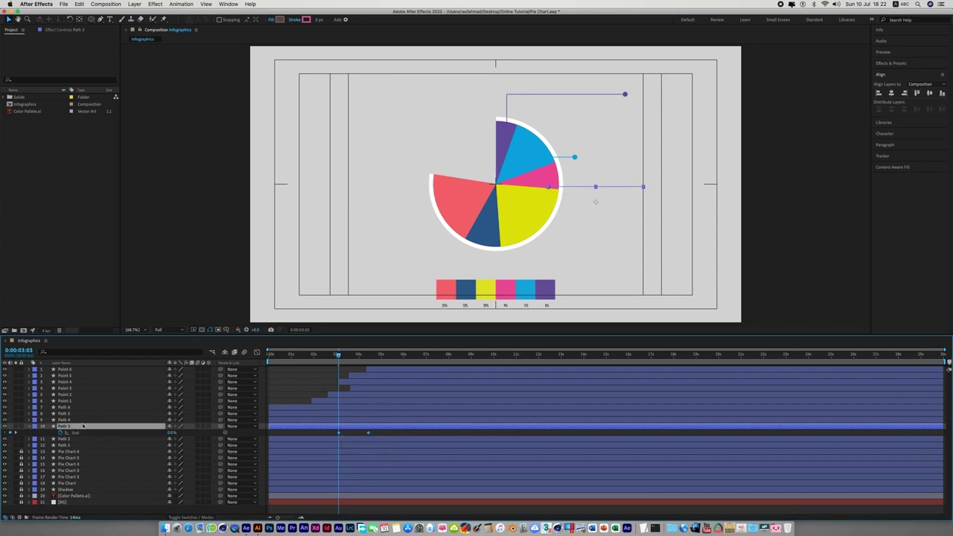
{"action": "left_click", "coordinate": [76, 382]}
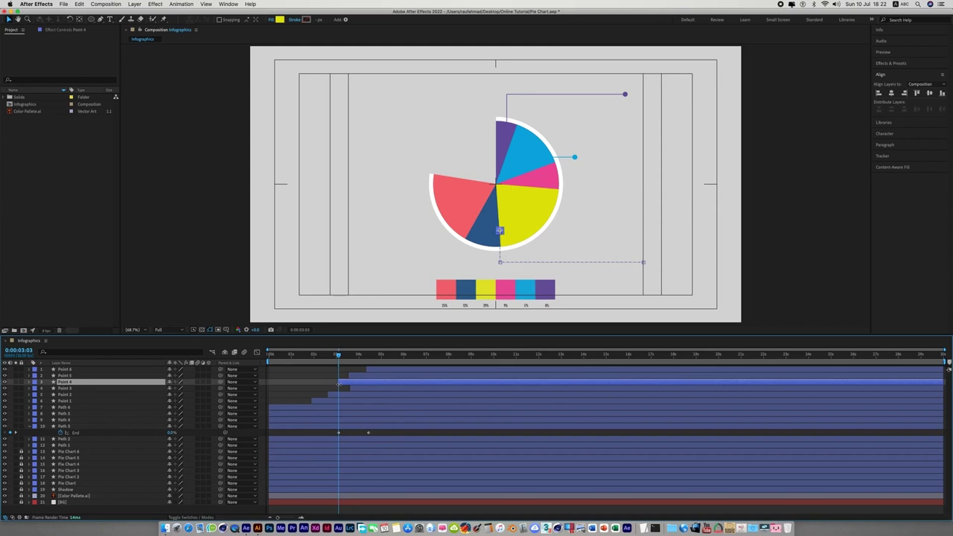
{"action": "key", "text": "u"}
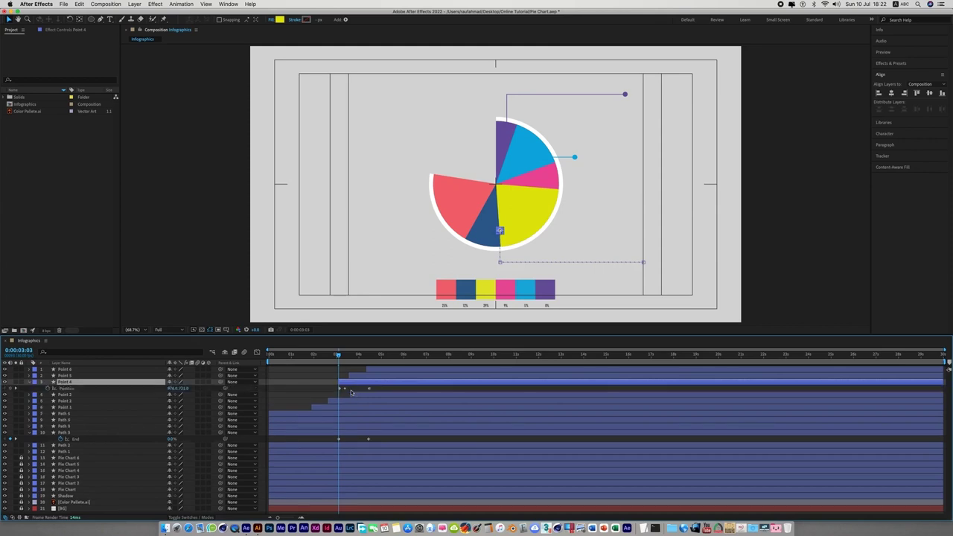
{"action": "left_click_drag", "start_coordinate": [387, 393], "coordinate": [339, 385]}
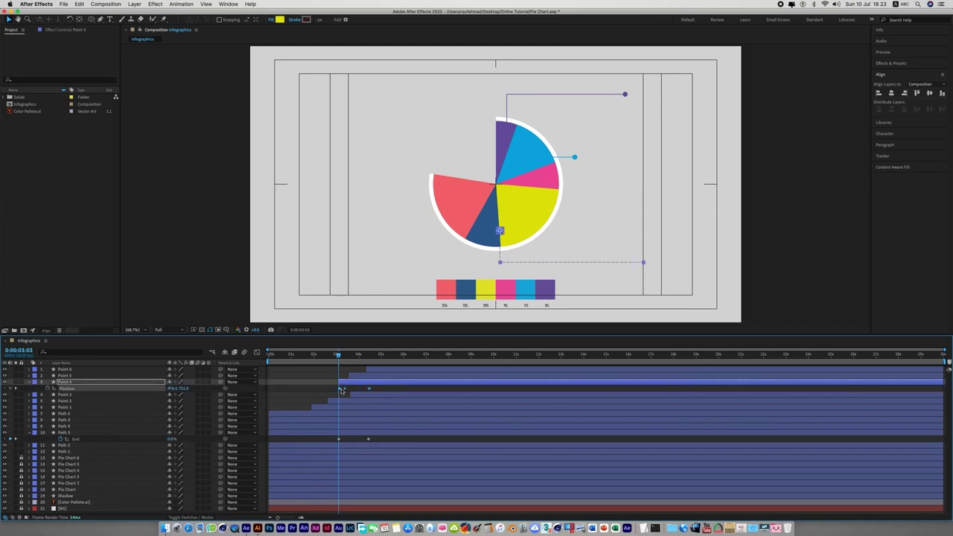
{"action": "left_click", "coordinate": [756, 280]}
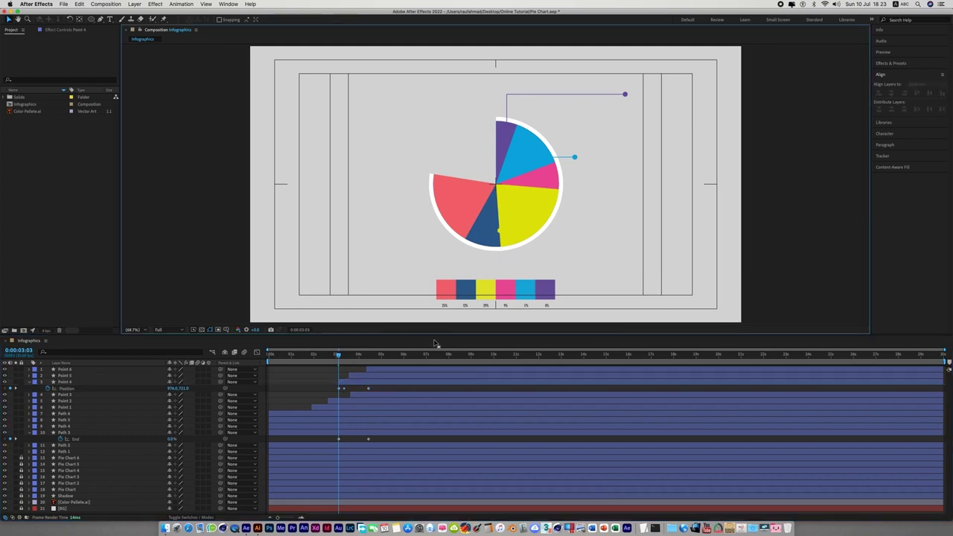
{"action": "key", "text": "Home"}
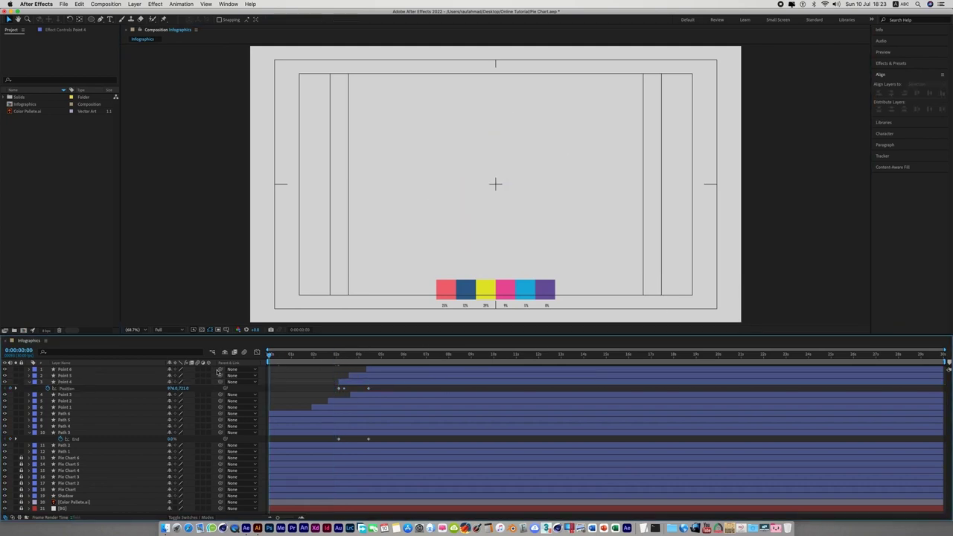
{"action": "key", "text": "space"}
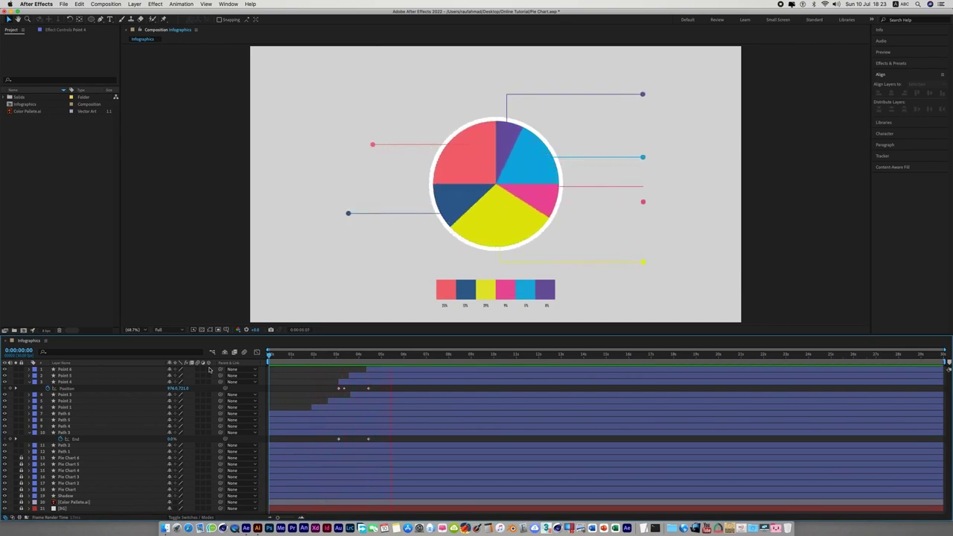
{"action": "key", "text": "space"}
{"action": "left_click_drag", "start_coordinate": [401, 359], "coordinate": [404, 363]}
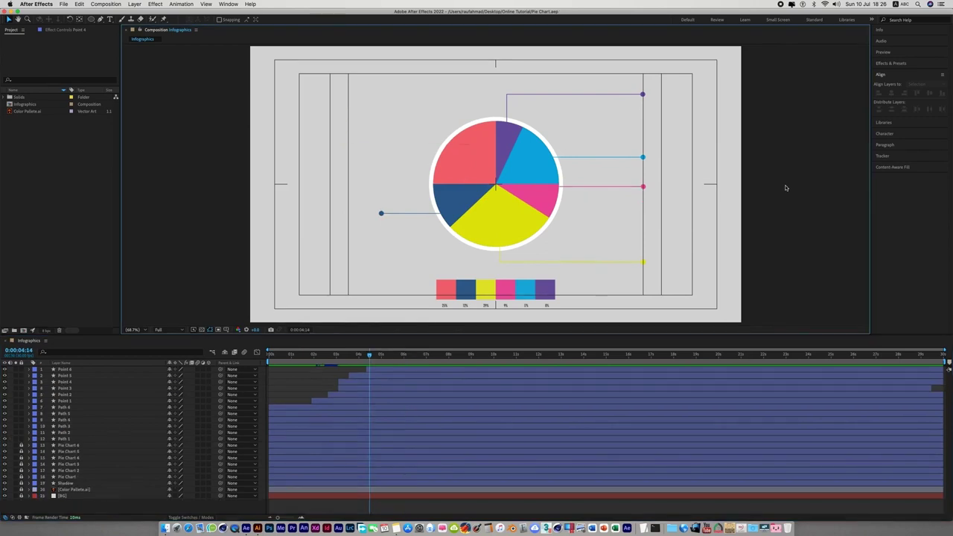
Step: Add a text layer by the purple callout, name it Number Slider, and apply Slider Control
{"action": "left_click", "coordinate": [110, 20]}
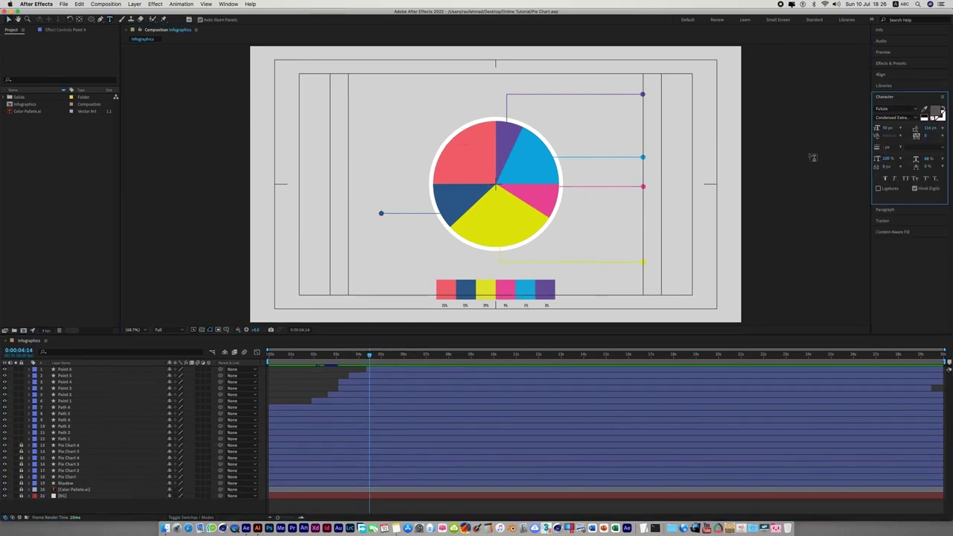
{"action": "left_click", "coordinate": [654, 94]}
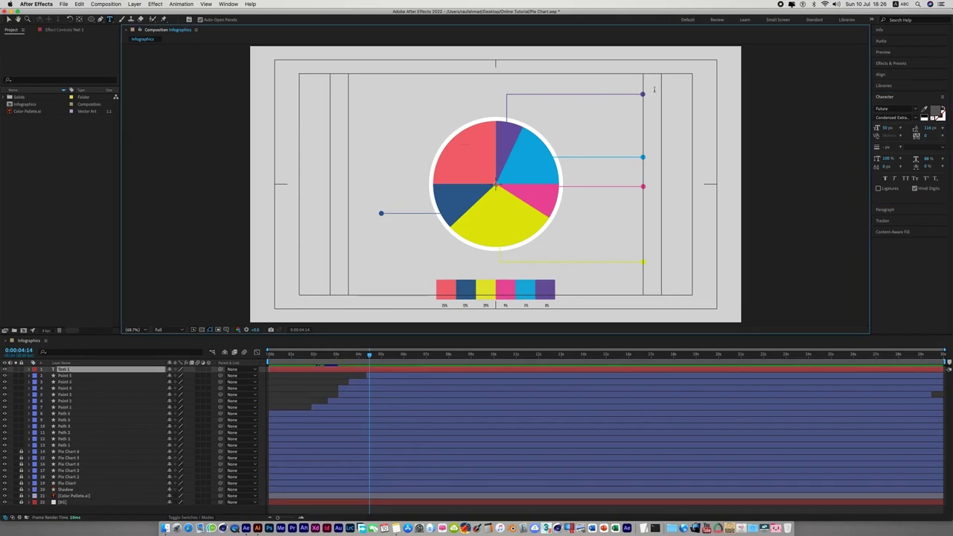
{"action": "right_click", "coordinate": [95, 371]}
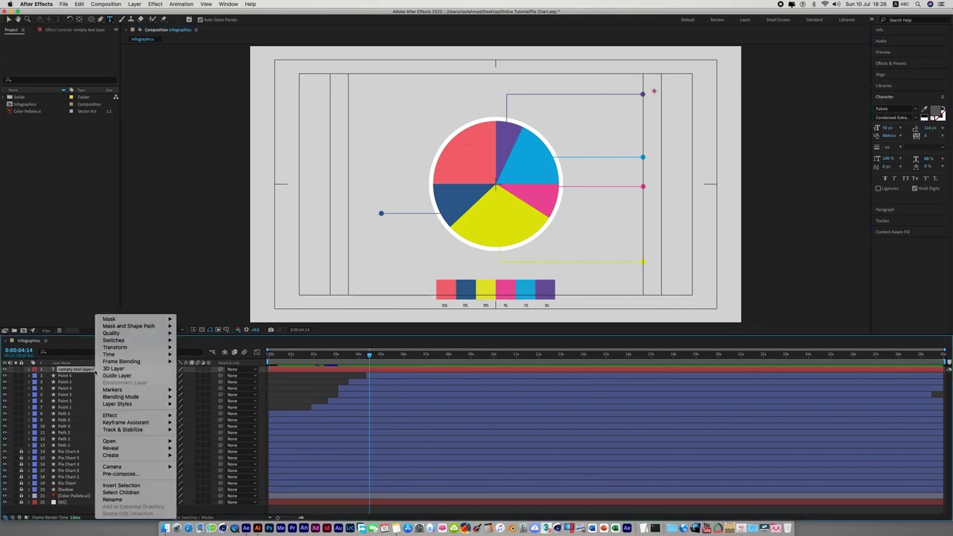
{"action": "left_click", "coordinate": [113, 500]}
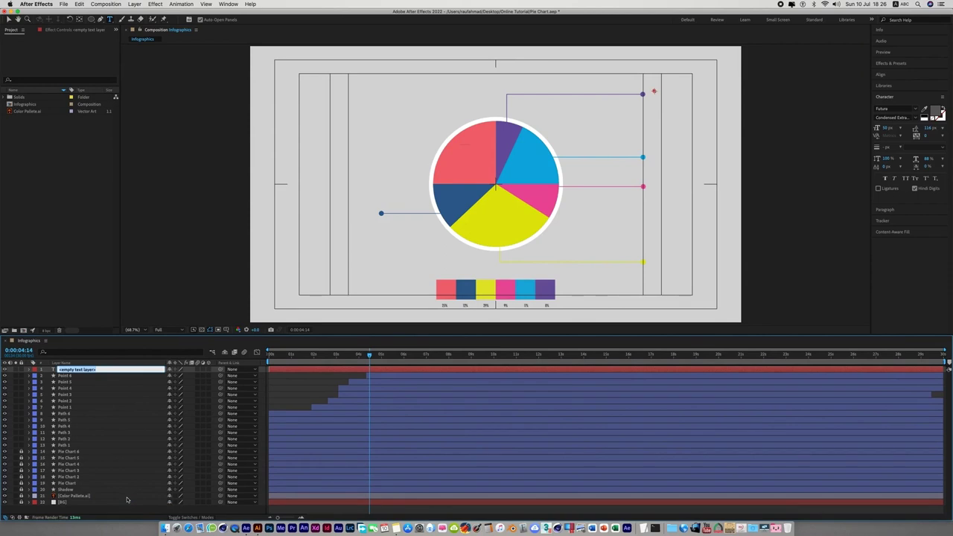
{"action": "type", "text": "Number Sl"}
{"action": "type", "text": "ider"}
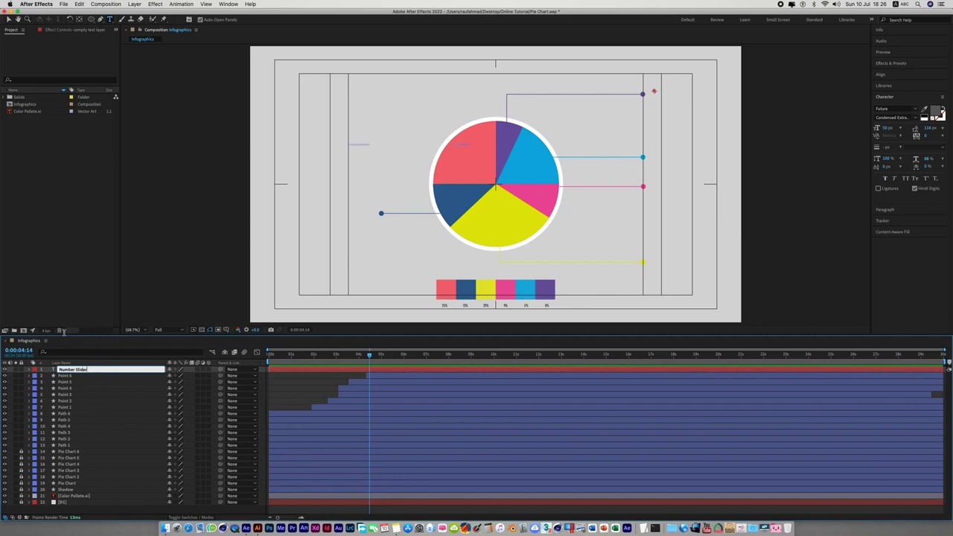
{"action": "key", "text": "Return"}
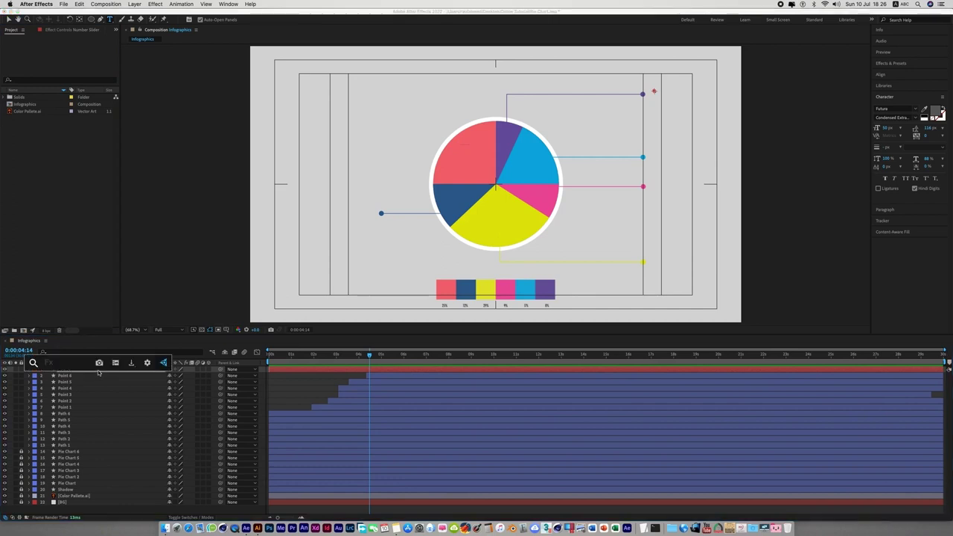
{"action": "type", "text": "slide"}
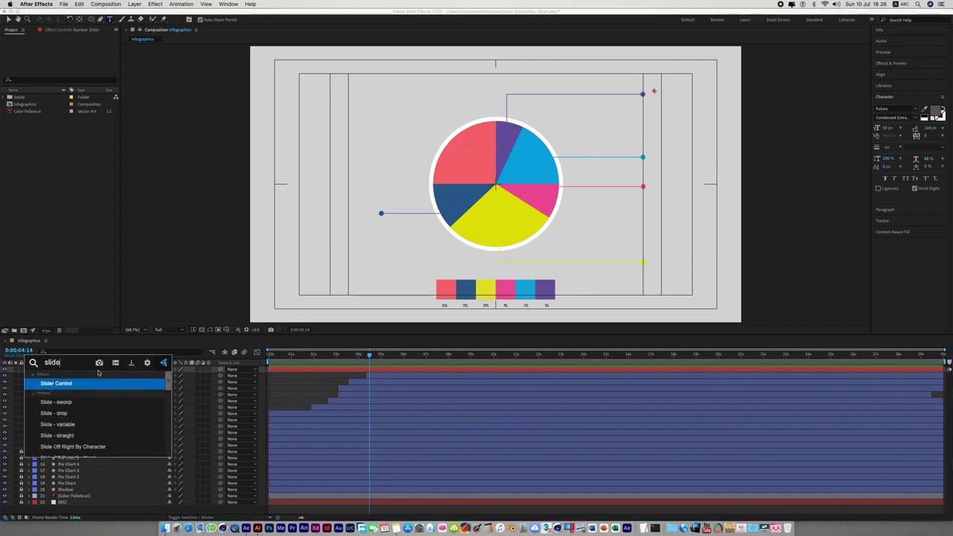
{"action": "type", "text": "r"}
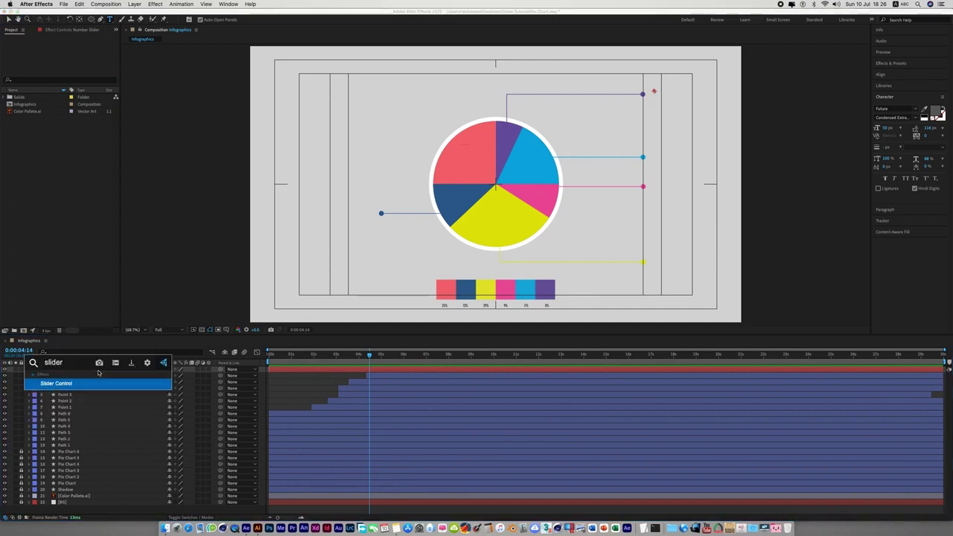
{"action": "key", "text": "Return"}
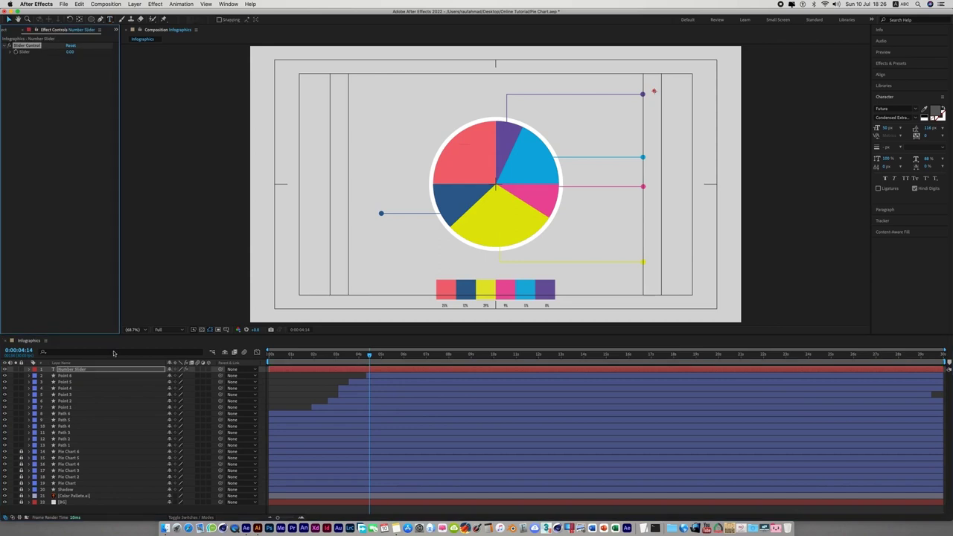
Step: Add an expression linking the Number Slider's Source Text to its Slider Control
{"action": "left_click", "coordinate": [30, 369]}
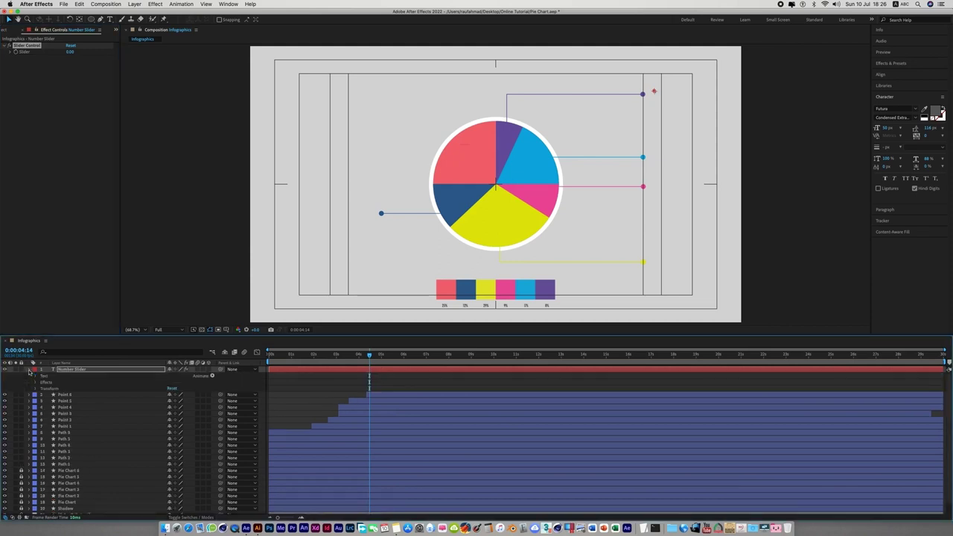
{"action": "left_click", "coordinate": [35, 376]}
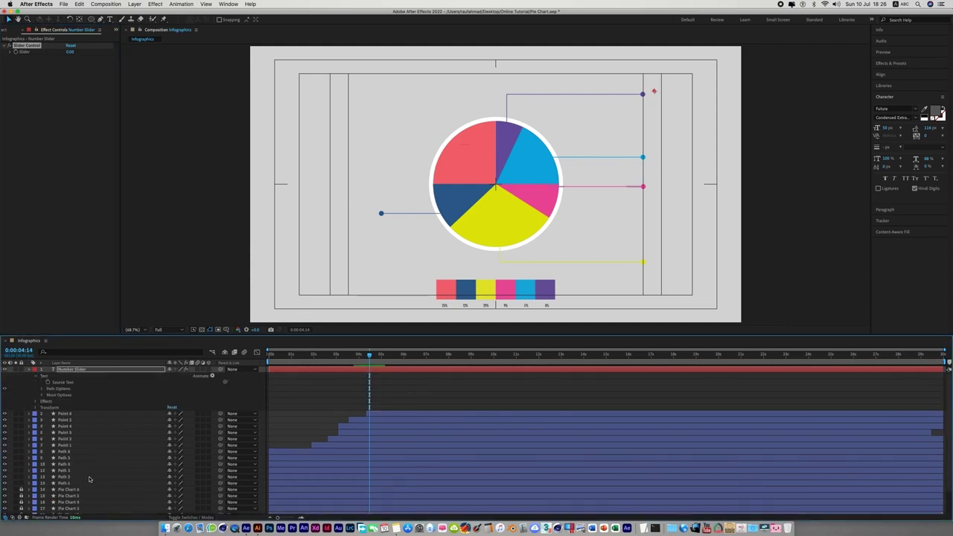
{"action": "left_click", "coordinate": [47, 381], "text": "alt"}
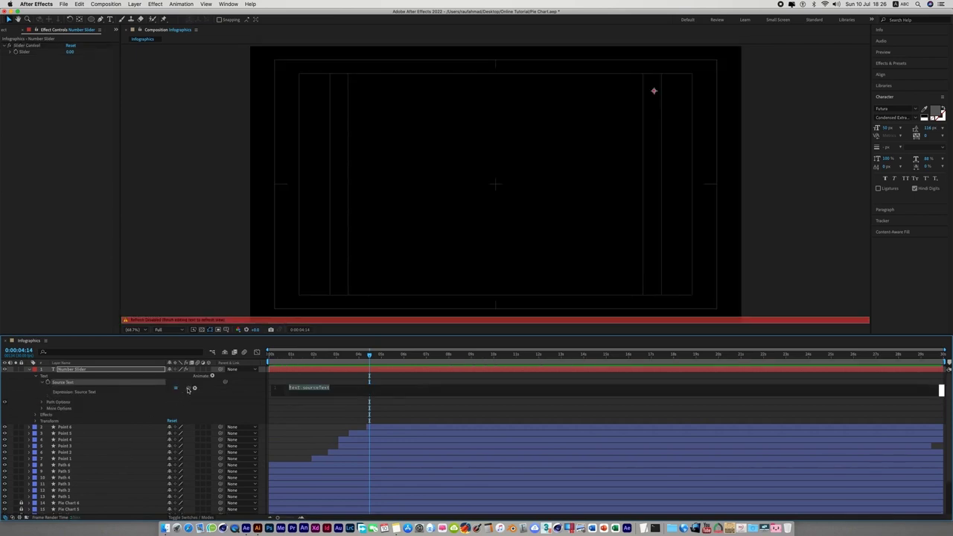
{"action": "left_click_drag", "start_coordinate": [194, 387], "coordinate": [24, 54]}
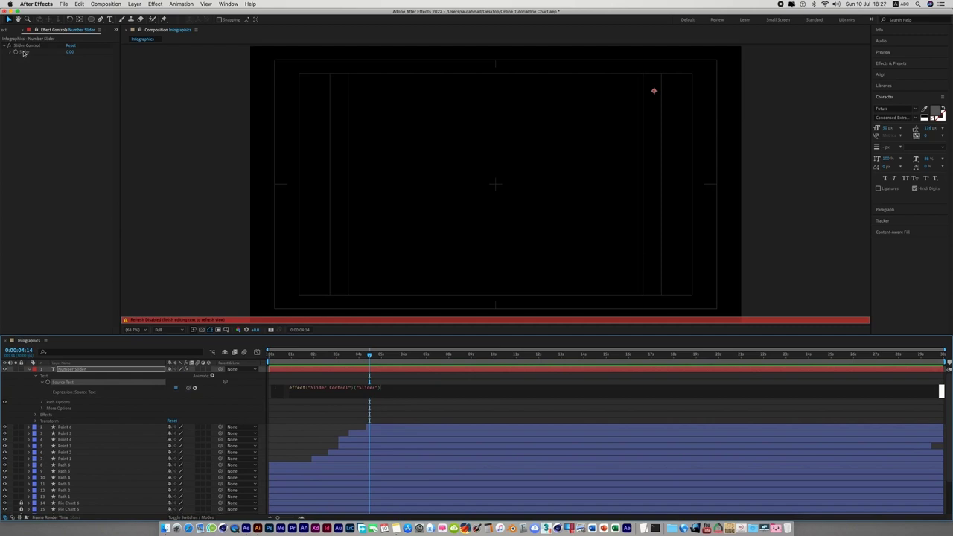
{"action": "left_click", "coordinate": [191, 189]}
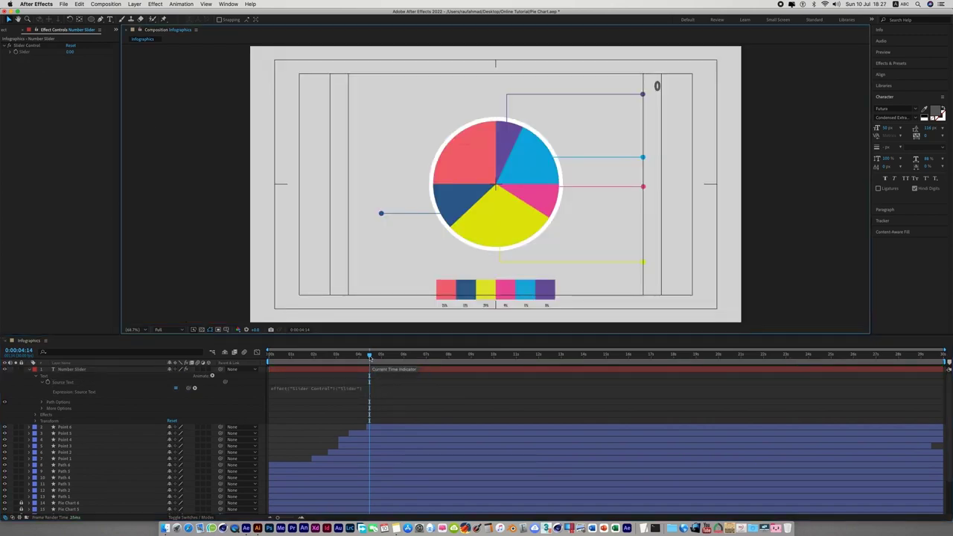
Step: Move the 0 label next to the purple callout's end dot
{"action": "mouse_move", "coordinate": [370, 361]}
{"action": "left_mouse_down"}
{"action": "mouse_move", "coordinate": [347, 363]}
{"action": "mouse_move", "coordinate": [364, 360]}
{"action": "left_mouse_up"}
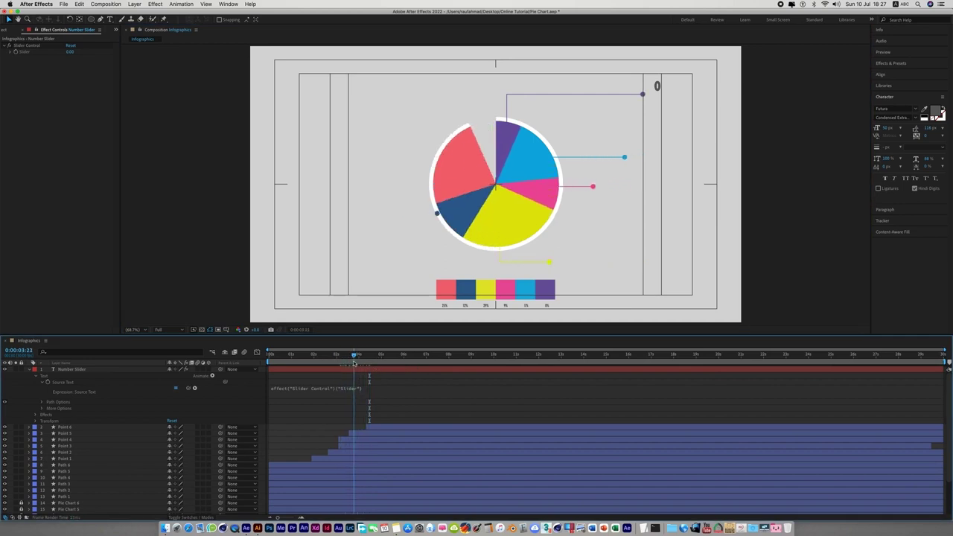
{"action": "left_click", "coordinate": [760, 136]}
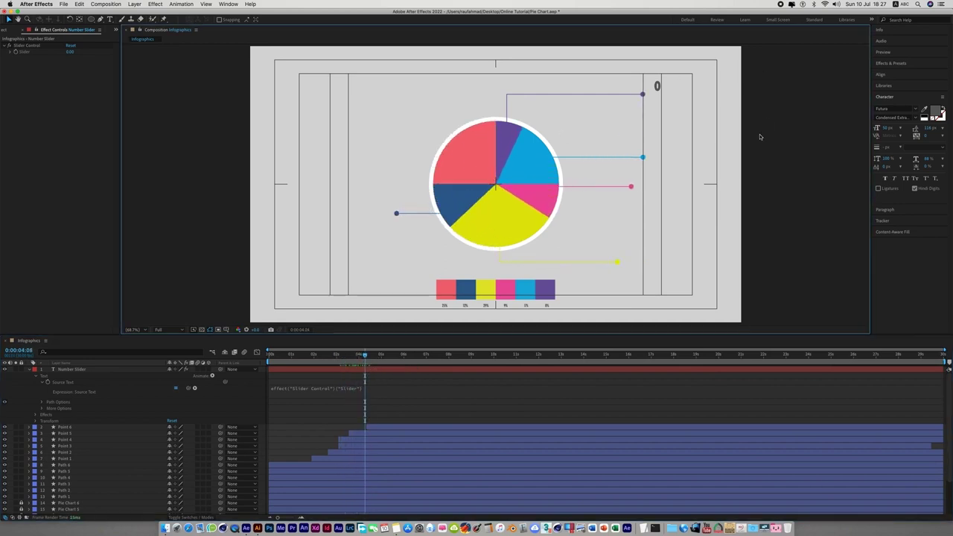
{"action": "scroll", "coordinate": [685, 77], "scroll_direction": "up", "scroll_amount": 1}
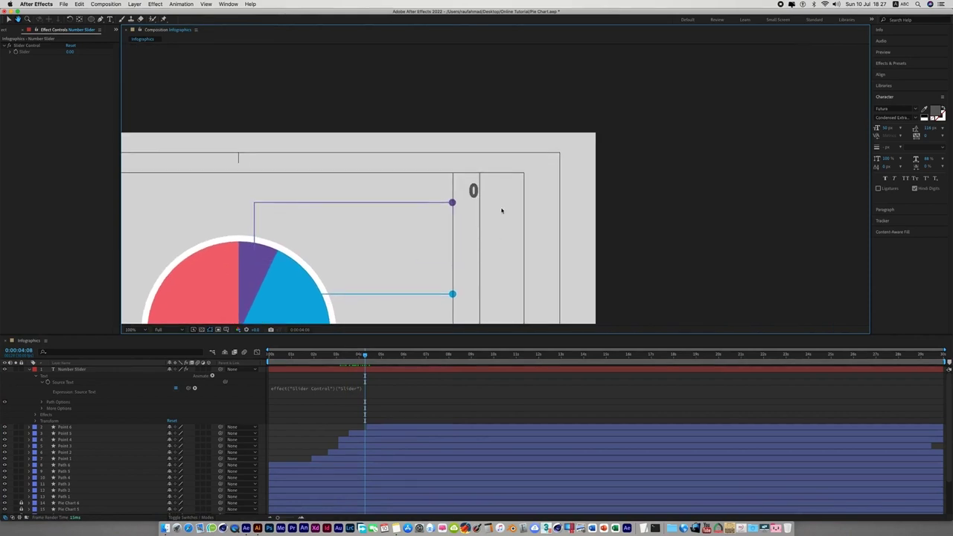
{"action": "left_click_drag", "start_coordinate": [477, 192], "coordinate": [465, 204]}
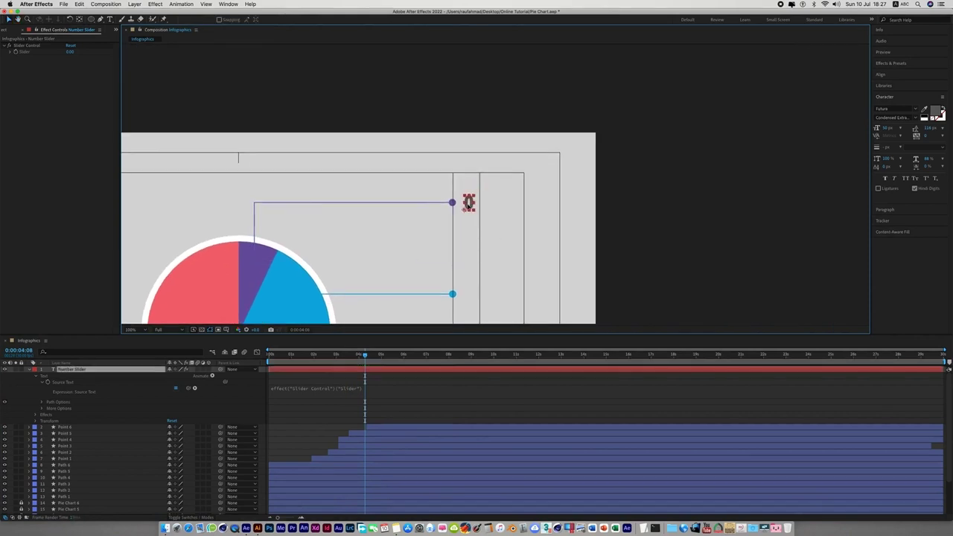
Step: Append .value.toFixed(0) to the Source Text expression so the label rounds to a whole number
{"action": "key", "text": "Return"}
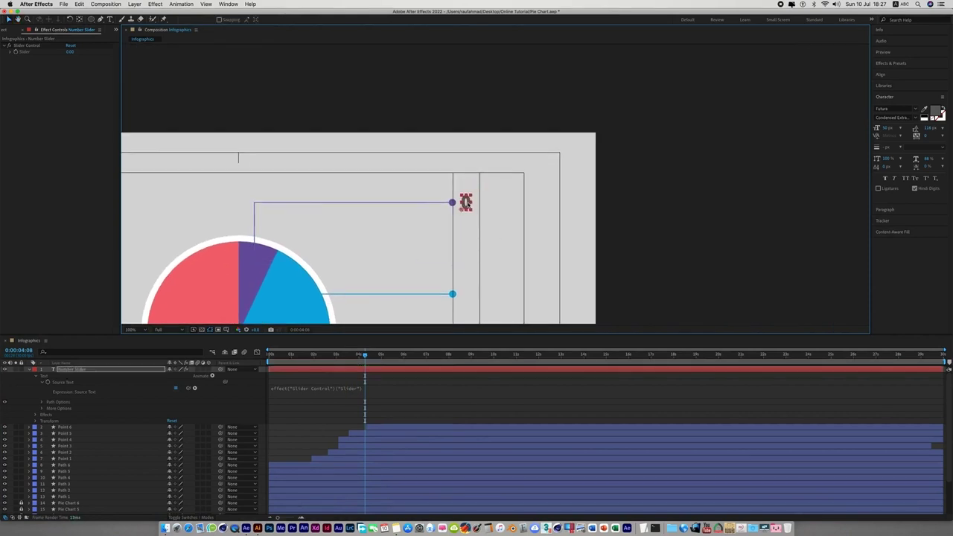
{"action": "left_click", "coordinate": [370, 391]}
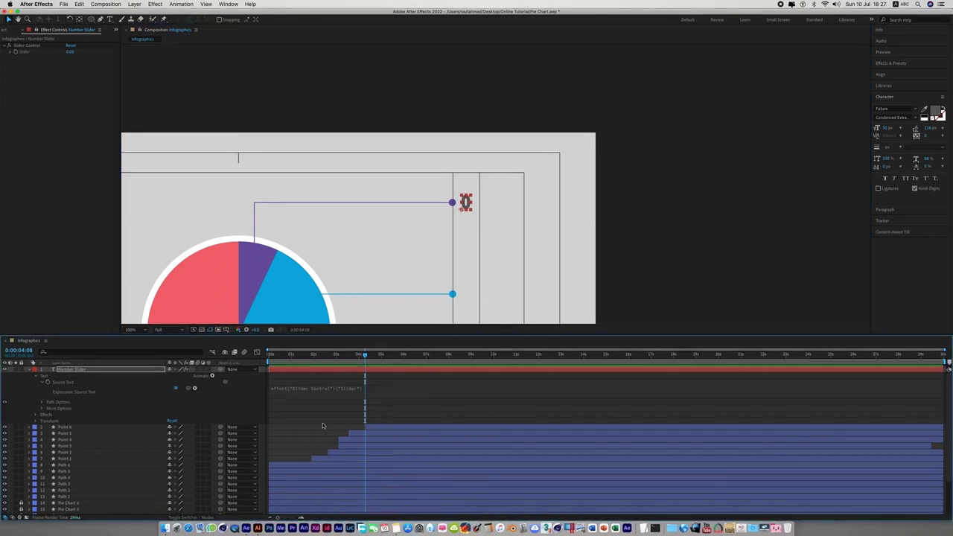
{"action": "triple_click", "coordinate": [372, 387]}
{"action": "left_click", "coordinate": [451, 393]}
{"action": "type", "text": ".v"}
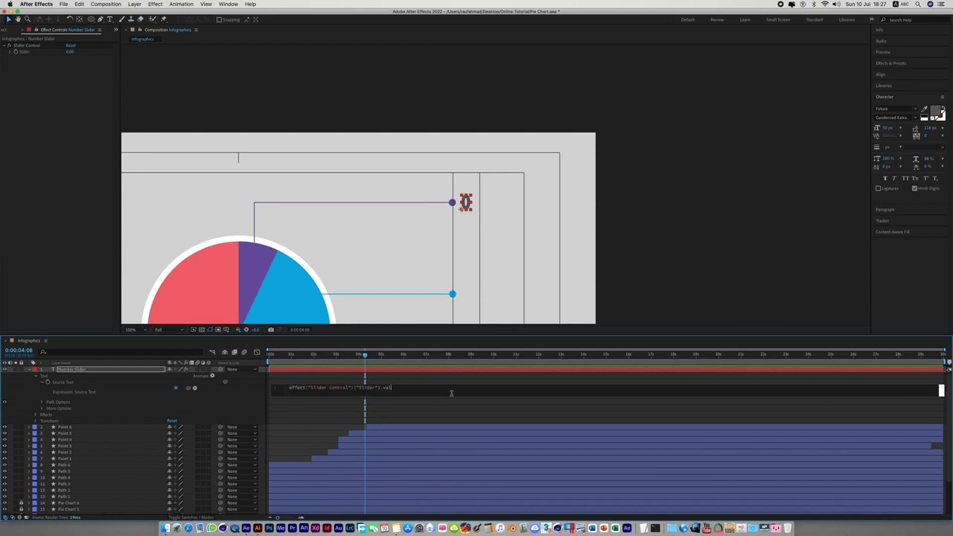
{"action": "type", "text": "alue"}
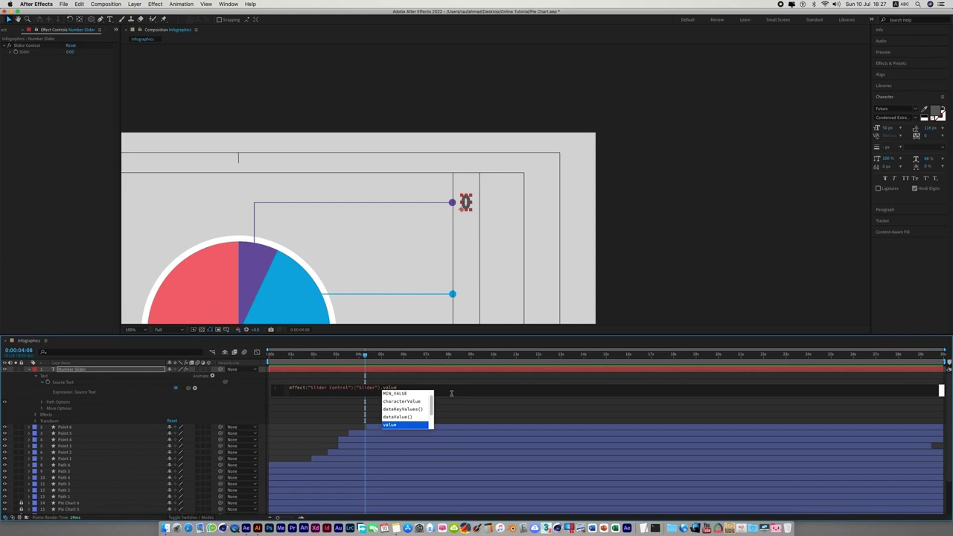
{"action": "key", "text": "Return"}
{"action": "type", "text": ".to"}
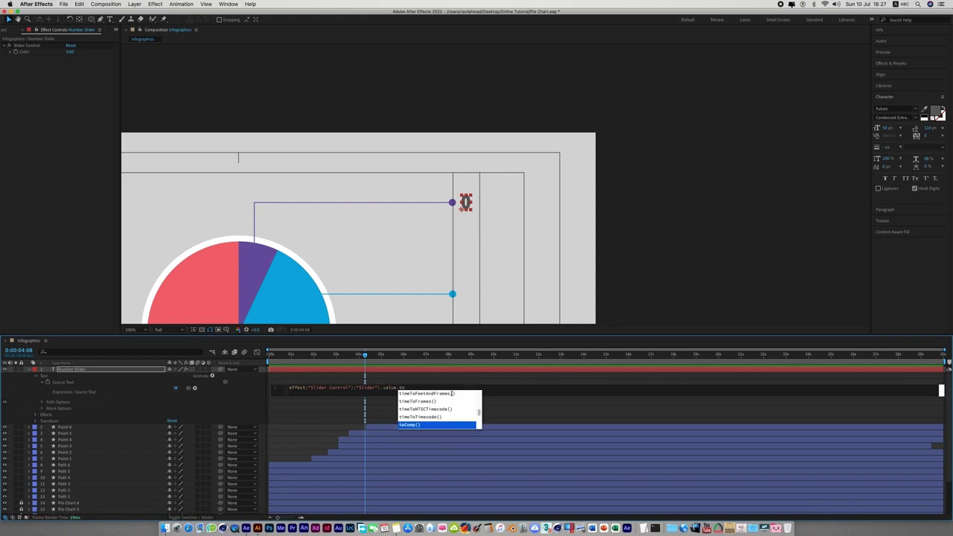
{"action": "type", "text": "f"}
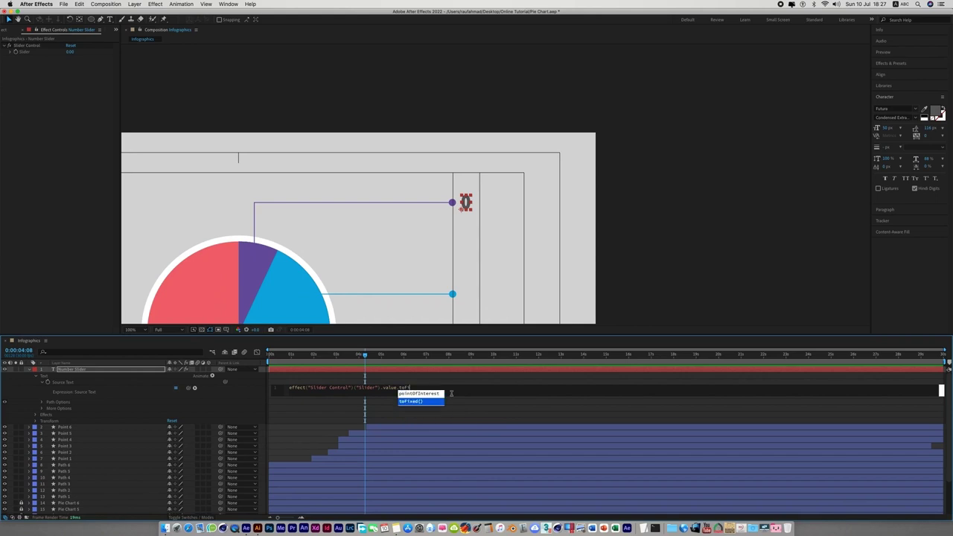
{"action": "type", "text": "ixe"}
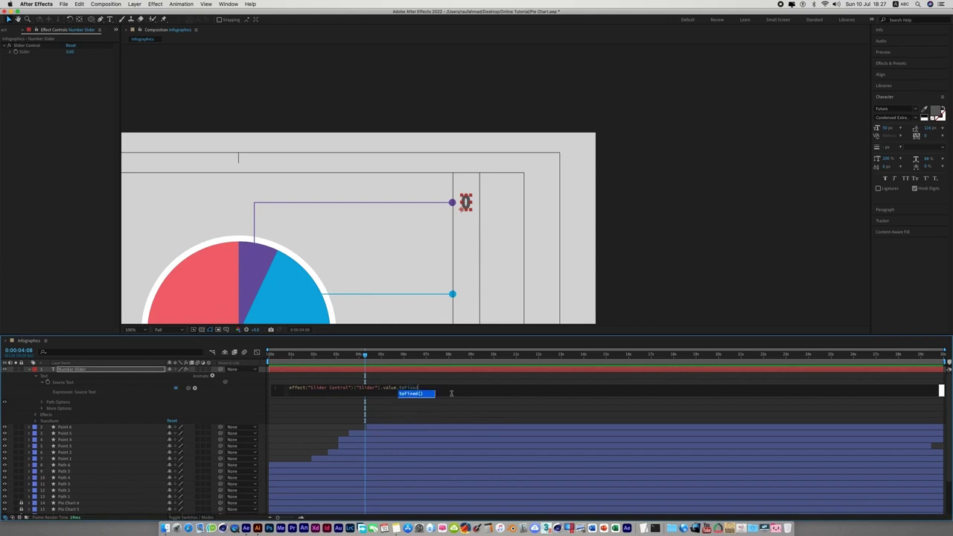
{"action": "key", "text": "Return"}
{"action": "type", "text": "0"}
{"action": "left_click", "coordinate": [648, 233]}
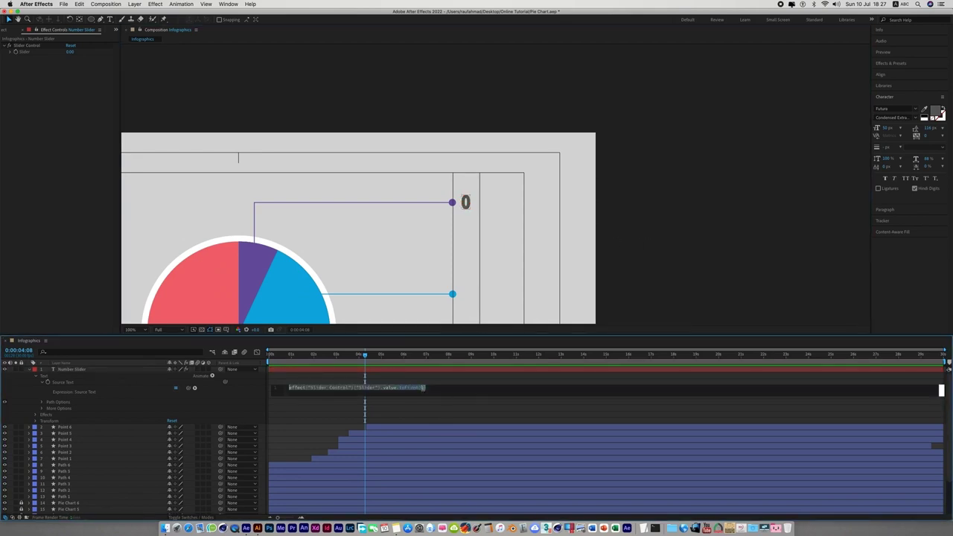
{"action": "left_click", "coordinate": [428, 390]}
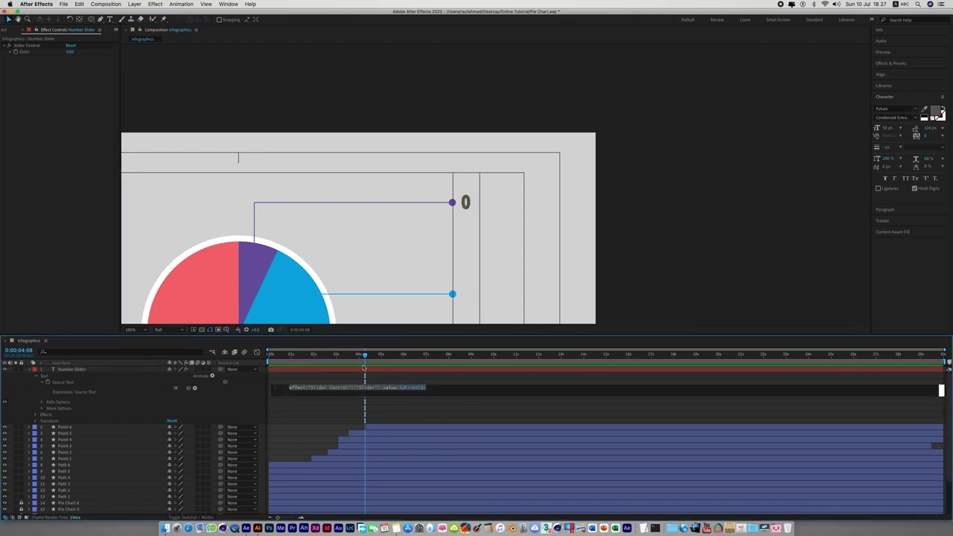
Step: Set the Slider value to 8 at 0:00:04:26
{"action": "left_click", "coordinate": [22, 46]}
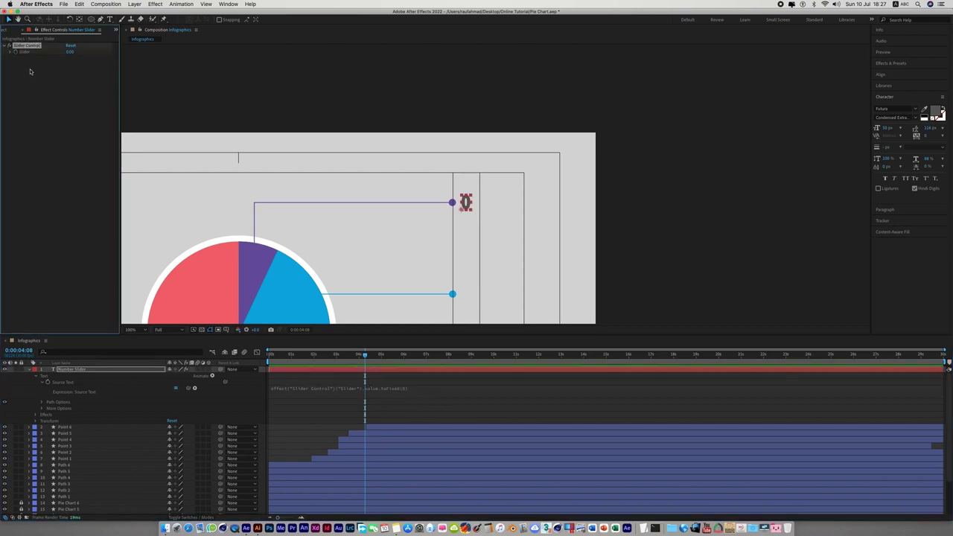
{"action": "left_click_drag", "start_coordinate": [365, 355], "coordinate": [378, 356]}
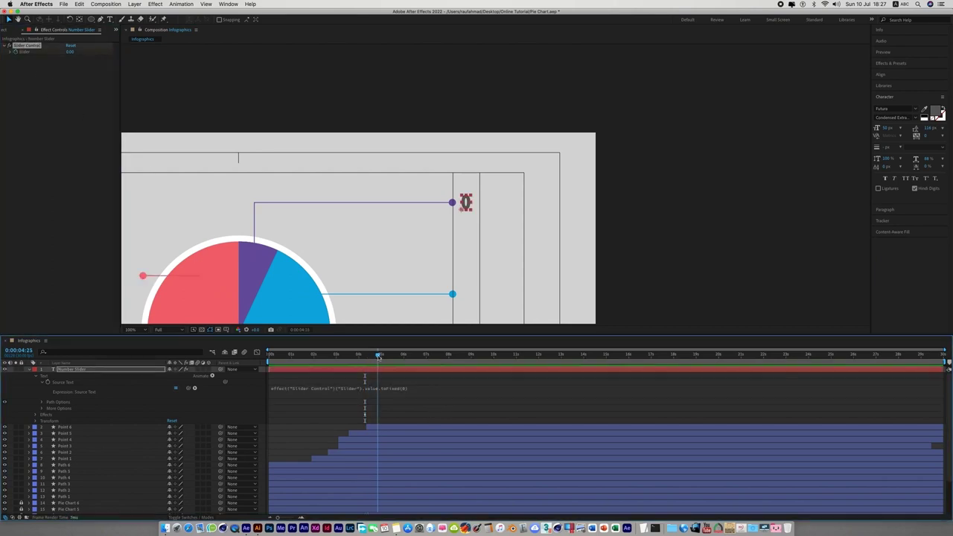
{"action": "left_click", "coordinate": [71, 52]}
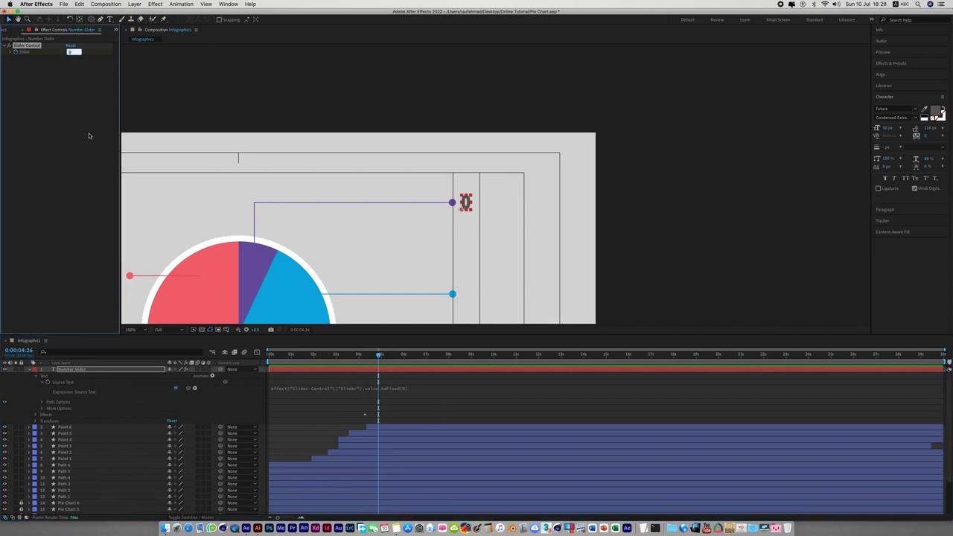
{"action": "type", "text": "8"}
{"action": "key", "text": "Return"}
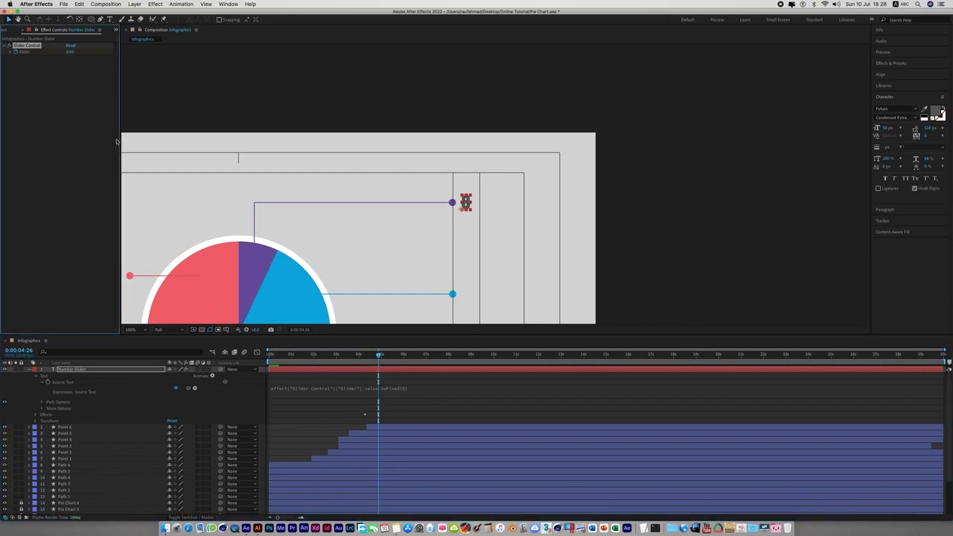
Step: Preview from 0:00:03:07 and move the slider's 8 keyframe to 0:00:04:17
{"action": "mouse_move", "coordinate": [378, 354]}
{"action": "left_mouse_down"}
{"action": "mouse_move", "coordinate": [340, 354]}
{"action": "mouse_move", "coordinate": [341, 382]}
{"action": "left_mouse_up"}
{"action": "key", "text": "u"}
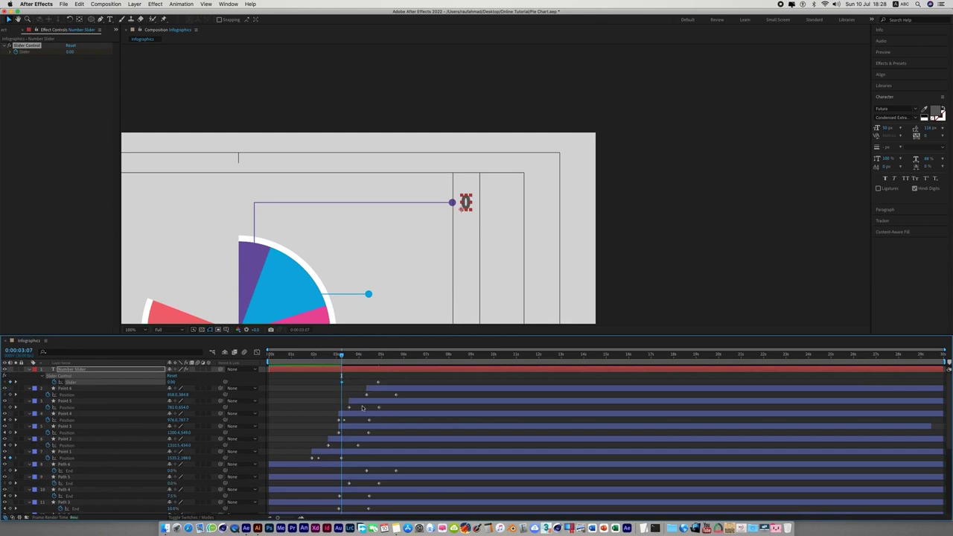
{"action": "key", "text": "space"}
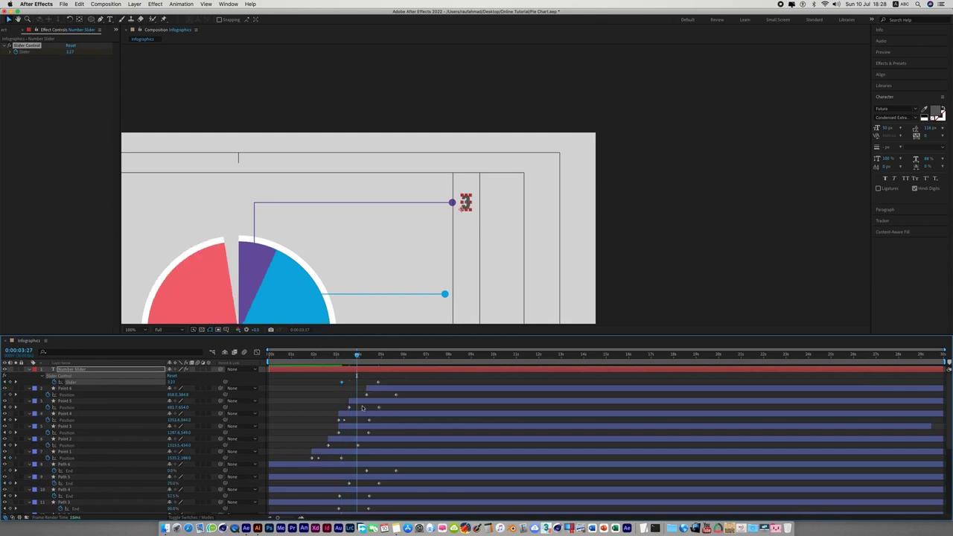
{"action": "key", "text": "space"}
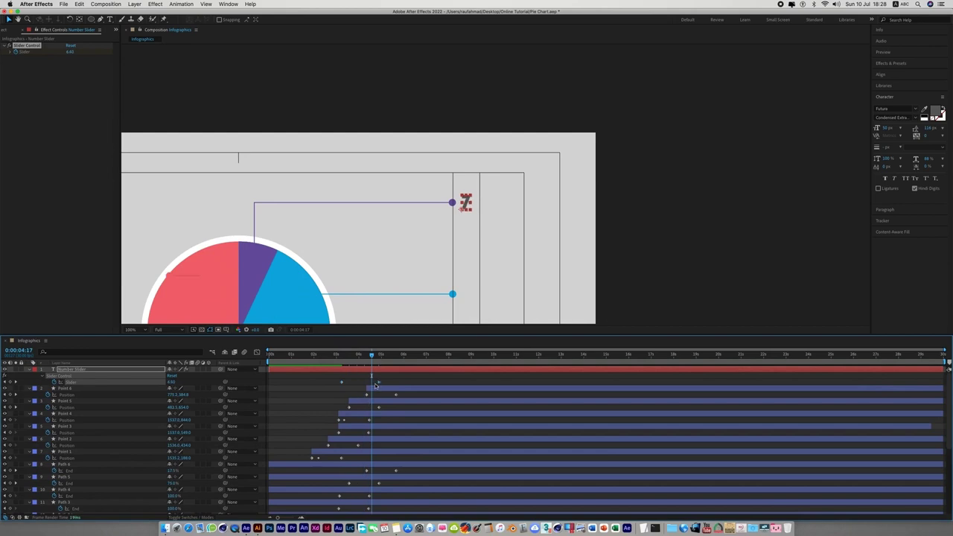
{"action": "left_click_drag", "start_coordinate": [379, 385], "coordinate": [372, 386]}
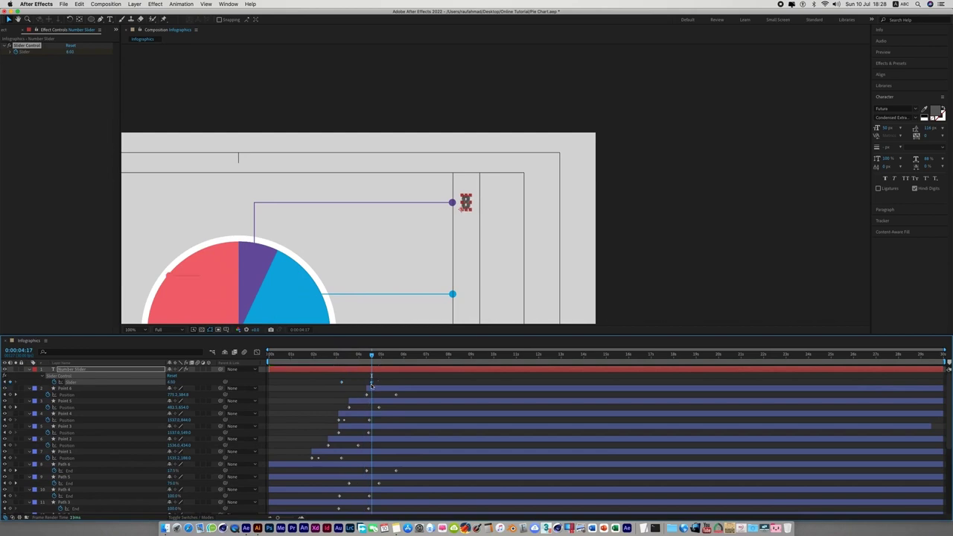
Step: Scrub the timeline to confirm the counter runs from 0 up to 8
{"action": "left_click", "coordinate": [697, 244]}
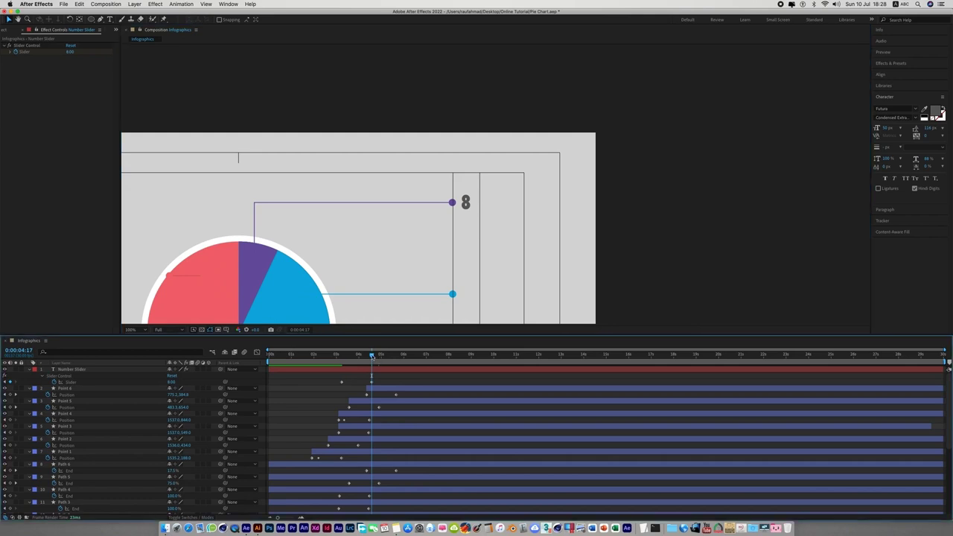
{"action": "mouse_move", "coordinate": [372, 355]}
{"action": "left_mouse_down"}
{"action": "mouse_move", "coordinate": [316, 360]}
{"action": "mouse_move", "coordinate": [341, 356]}
{"action": "left_mouse_up"}
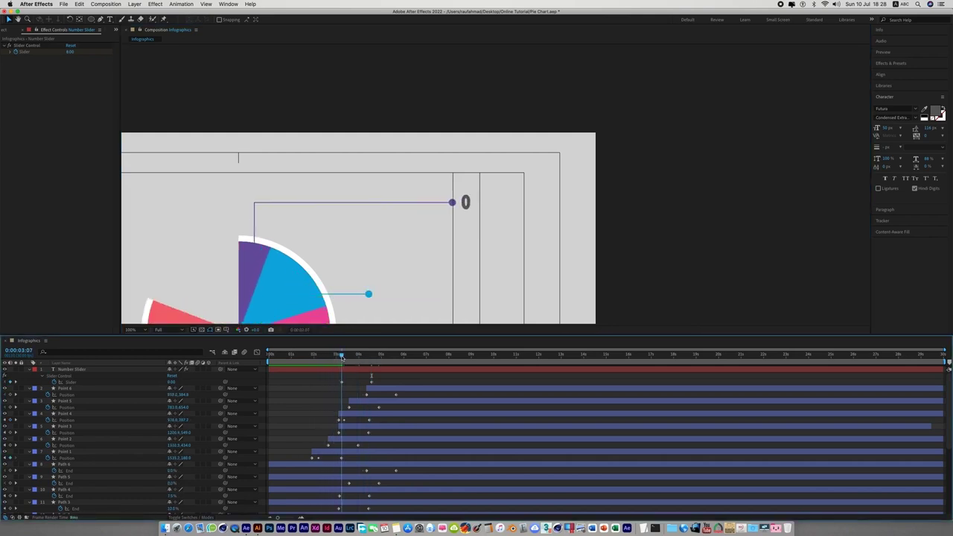
{"action": "left_click", "coordinate": [353, 370]}
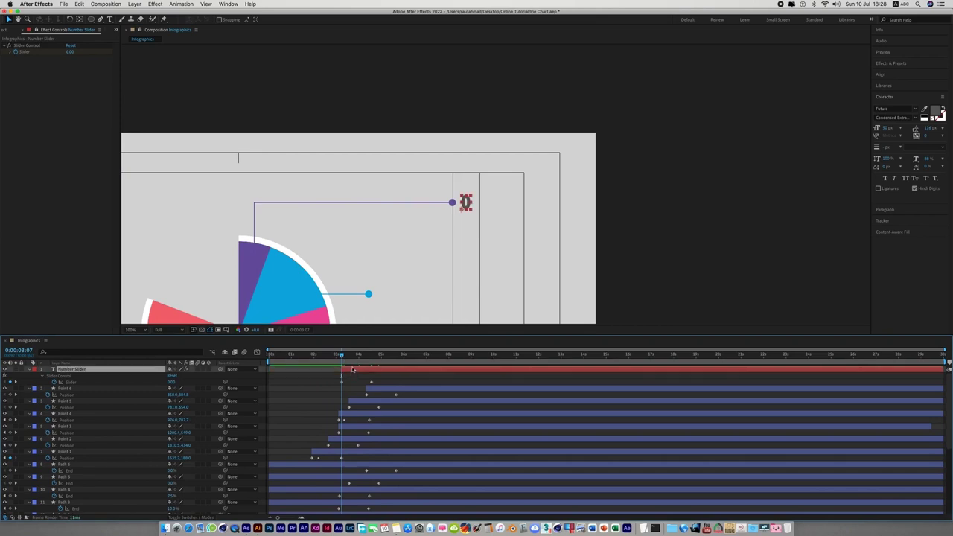
{"action": "left_click", "coordinate": [753, 253]}
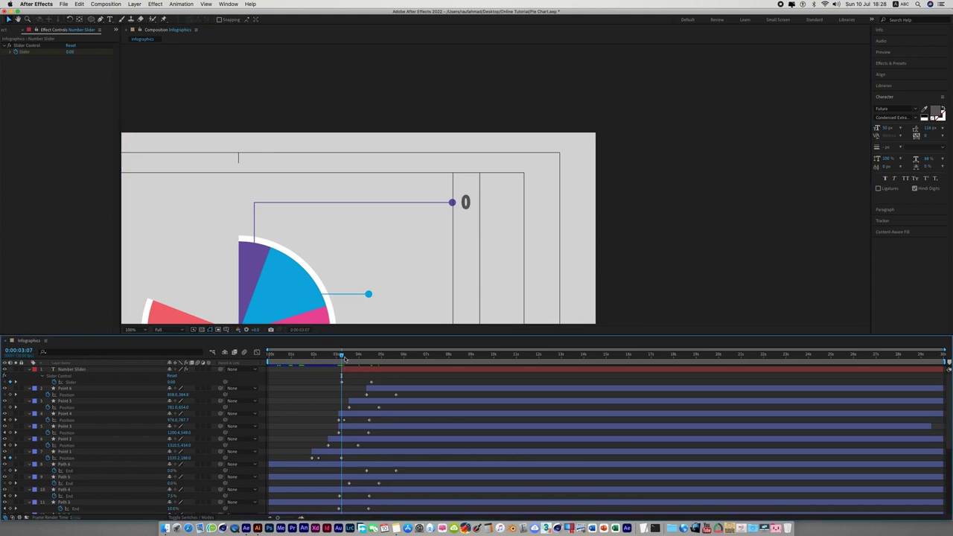
{"action": "left_click_drag", "start_coordinate": [343, 359], "coordinate": [374, 361]}
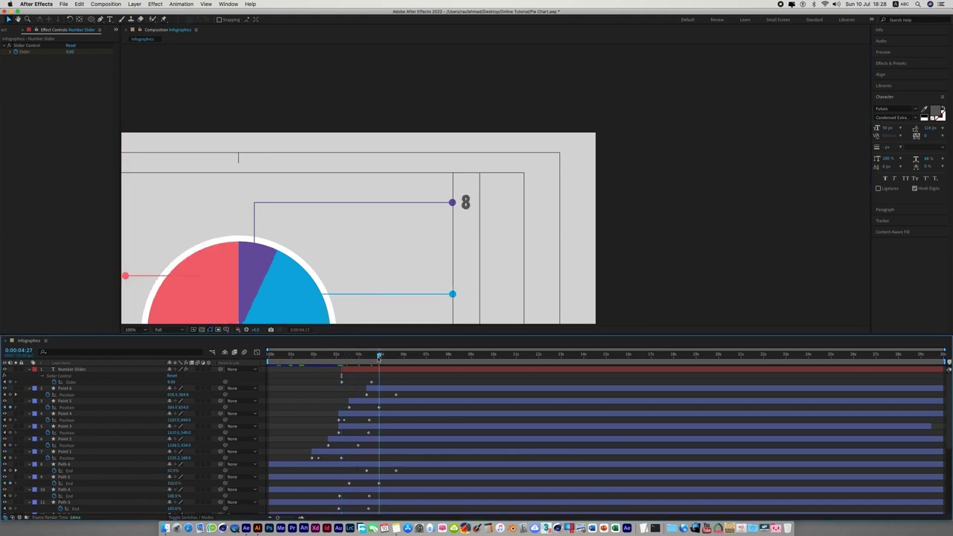
{"action": "left_click", "coordinate": [465, 204]}
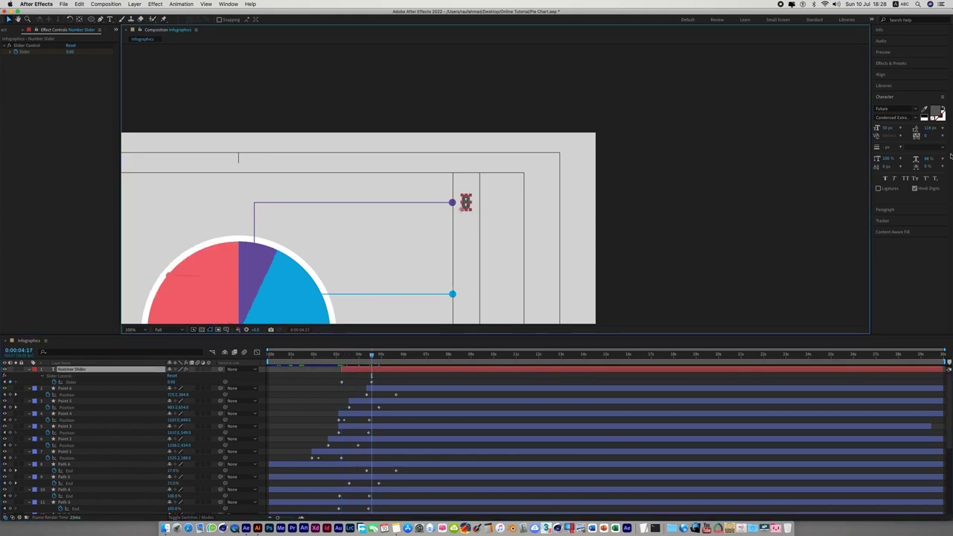
Step: Set the 8 counter's font style to Medium and reduce its font size slightly
{"action": "left_click", "coordinate": [917, 120]}
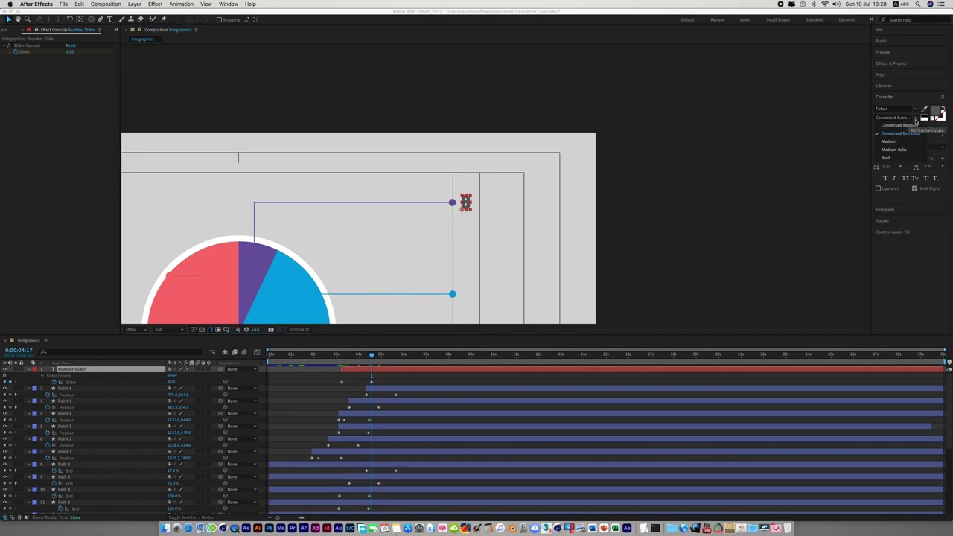
{"action": "left_click", "coordinate": [896, 143]}
{"action": "left_click", "coordinate": [507, 214]}
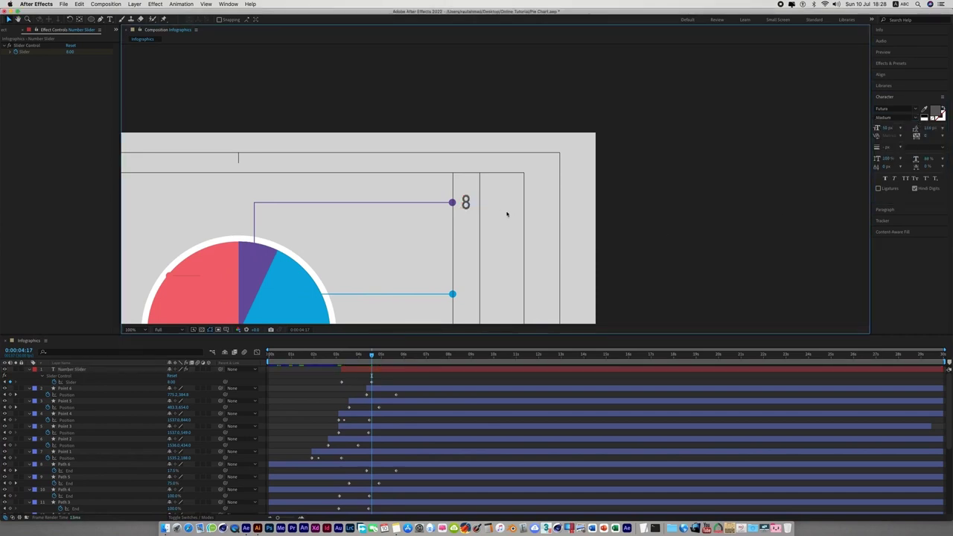
{"action": "left_click", "coordinate": [464, 203]}
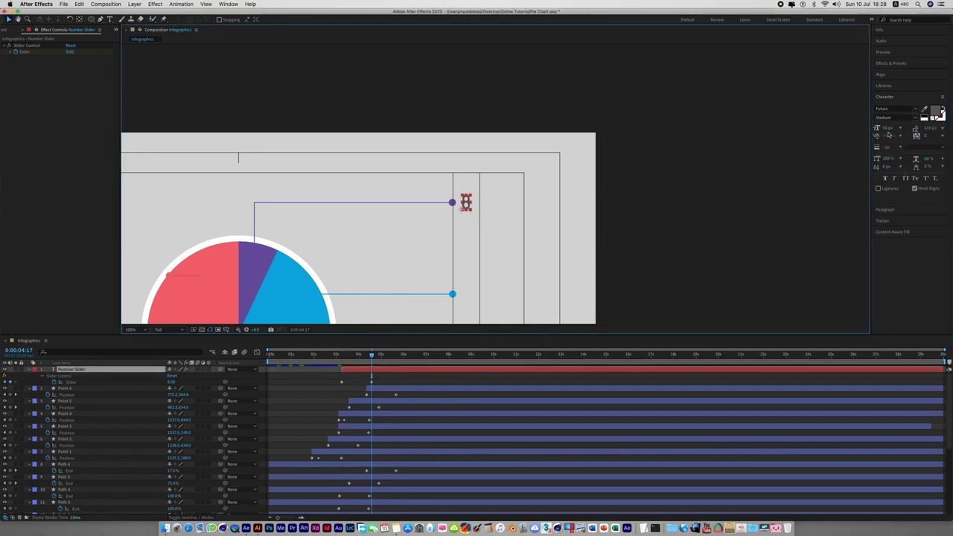
{"action": "left_click_drag", "start_coordinate": [886, 129], "coordinate": [880, 129]}
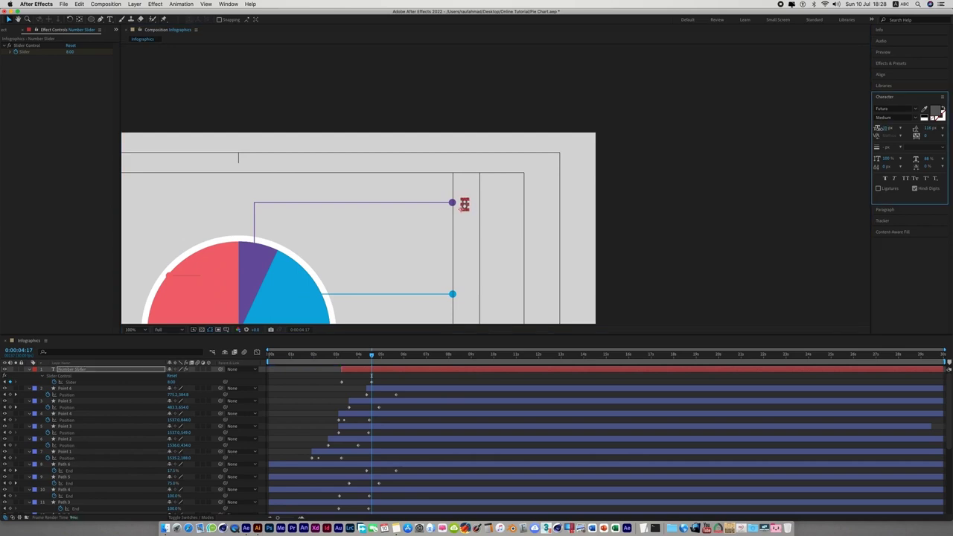
{"action": "left_click", "coordinate": [642, 230]}
Step: Nudge the 8 counter right and up beside the purple leader-line dot
{"action": "key", "text": "period"}
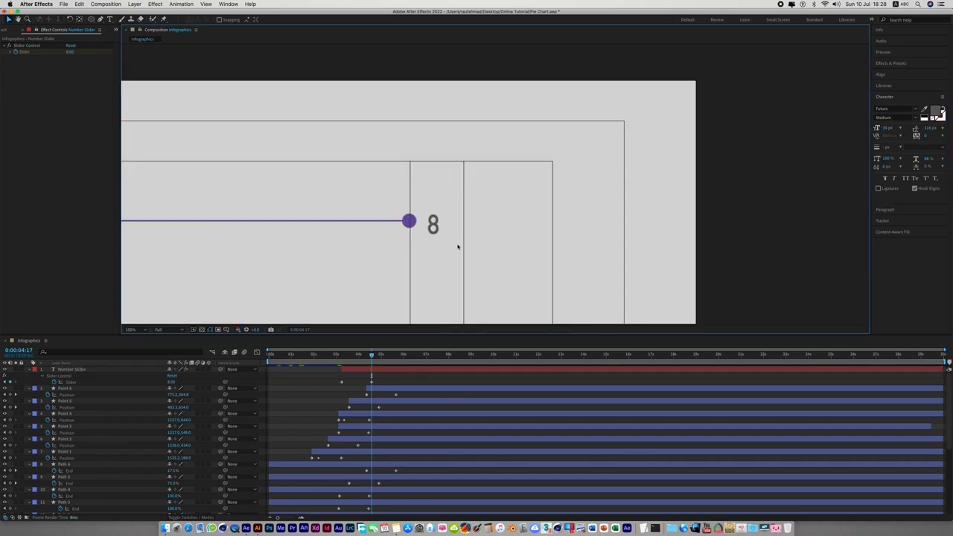
{"action": "left_click", "coordinate": [431, 223]}
{"action": "left_click_drag", "start_coordinate": [433, 222], "coordinate": [439, 220]}
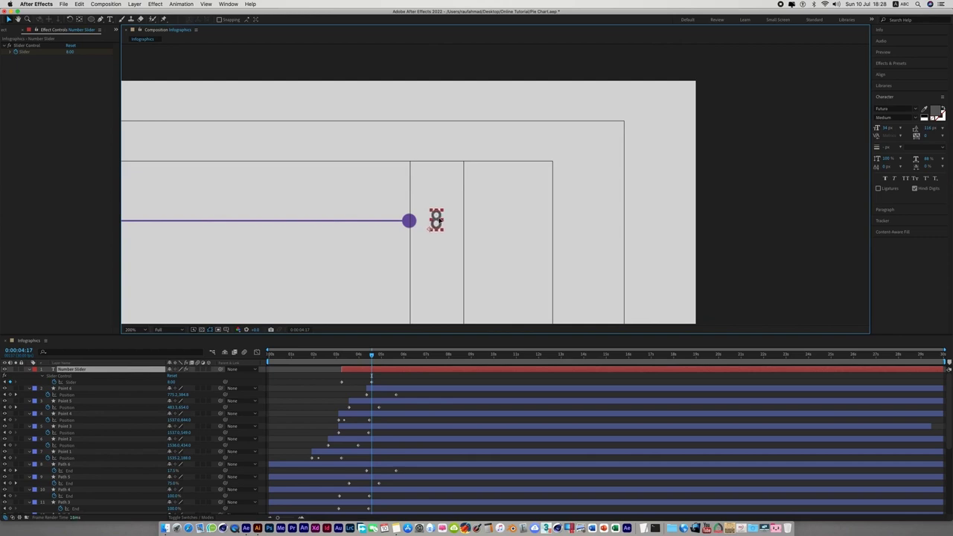
{"action": "key", "text": "Return"}
{"action": "key", "text": "comma"}
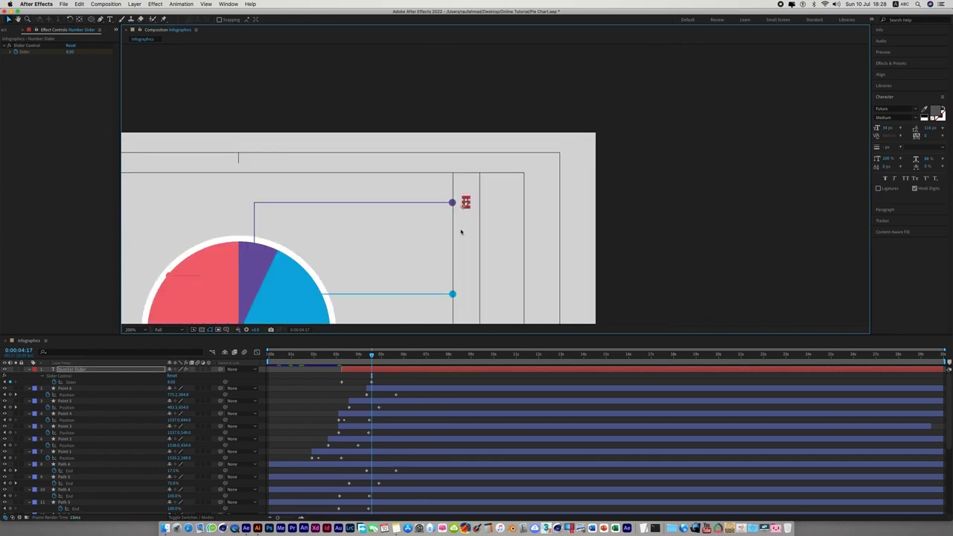
Step: Colour the counter with the purple slice's fill using the eyedropper
{"action": "left_click", "coordinate": [924, 109]}
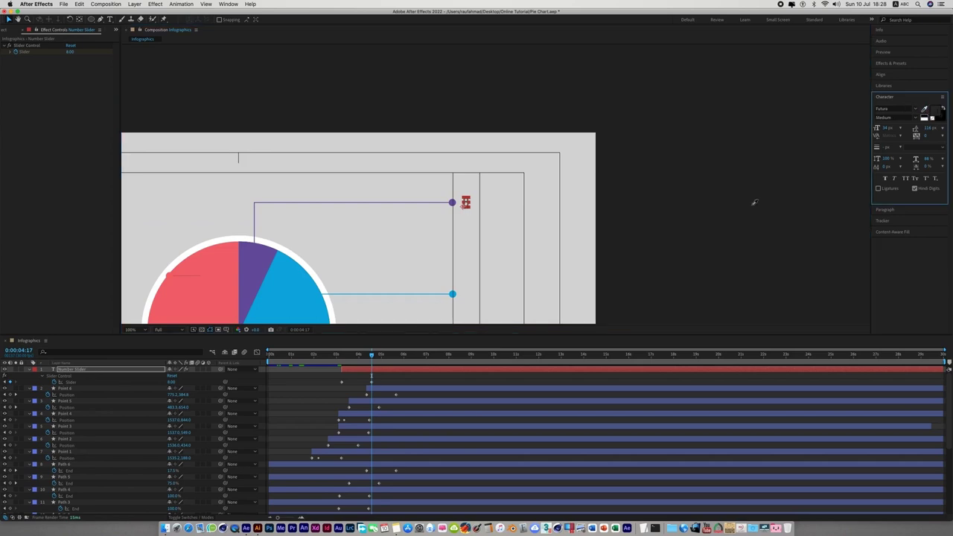
{"action": "left_click", "coordinate": [206, 297]}
{"action": "left_click", "coordinate": [254, 268]}
{"action": "left_click", "coordinate": [667, 272]}
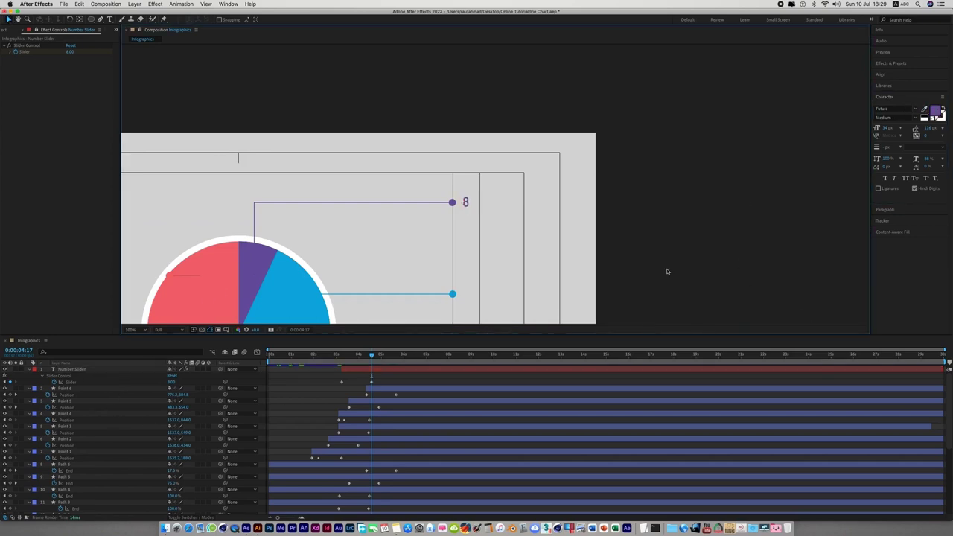
{"action": "left_click", "coordinate": [360, 372]}
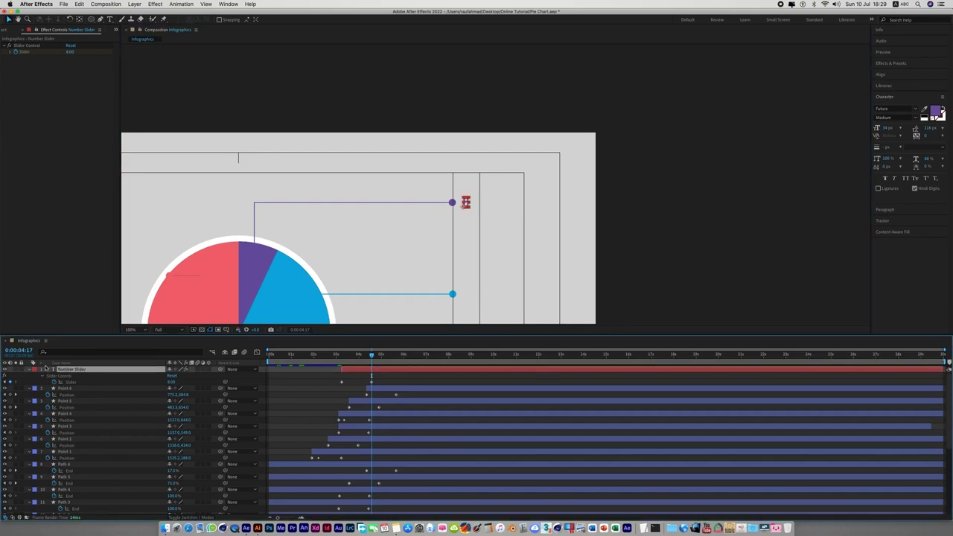
Step: Append + "%" to the Source Text expression, then replay from 0:00:02:02 to see 8%
{"action": "left_click", "coordinate": [30, 370]}
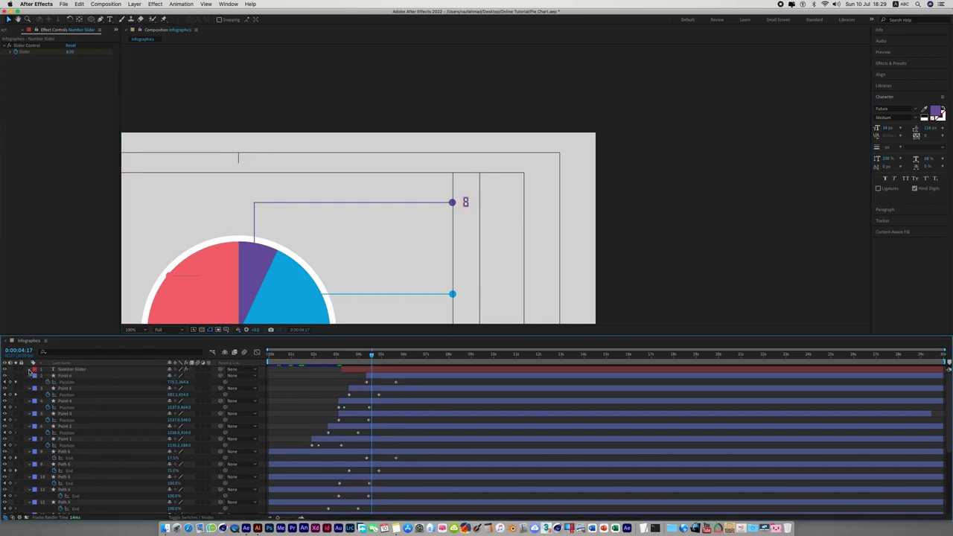
{"action": "left_click", "coordinate": [410, 369]}
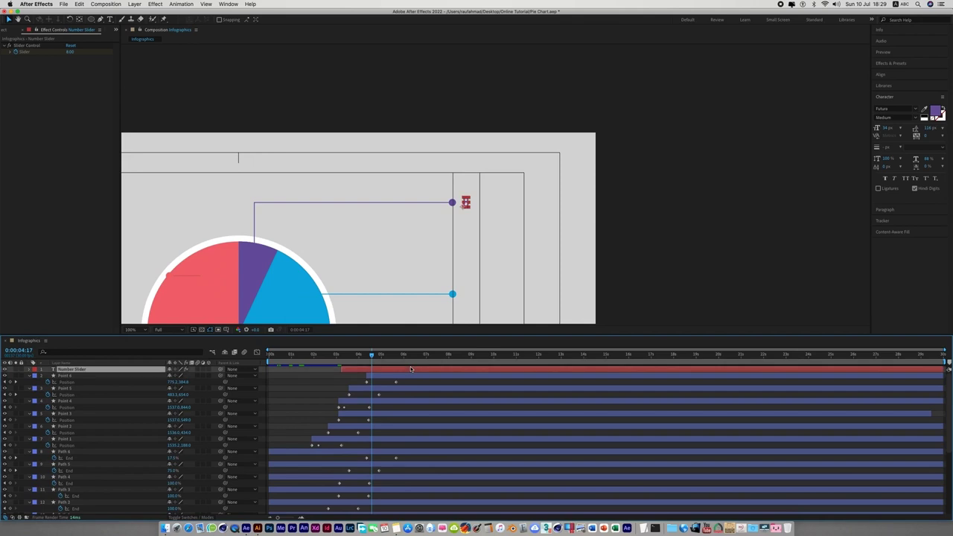
{"action": "key", "text": "e"}
{"action": "key", "text": "e"}
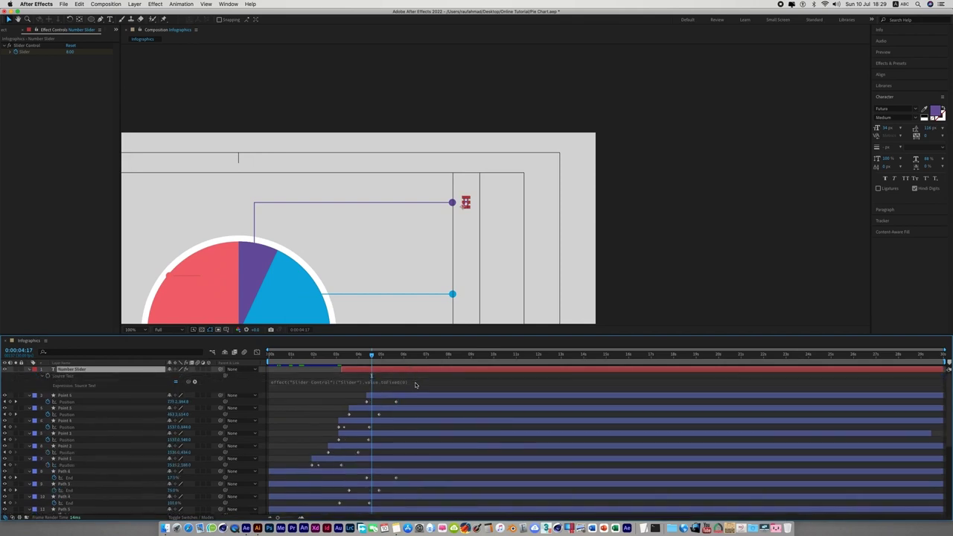
{"action": "left_click", "coordinate": [302, 381]}
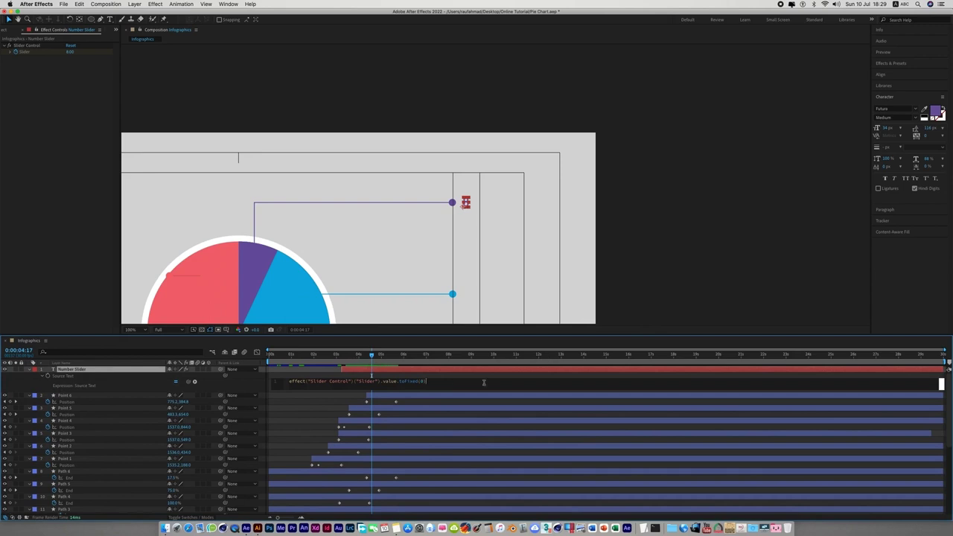
{"action": "type", "text": "+ \"%"}
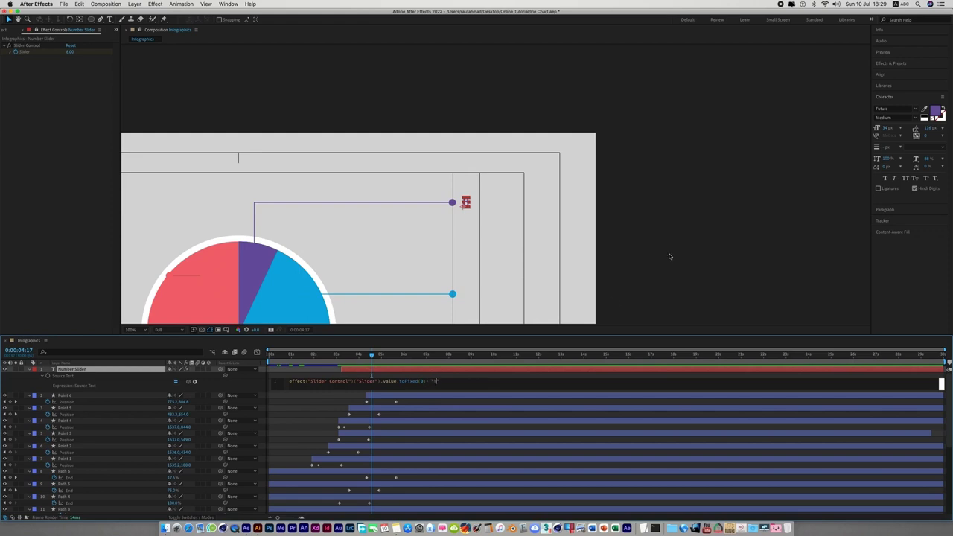
{"action": "left_click", "coordinate": [669, 256]}
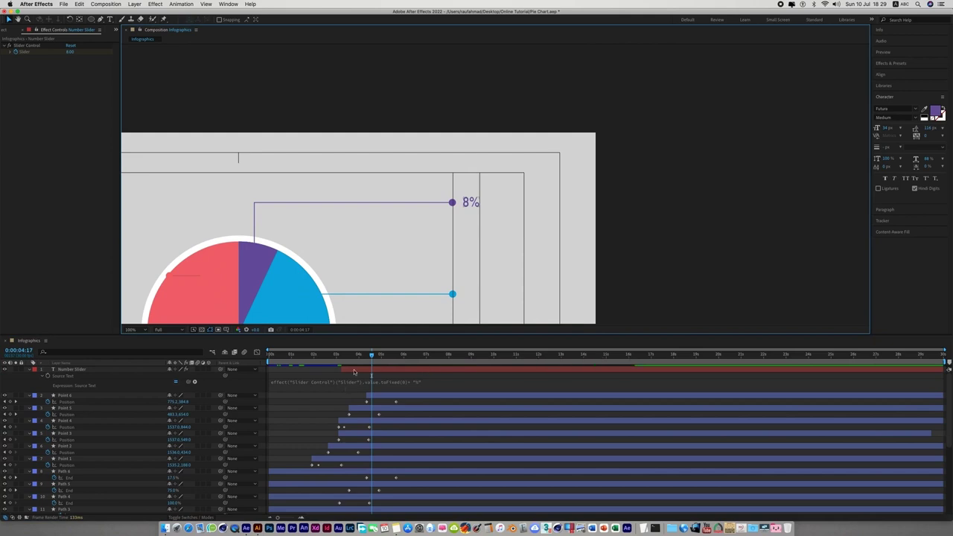
{"action": "left_click_drag", "start_coordinate": [372, 354], "coordinate": [268, 364]}
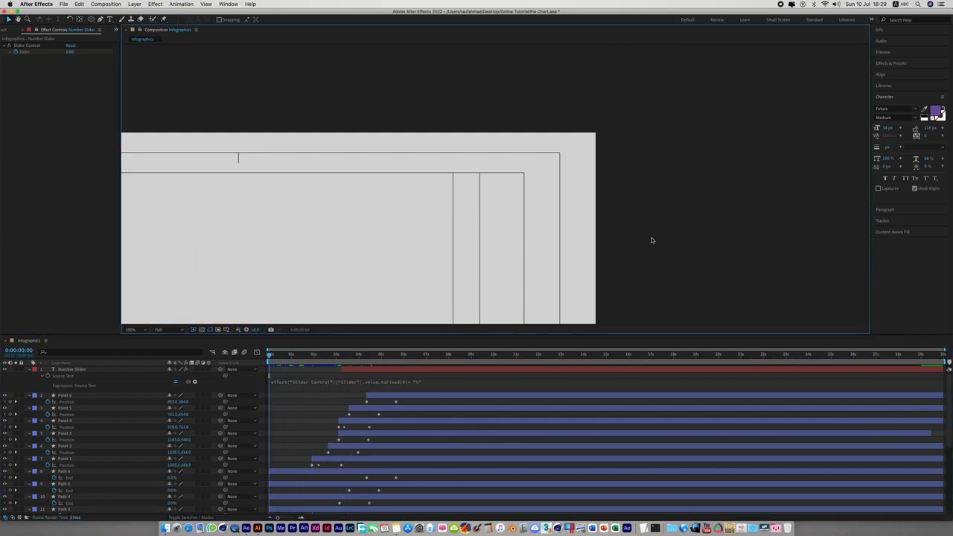
{"action": "key", "text": "space"}
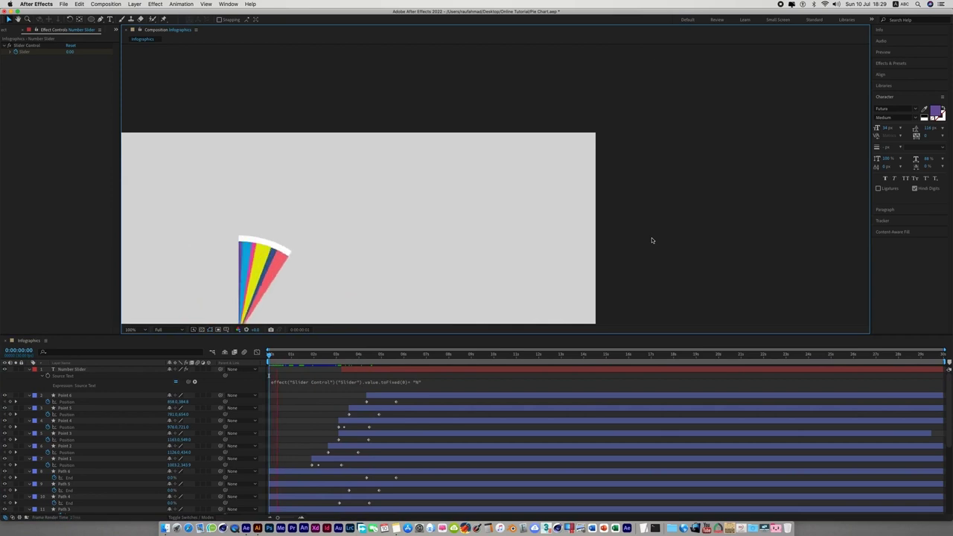
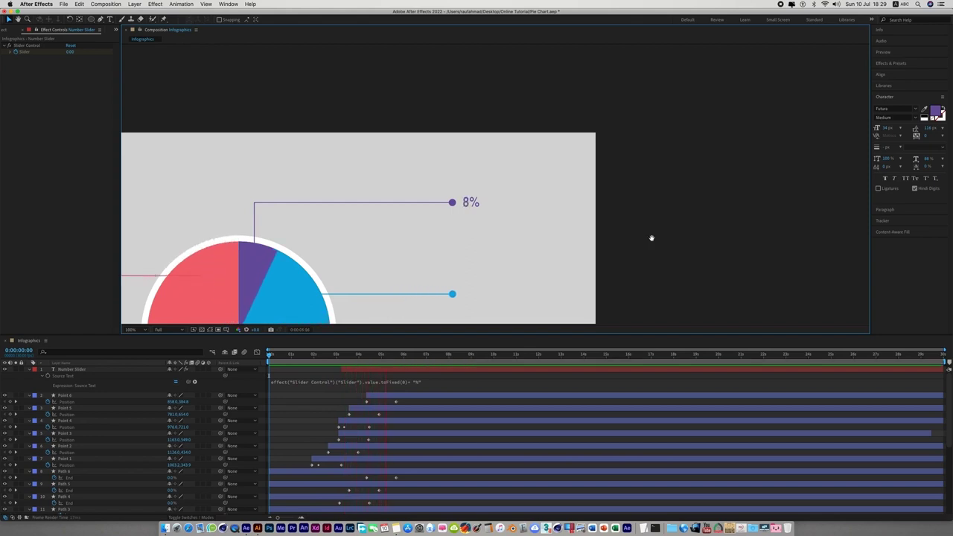
Step: Stop the preview and raise the 8% Number Slider label's font size to 85
{"action": "key", "text": "space"}
{"action": "key", "text": "apostrophe"}
{"action": "key", "text": "comma"}
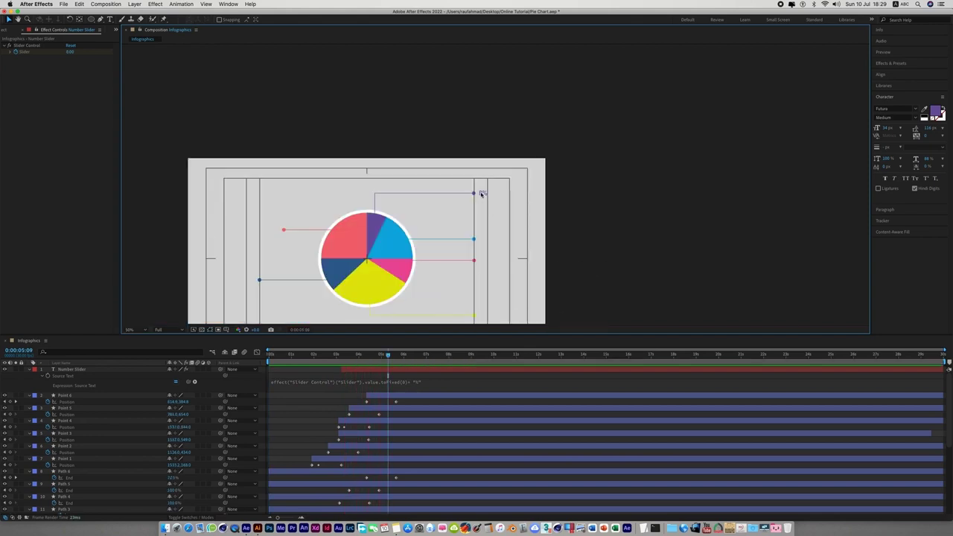
{"action": "left_click", "coordinate": [481, 192]}
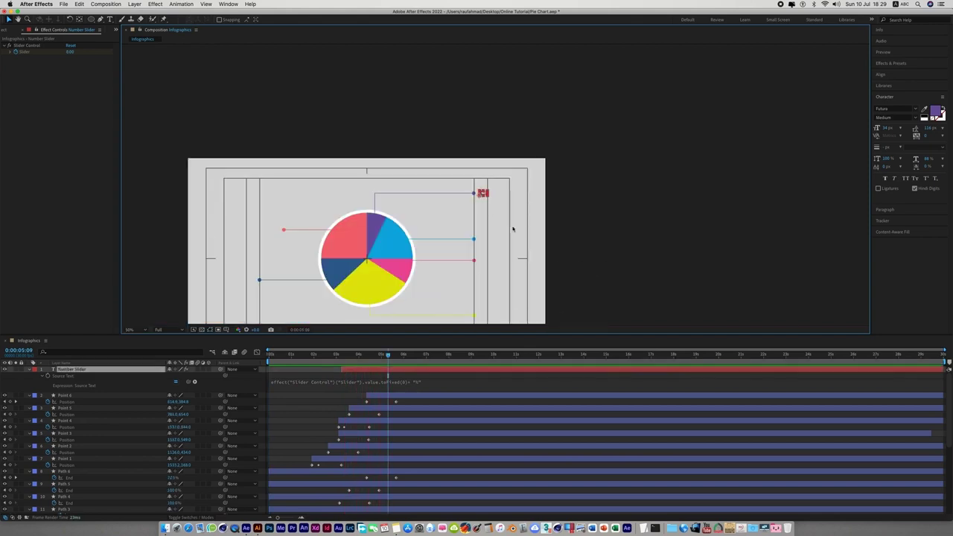
{"action": "left_click", "coordinate": [887, 128]}
{"action": "type", "text": "85"}
{"action": "key", "text": "Return"}
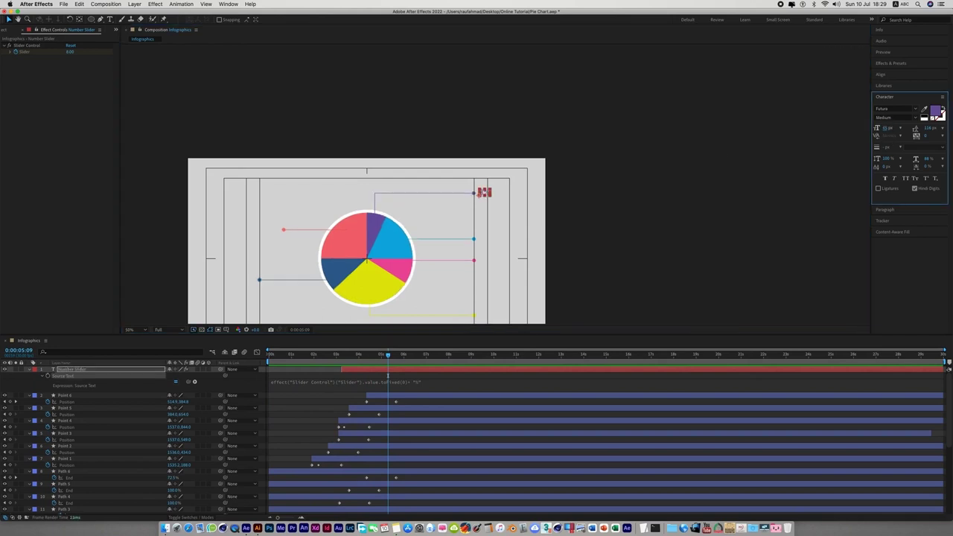
Step: Deselect the label and save the project with Cmd+S
{"action": "left_click", "coordinate": [636, 250]}
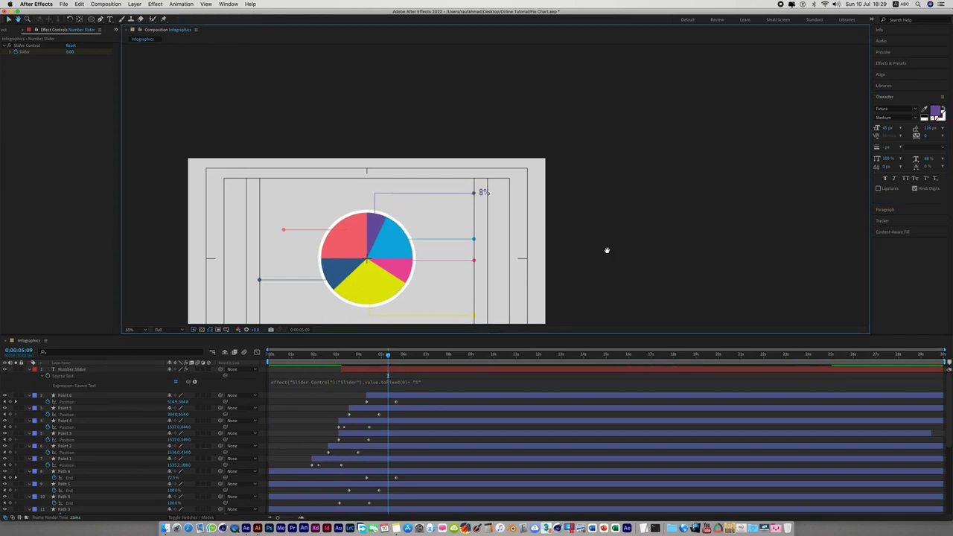
{"action": "scroll", "coordinate": [606, 251], "scroll_direction": "down", "scroll_amount": 3}
{"action": "scroll", "coordinate": [606, 251], "scroll_direction": "left", "scroll_amount": 4}
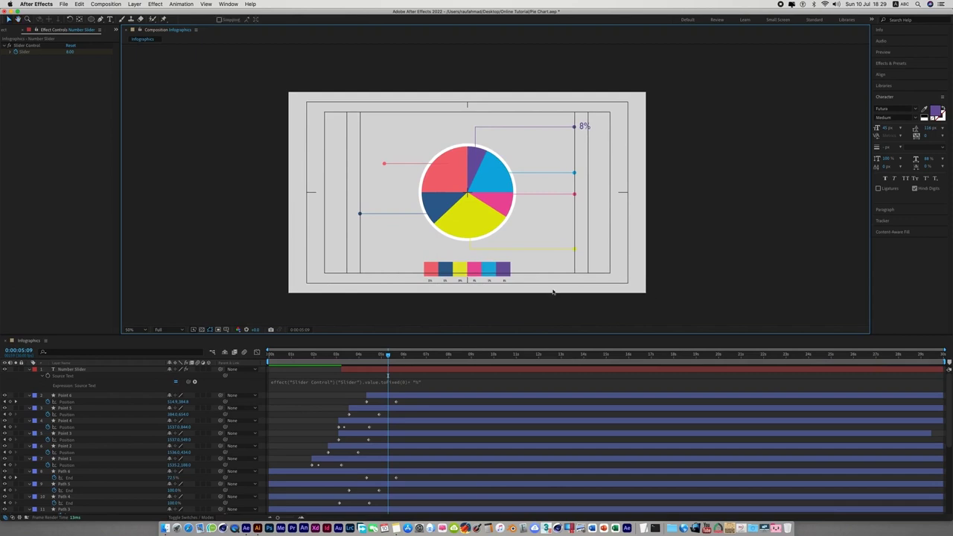
{"action": "key", "text": "super+s"}
Step: Collapse all expanded layer properties in the timeline and clear the selection
{"action": "key", "text": "super+a"}
{"action": "key", "text": "u"}
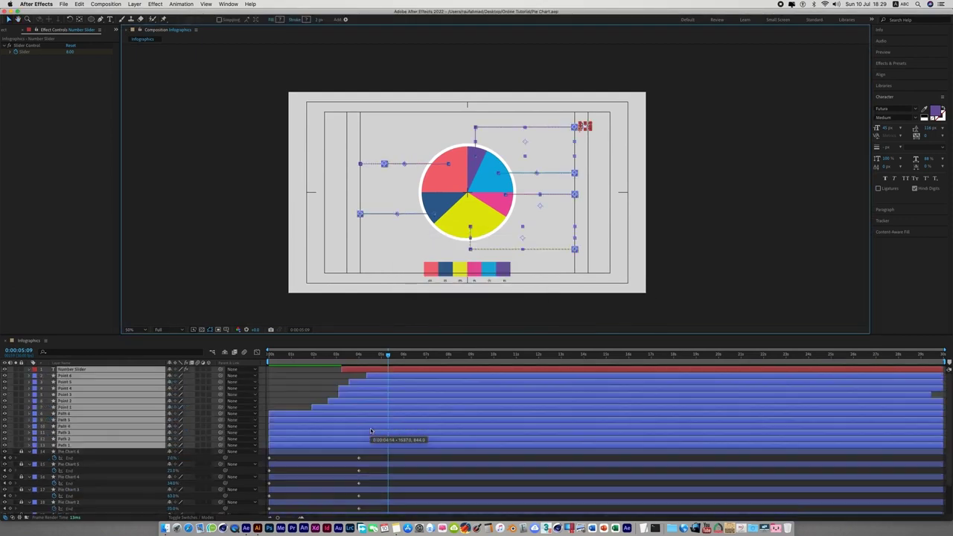
{"action": "left_click", "coordinate": [762, 266]}
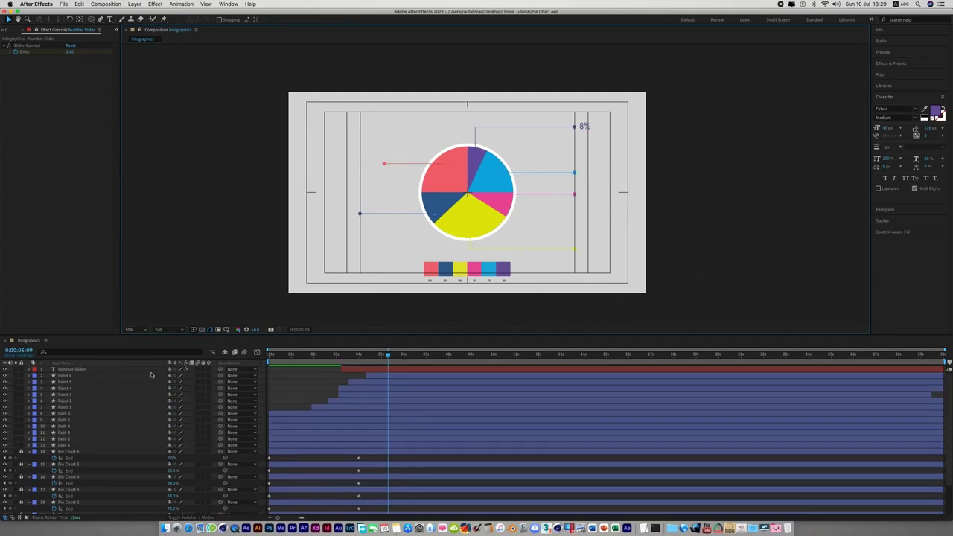
{"action": "left_click", "coordinate": [84, 370]}
{"action": "left_click", "coordinate": [804, 190]}
Step: Enlarge the composition viewer at 100% zoom and select the 8% text layer
{"action": "left_click_drag", "start_coordinate": [586, 339], "coordinate": [583, 378]}
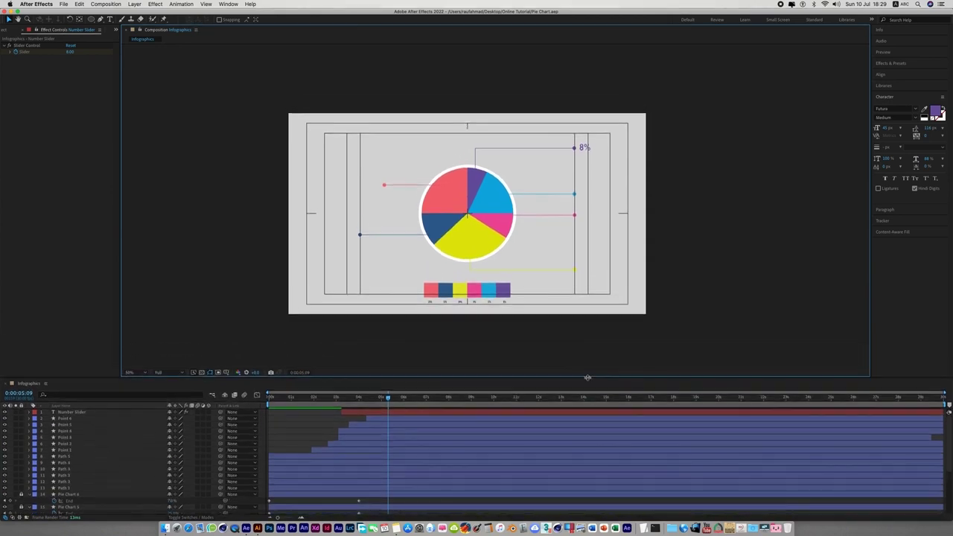
{"action": "key", "text": "period"}
{"action": "scroll", "coordinate": [632, 283], "scroll_direction": "right", "scroll_amount": 5}
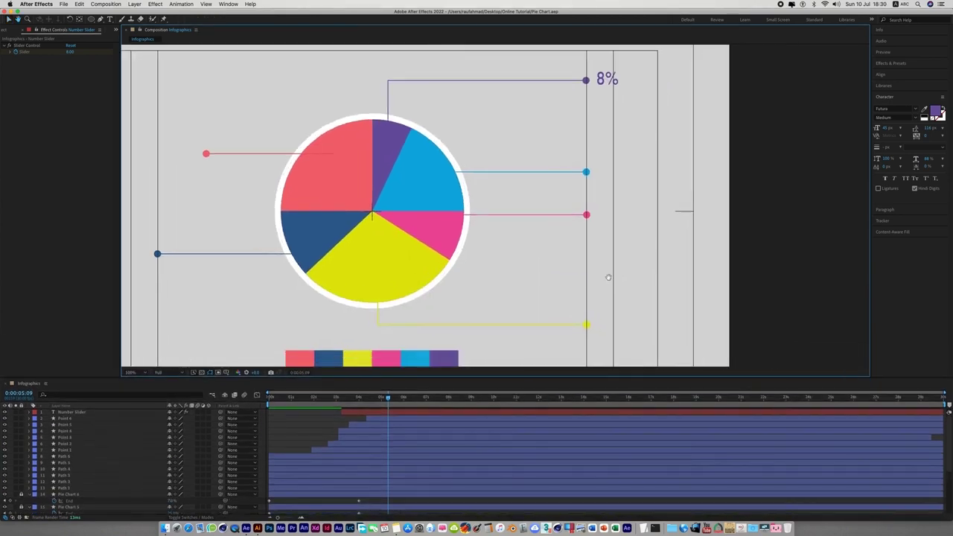
{"action": "left_click", "coordinate": [582, 74]}
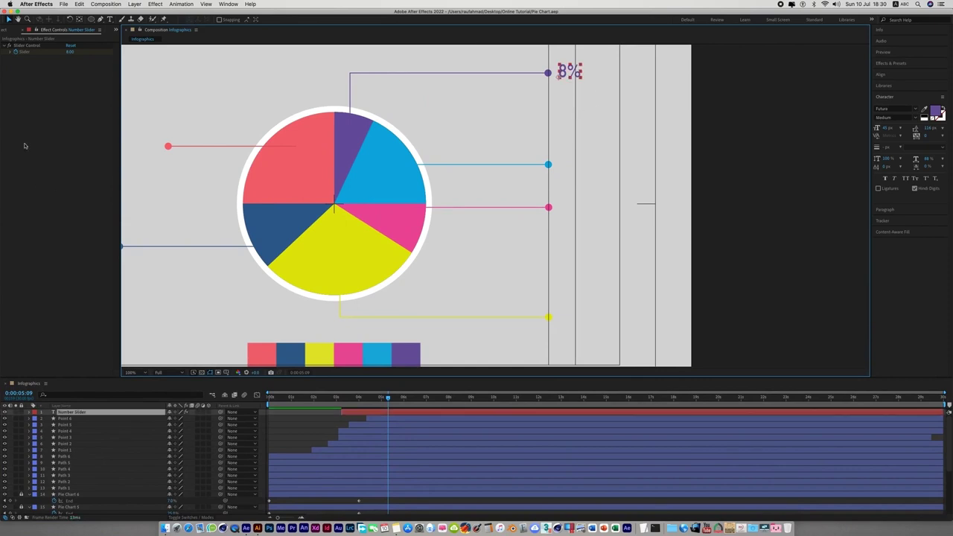
Step: Duplicate the Number Slider layer and nudge the copy down to the blue line's endpoint
{"action": "left_click", "coordinate": [79, 3]}
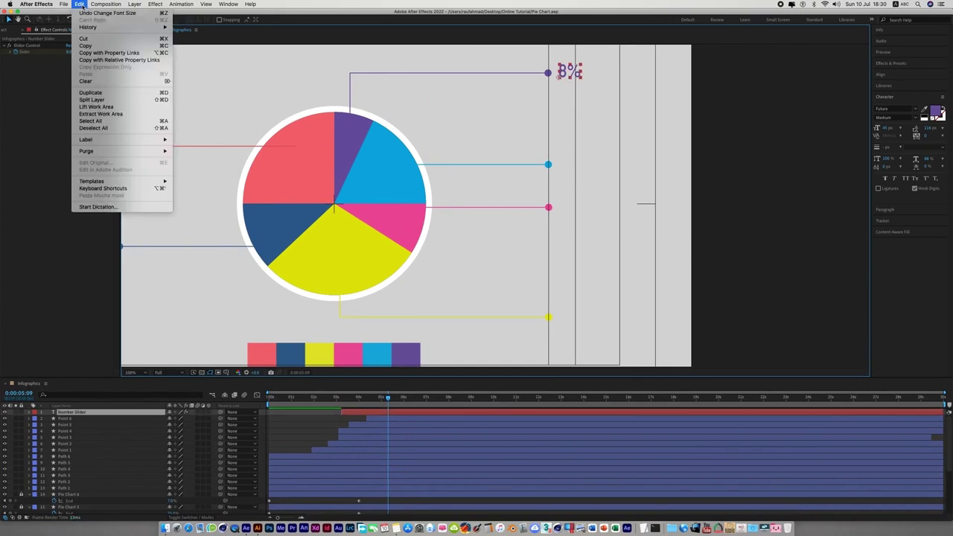
{"action": "left_click", "coordinate": [100, 91]}
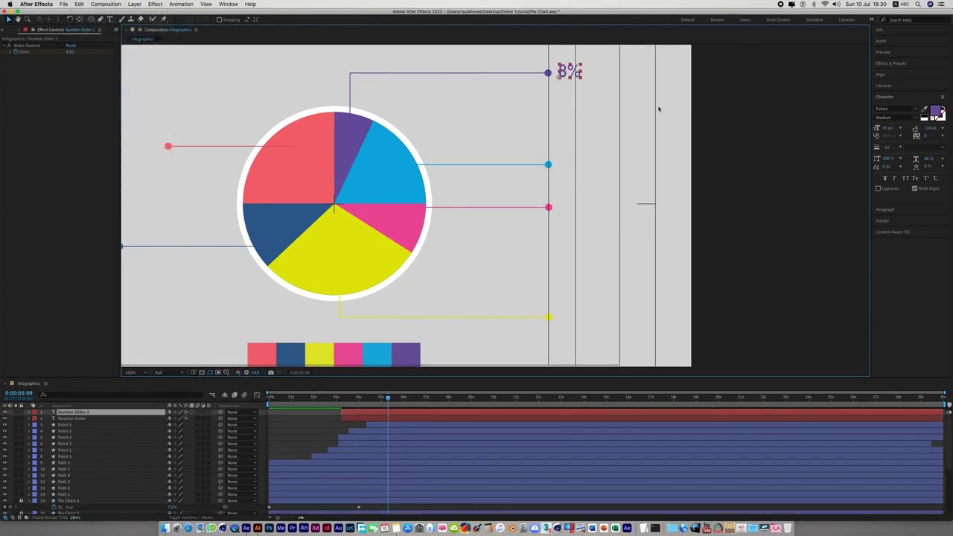
{"action": "key", "text": "Return"}
{"action": "key", "text": "shift+Down"}
{"action": "key", "text": "shift+Down"}
{"action": "key", "text": "shift+Down"}
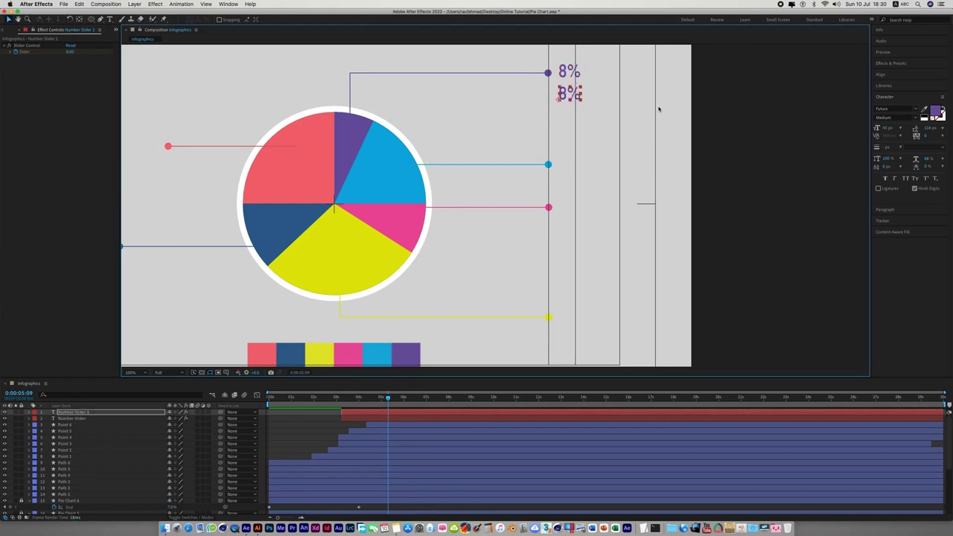
{"action": "key", "text": "shift+Down"}
{"action": "key", "text": "shift+Down"}
{"action": "key", "text": "shift+Down"}
{"action": "key", "text": "shift+Down"}
{"action": "key", "text": "shift+Down"}
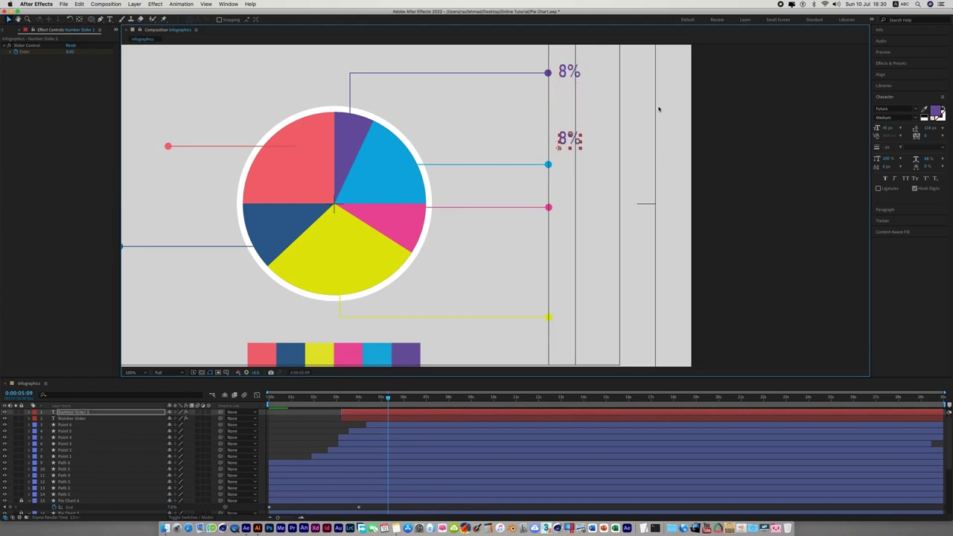
{"action": "key", "text": "shift+Down"}
{"action": "key", "text": "shift+Down"}
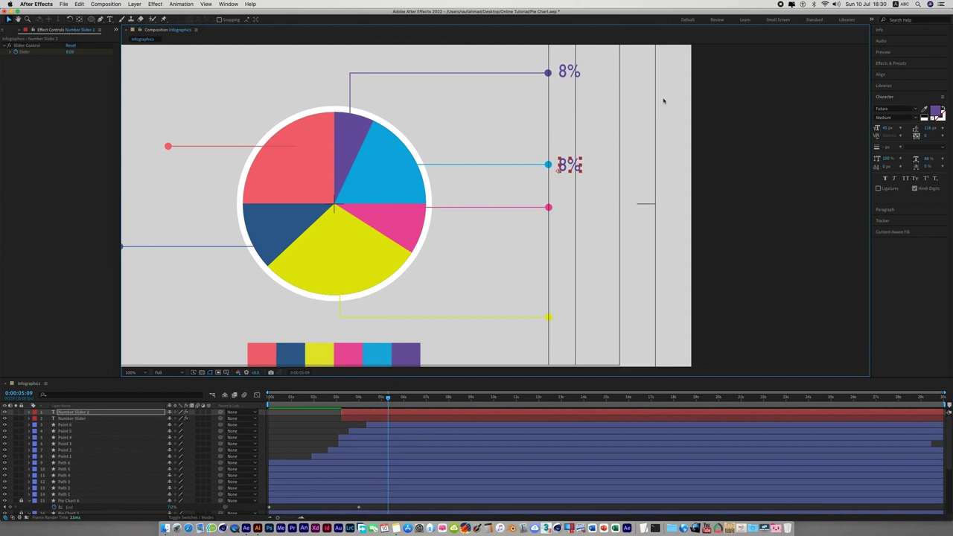
{"action": "left_click_drag", "start_coordinate": [517, 275], "coordinate": [559, 230]}
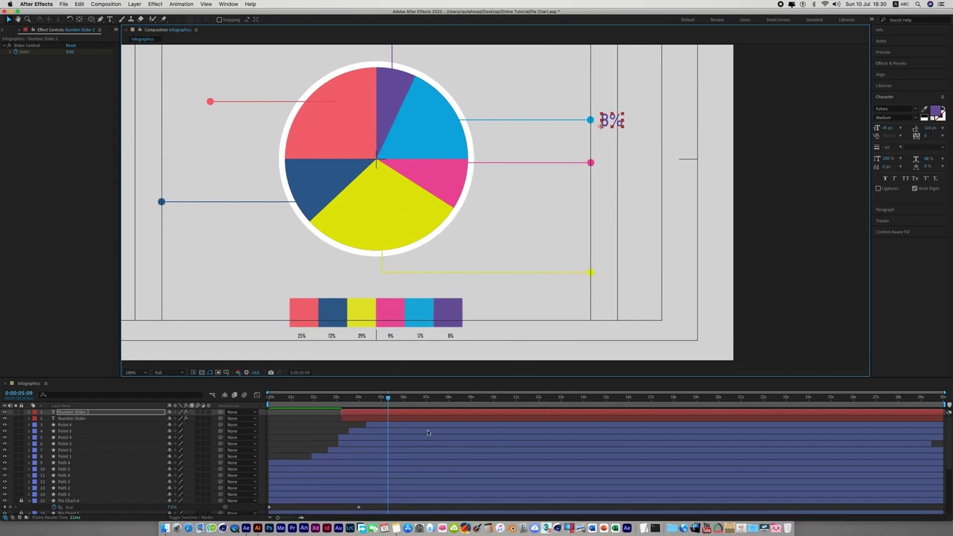
Step: Set Number Slider 2's Slider keyframe to 17 at 0:00:04:17
{"action": "key", "text": "u"}
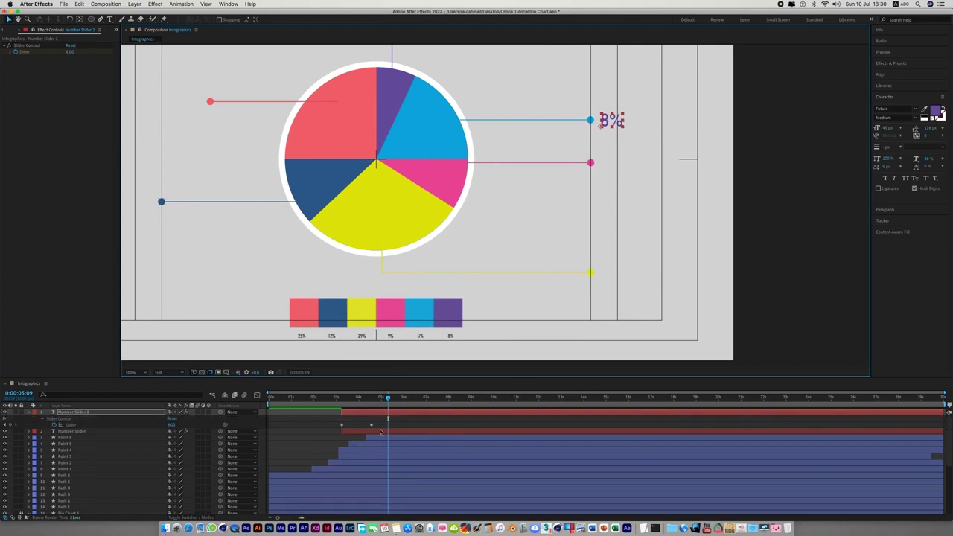
{"action": "left_click_drag", "start_coordinate": [387, 399], "coordinate": [372, 399]}
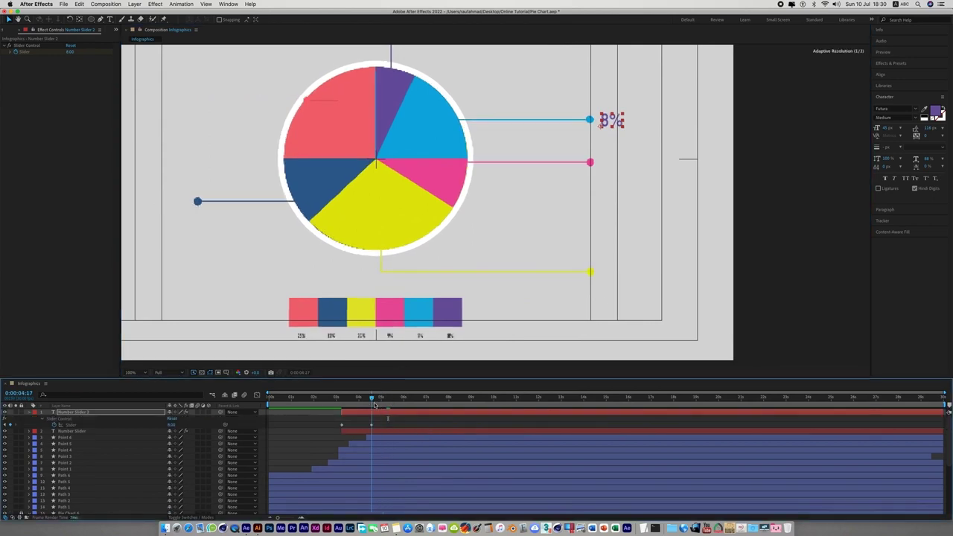
{"action": "left_click", "coordinate": [172, 424]}
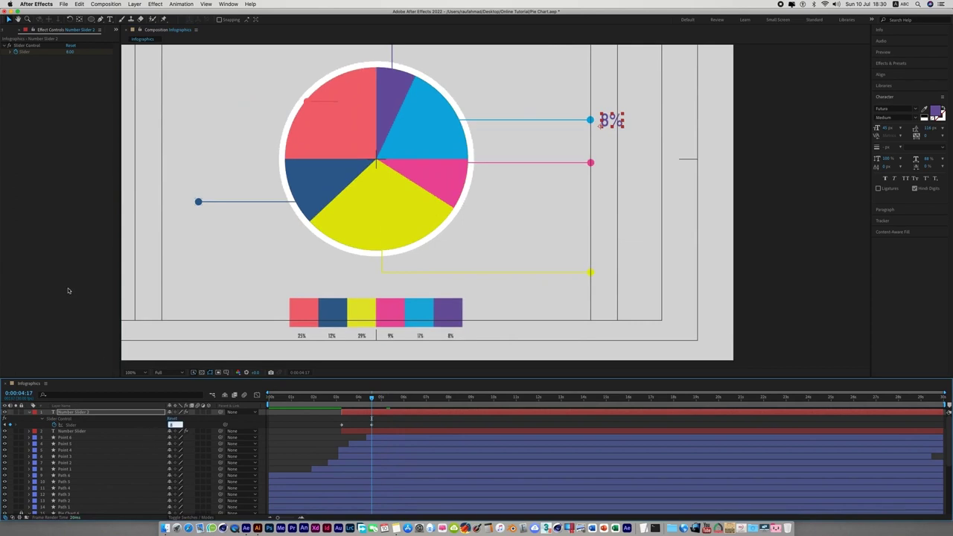
{"action": "type", "text": "17"}
{"action": "key", "text": "Return"}
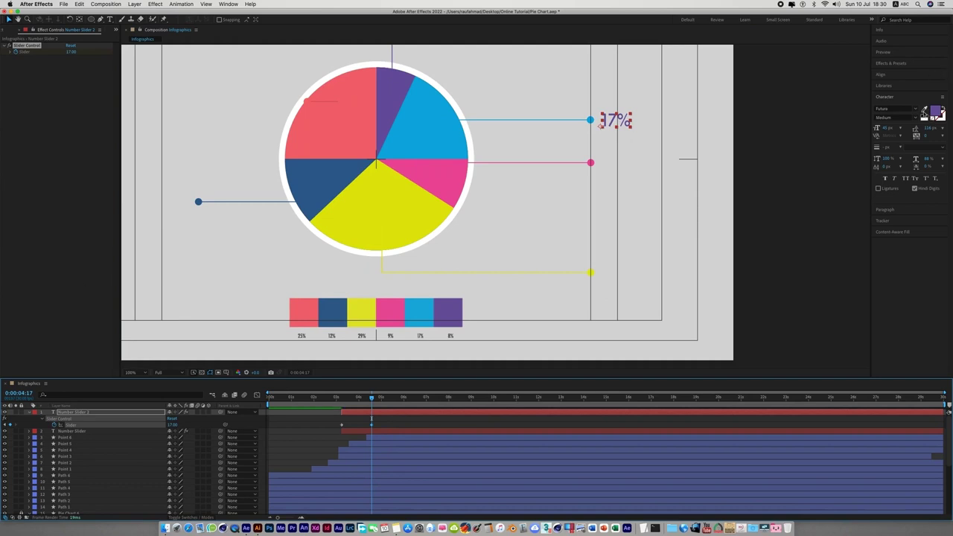
Step: Eyedropper the blue slice colour into the 17% label's text fill
{"action": "left_click", "coordinate": [923, 109]}
{"action": "left_click", "coordinate": [450, 138]}
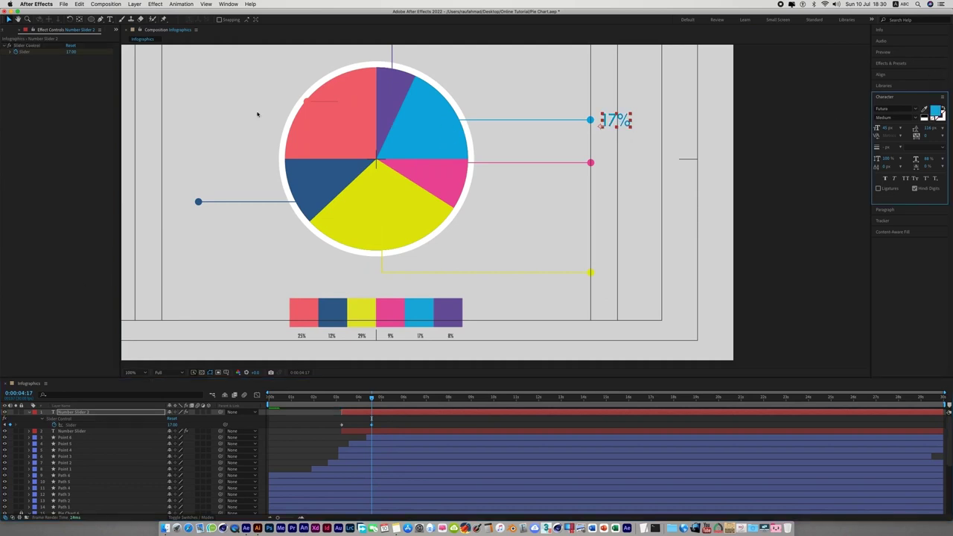
{"action": "left_click", "coordinate": [672, 178]}
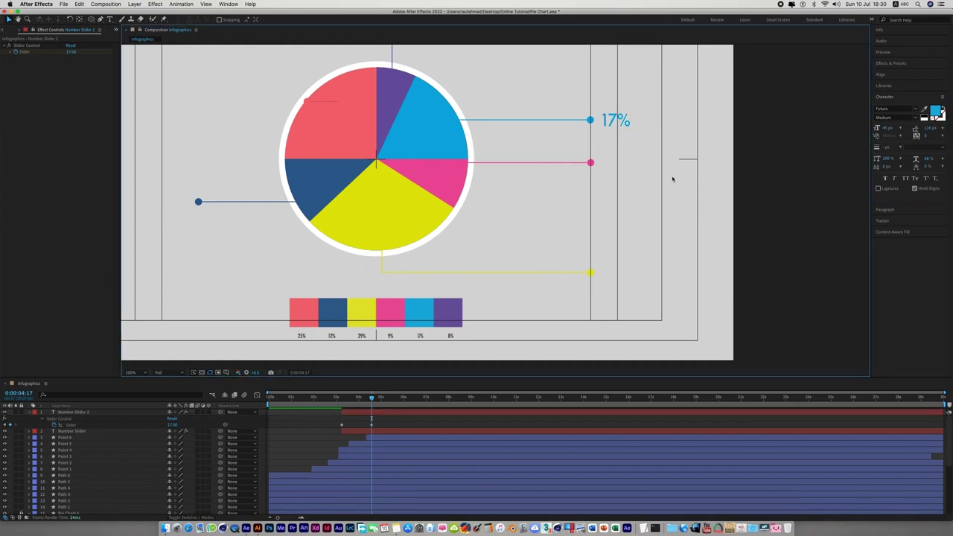
{"action": "left_click", "coordinate": [618, 117]}
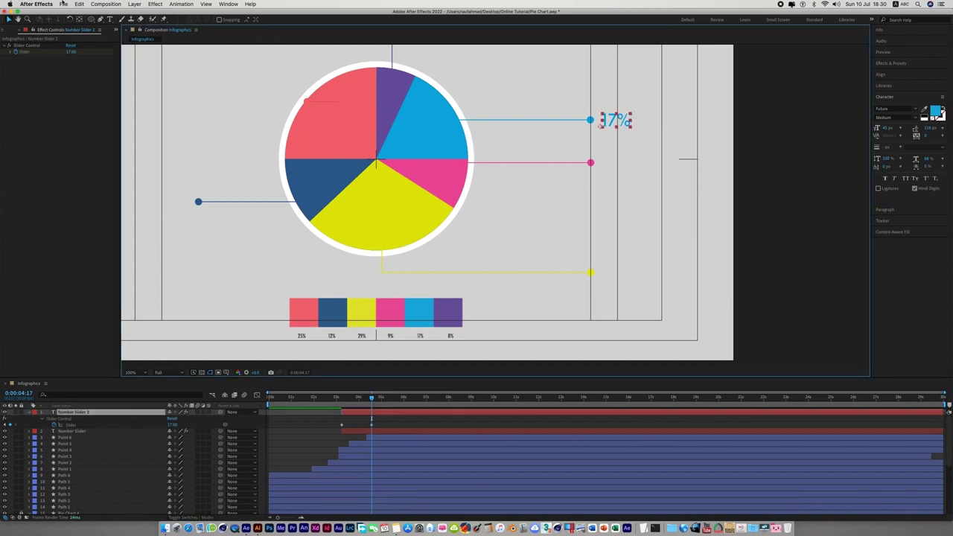
{"action": "left_click", "coordinate": [79, 4]}
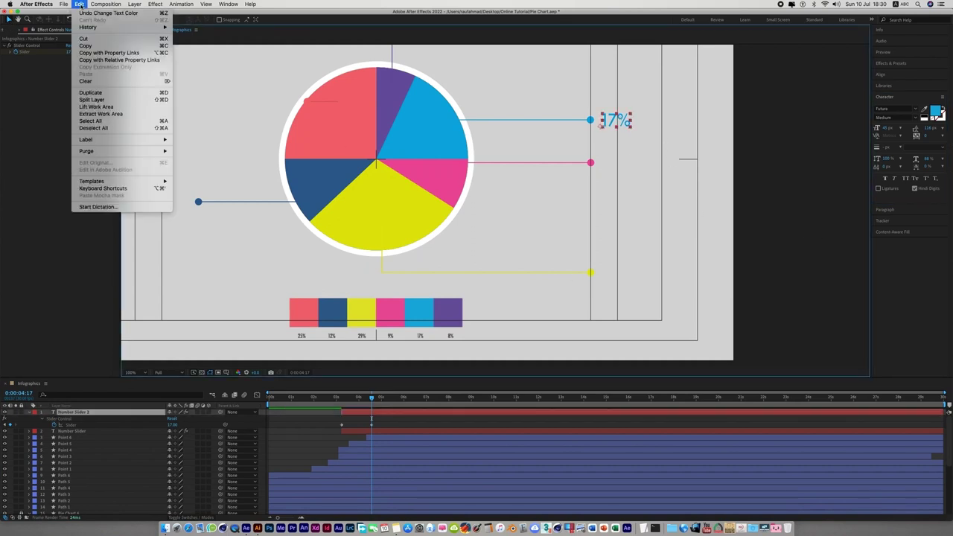
{"action": "left_click", "coordinate": [743, 335]}
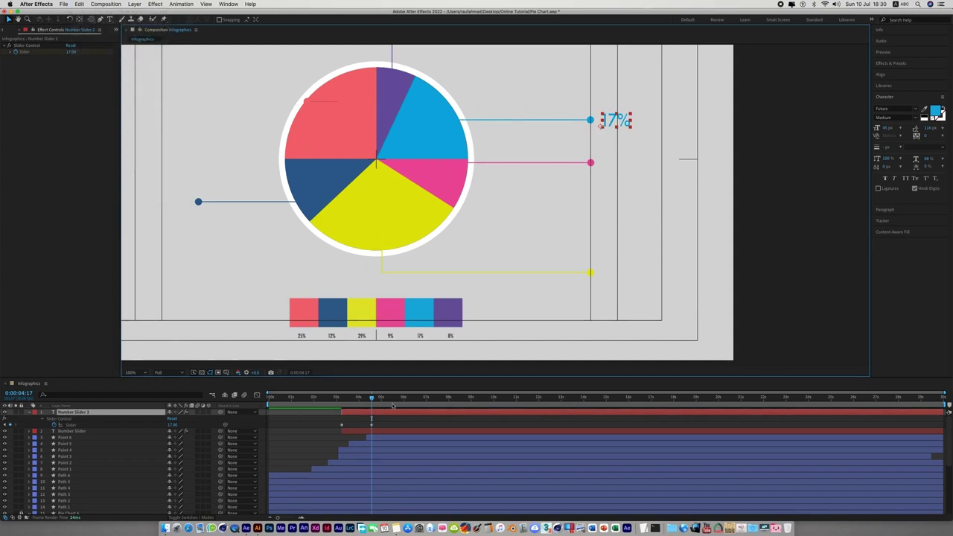
Step: Drag Number Slider 2's first Slider keyframe later so the count starts at 0:00:03:29
{"action": "mouse_move", "coordinate": [372, 400]}
{"action": "left_mouse_down"}
{"action": "mouse_move", "coordinate": [343, 408]}
{"action": "mouse_move", "coordinate": [357, 405]}
{"action": "left_mouse_up"}
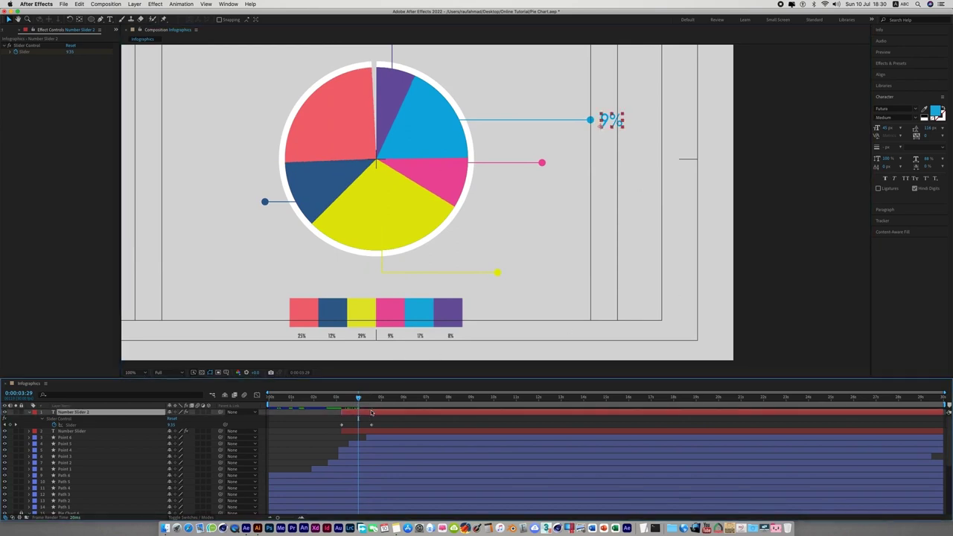
{"action": "left_click_drag", "start_coordinate": [372, 409], "coordinate": [387, 412]}
{"action": "left_click", "coordinate": [393, 427]}
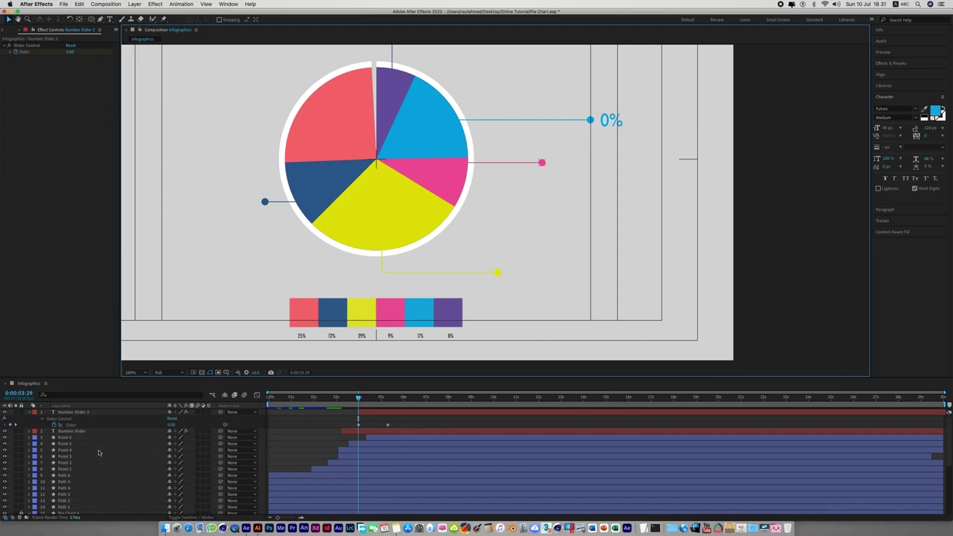
Step: Duplicate the counting label and move the copy beside the pink line's endpoint
{"action": "left_click", "coordinate": [592, 120]}
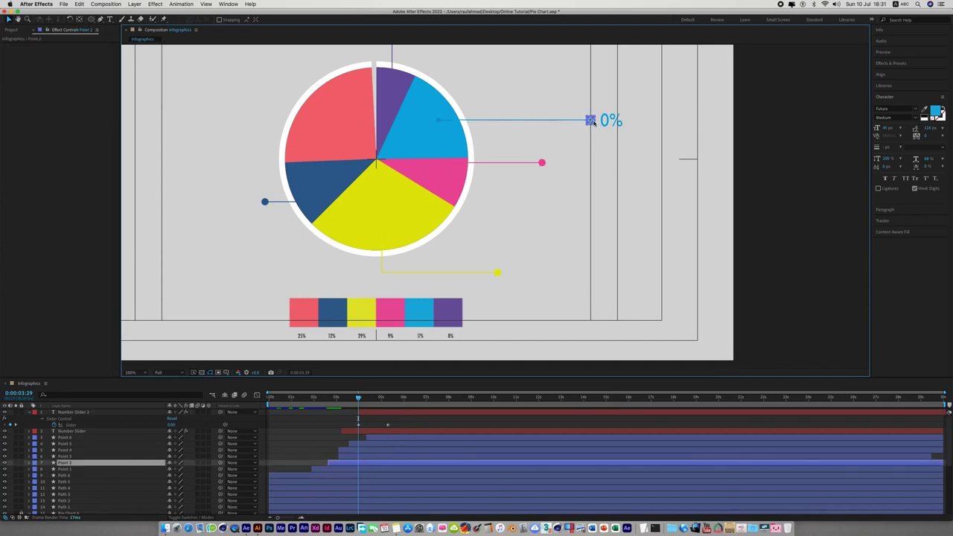
{"action": "key", "text": "p"}
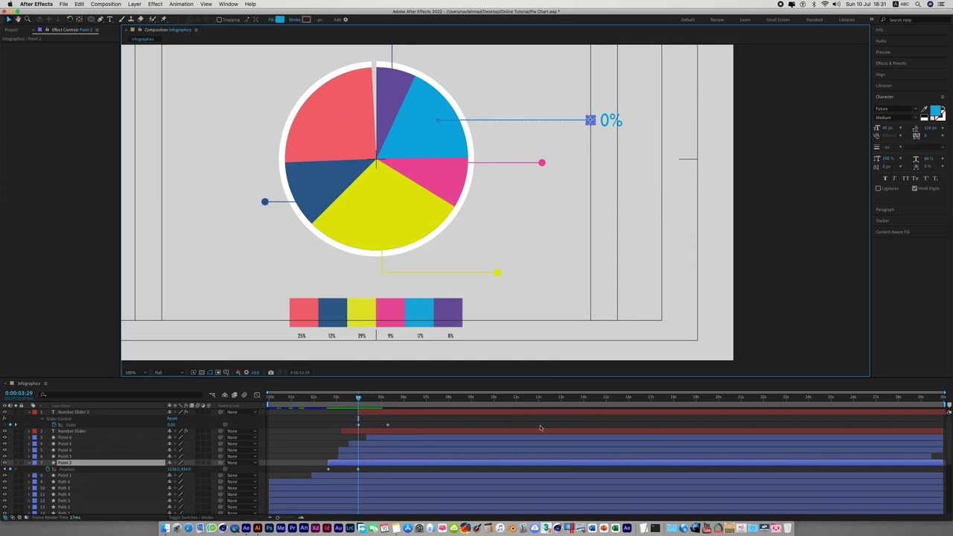
{"action": "left_click", "coordinate": [802, 251]}
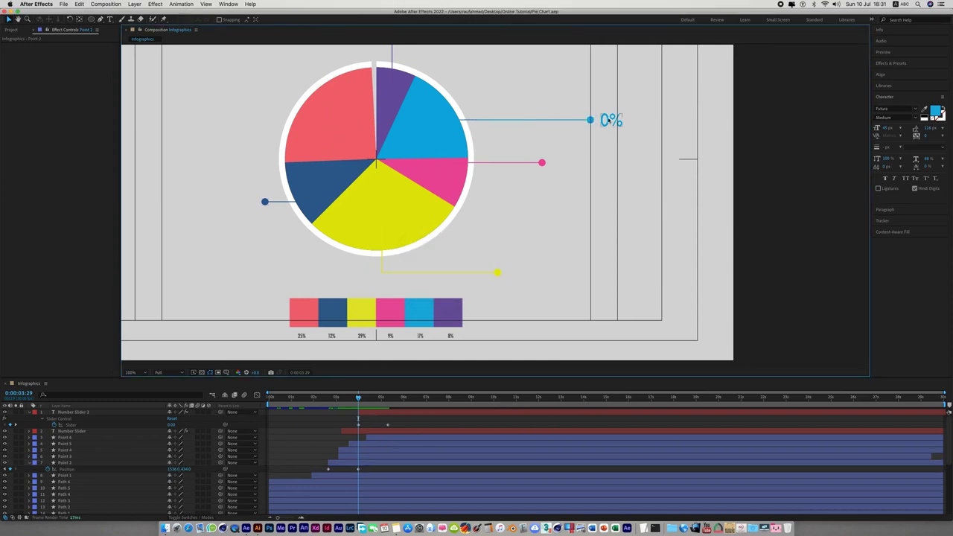
{"action": "left_click", "coordinate": [610, 120]}
{"action": "key", "text": "ctrl+d"}
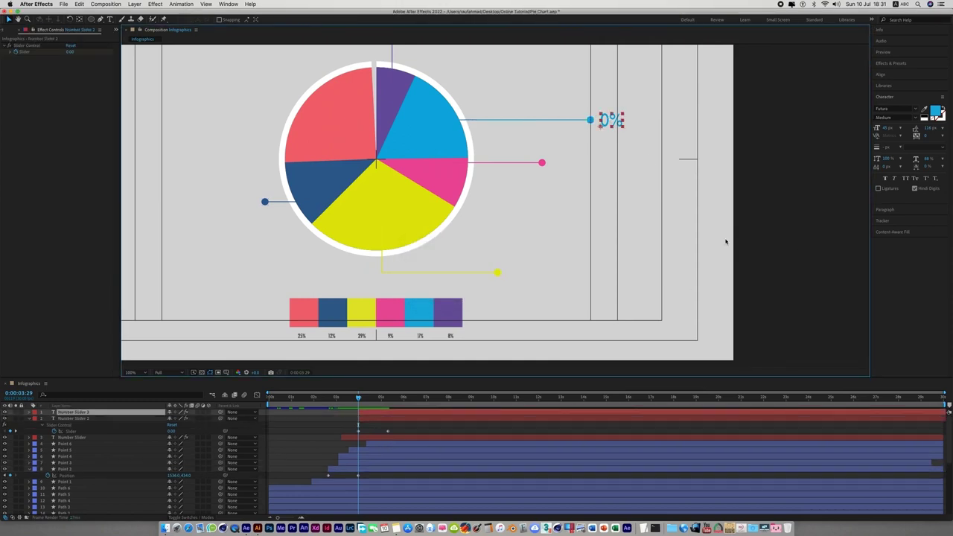
{"action": "left_click_drag", "start_coordinate": [610, 123], "coordinate": [611, 166]}
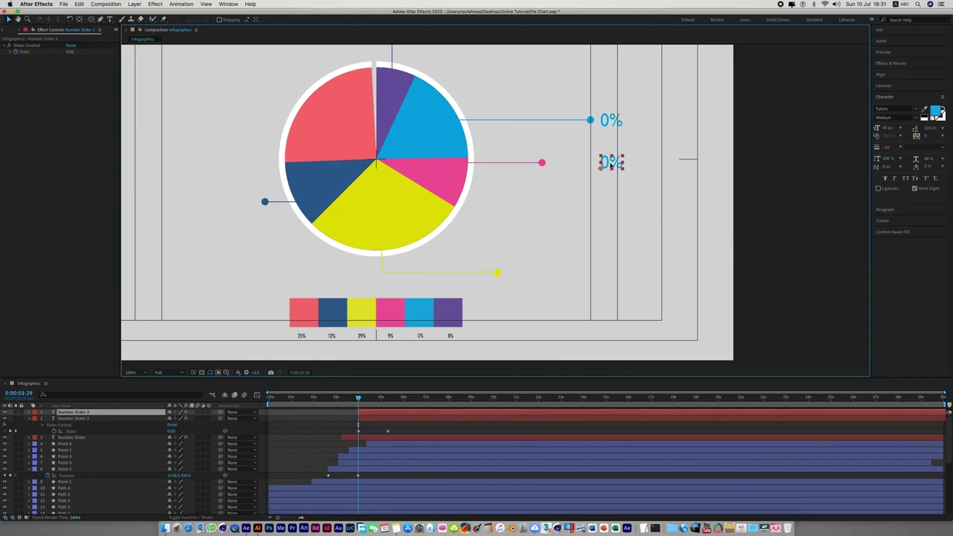
{"action": "key", "text": "Return"}
Step: Color the new label's text with the sampled pink slice colour
{"action": "left_click", "coordinate": [544, 164]}
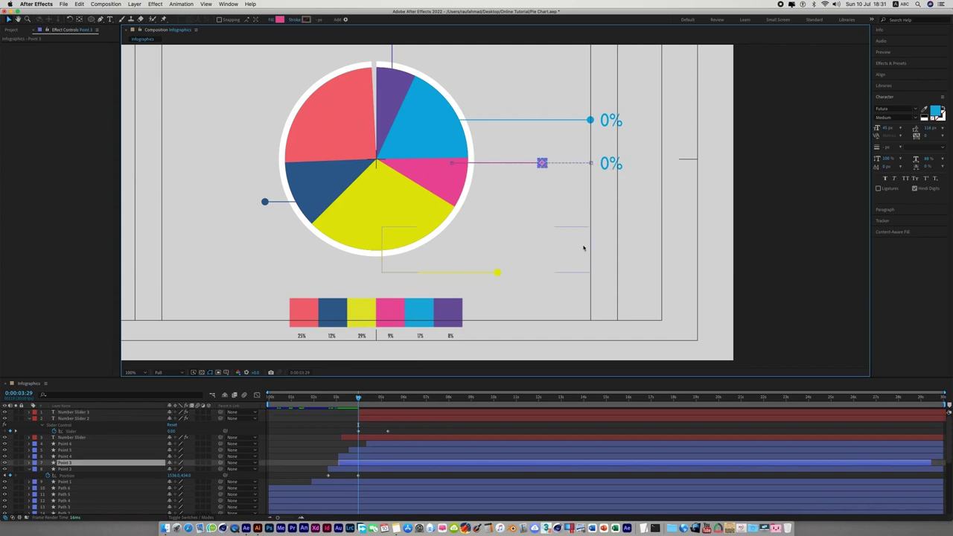
{"action": "key", "text": "shift+p"}
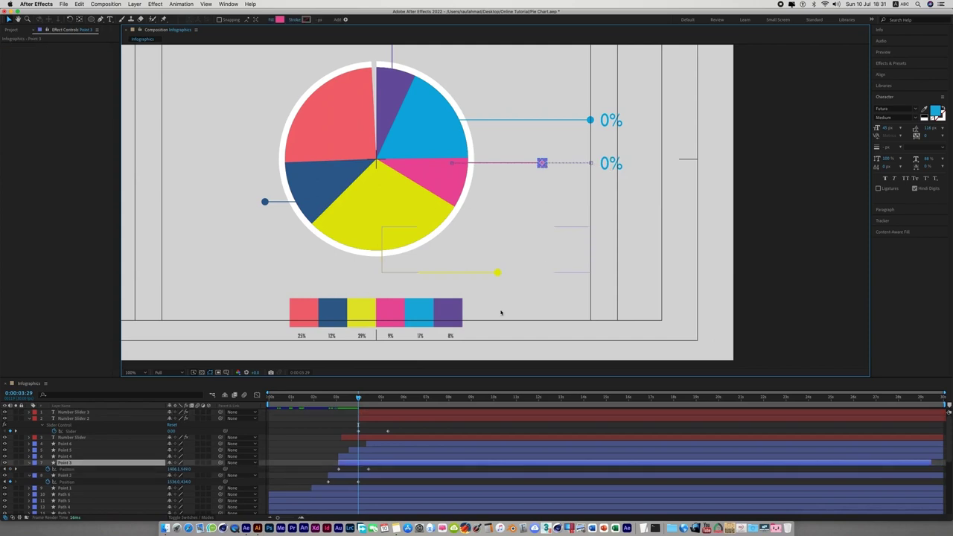
{"action": "left_click_drag", "start_coordinate": [360, 401], "coordinate": [369, 402]}
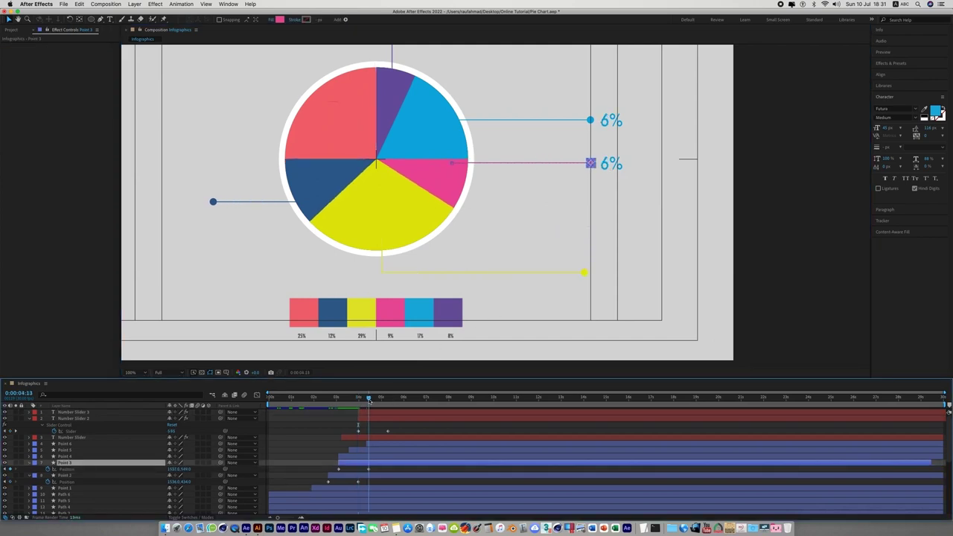
{"action": "left_click", "coordinate": [384, 413]}
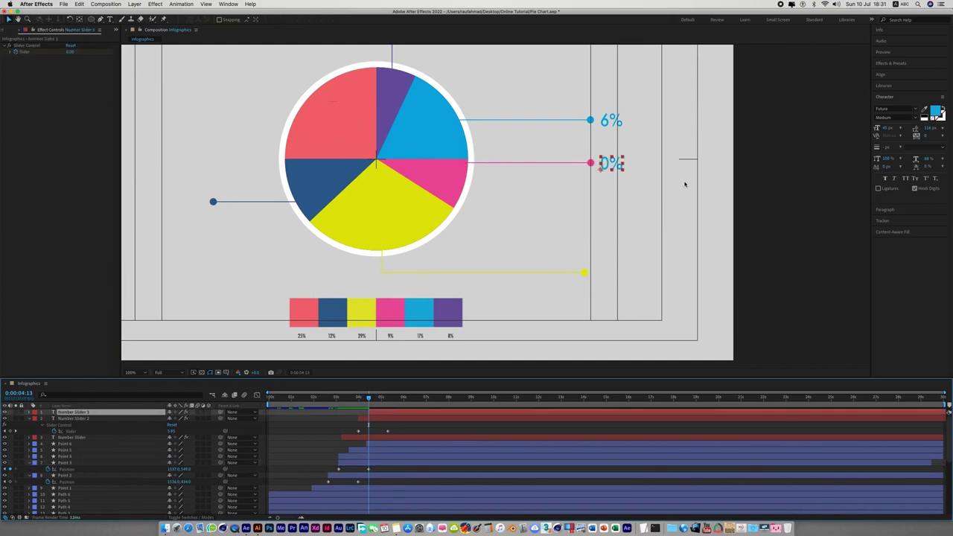
{"action": "left_click", "coordinate": [923, 110]}
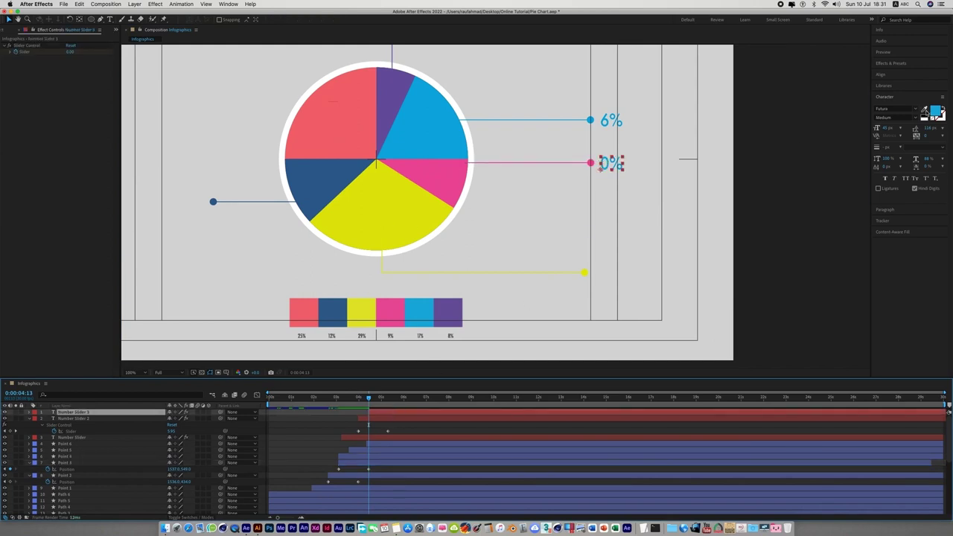
{"action": "left_click", "coordinate": [456, 188]}
{"action": "left_click", "coordinate": [9, 20]}
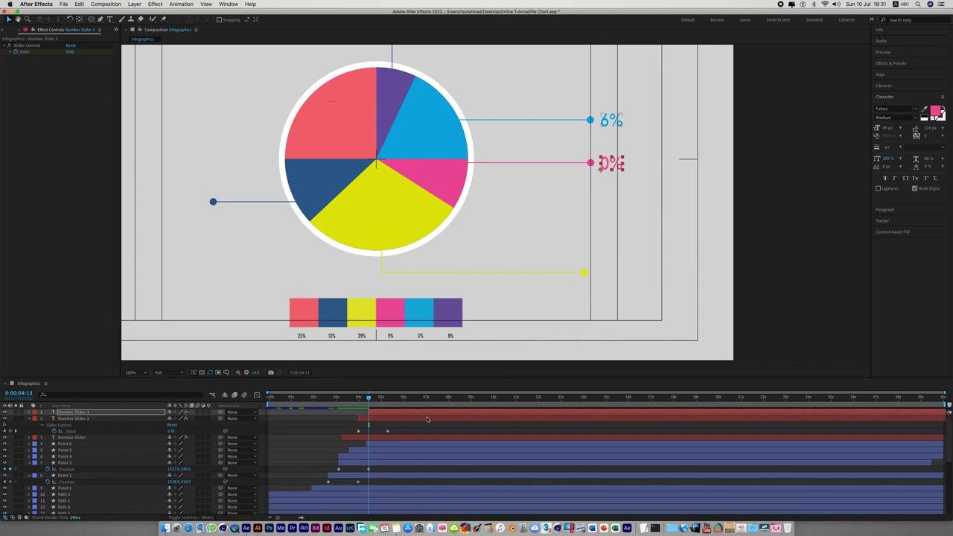
Step: Set the pink label's final Slider keyframe to 9 so it counts to 9%
{"action": "key", "text": "u"}
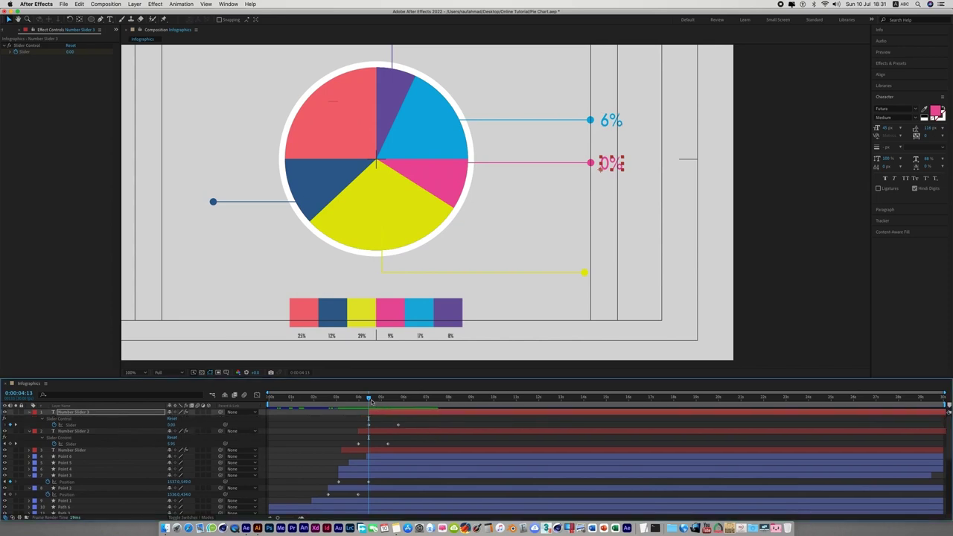
{"action": "key", "text": "k"}
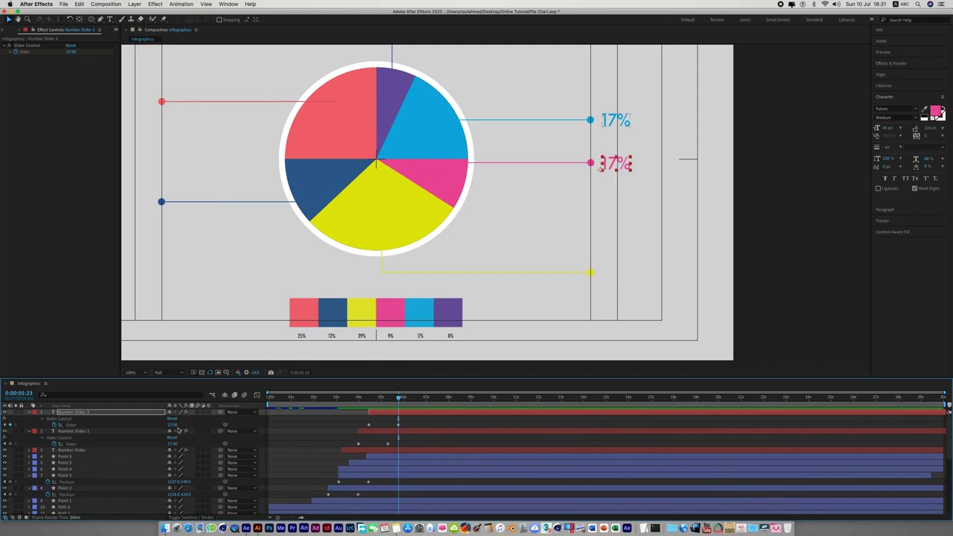
{"action": "left_click", "coordinate": [172, 424]}
{"action": "type", "text": "9"}
{"action": "key", "text": "Return"}
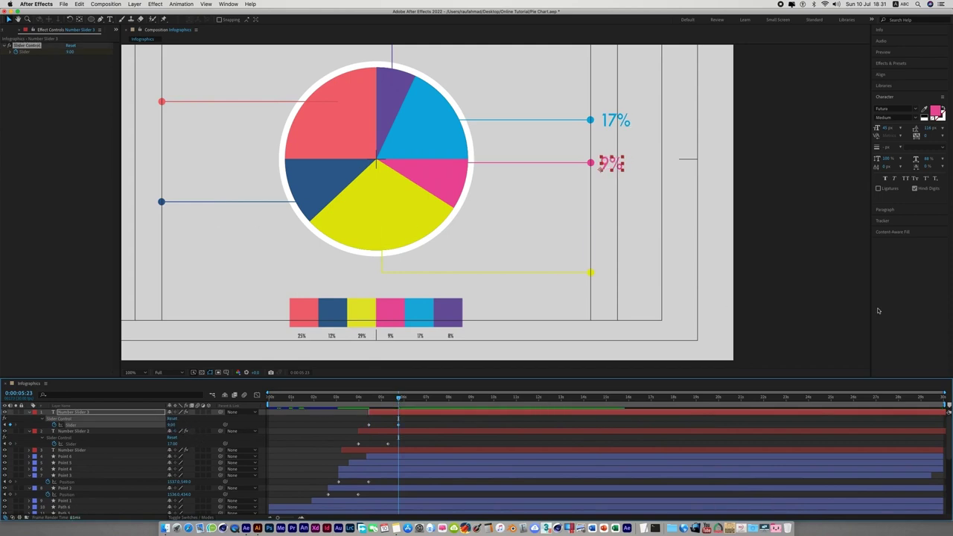
{"action": "left_click", "coordinate": [759, 302]}
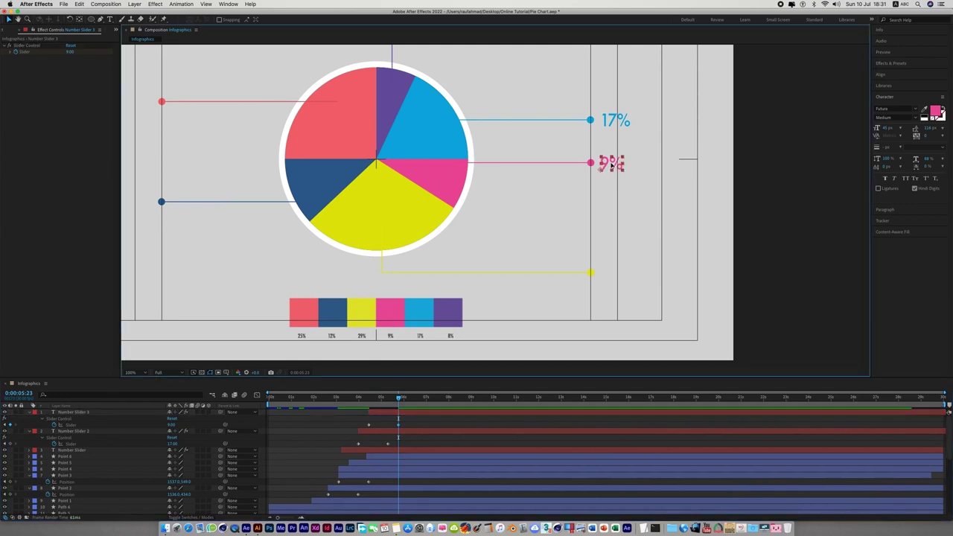
{"action": "left_click", "coordinate": [611, 165]}
Step: Duplicate the pink 9% label and move the copy beside the yellow line's endpoint
{"action": "key", "text": "ctrl+d"}
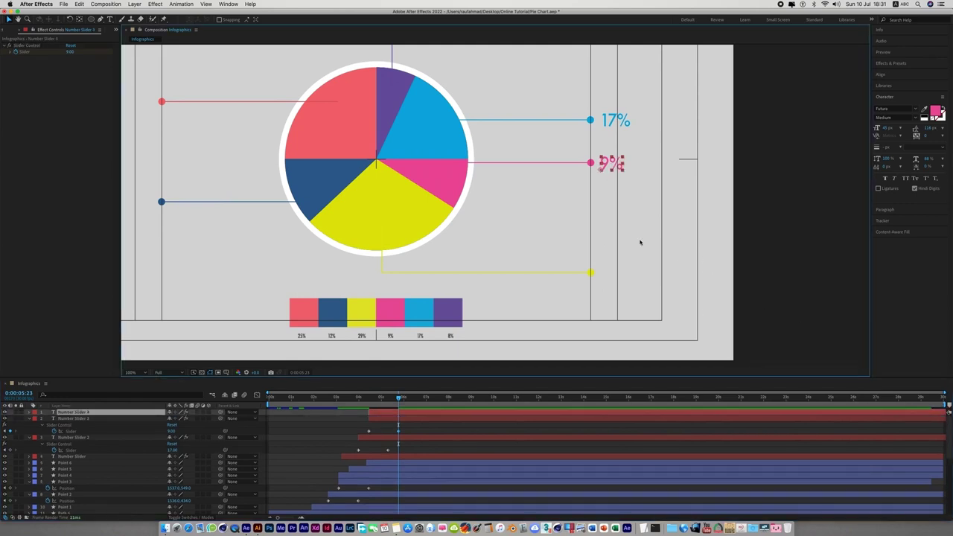
{"action": "left_click_drag", "start_coordinate": [606, 164], "coordinate": [606, 273]}
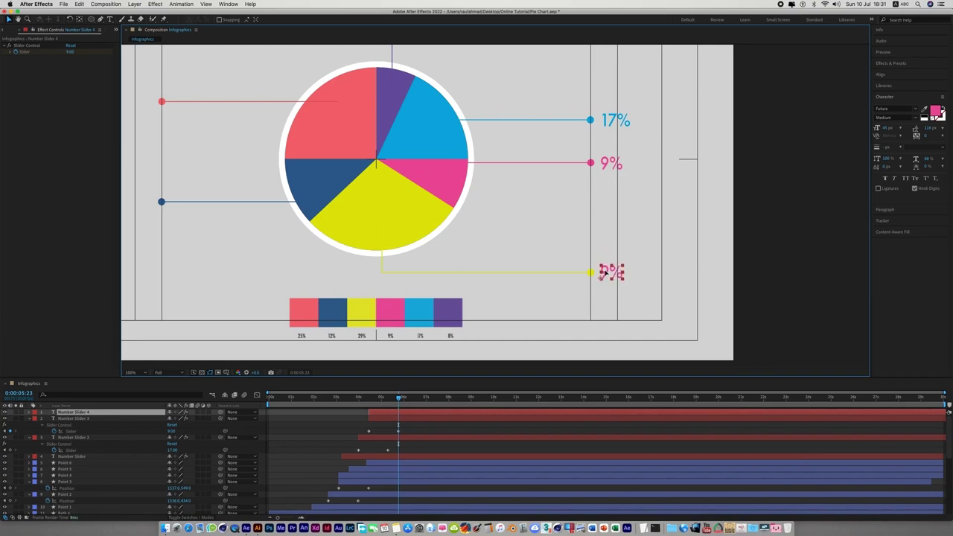
{"action": "key", "text": "Return"}
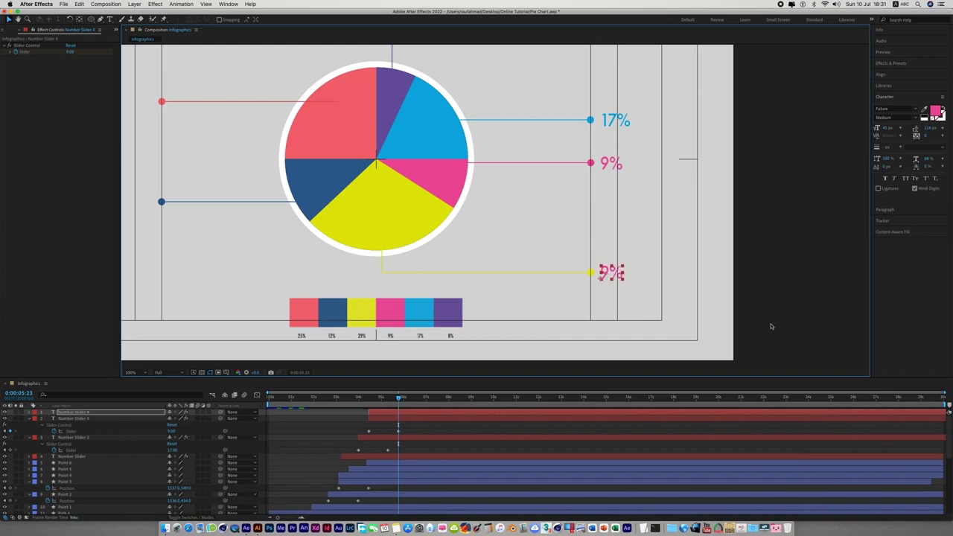
{"action": "left_click", "coordinate": [591, 274]}
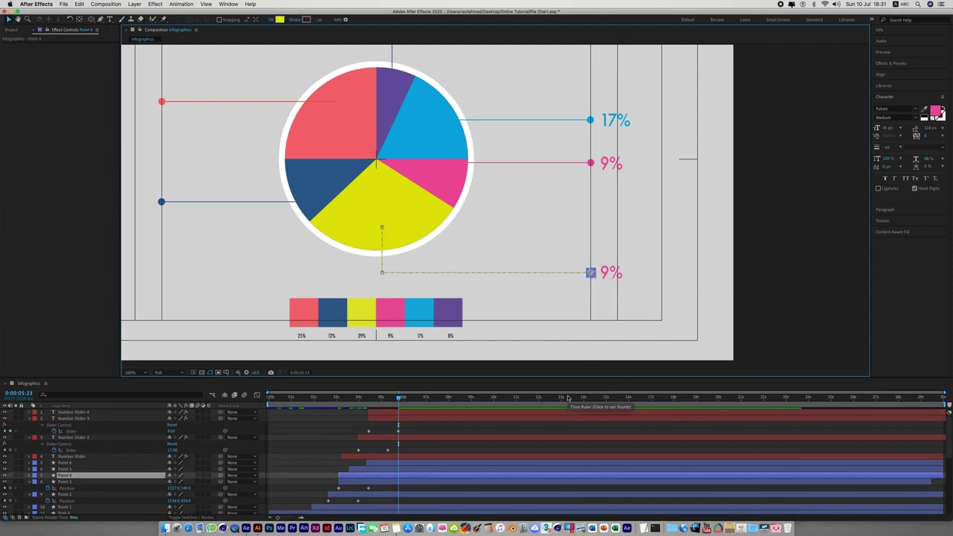
{"action": "left_click_drag", "start_coordinate": [401, 401], "coordinate": [369, 400]}
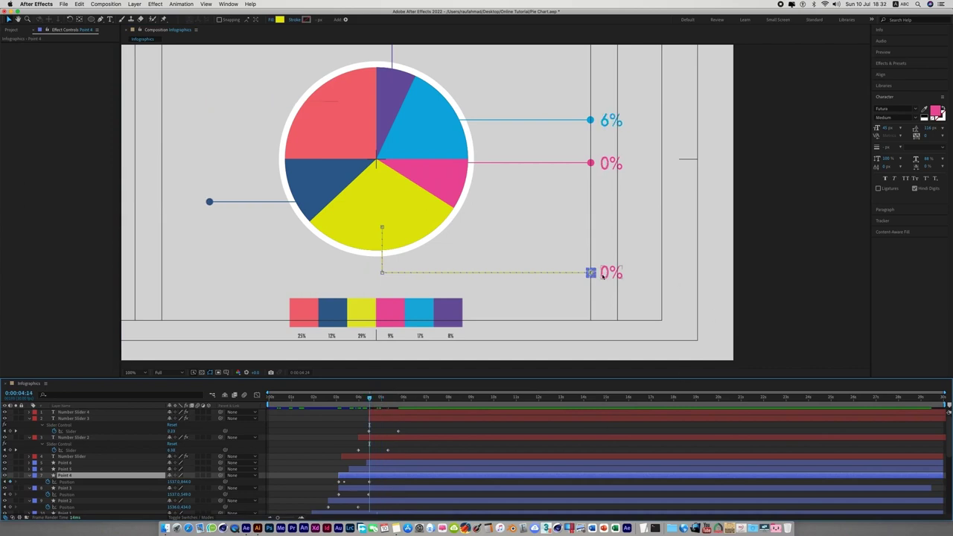
{"action": "left_click", "coordinate": [603, 275]}
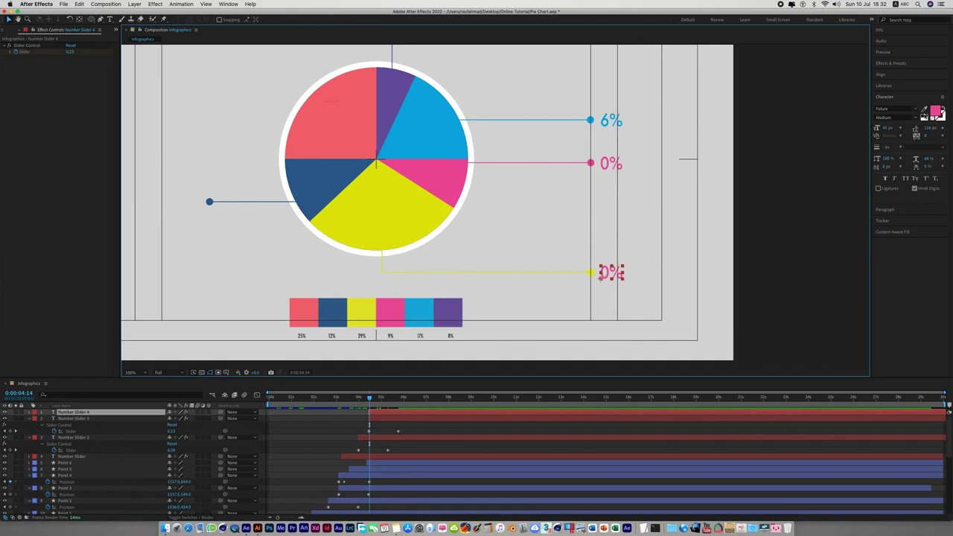
Step: Color the bottom label yellow and set its final Slider value to 29 at 0:00:05:23
{"action": "left_click", "coordinate": [923, 110]}
{"action": "left_click", "coordinate": [596, 271]}
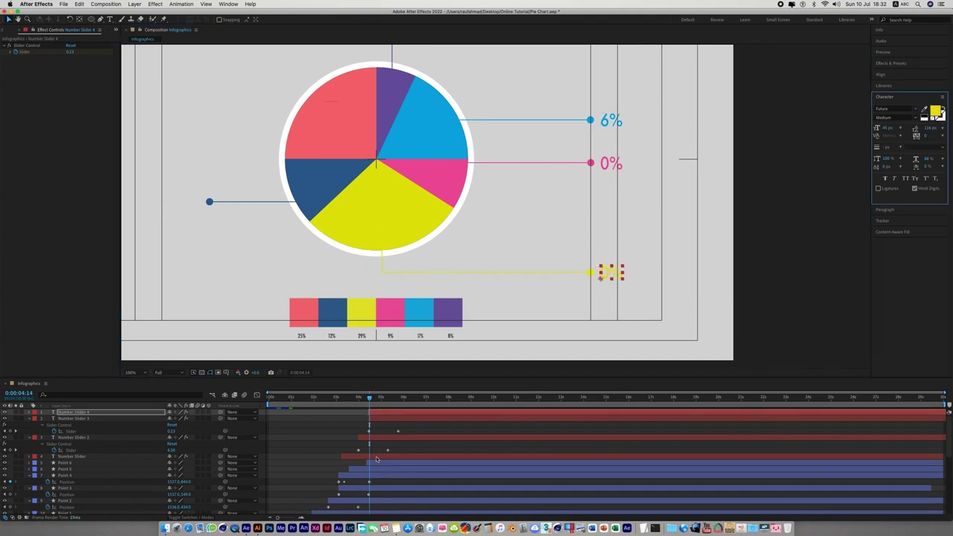
{"action": "key", "text": "u"}
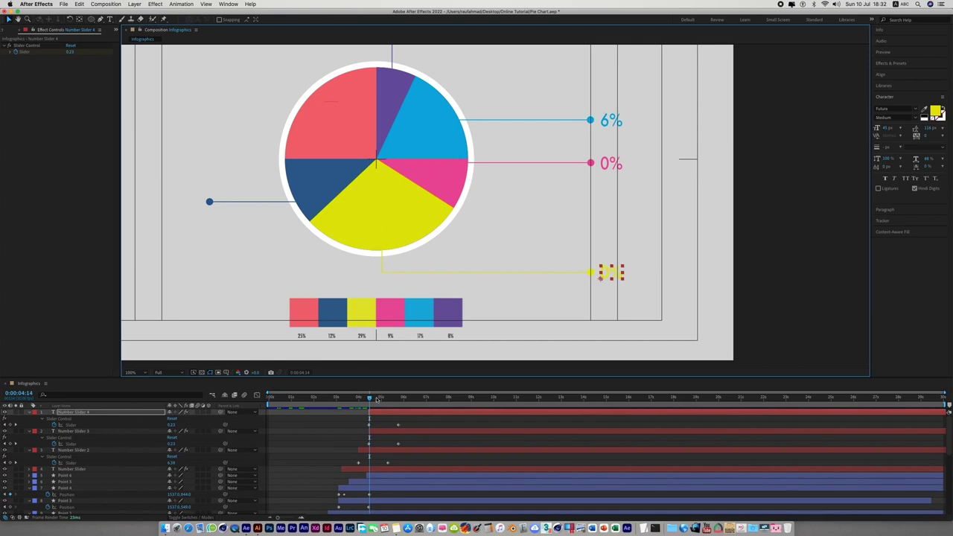
{"action": "left_click_drag", "start_coordinate": [370, 399], "coordinate": [401, 402]}
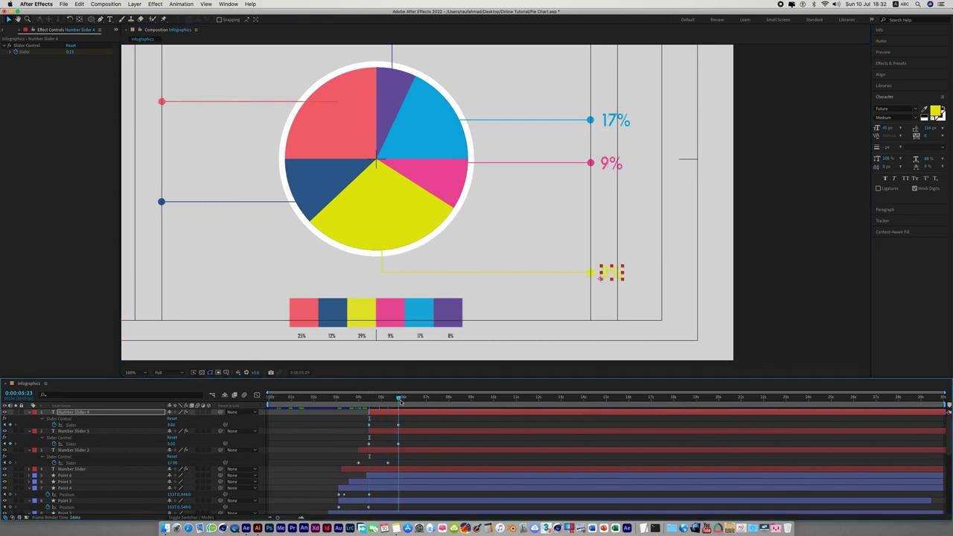
{"action": "left_click", "coordinate": [172, 425]}
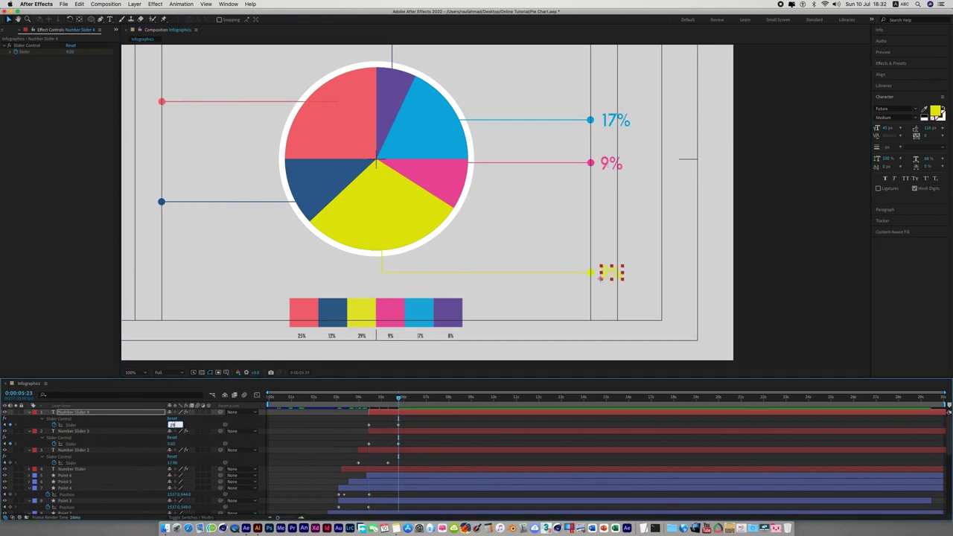
{"action": "key", "text": "Return"}
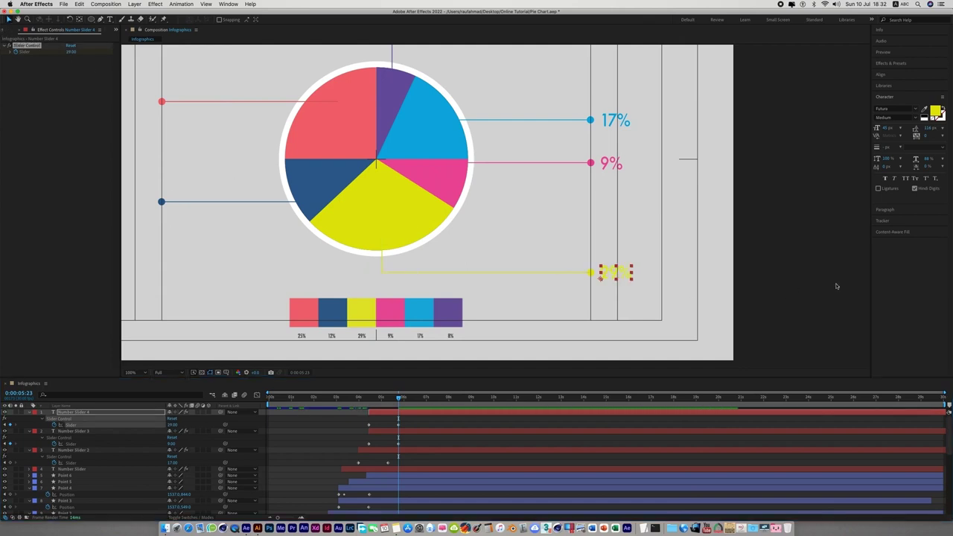
{"action": "left_click", "coordinate": [330, 283]}
Step: Duplicate the yellow 29% label with Cmd+D, creating Number Slider 5
{"action": "left_click_drag", "start_coordinate": [311, 271], "coordinate": [491, 278]}
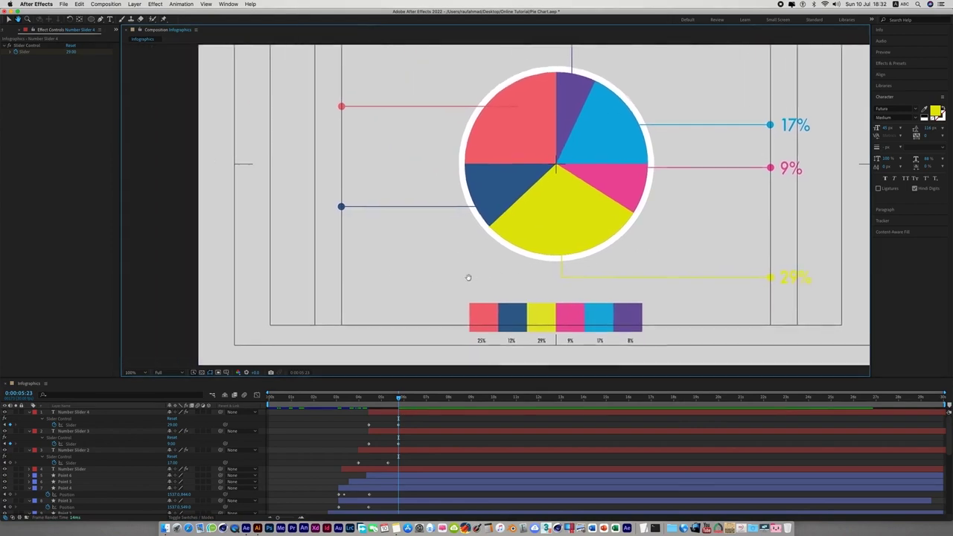
{"action": "key", "text": "v"}
{"action": "left_click", "coordinate": [802, 283]}
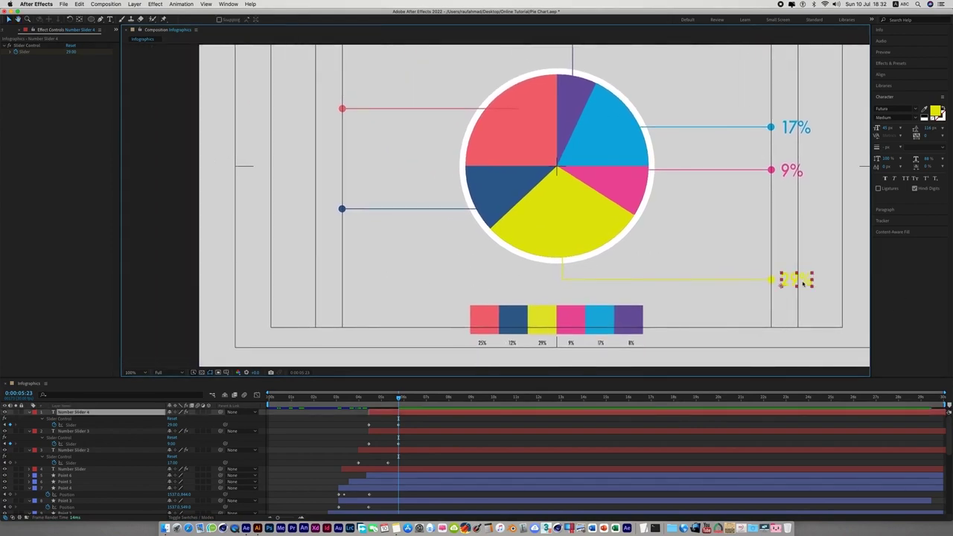
{"action": "key", "text": "super+d"}
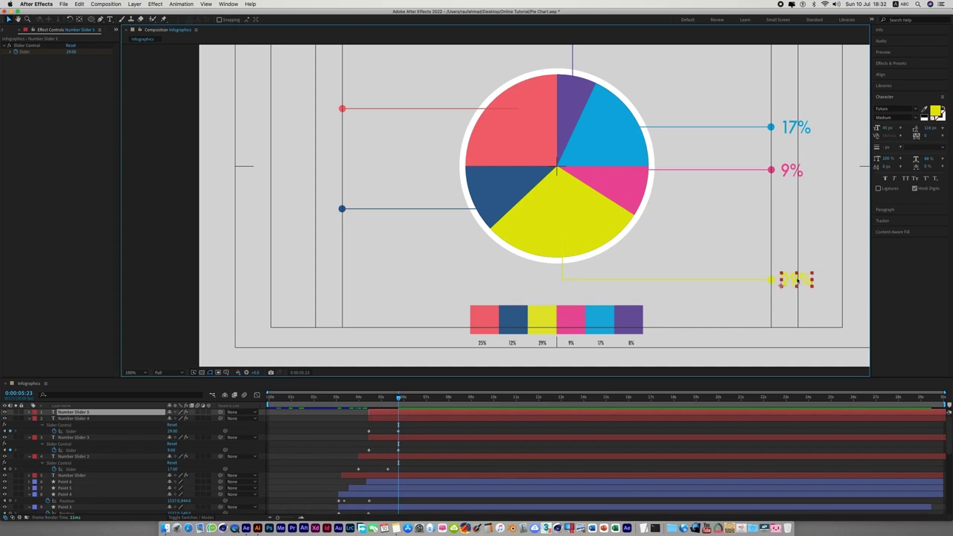
Step: Move the copied label to the dark blue dot and color its text dark blue
{"action": "mouse_move", "coordinate": [797, 283]}
{"action": "left_mouse_down"}
{"action": "mouse_move", "coordinate": [315, 288]}
{"action": "mouse_move", "coordinate": [311, 212]}
{"action": "left_mouse_up"}
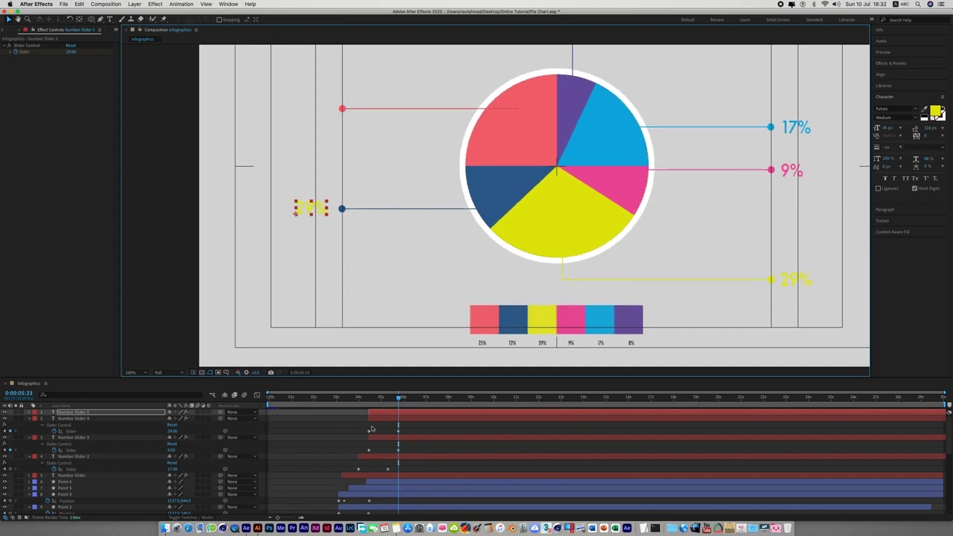
{"action": "left_click", "coordinate": [381, 449]}
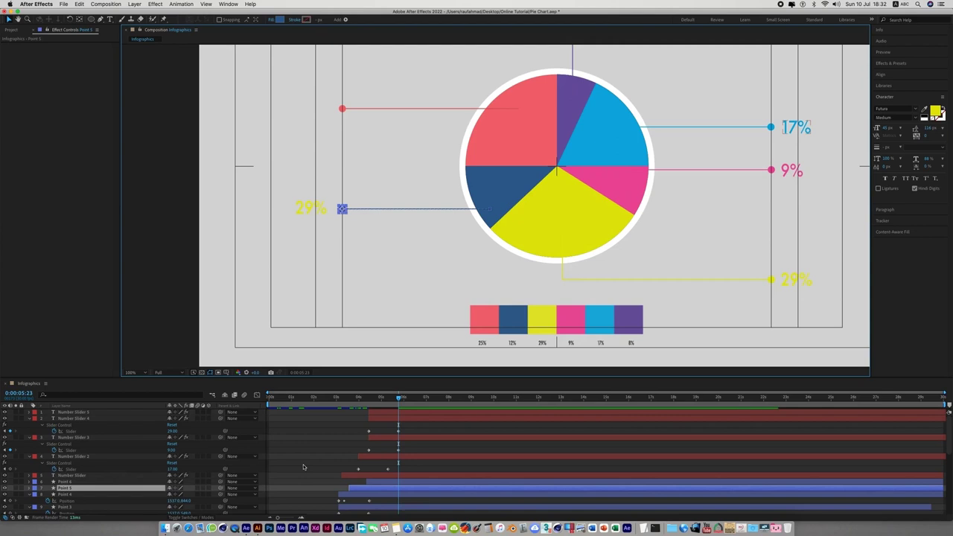
{"action": "key", "text": "p"}
{"action": "left_click_drag", "start_coordinate": [400, 397], "coordinate": [381, 402]}
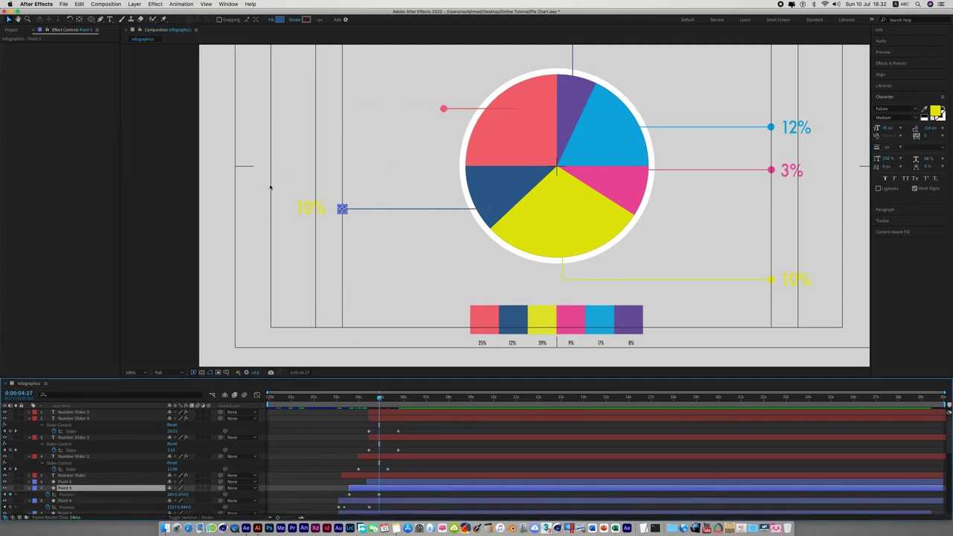
{"action": "left_click", "coordinate": [305, 212]}
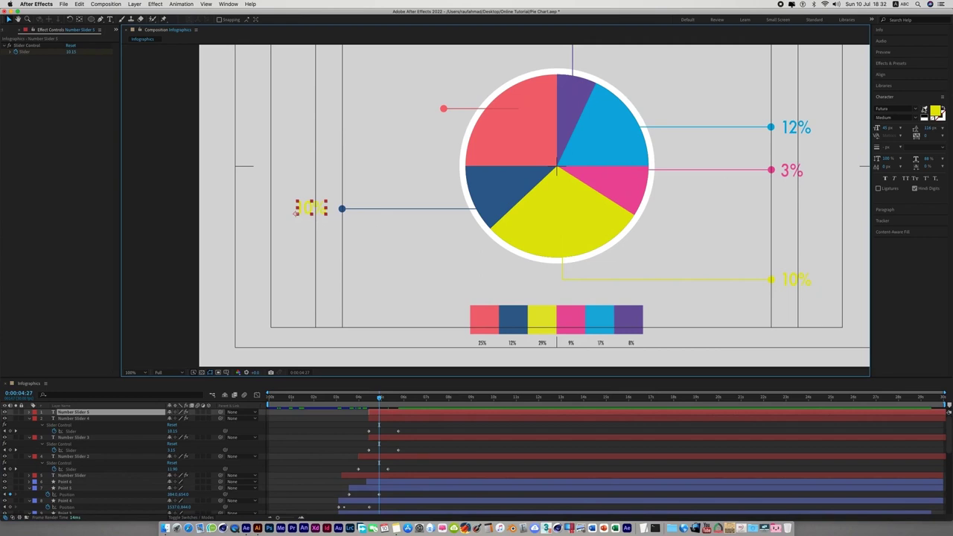
{"action": "left_click", "coordinate": [923, 111]}
{"action": "left_click", "coordinate": [341, 209]}
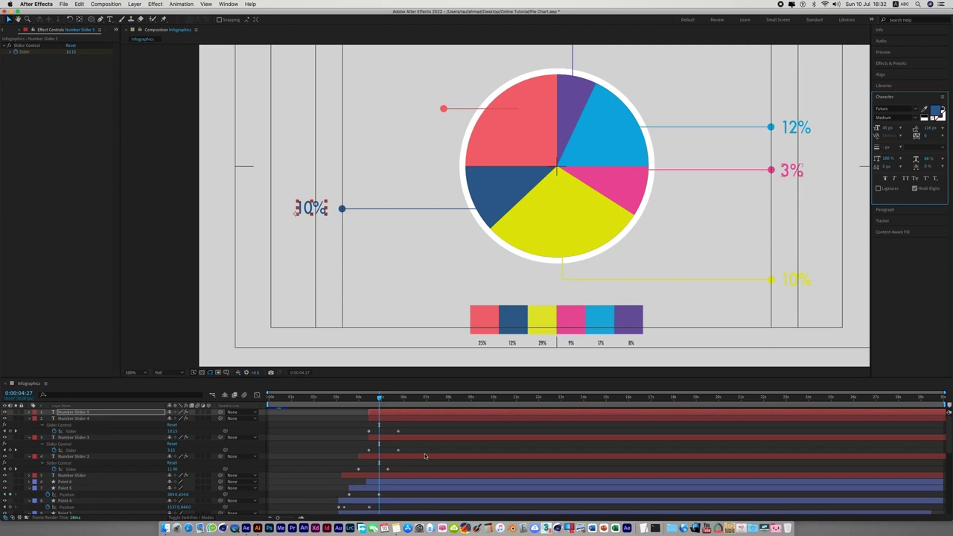
Step: Set the label's final Slider keyframe to 12 so it reads 12%
{"action": "key", "text": "u"}
{"action": "left_click_drag", "start_coordinate": [379, 399], "coordinate": [396, 399]}
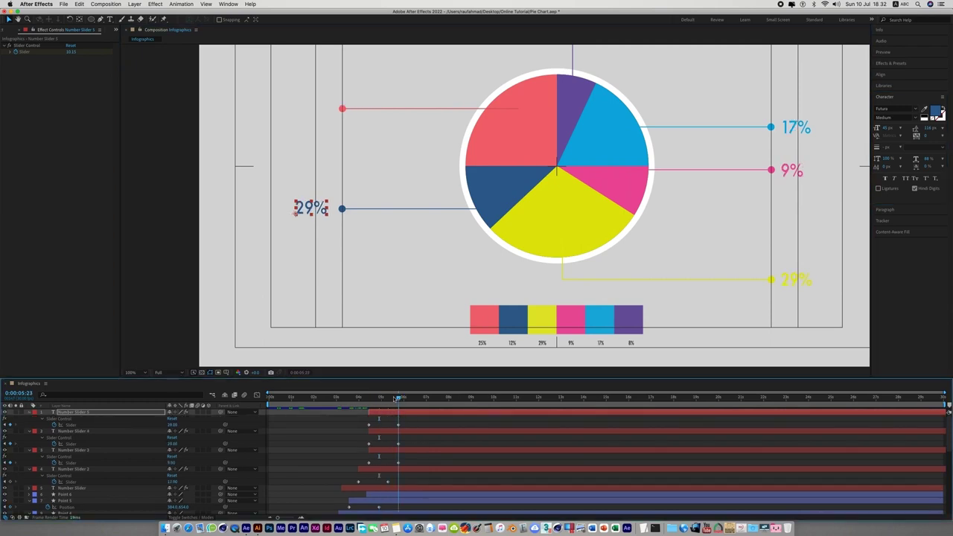
{"action": "left_click", "coordinate": [178, 425]}
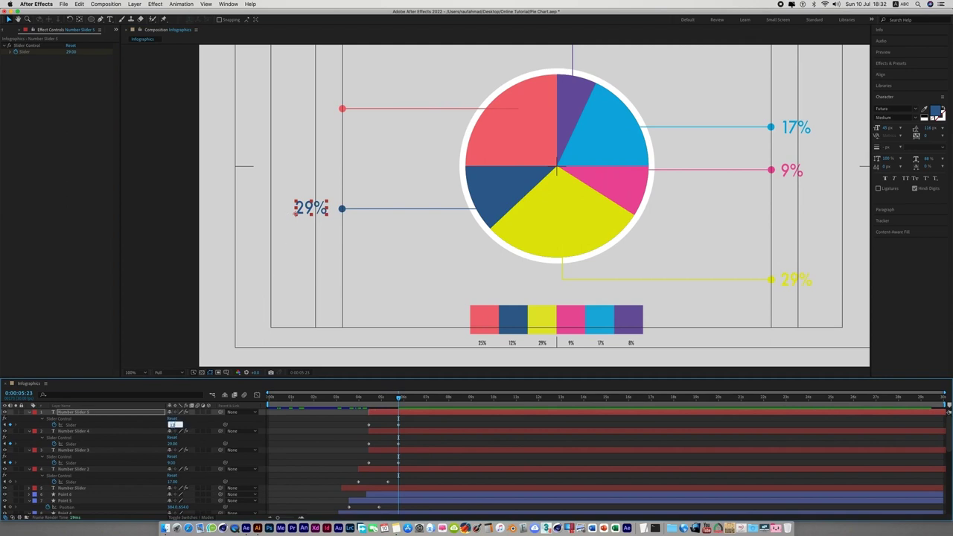
{"action": "type", "text": "12"}
{"action": "key", "text": "Return"}
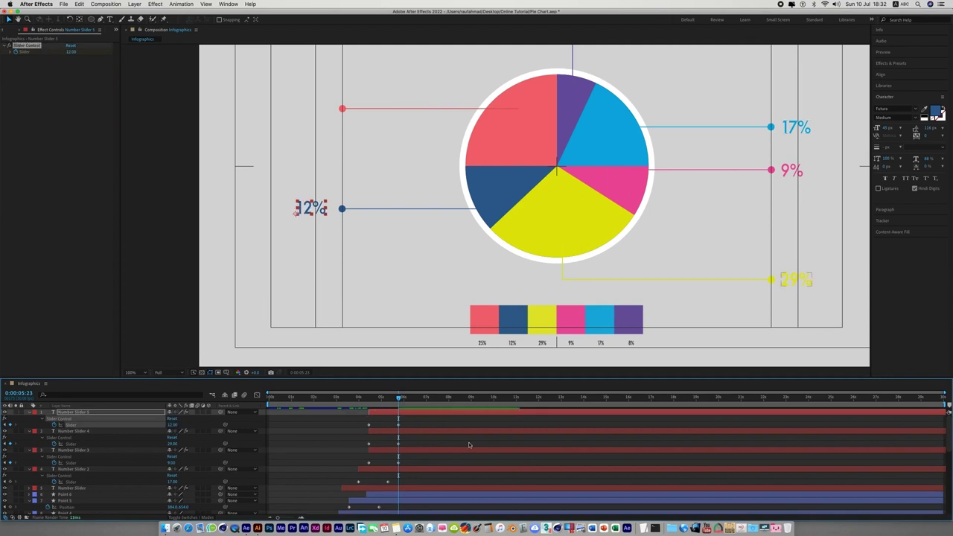
Step: Undo the stray slider duplicate and label move, keeping the 12% label in place
{"action": "key", "text": "super+d"}
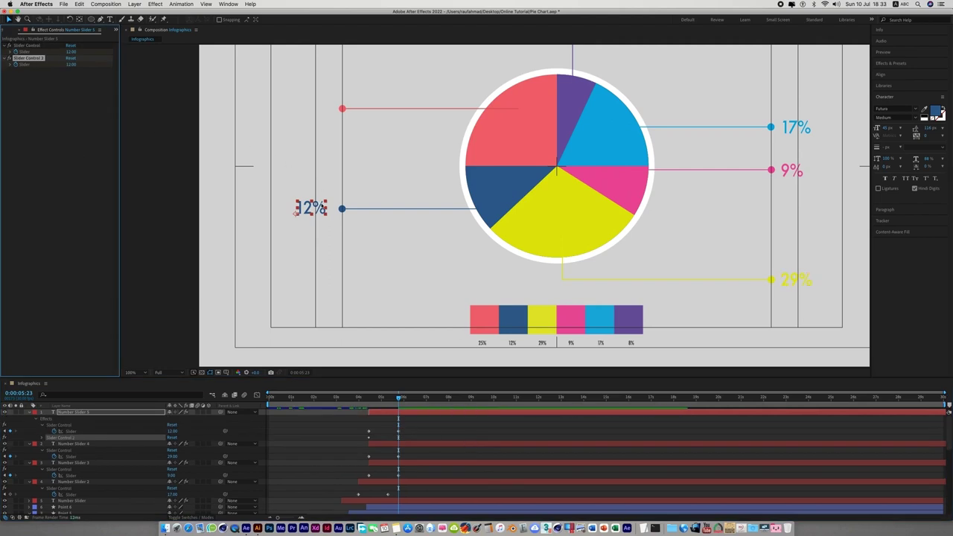
{"action": "left_click_drag", "start_coordinate": [296, 212], "coordinate": [297, 112]}
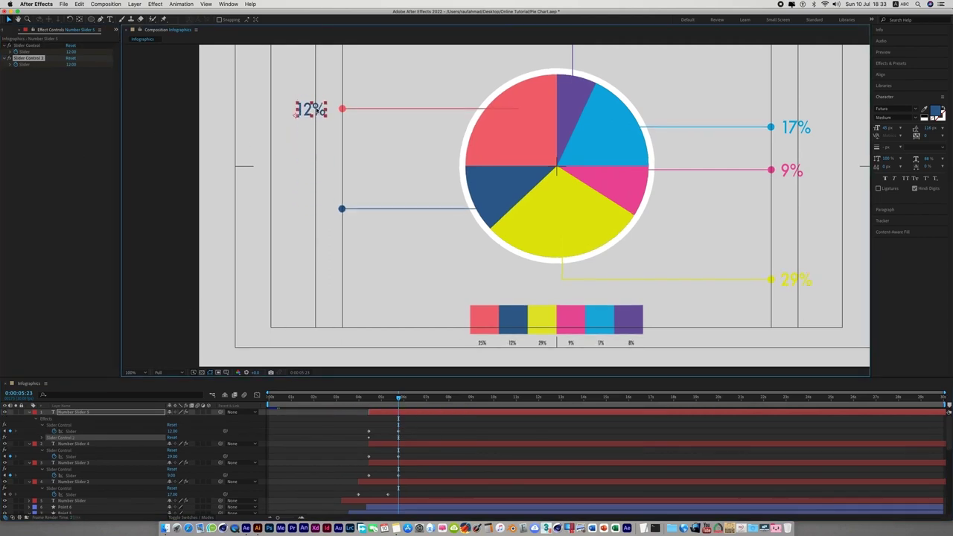
{"action": "key", "text": "super+z"}
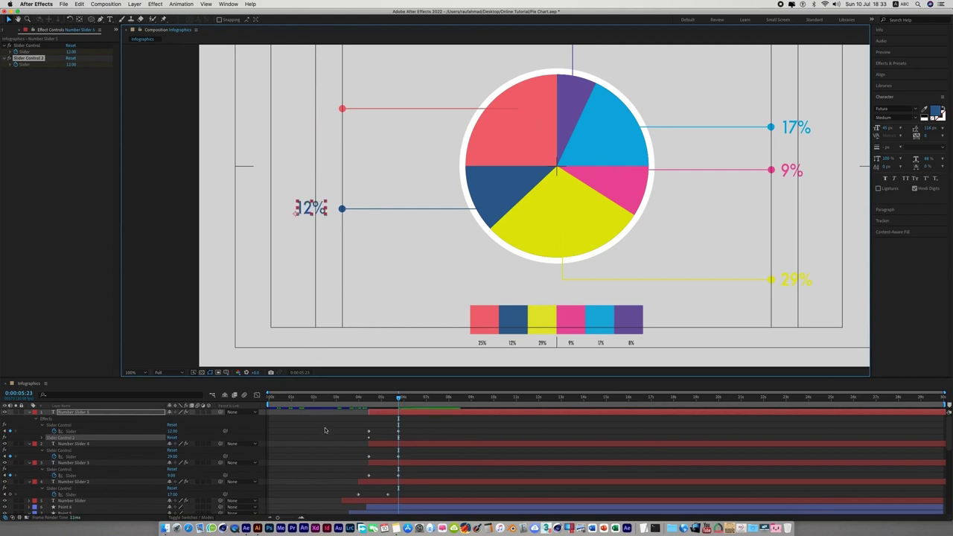
{"action": "key", "text": "super+z"}
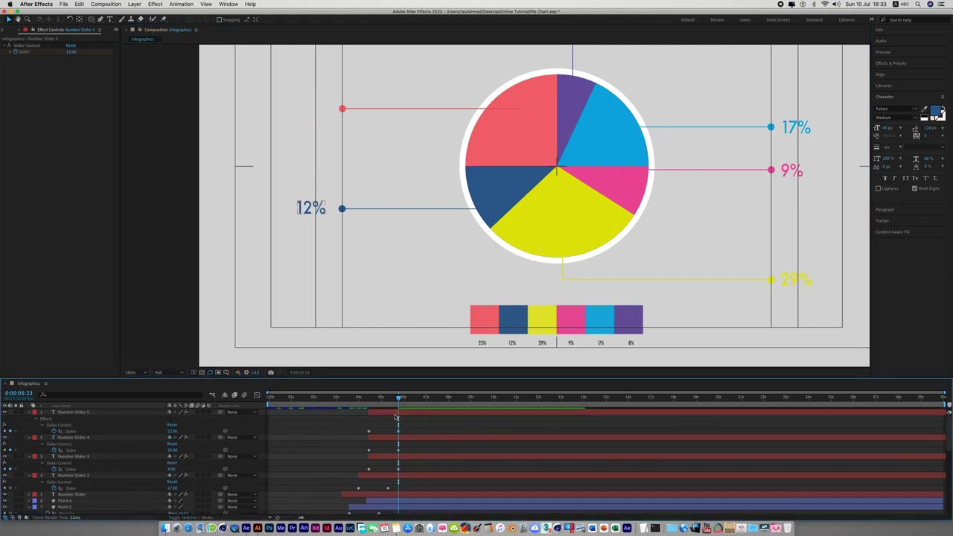
{"action": "left_click", "coordinate": [396, 415]}
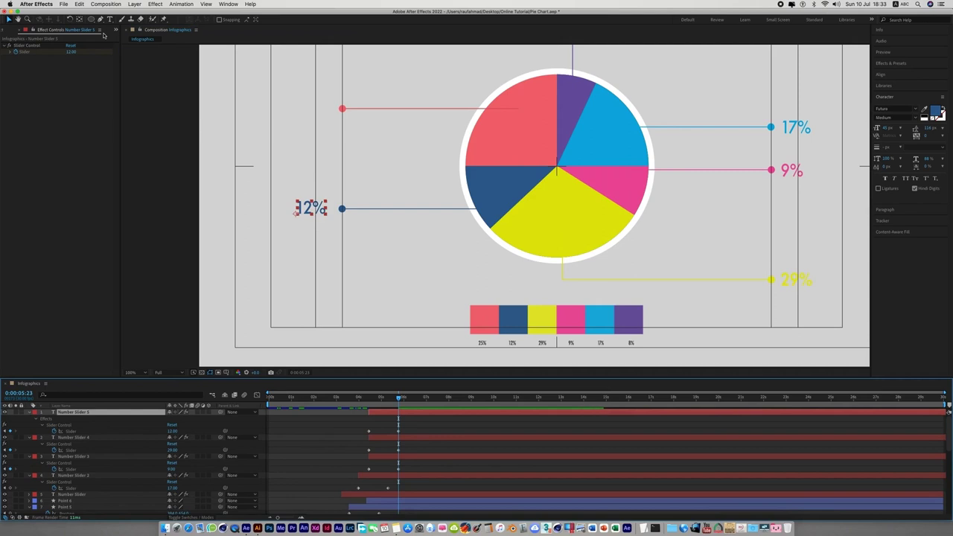
Step: Duplicate the 12% label and move the copy beside the red line's endpoint dot
{"action": "left_click", "coordinate": [79, 3]}
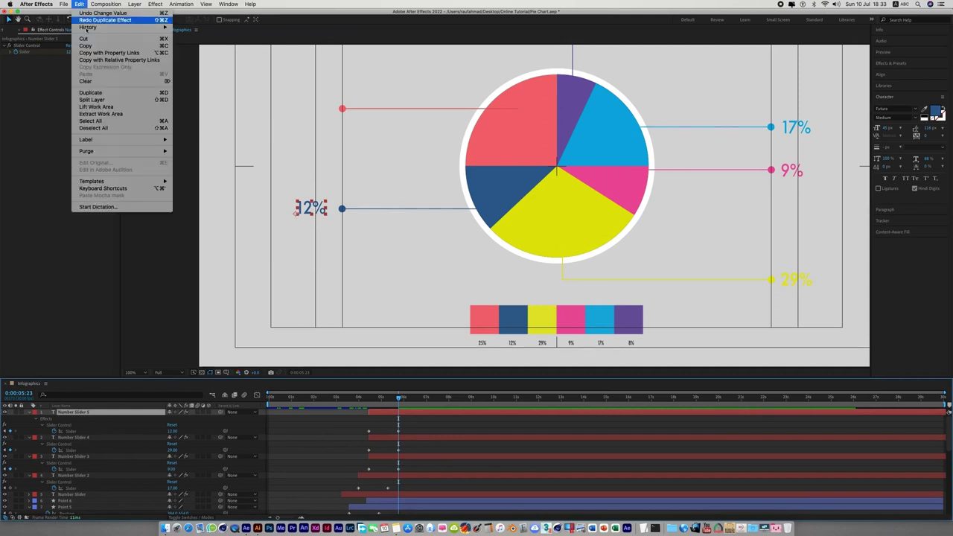
{"action": "left_click", "coordinate": [90, 93]}
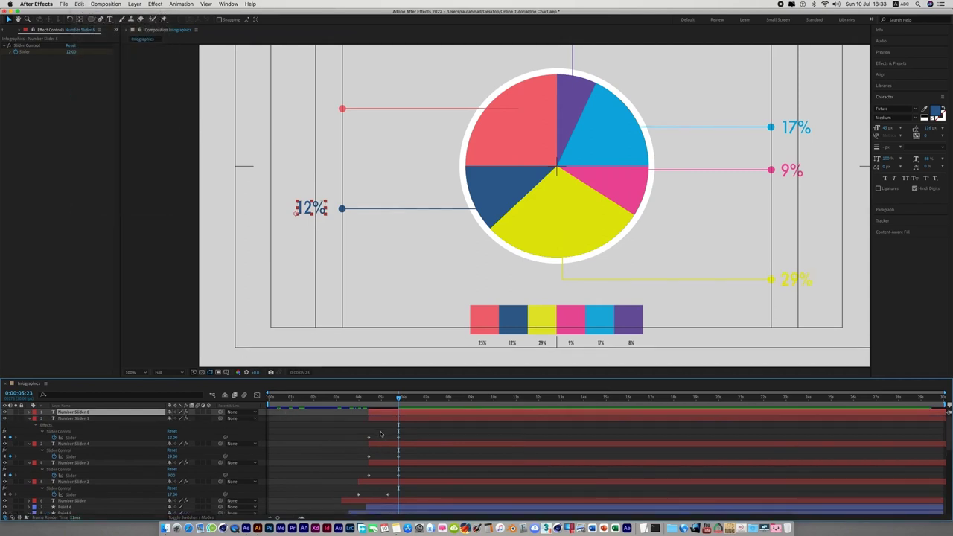
{"action": "left_click", "coordinate": [354, 435]}
{"action": "left_click", "coordinate": [390, 414]}
{"action": "key", "text": "e"}
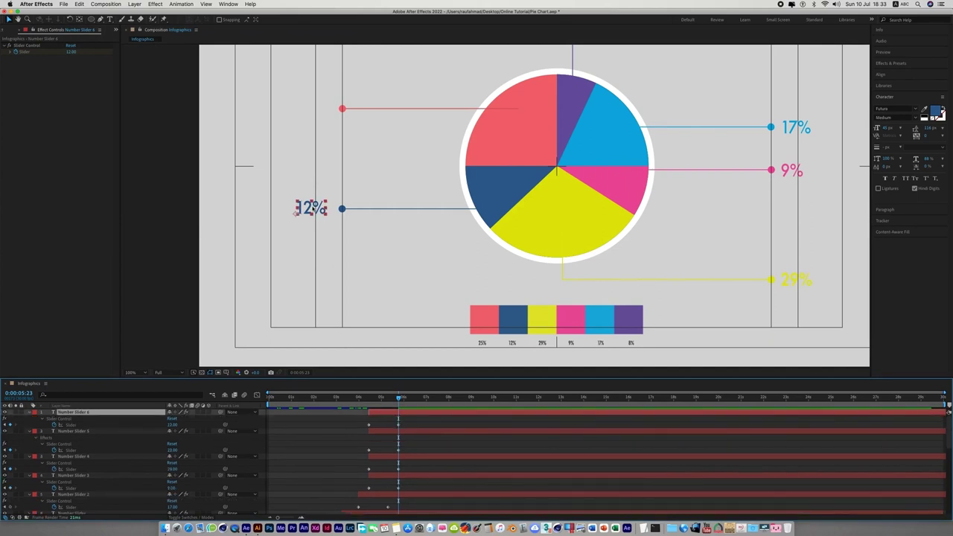
{"action": "key", "text": "super+d"}
{"action": "left_click_drag", "start_coordinate": [312, 210], "coordinate": [311, 108]}
{"action": "key", "text": "Return"}
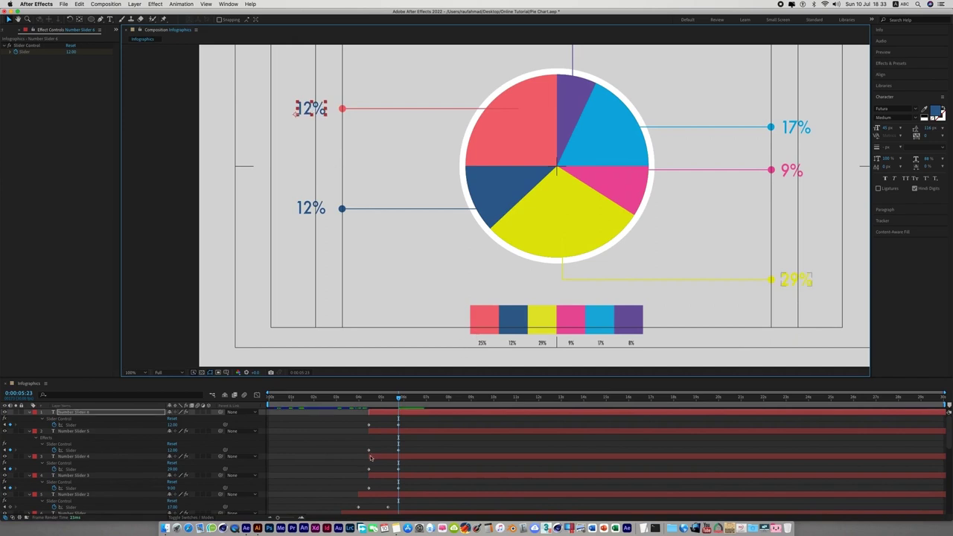
Step: Set the copy's Slider to 25 and color its text with the red slice colour
{"action": "left_click", "coordinate": [172, 424]}
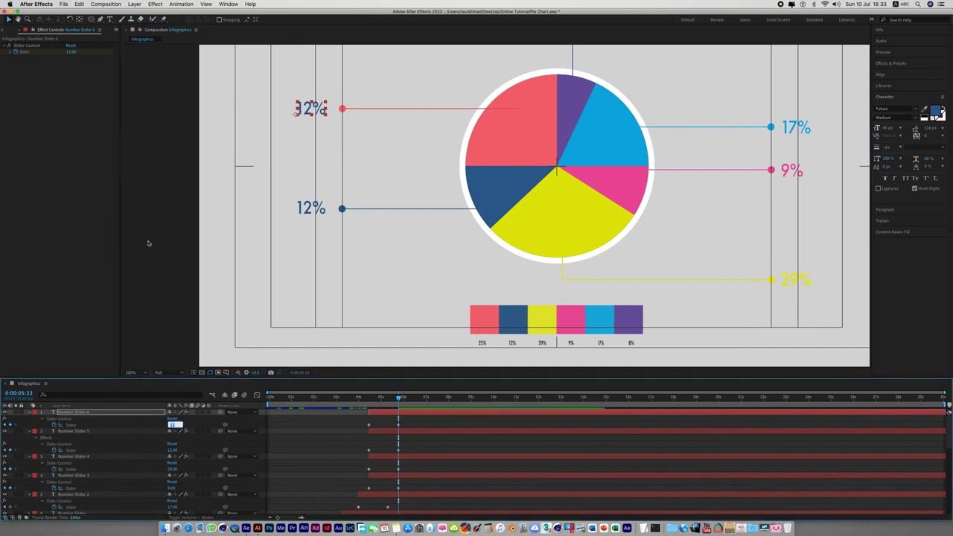
{"action": "type", "text": "25"}
{"action": "key", "text": "Return"}
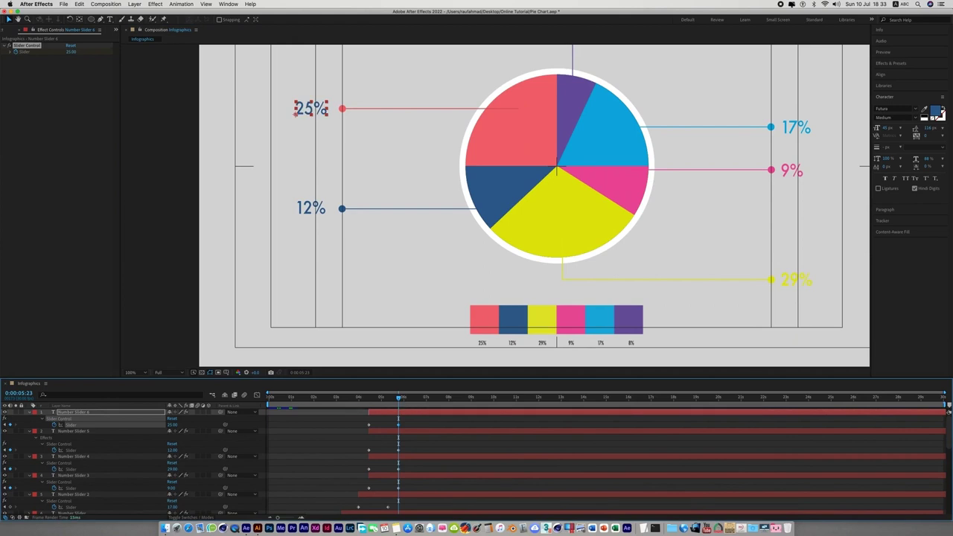
{"action": "left_click", "coordinate": [926, 110]}
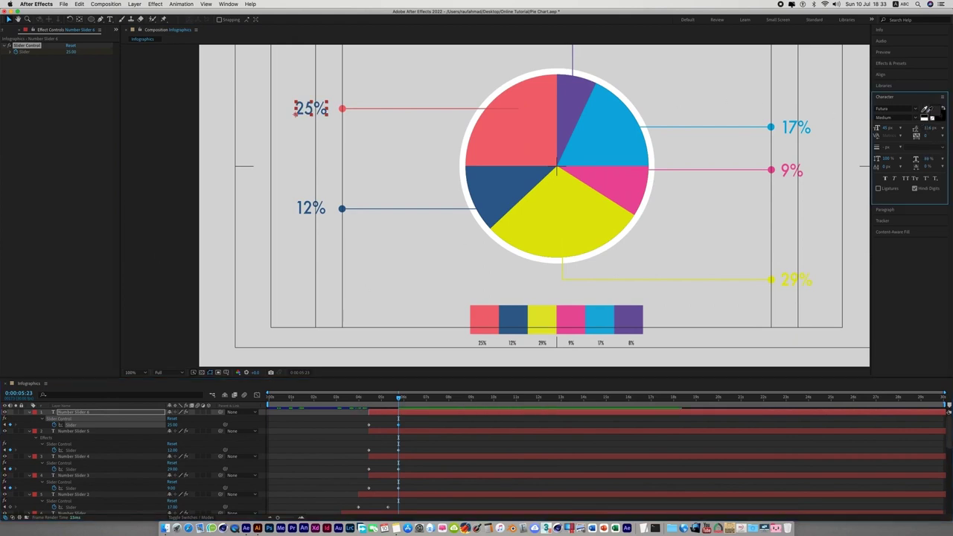
{"action": "left_click", "coordinate": [487, 316]}
{"action": "left_click", "coordinate": [80, 115]}
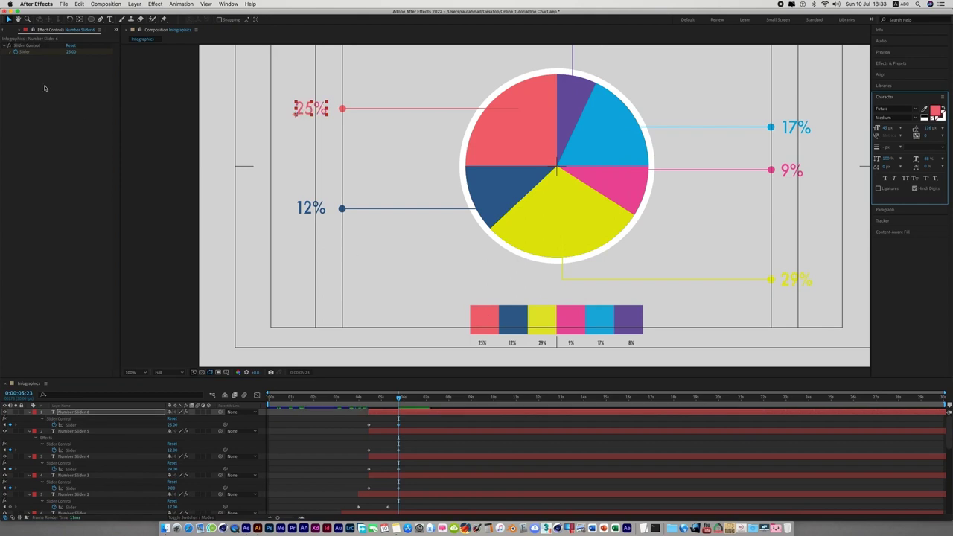
{"action": "left_click", "coordinate": [178, 204]}
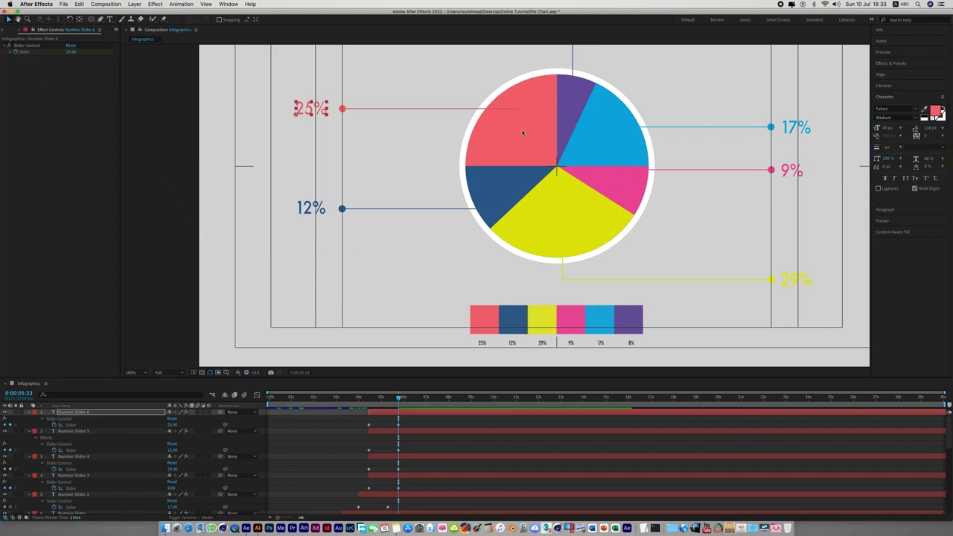
{"action": "left_click", "coordinate": [342, 109]}
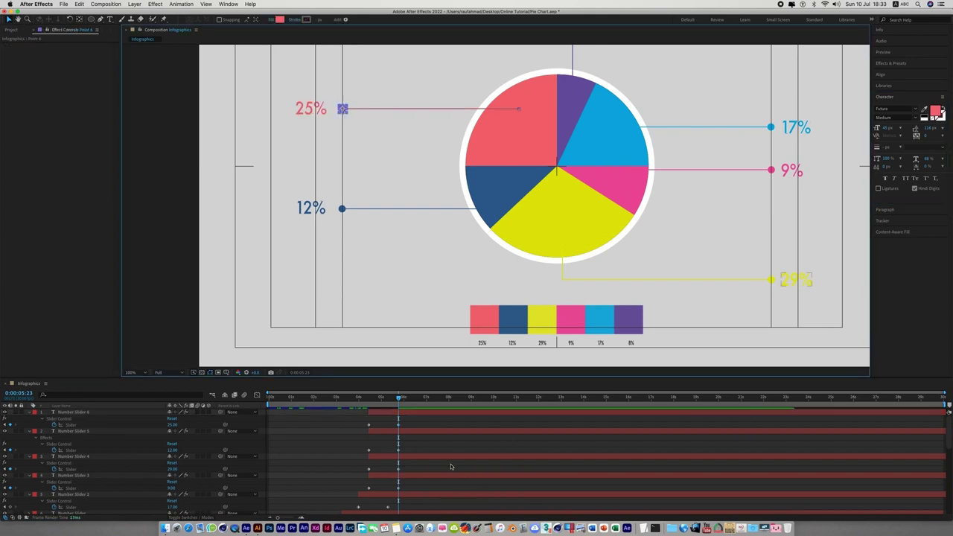
Step: Delay the red counter layer to start when the red line reaches its endpoint
{"action": "scroll", "coordinate": [450, 467], "scroll_direction": "down", "scroll_amount": 3}
{"action": "key", "text": "p"}
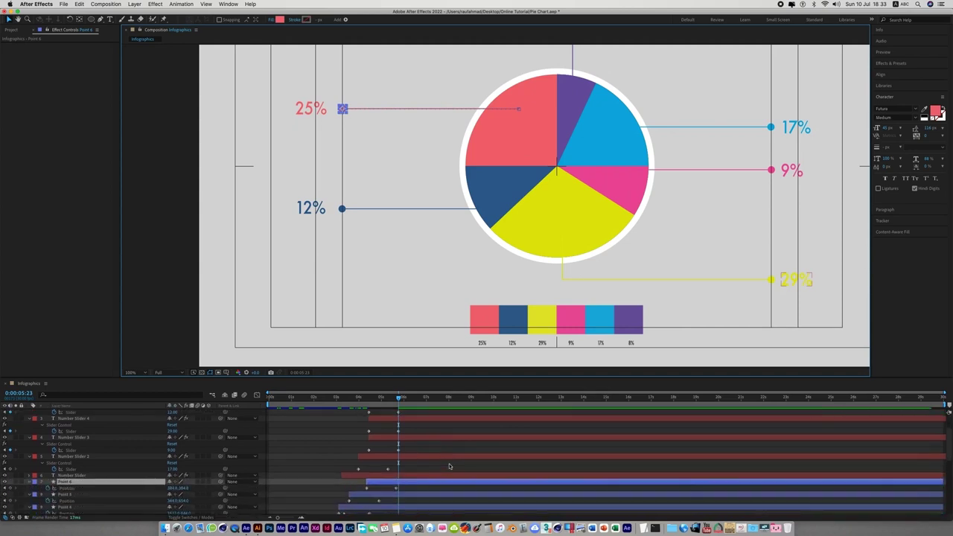
{"action": "left_click_drag", "start_coordinate": [399, 401], "coordinate": [396, 400]}
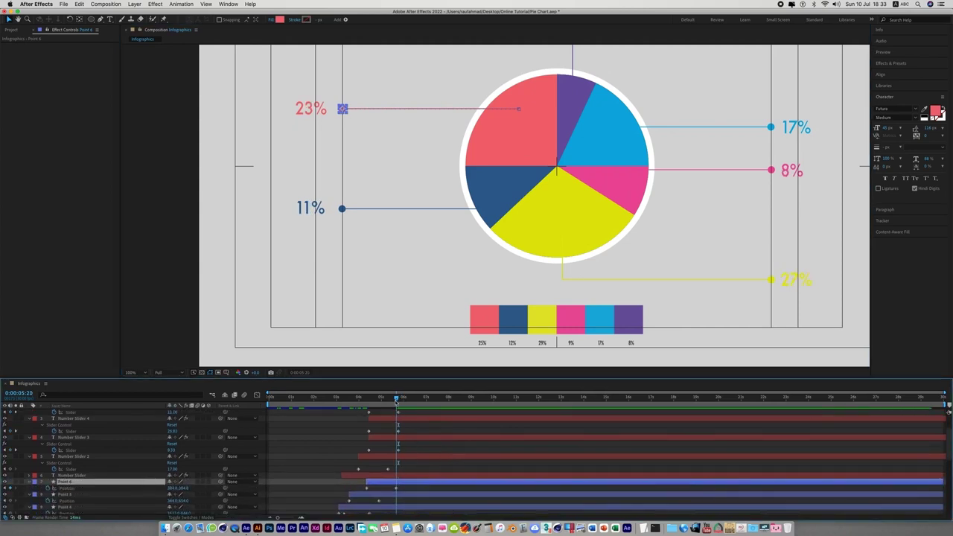
{"action": "scroll", "coordinate": [436, 430], "scroll_direction": "up", "scroll_amount": 2}
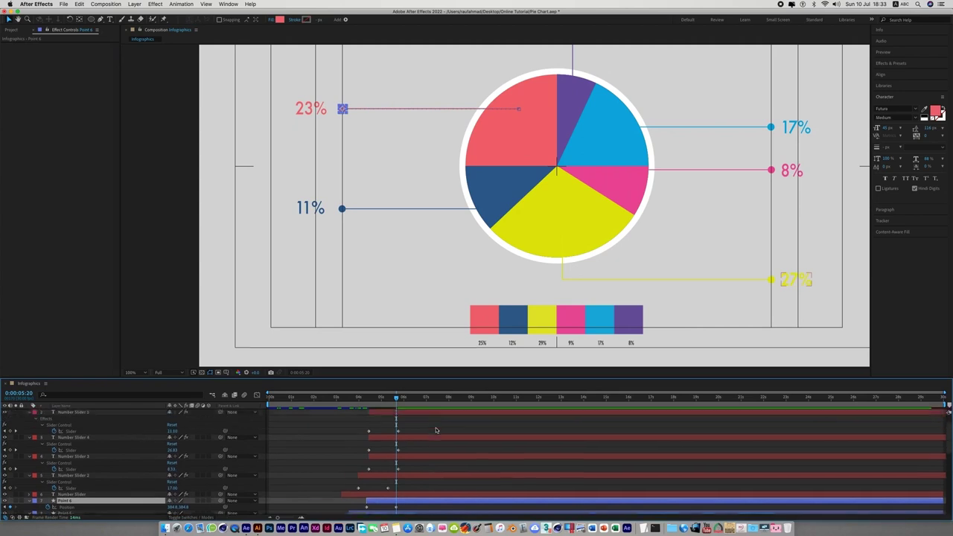
{"action": "scroll", "coordinate": [436, 430], "scroll_direction": "up", "scroll_amount": 1}
{"action": "left_click", "coordinate": [306, 108]}
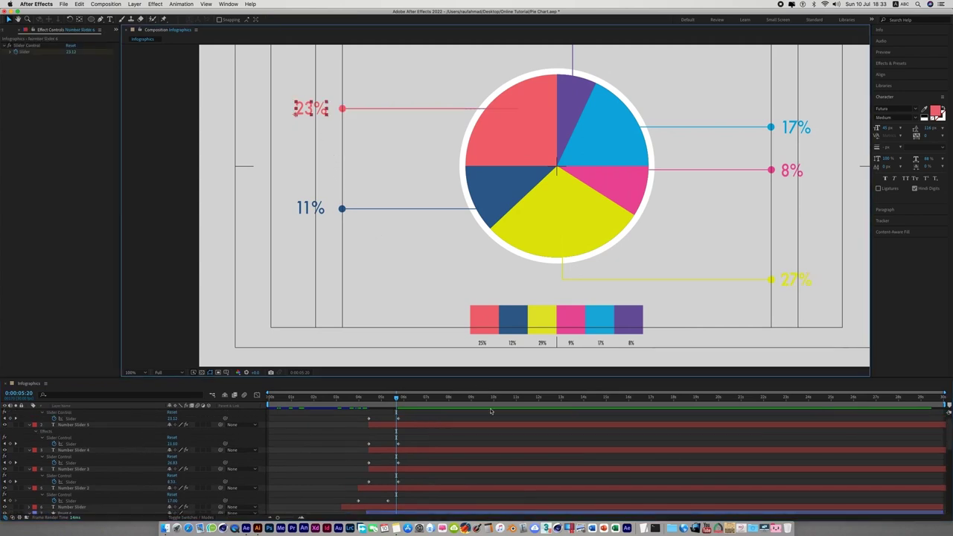
{"action": "scroll", "coordinate": [428, 426], "scroll_direction": "up", "scroll_amount": 1}
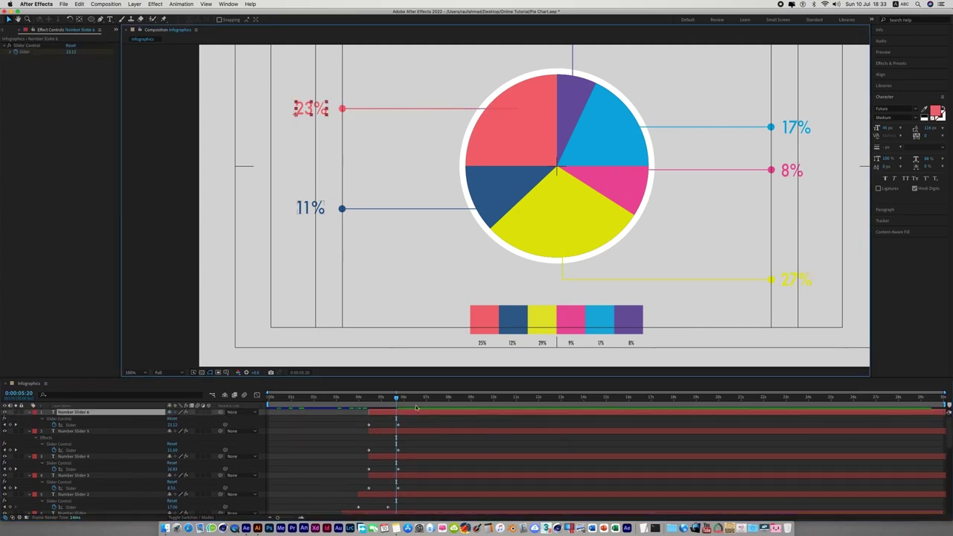
{"action": "left_click_drag", "start_coordinate": [407, 413], "coordinate": [432, 413]}
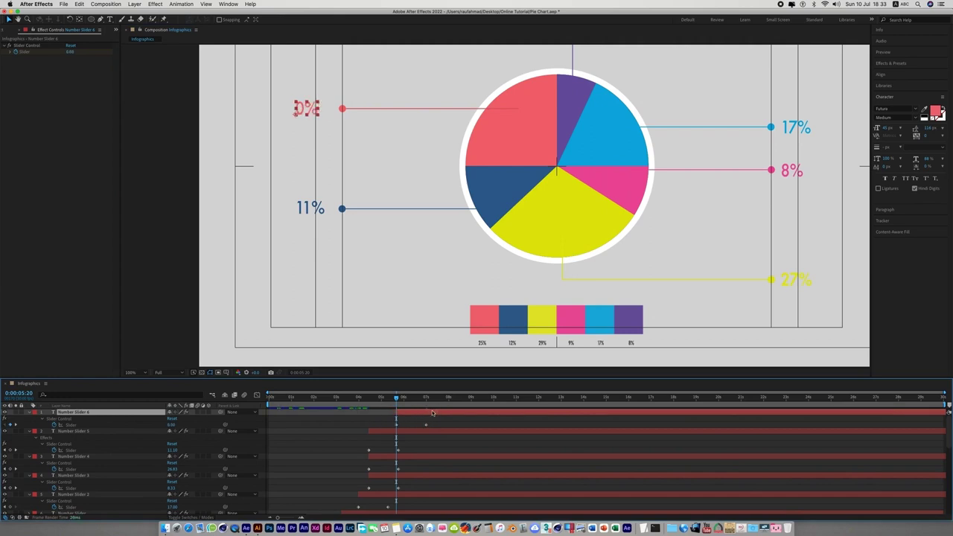
Step: Delay the dark-blue counter layer to start when its line reaches the endpoint dot
{"action": "left_click", "coordinate": [342, 208]}
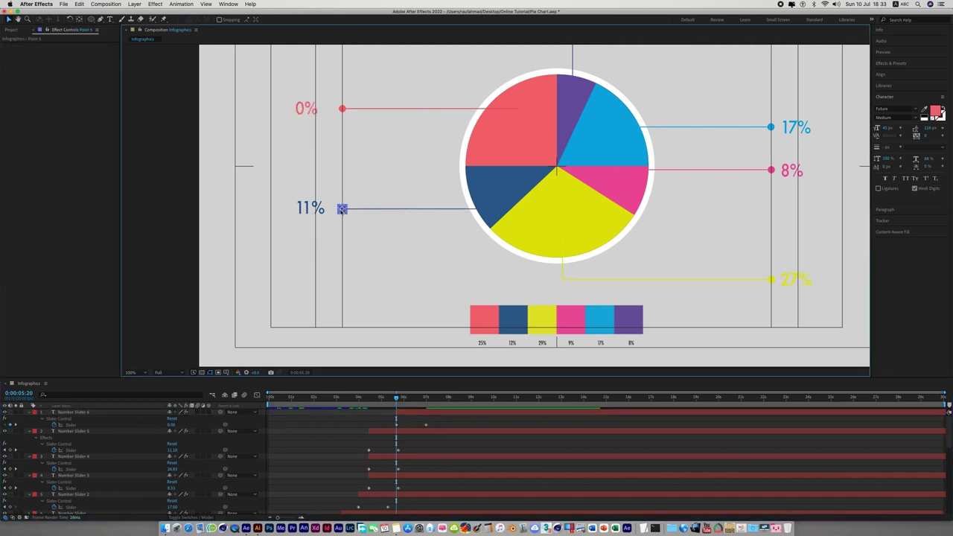
{"action": "scroll", "coordinate": [430, 475], "scroll_direction": "down", "scroll_amount": 3}
{"action": "scroll", "coordinate": [430, 473], "scroll_direction": "down", "scroll_amount": 2}
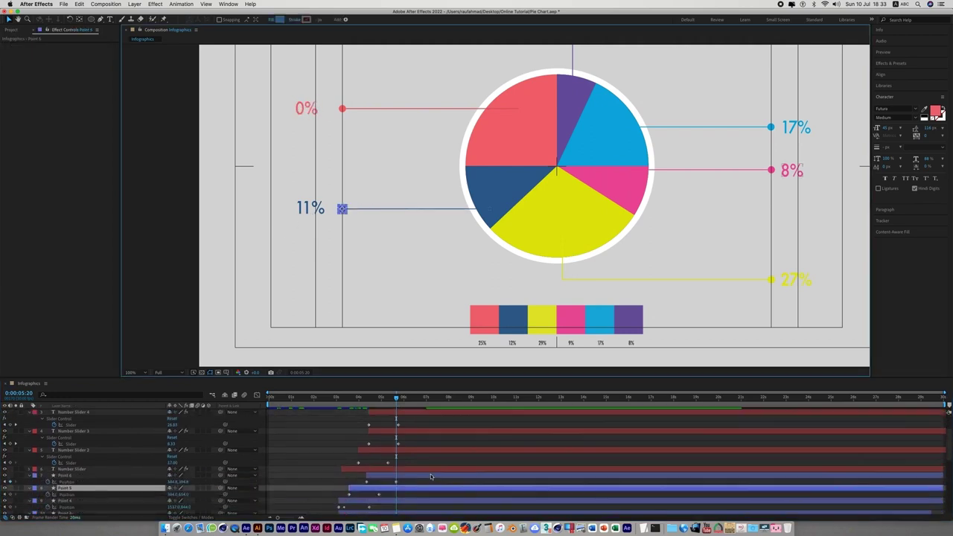
{"action": "left_click_drag", "start_coordinate": [398, 407], "coordinate": [380, 402]}
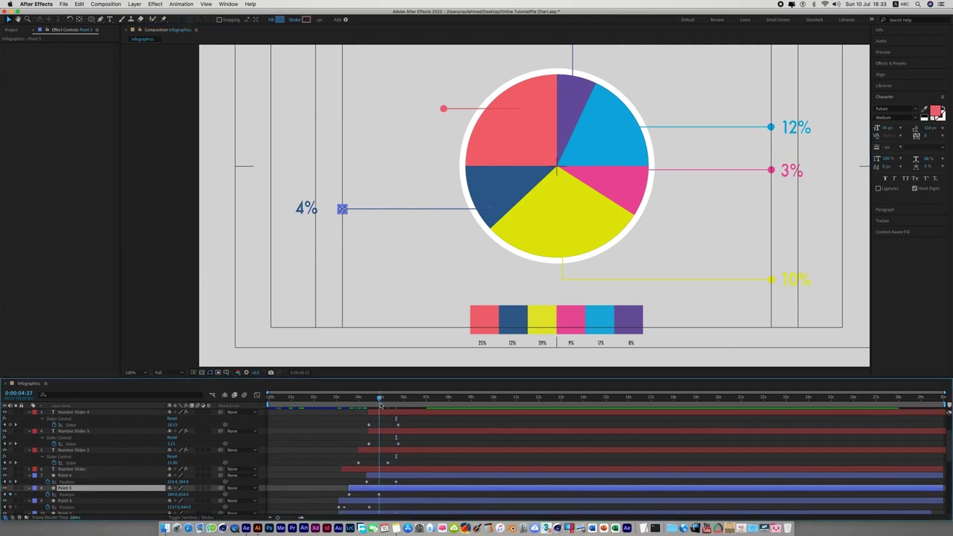
{"action": "left_click", "coordinate": [306, 208]}
{"action": "scroll", "coordinate": [480, 450], "scroll_direction": "up", "scroll_amount": 3}
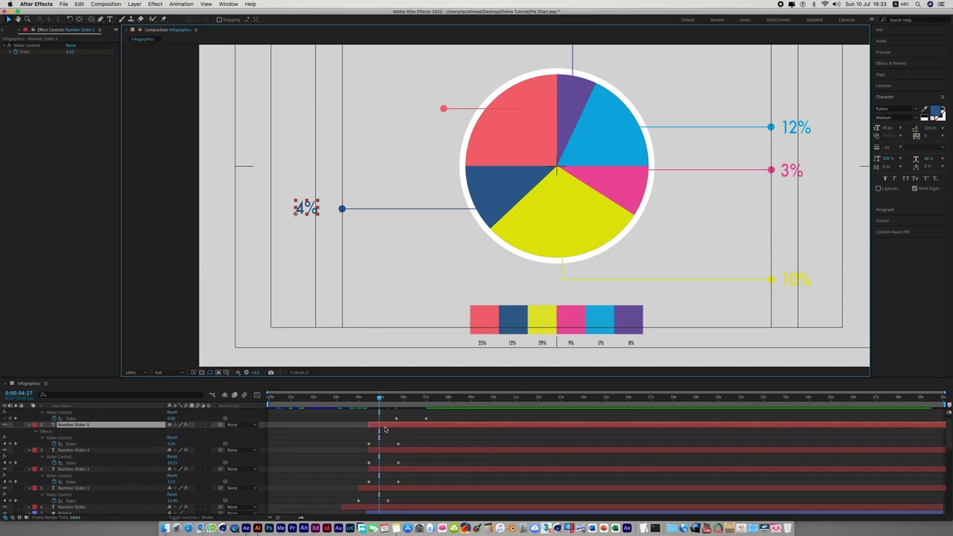
{"action": "left_click_drag", "start_coordinate": [384, 429], "coordinate": [395, 426]}
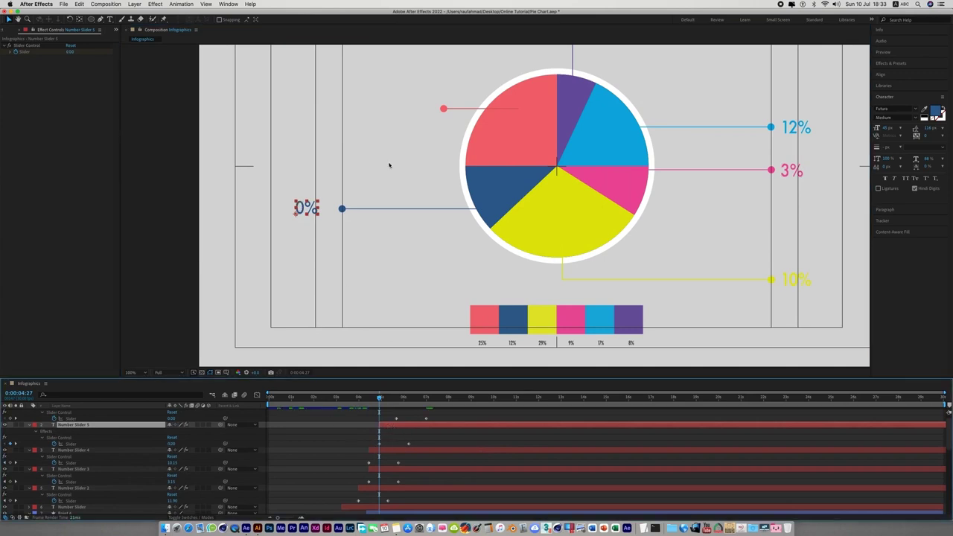
Step: Delay the yellow counter, Number Slider 4, to start at 0:00:04:14
{"action": "left_click", "coordinate": [771, 282]}
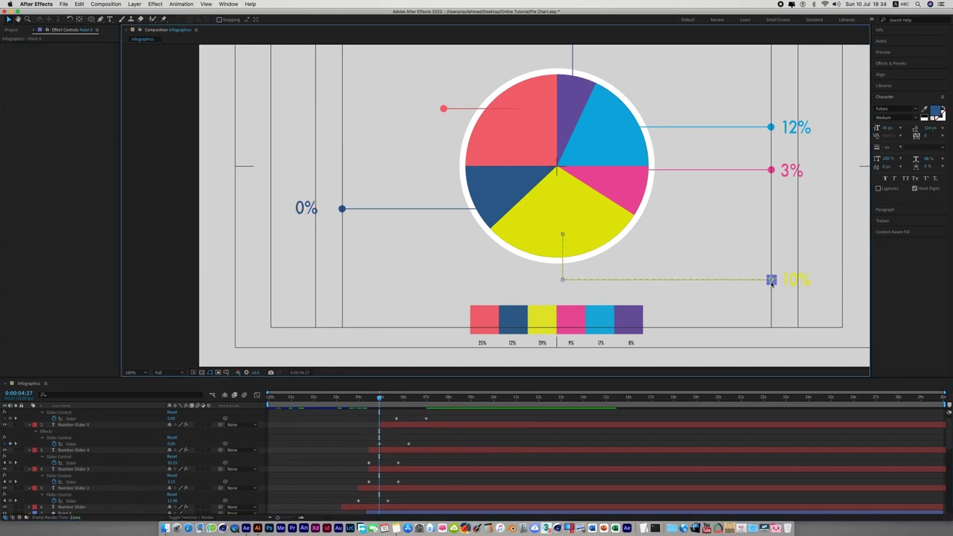
{"action": "scroll", "coordinate": [519, 460], "scroll_direction": "down", "scroll_amount": 5}
{"action": "scroll", "coordinate": [518, 457], "scroll_direction": "down", "scroll_amount": 2}
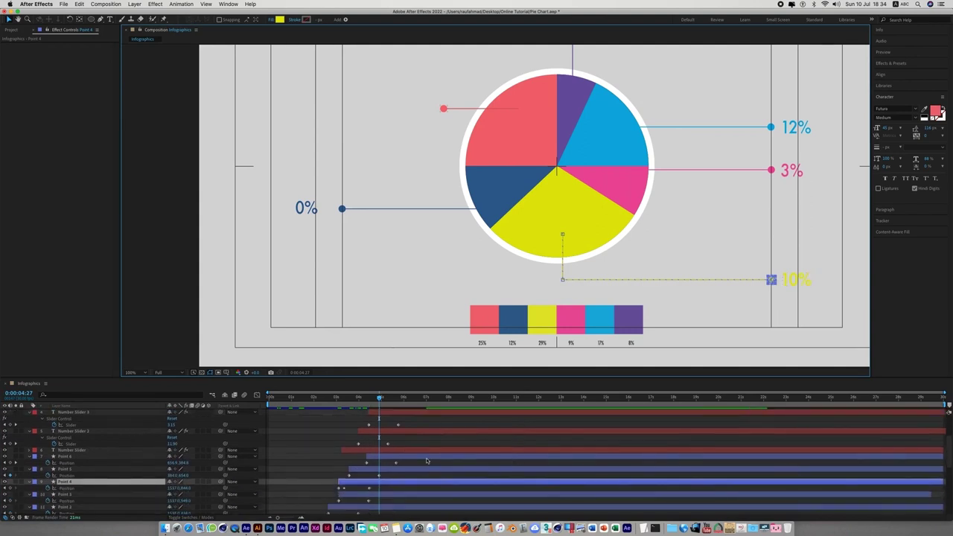
{"action": "left_click_drag", "start_coordinate": [374, 400], "coordinate": [370, 400]}
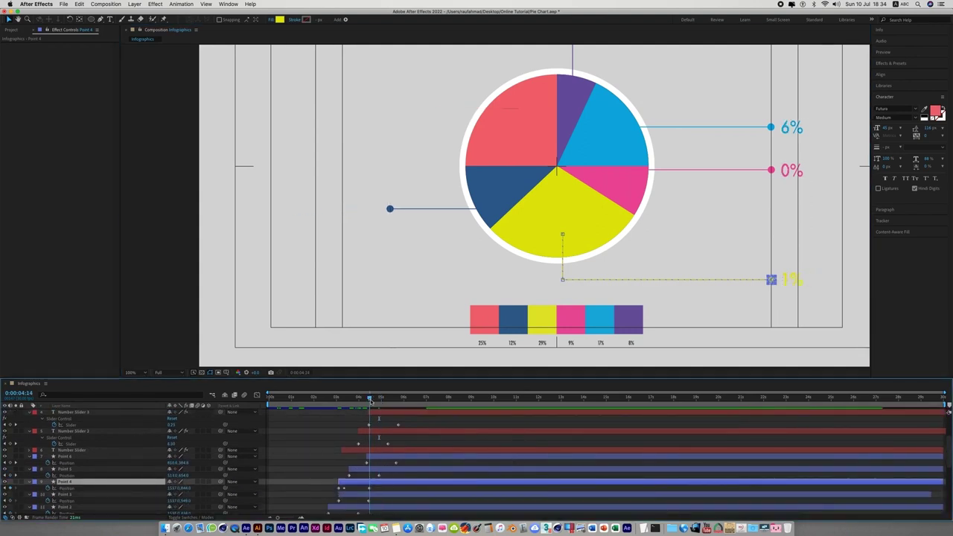
{"action": "left_click", "coordinate": [797, 280]}
{"action": "scroll", "coordinate": [439, 472], "scroll_direction": "up", "scroll_amount": 3}
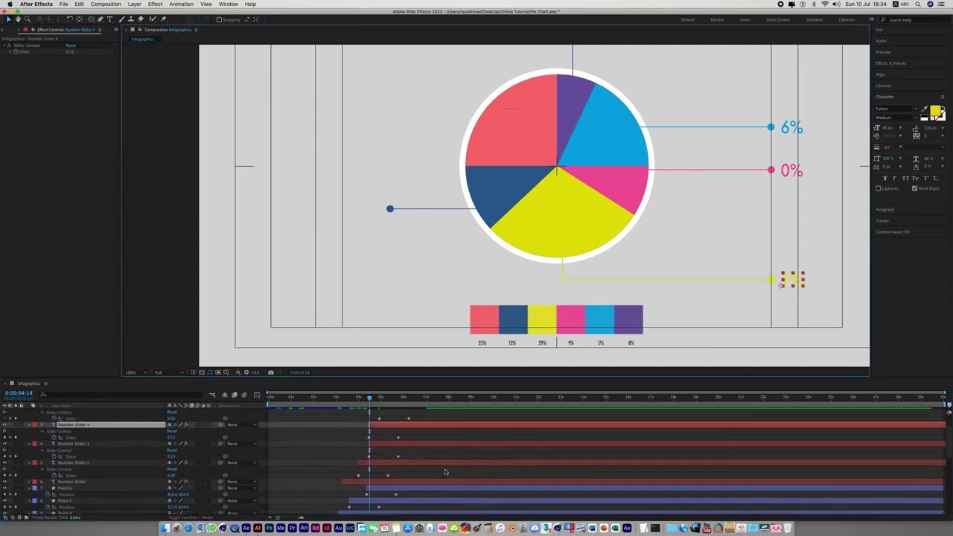
{"action": "scroll", "coordinate": [420, 467], "scroll_direction": "up", "scroll_amount": 2}
{"action": "left_click", "coordinate": [382, 459]}
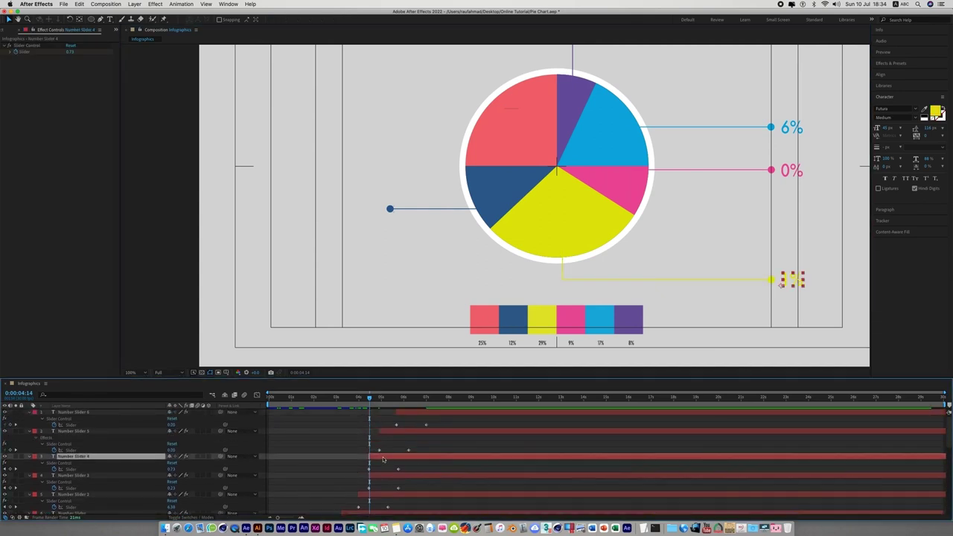
{"action": "left_click_drag", "start_coordinate": [383, 459], "coordinate": [384, 459]}
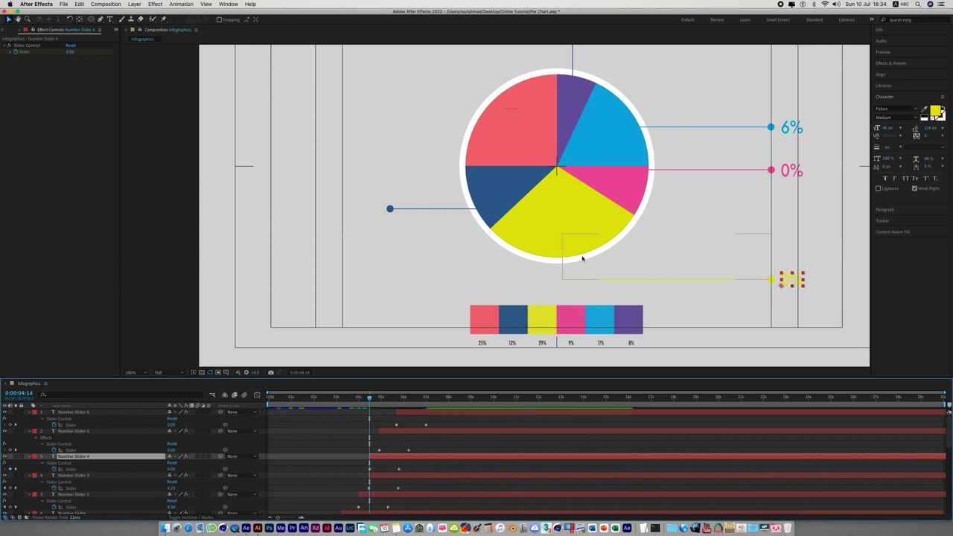
Step: Fit the composition in the viewer, rewind, preview the pie chart, then scrub back to check counters
{"action": "key", "text": "comma"}
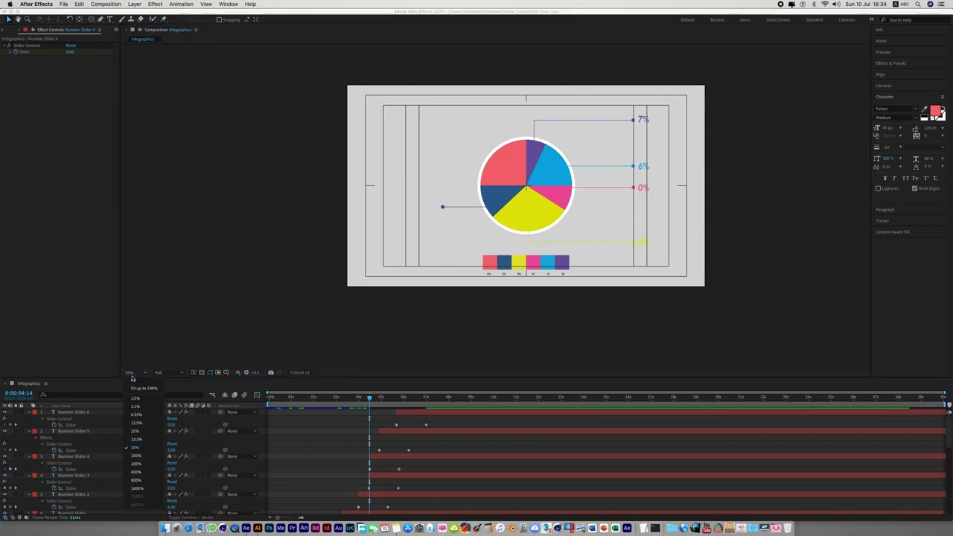
{"action": "key", "text": "shift+slash"}
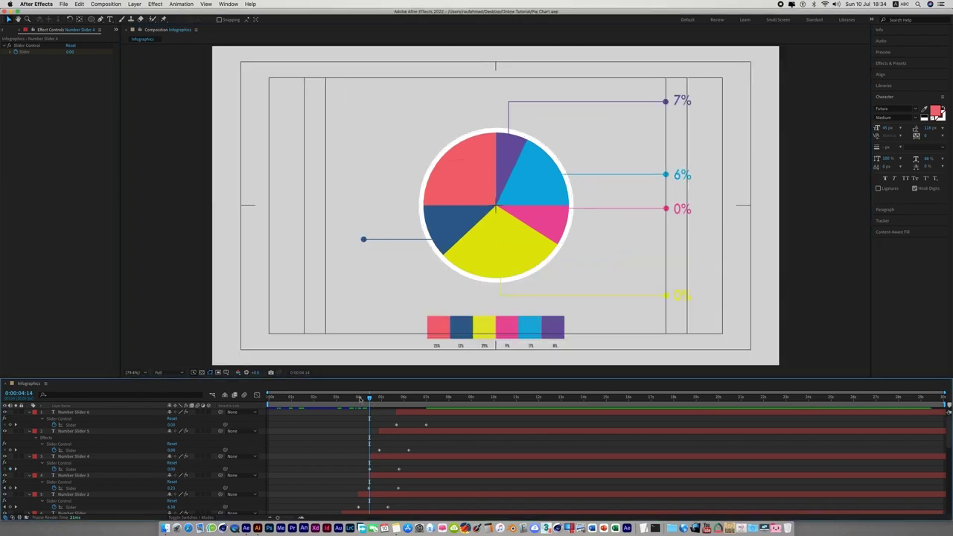
{"action": "left_click_drag", "start_coordinate": [374, 404], "coordinate": [231, 400]}
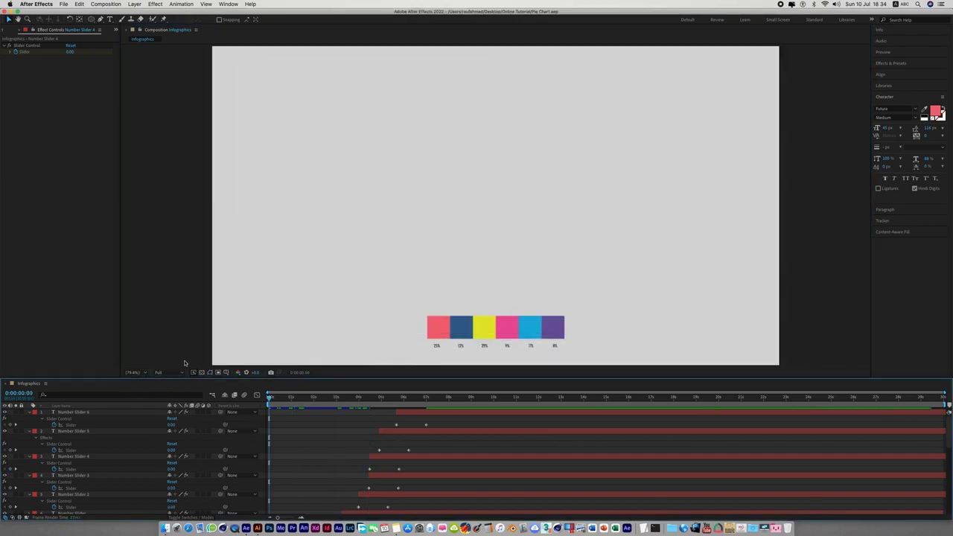
{"action": "key", "text": "space"}
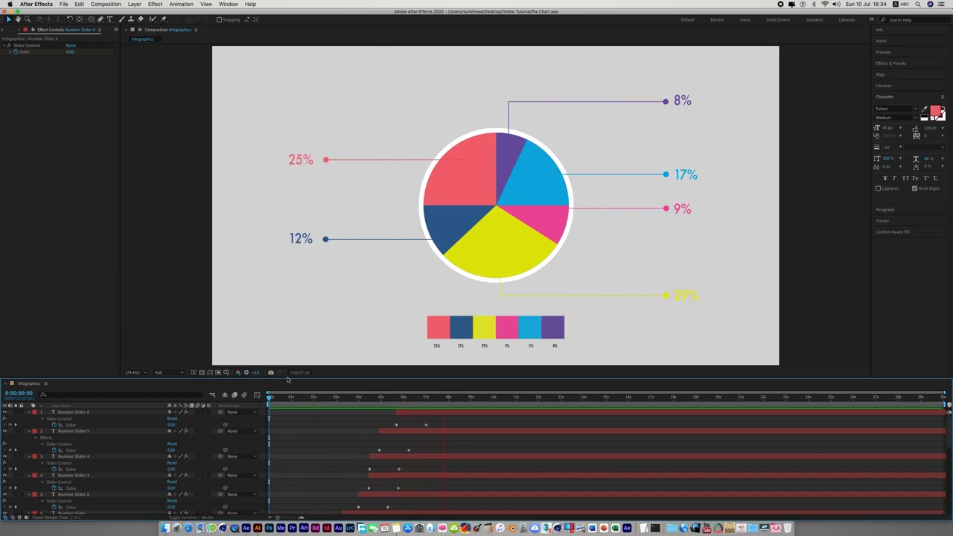
{"action": "key", "text": "space"}
{"action": "mouse_move", "coordinate": [444, 397]}
{"action": "left_mouse_down"}
{"action": "mouse_move", "coordinate": [310, 424]}
{"action": "mouse_move", "coordinate": [497, 418]}
{"action": "left_mouse_up"}
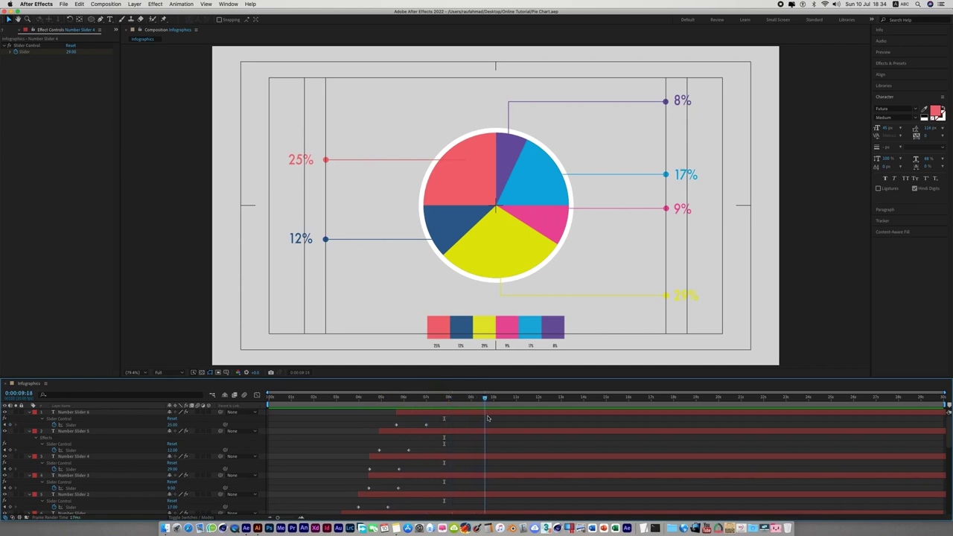